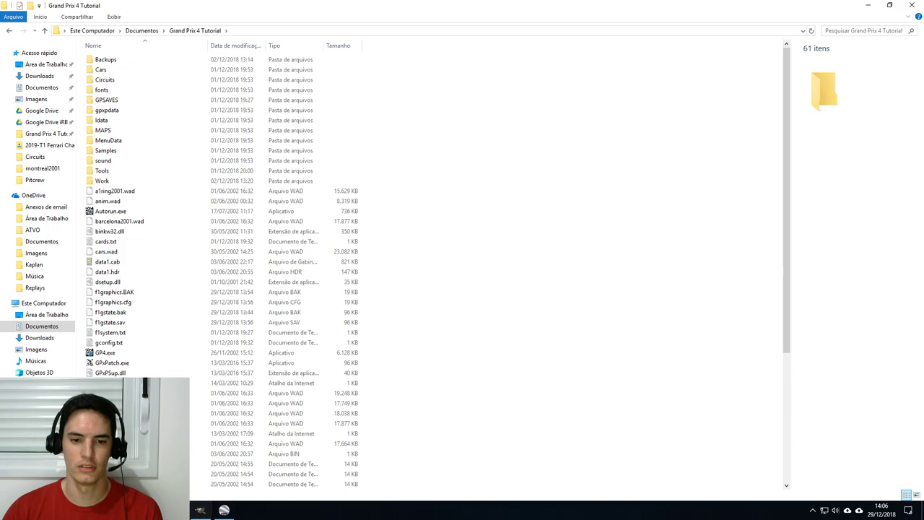
pyautogui.click(223, 509)
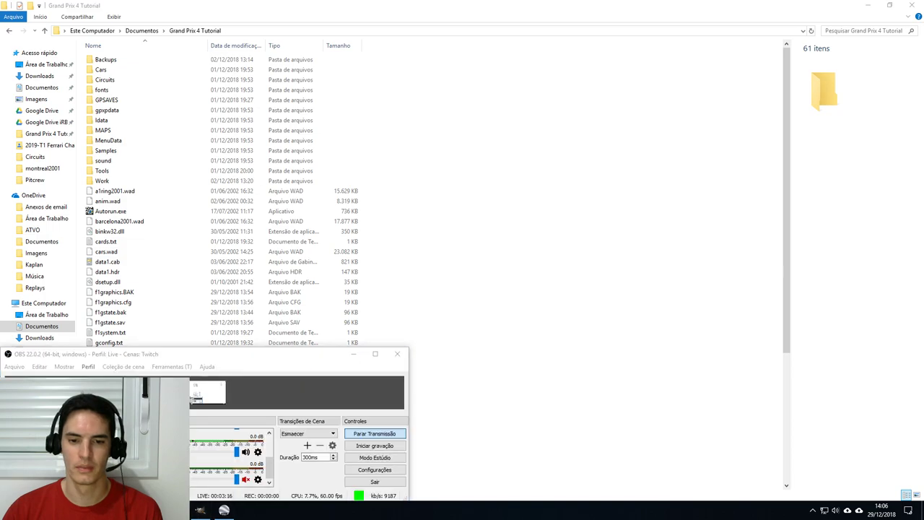
pyautogui.click(497, 327)
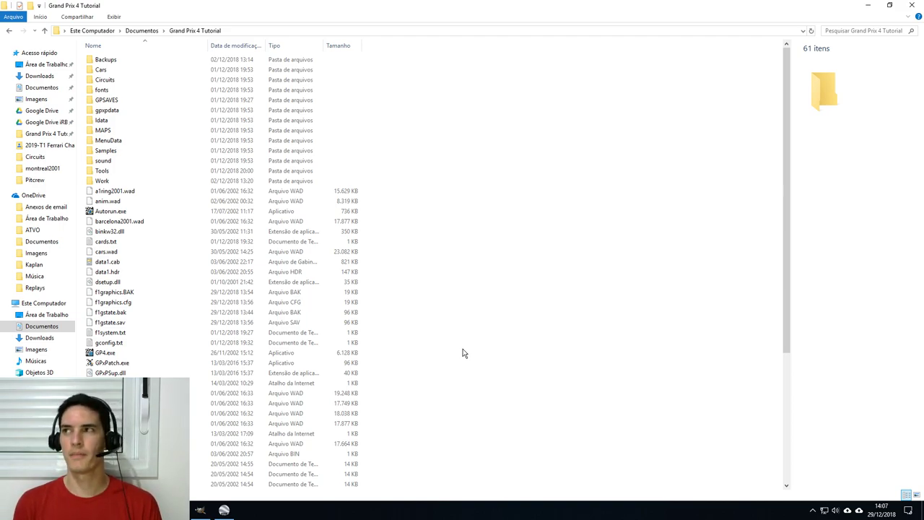
# Launch GP4 Builder 2017B from the game's Tools folder and open montreal2001.gp4.
pyautogui.doubleClick(120, 171)
pyautogui.doubleClick(130, 61)
pyautogui.doubleClick(122, 79)
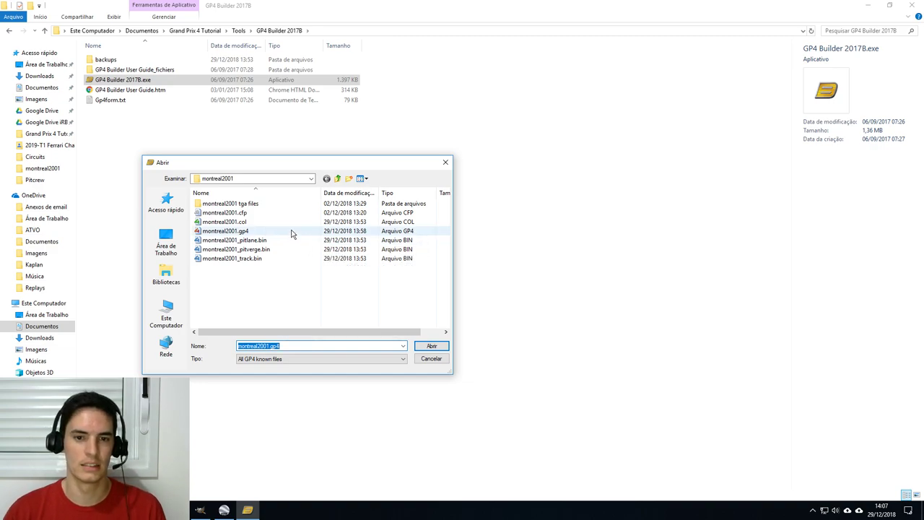
pyautogui.doubleClick(291, 230)
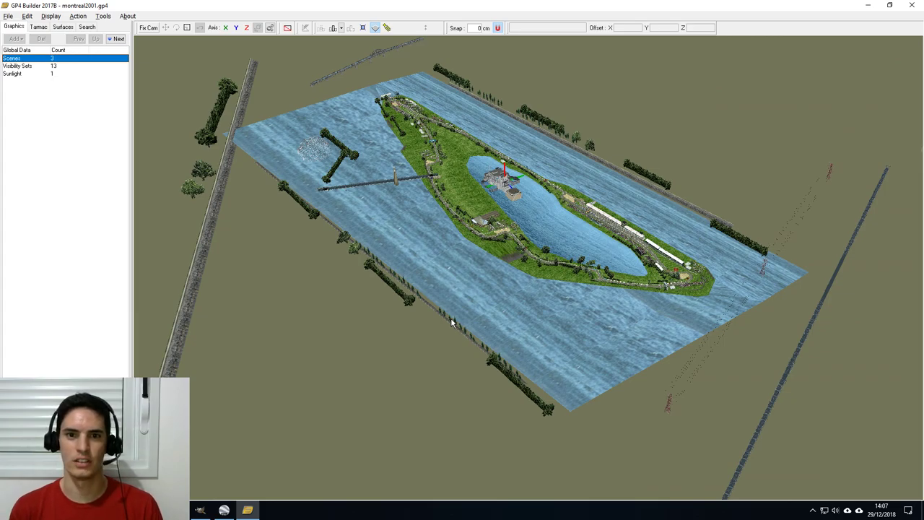
# Examine the Montreal circuit from the island overview down to its chicanes, hairpin, grandstands and trackside trees.
pyautogui.moveTo(471, 320); pyautogui.dragTo(452, 293)
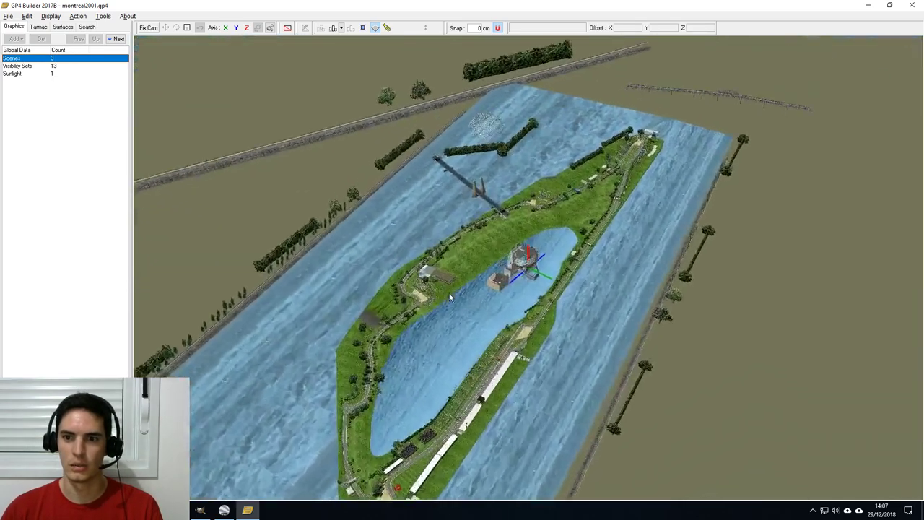
pyautogui.moveTo(451, 293); pyautogui.dragTo(448, 351, button='right')
pyautogui.scroll(3, 448, 347)
pyautogui.scroll(-1, 532, 348)
pyautogui.moveTo(352, 278); pyautogui.dragTo(474, 383, button='right')
pyautogui.moveTo(471, 363); pyautogui.dragTo(498, 382)
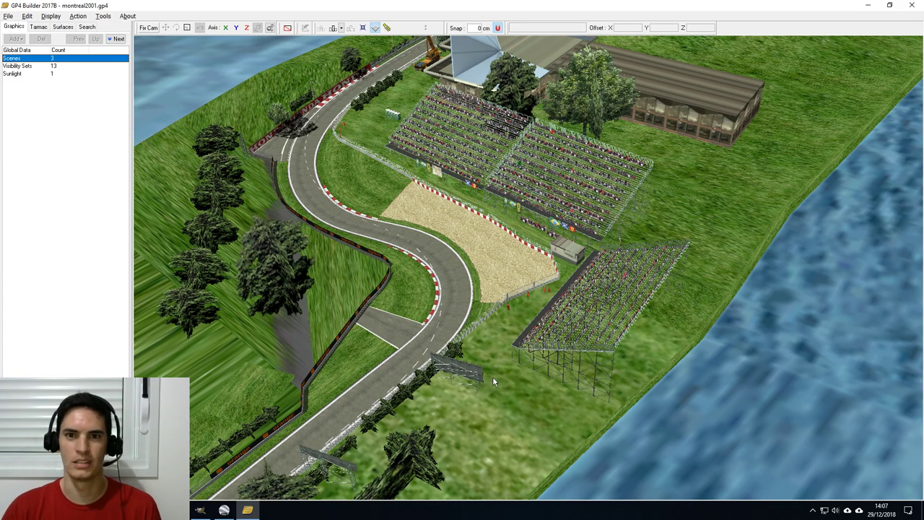
pyautogui.moveTo(509, 436); pyautogui.dragTo(535, 174, button='right')
pyautogui.moveTo(553, 402); pyautogui.dragTo(572, 315, button='middle')
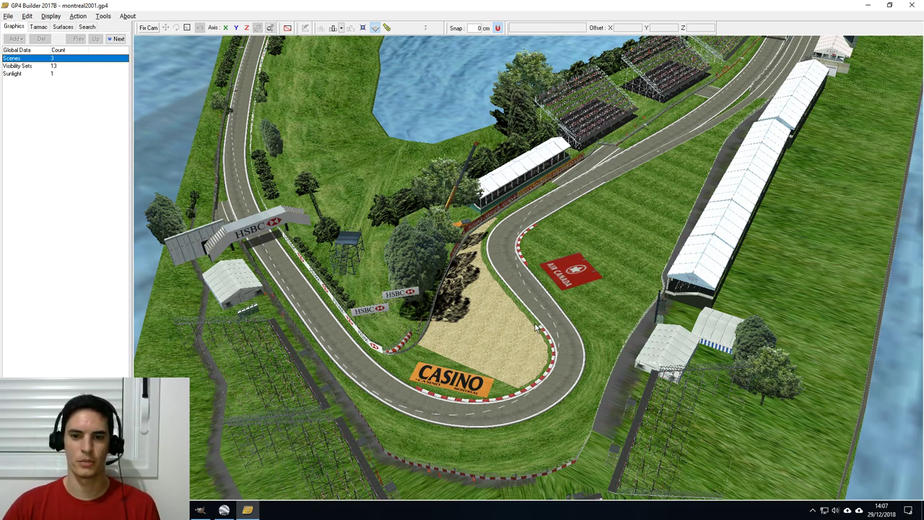
pyautogui.moveTo(414, 128); pyautogui.dragTo(431, 258, button='middle')
pyautogui.moveTo(830, 210); pyautogui.dragTo(664, 291, button='middle')
pyautogui.moveTo(639, 148); pyautogui.dragTo(530, 377, button='middle')
pyautogui.moveTo(405, 130); pyautogui.dragTo(636, 383, button='middle')
pyautogui.moveTo(617, 170); pyautogui.dragTo(556, 473, button='middle')
pyautogui.moveTo(510, 353); pyautogui.dragTo(506, 340, button='middle')
# Select the large tree inside the chicane and rotate it about -6.5° around the Z axis.
pyautogui.moveTo(507, 339); pyautogui.dragTo(340, 281)
pyautogui.click(340, 281)
pyautogui.moveTo(530, 327); pyautogui.dragTo(611, 298)
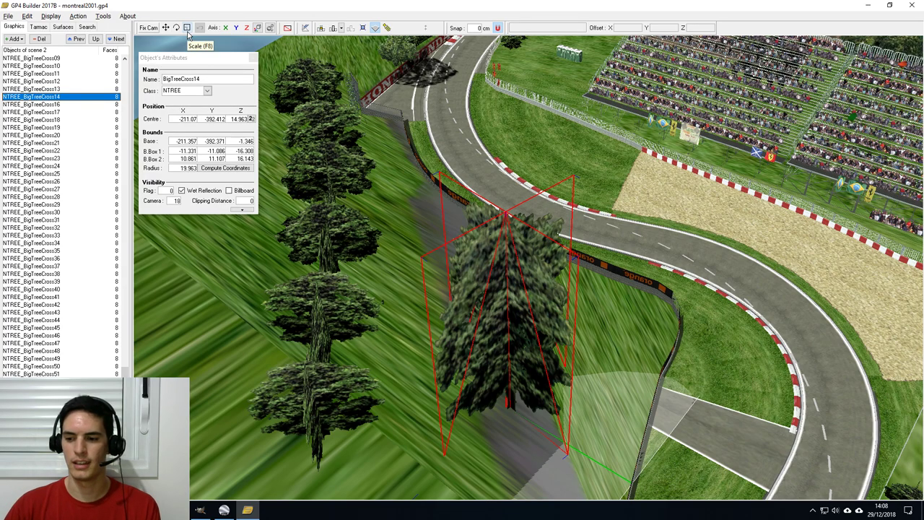
pyautogui.click(177, 29)
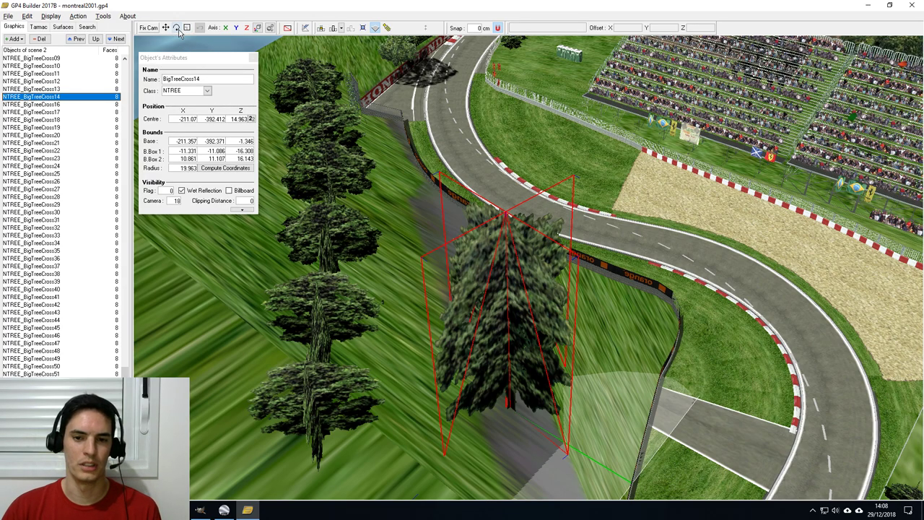
pyautogui.click(178, 29)
pyautogui.moveTo(586, 265); pyautogui.dragTo(288, 165)
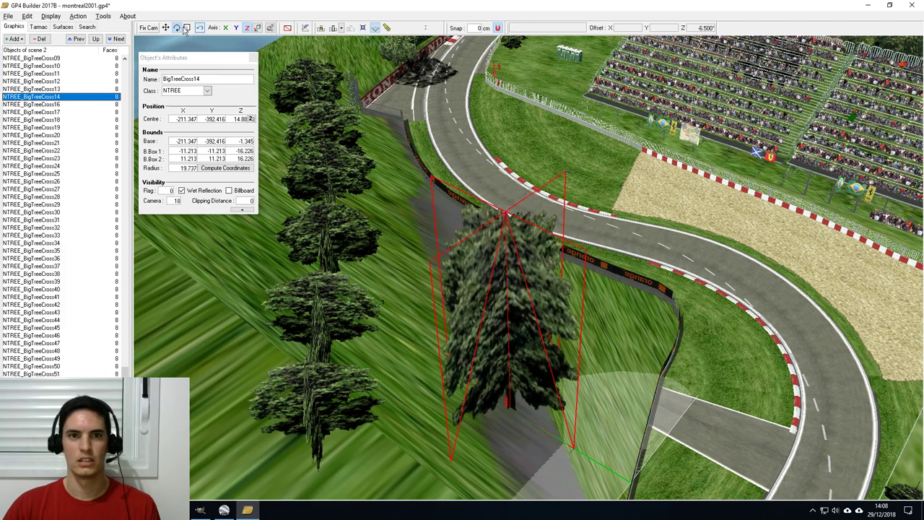
# Scale the selected tree uniformly on the X, Y and Z axes by a factor of about 1.03.
pyautogui.click(188, 29)
pyautogui.click(225, 27)
pyautogui.click(246, 27)
pyautogui.moveTo(551, 298); pyautogui.dragTo(511, 299)
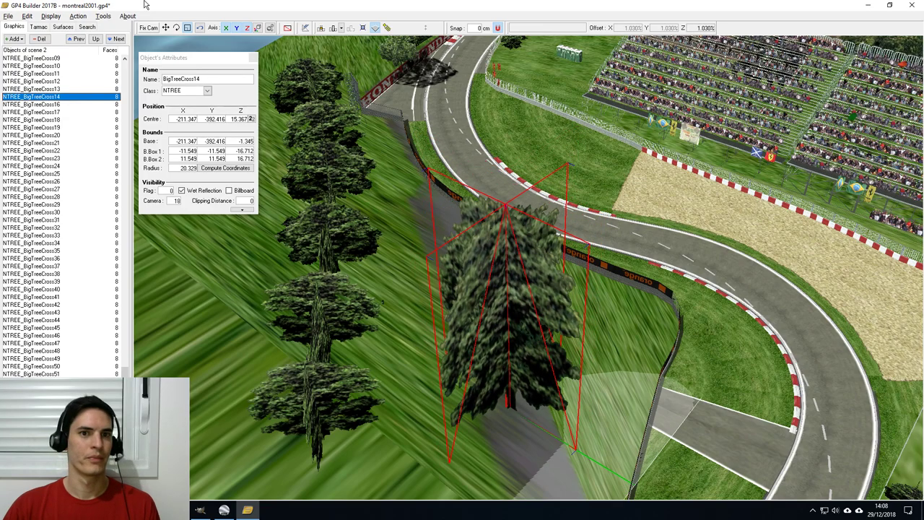
# Rotate the selected tree about -0.8° around Z and tilt it slightly off the vertical using the horizontal axes.
pyautogui.click(176, 27)
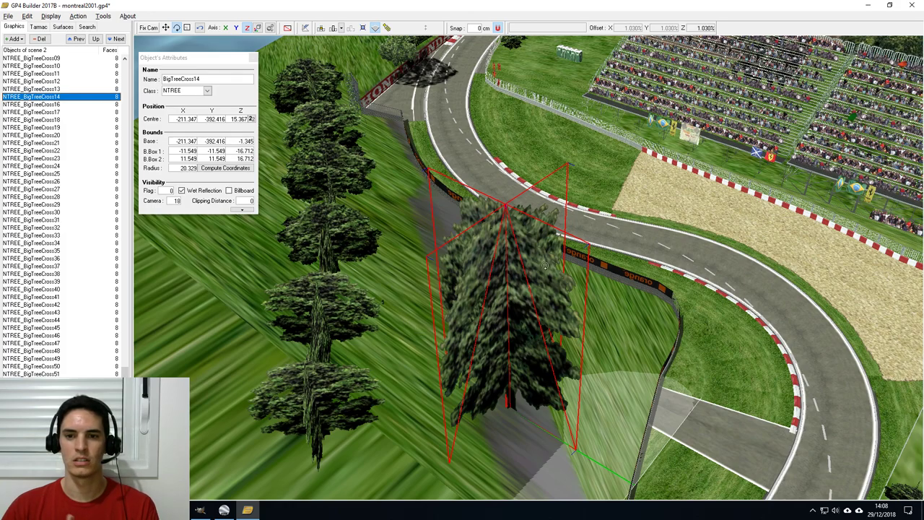
pyautogui.moveTo(554, 296); pyautogui.dragTo(556, 201)
pyautogui.click(226, 29)
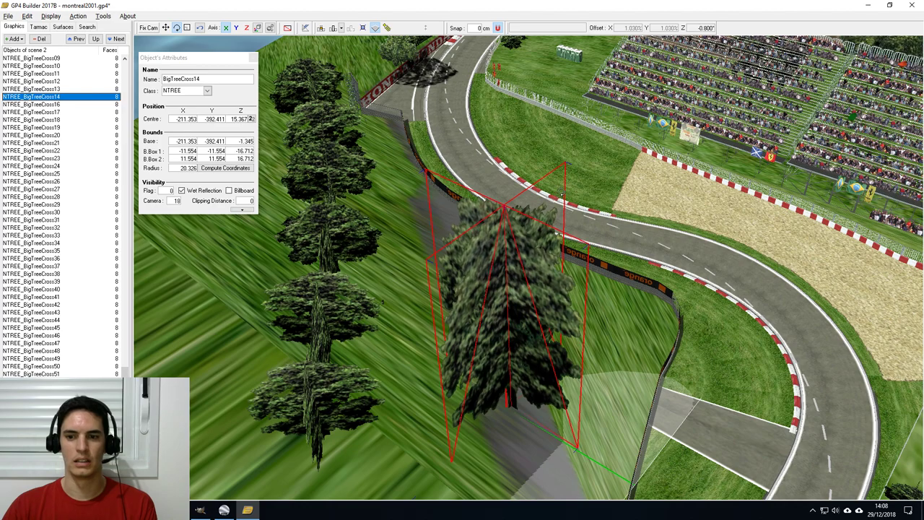
pyautogui.click(235, 27)
pyautogui.moveTo(557, 279)
pyautogui.mouseDown()
pyautogui.moveTo(376, 404)
pyautogui.moveTo(560, 277)
pyautogui.mouseUp()
pyautogui.click(179, 28)
# Enlarge the tree uniformly by a factor of about 1.24 and widen it further along the X and Y axes.
pyautogui.click(187, 28)
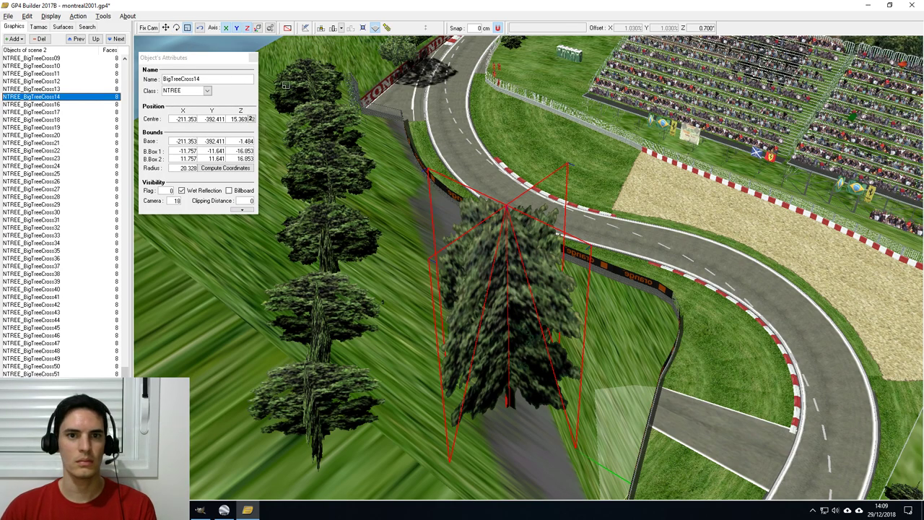
pyautogui.moveTo(531, 307); pyautogui.dragTo(541, 345)
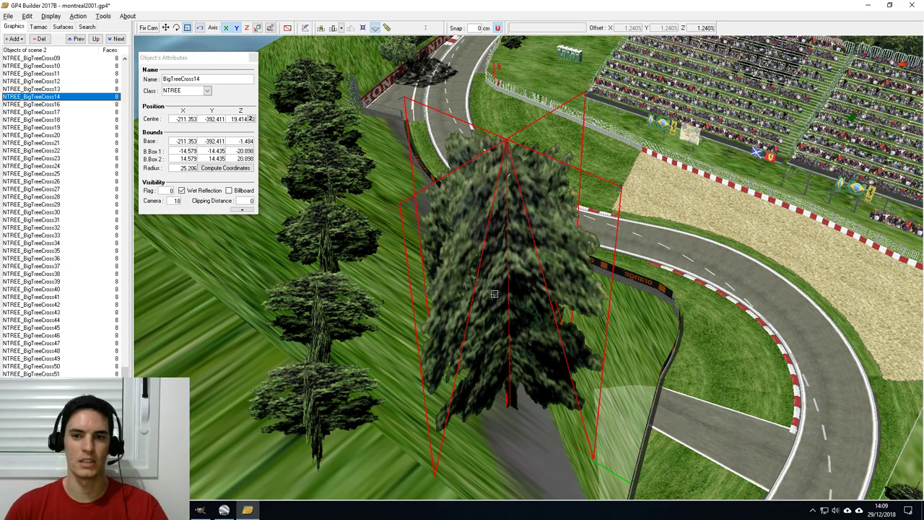
pyautogui.moveTo(494, 294); pyautogui.dragTo(572, 298)
pyautogui.moveTo(642, 320); pyautogui.dragTo(563, 280)
pyautogui.click(226, 28)
pyautogui.click(226, 27)
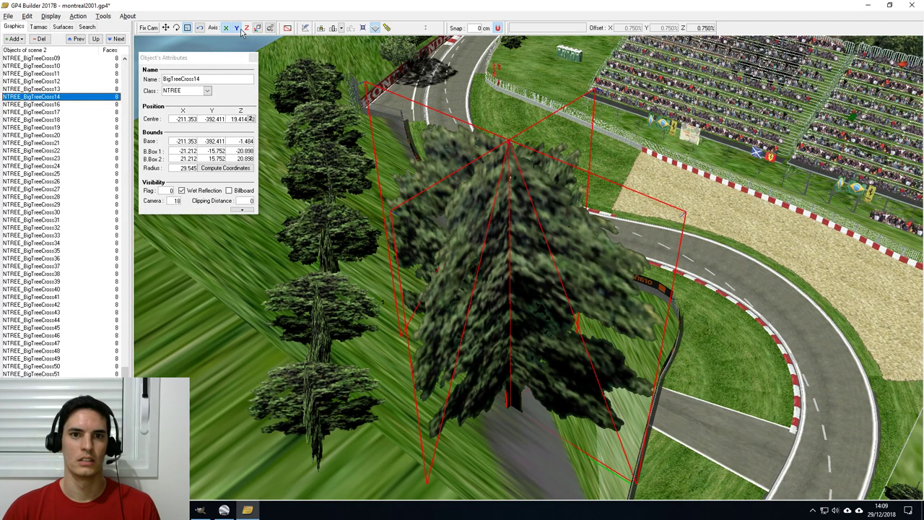
# Move the enlarged tree about -3.386 m along the X axis.
pyautogui.click(247, 28)
pyautogui.click(166, 28)
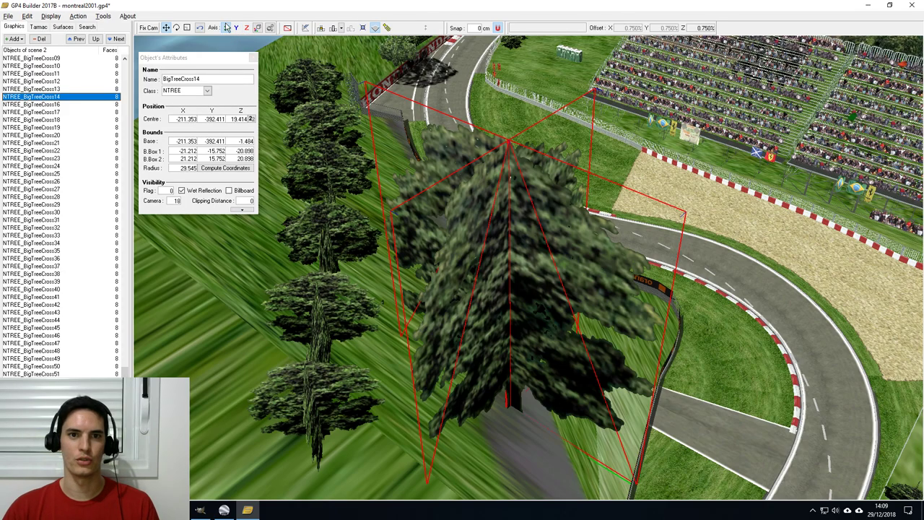
pyautogui.moveTo(591, 338); pyautogui.dragTo(461, 267)
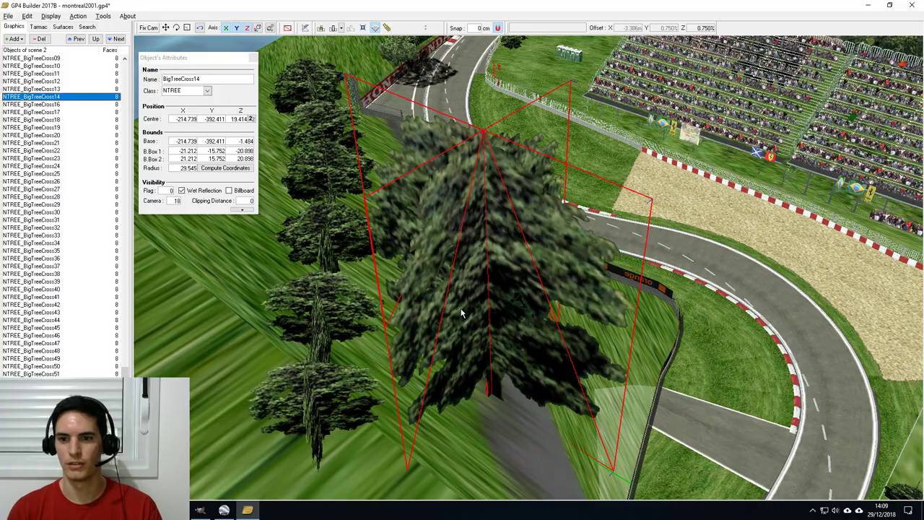
# Survey the track from the enlarged tree to the brake marker signs beside the braking zone and grandstands.
pyautogui.moveTo(577, 293); pyautogui.dragTo(516, 315, button='middle')
pyautogui.scroll(-4, 473, 230)
pyautogui.moveTo(517, 315); pyautogui.dragTo(437, 297, button='right')
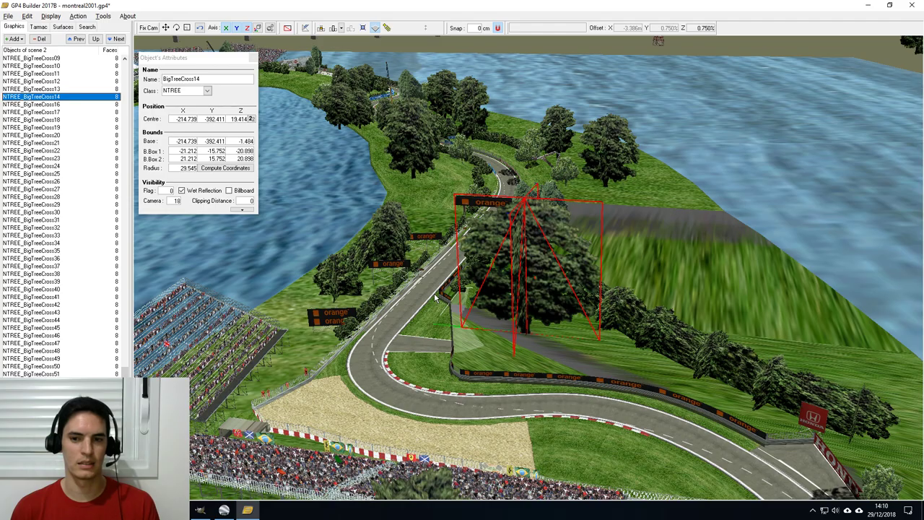
pyautogui.moveTo(311, 308); pyautogui.dragTo(754, 405)
pyautogui.moveTo(498, 209); pyautogui.dragTo(574, 495)
pyautogui.moveTo(530, 178); pyautogui.dragTo(531, 476)
pyautogui.moveTo(531, 480); pyautogui.dragTo(511, 333, button='right')
pyautogui.moveTo(536, 473); pyautogui.dragTo(593, 388)
pyautogui.moveTo(593, 392)
pyautogui.mouseDown(button='right')
pyautogui.moveTo(606, 303)
pyautogui.moveTo(615, 375)
pyautogui.moveTo(615, 356)
pyautogui.moveTo(603, 372)
pyautogui.mouseUp(button='right')
pyautogui.moveTo(586, 262); pyautogui.dragTo(547, 445, button='right')
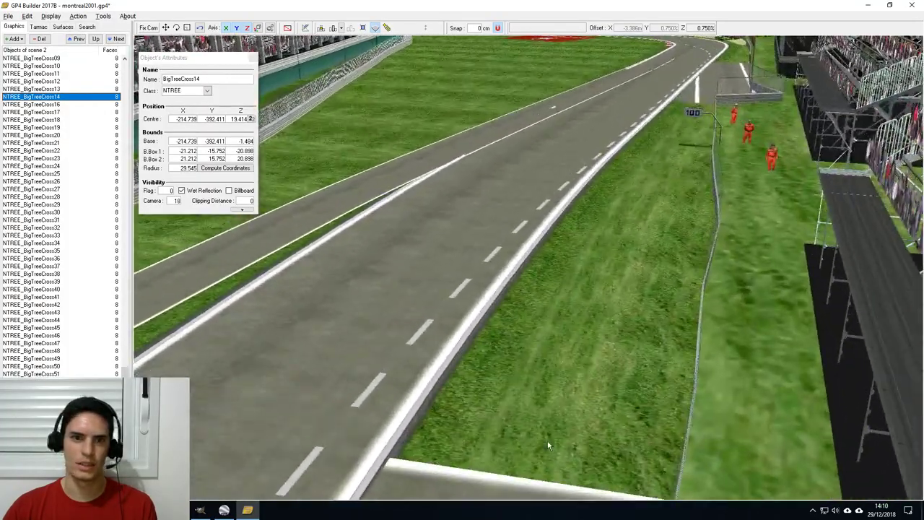
pyautogui.moveTo(627, 190); pyautogui.dragTo(598, 368, button='right')
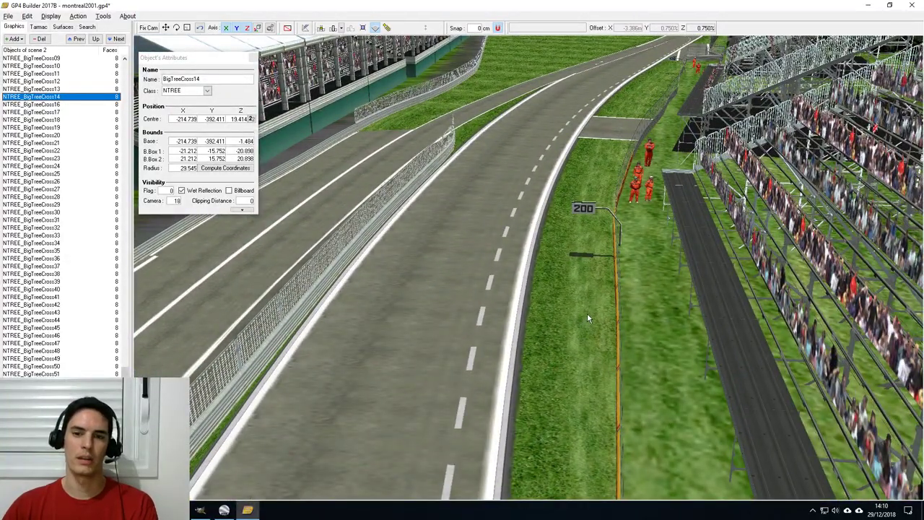
pyautogui.moveTo(580, 285)
pyautogui.mouseDown(button='right')
pyautogui.moveTo(593, 239)
pyautogui.moveTo(583, 299)
pyautogui.mouseUp(button='right')
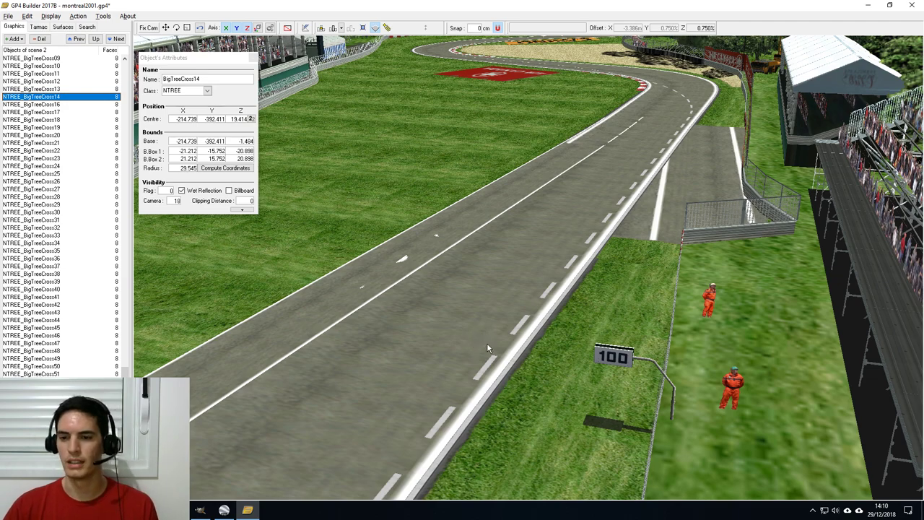
# Duplicate the 100 brake marker beside the fence, compare it with the original and select the copy.
pyautogui.click(605, 381)
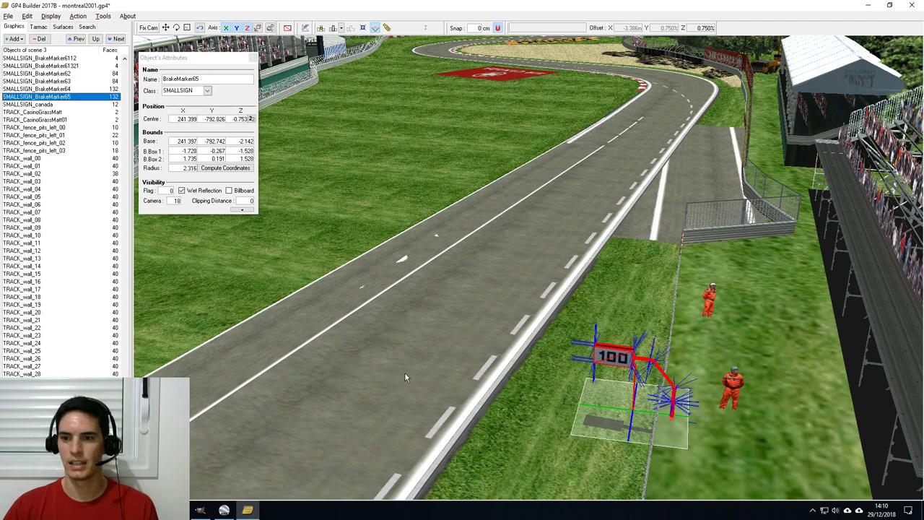
pyautogui.moveTo(437, 336); pyautogui.dragTo(416, 302, button='right')
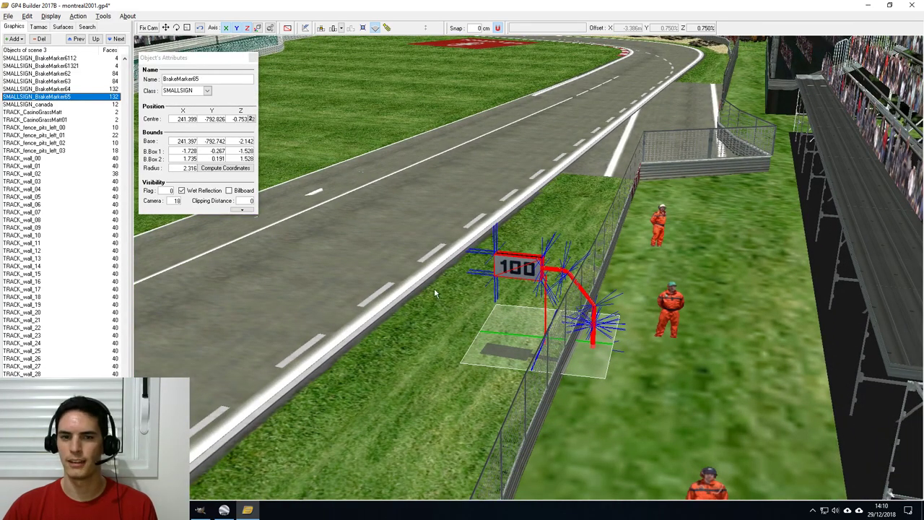
pyautogui.click(28, 17)
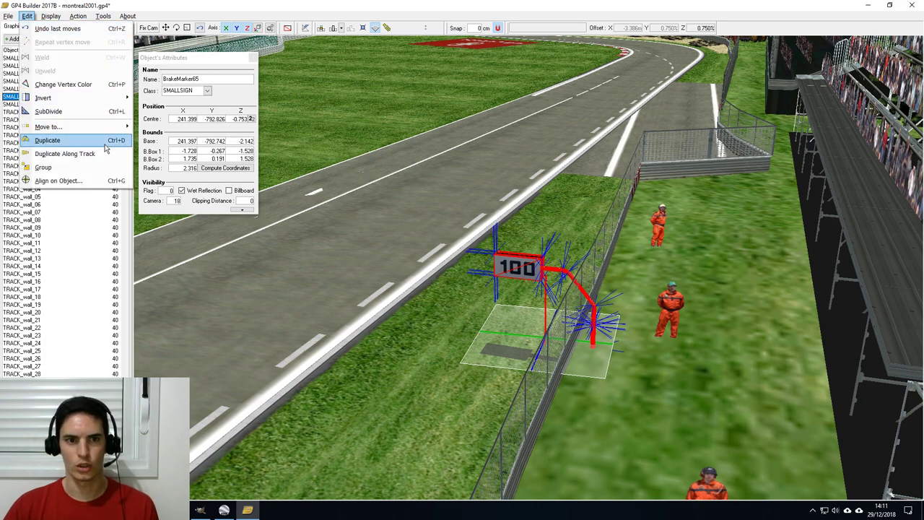
pyautogui.click(106, 148)
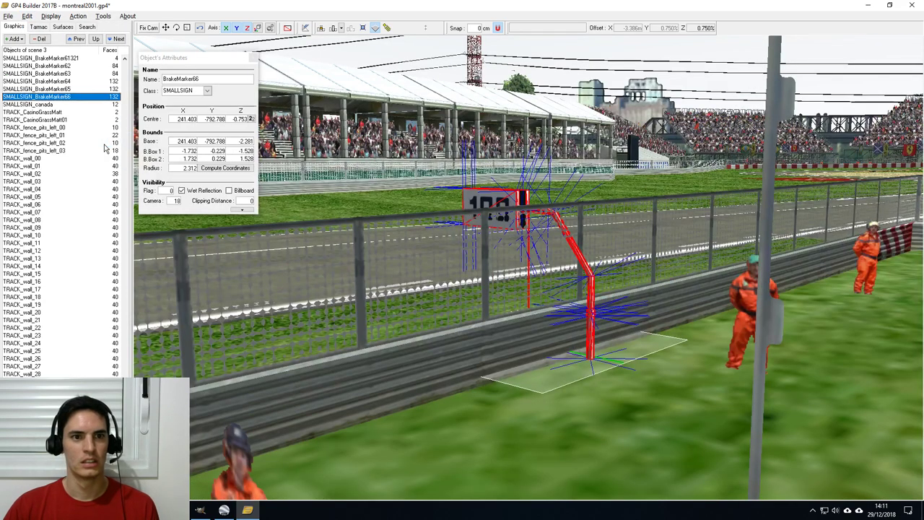
pyautogui.click(68, 90)
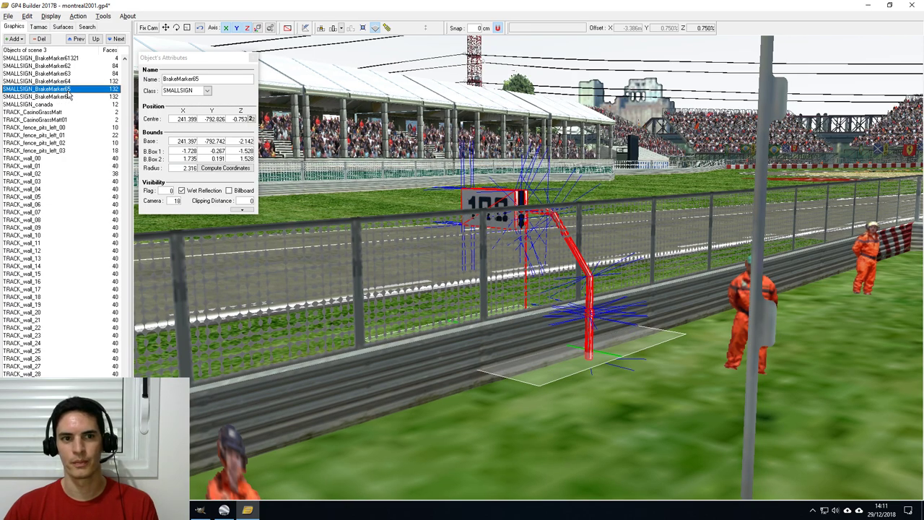
pyautogui.click(76, 97)
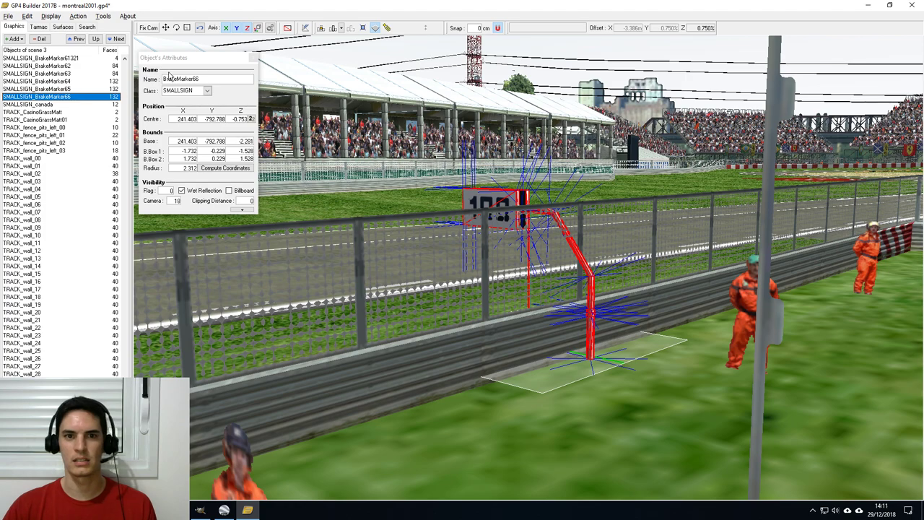
# Move the duplicated brake marker over the fence onto the track, at about X 249.8, Y -806.3.
pyautogui.click(165, 27)
pyautogui.moveTo(538, 382)
pyautogui.mouseDown()
pyautogui.moveTo(365, 313)
pyautogui.moveTo(704, 136)
pyautogui.mouseUp()
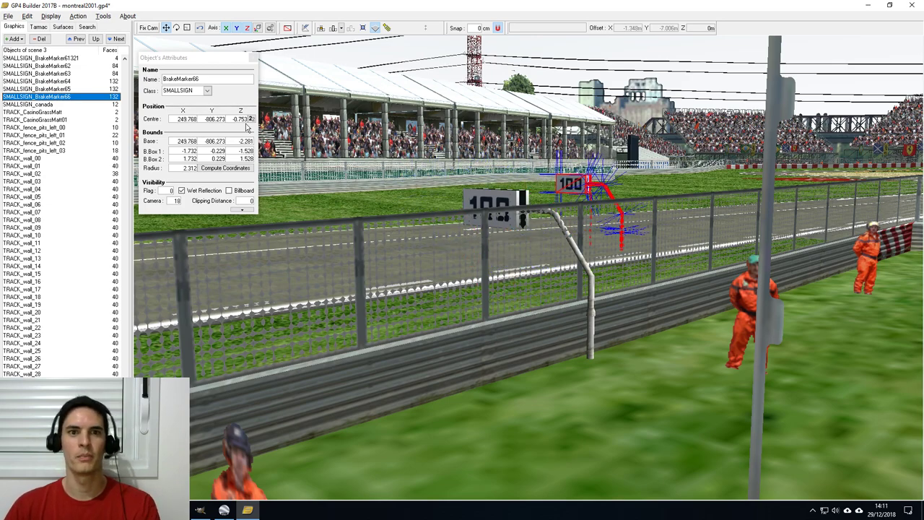
pyautogui.click(165, 28)
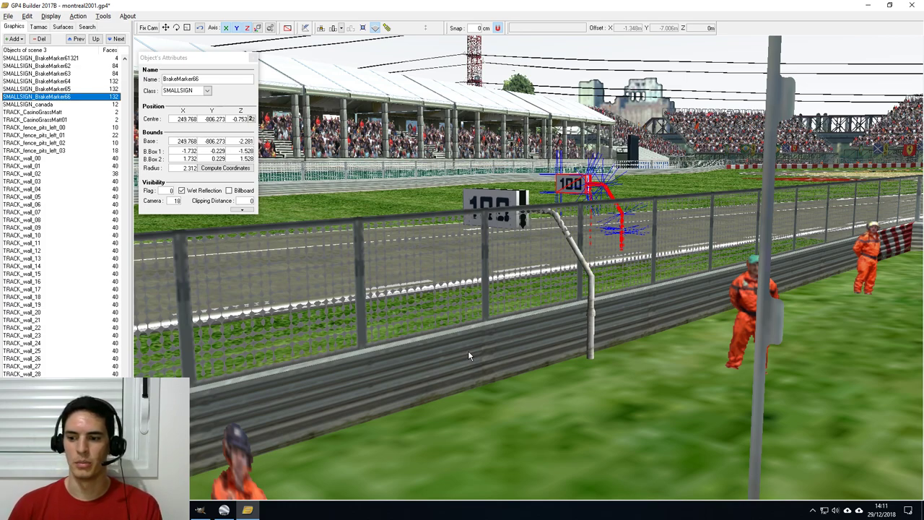
# Turn on the fixed camera and frame the duplicated brake marker from above the track.
pyautogui.click(149, 28)
pyautogui.moveTo(519, 366)
pyautogui.mouseDown()
pyautogui.moveTo(437, 255)
pyautogui.moveTo(488, 269)
pyautogui.moveTo(517, 335)
pyautogui.mouseUp()
pyautogui.moveTo(517, 335); pyautogui.dragTo(486, 198, button='right')
pyautogui.scroll(4, 586, 313)
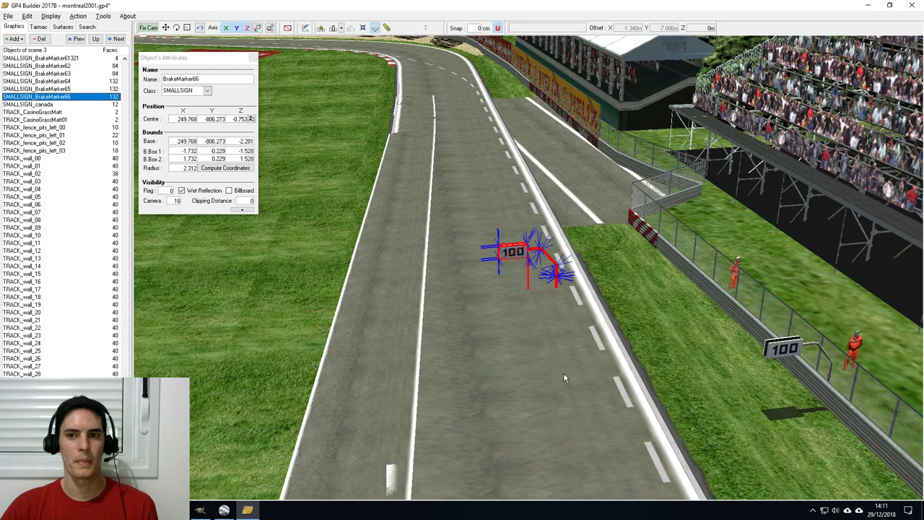
# Move the duplicated brake marker to the barrier beside the escape road, at about X 236.2, Y -829.8.
pyautogui.click(166, 27)
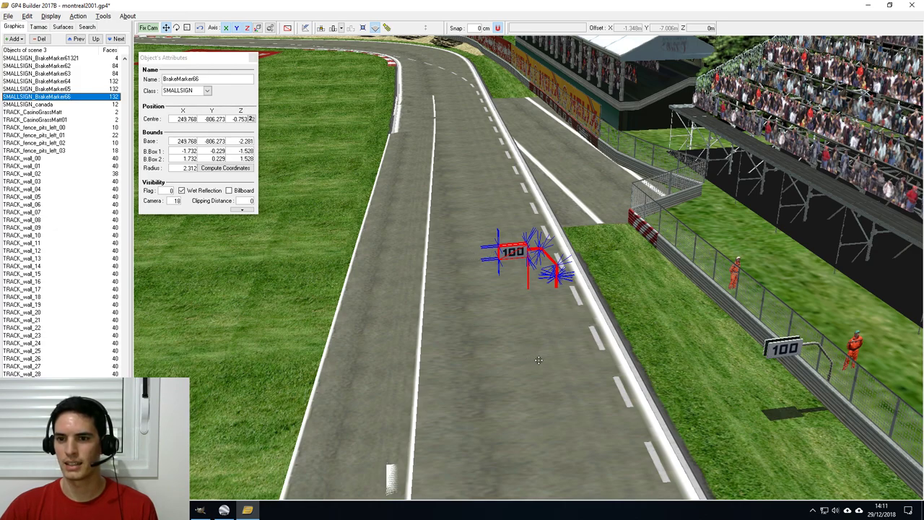
pyautogui.moveTo(539, 429)
pyautogui.mouseDown()
pyautogui.moveTo(547, 420)
pyautogui.moveTo(515, 173)
pyautogui.moveTo(526, 175)
pyautogui.moveTo(526, 231)
pyautogui.moveTo(542, 242)
pyautogui.moveTo(553, 305)
pyautogui.mouseUp()
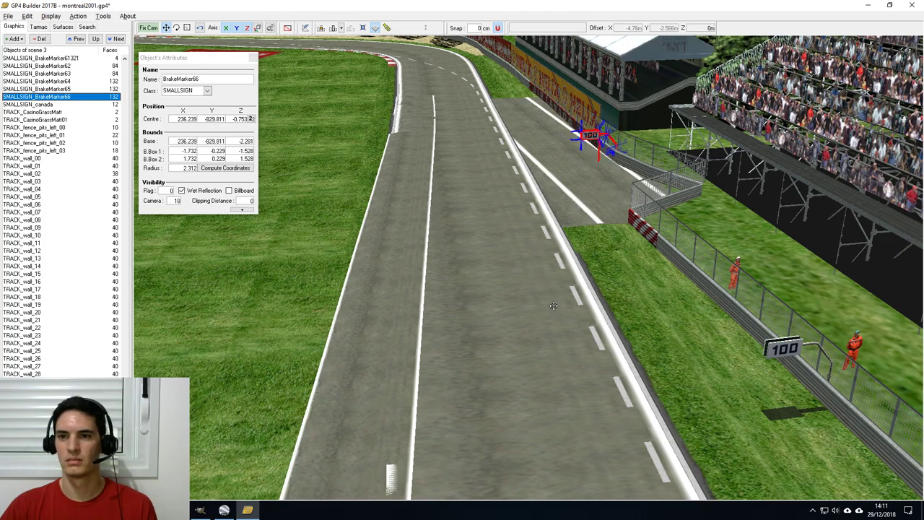
pyautogui.click(167, 29)
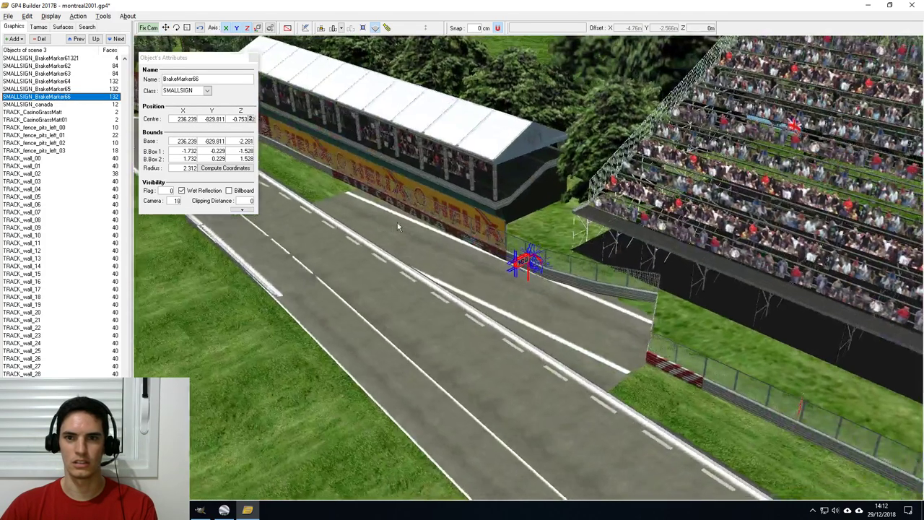
pyautogui.scroll(-3, 397, 227)
pyautogui.moveTo(398, 227); pyautogui.dragTo(611, 311)
pyautogui.moveTo(610, 311); pyautogui.dragTo(465, 314, button='right')
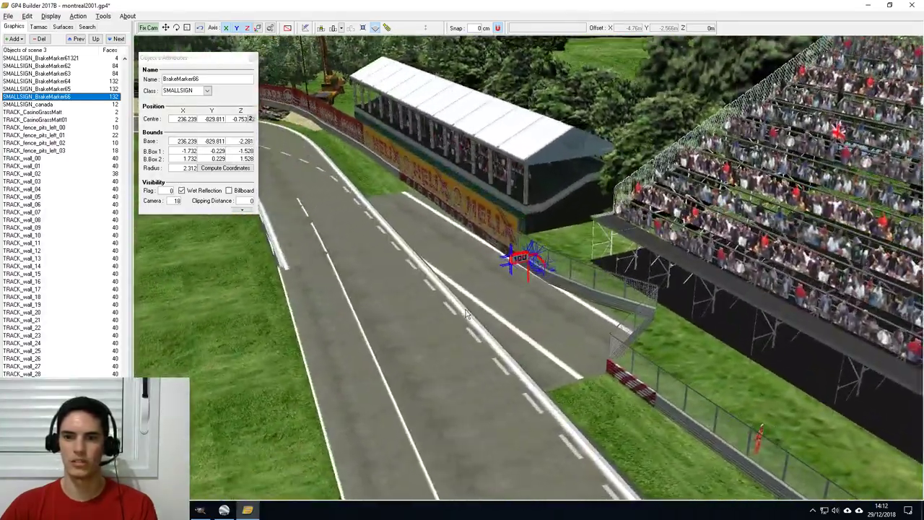
# Move the duplicated brake marker along the escape road barrier to the Helix banner, at about X 235.9, Y -839.7.
pyautogui.click(165, 29)
pyautogui.moveTo(506, 319); pyautogui.dragTo(395, 124)
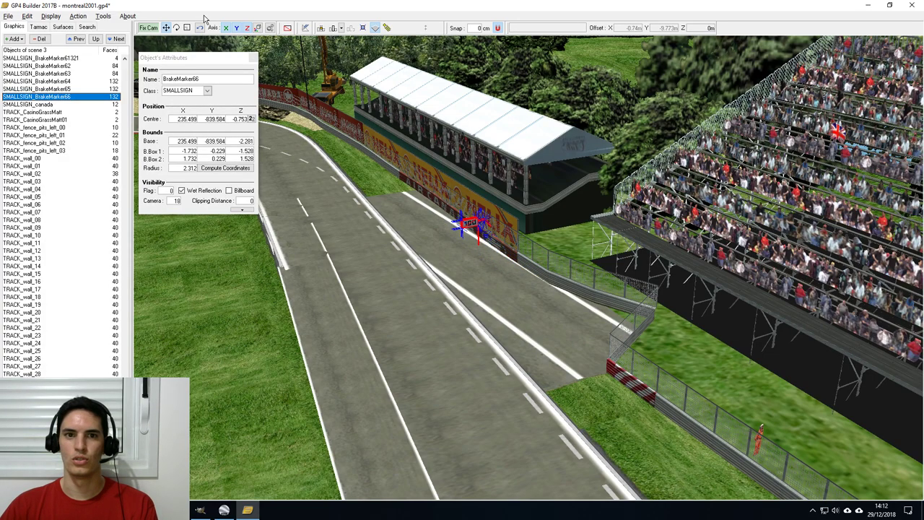
pyautogui.click(164, 29)
pyautogui.moveTo(423, 253)
pyautogui.mouseDown()
pyautogui.moveTo(516, 263)
pyautogui.moveTo(397, 306)
pyautogui.mouseUp()
pyautogui.scroll(5, 505, 267)
pyautogui.moveTo(510, 266); pyautogui.dragTo(486, 241)
pyautogui.moveTo(486, 245)
pyautogui.mouseDown(button='middle')
pyautogui.moveTo(471, 227)
pyautogui.moveTo(553, 244)
pyautogui.moveTo(545, 235)
pyautogui.moveTo(563, 237)
pyautogui.moveTo(588, 217)
pyautogui.moveTo(538, 240)
pyautogui.moveTo(548, 227)
pyautogui.moveTo(538, 231)
pyautogui.moveTo(531, 250)
pyautogui.mouseUp(button='middle')
pyautogui.click(165, 28)
pyautogui.moveTo(420, 230); pyautogui.dragTo(379, 226)
pyautogui.moveTo(376, 289); pyautogui.dragTo(375, 275, button='right')
# Raise the duplicated brake marker by about 0.16 m beside the Helix banner.
pyautogui.click(165, 33)
pyautogui.moveTo(435, 351); pyautogui.dragTo(396, 219)
pyautogui.moveTo(396, 218); pyautogui.dragTo(501, 368, button='right')
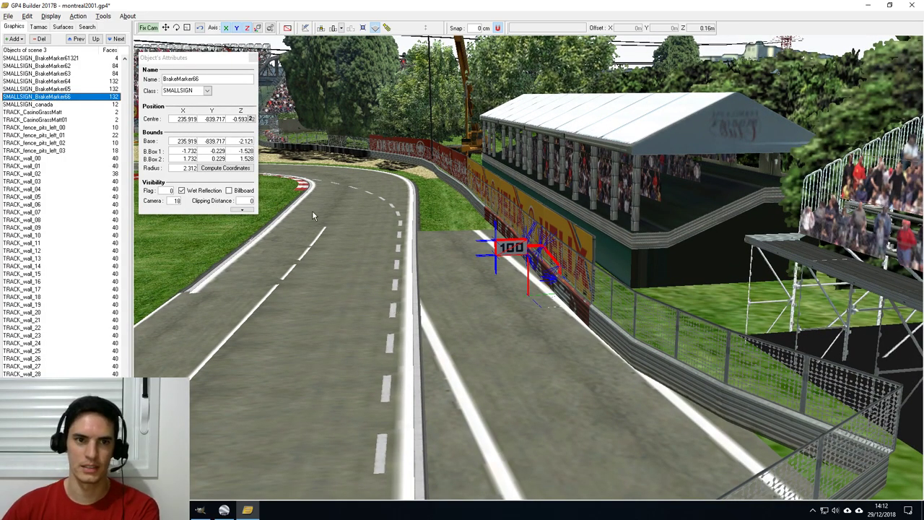
# Assign the 50 texture montreal2001_page_219 to Part 2, the 100 face of the duplicated brake marker.
pyautogui.press('Return')
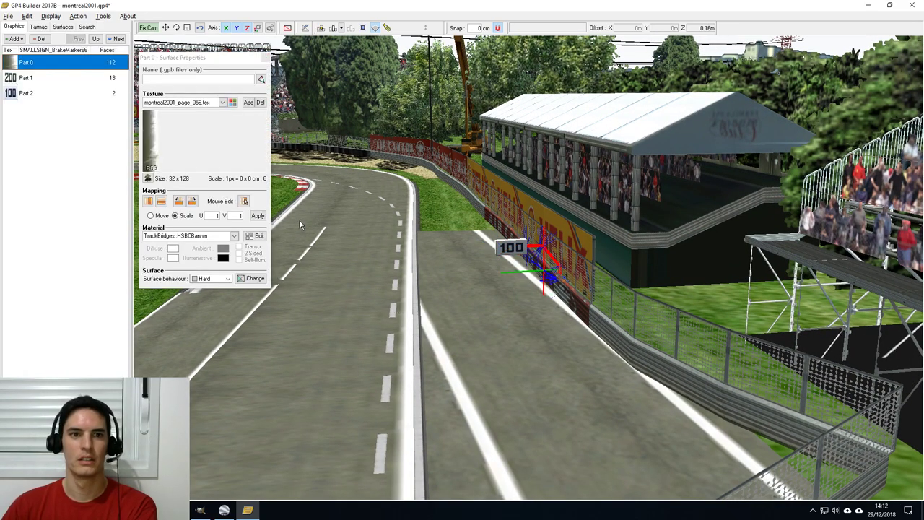
pyautogui.click(52, 83)
pyautogui.click(58, 93)
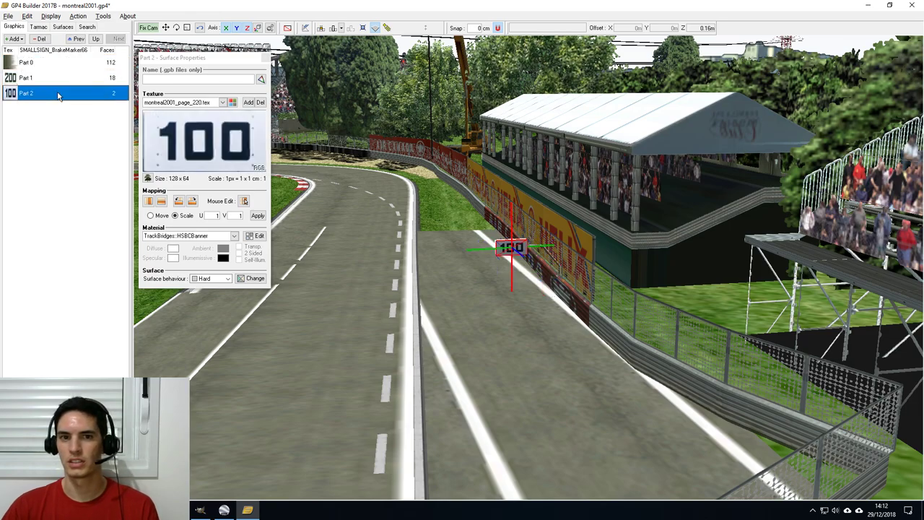
pyautogui.click(232, 103)
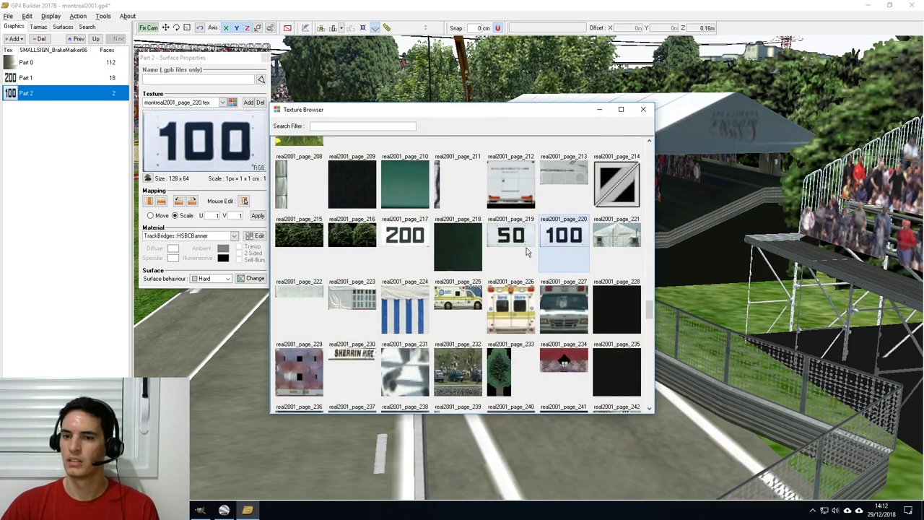
pyautogui.click(530, 249)
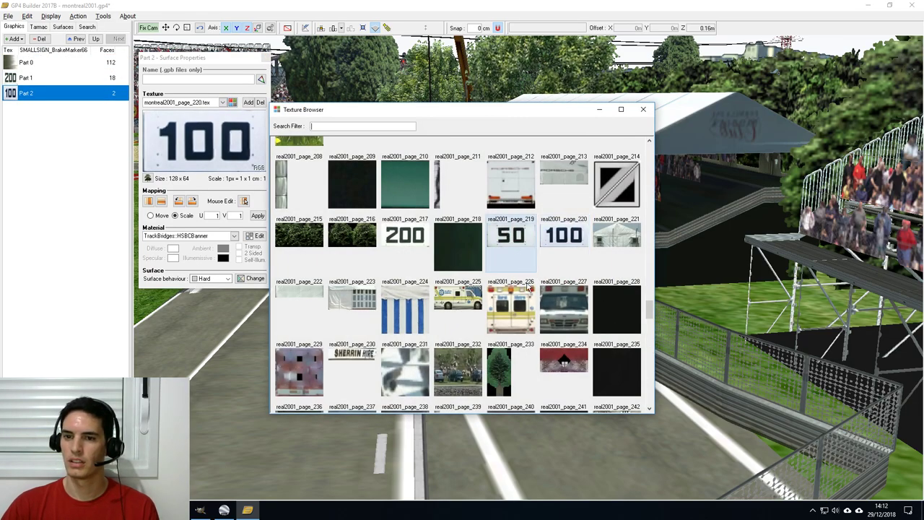
pyautogui.doubleClick(515, 246)
# Inspect both boards of the duplicated brake marker up close and select its 200 board, Part 1.
pyautogui.moveTo(466, 255); pyautogui.dragTo(666, 237, button='middle')
pyautogui.scroll(1, 667, 241)
pyautogui.moveTo(667, 243); pyautogui.dragTo(614, 301, button='right')
pyautogui.click(571, 230)
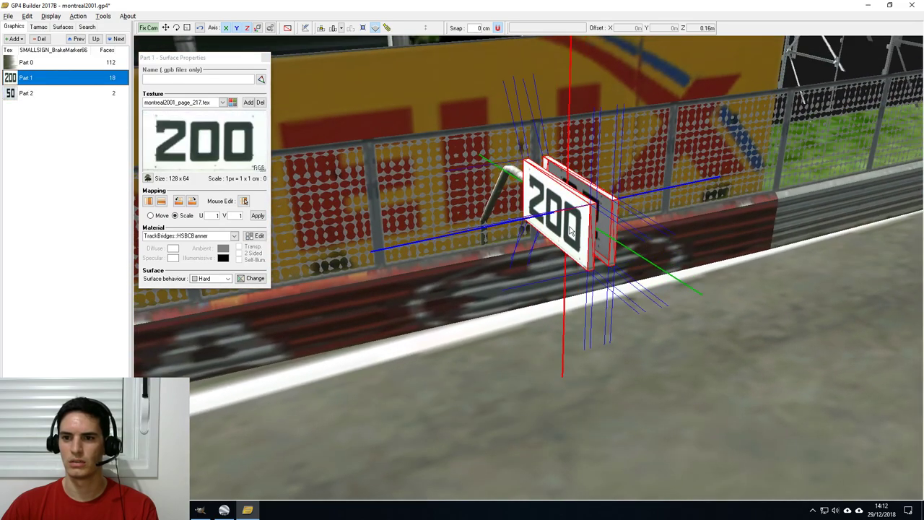
pyautogui.click(72, 68)
pyautogui.click(72, 84)
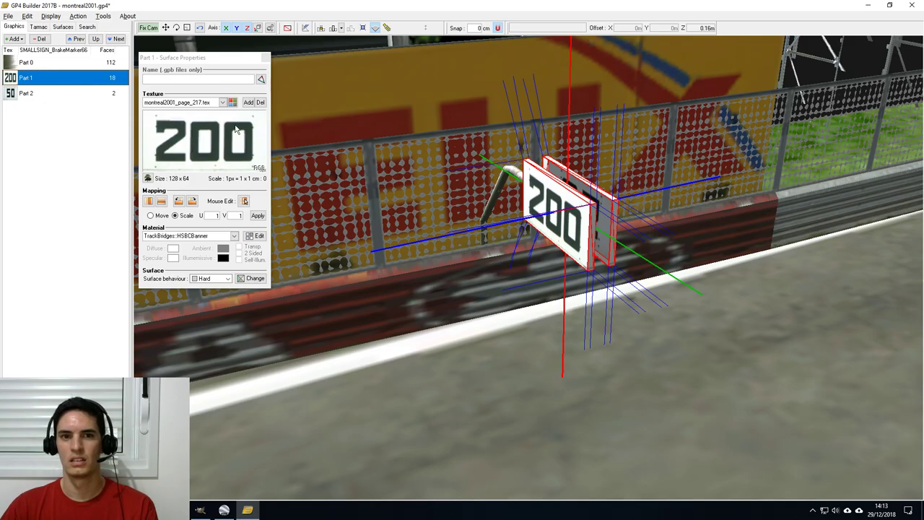
# Return to the object level and select the original brake marker, SMALLSIGN_BrakeMarker65, beside the fence.
pyautogui.moveTo(483, 268); pyautogui.dragTo(594, 240, button='middle')
pyautogui.moveTo(493, 252); pyautogui.dragTo(446, 249, button='right')
pyautogui.click(455, 248)
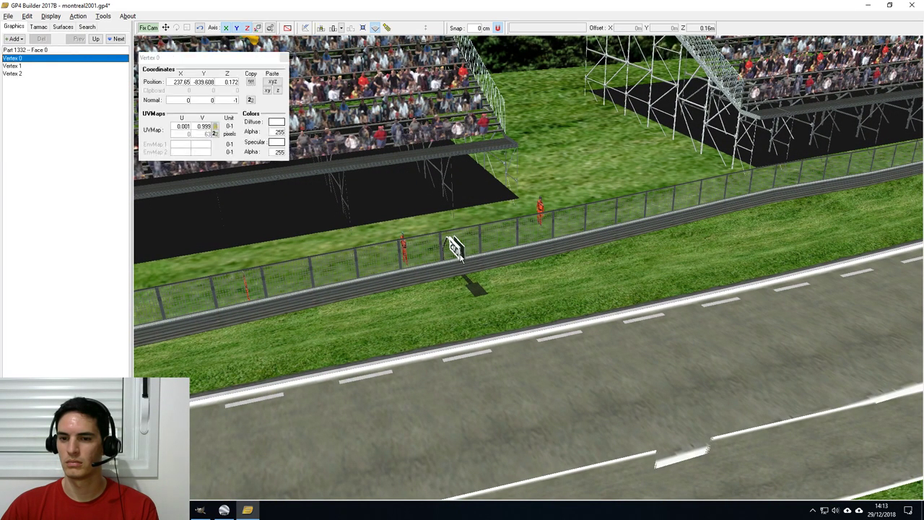
pyautogui.click(98, 41)
pyautogui.click(98, 41)
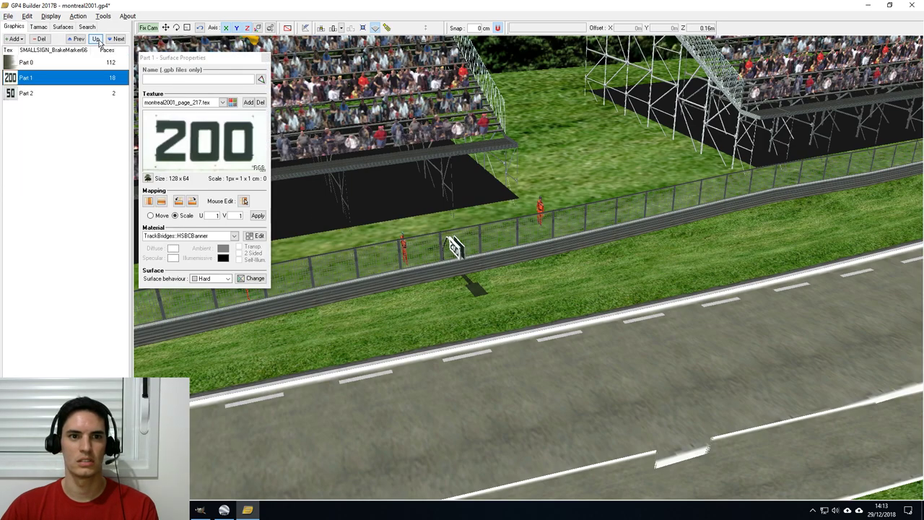
pyautogui.click(96, 39)
pyautogui.click(455, 249)
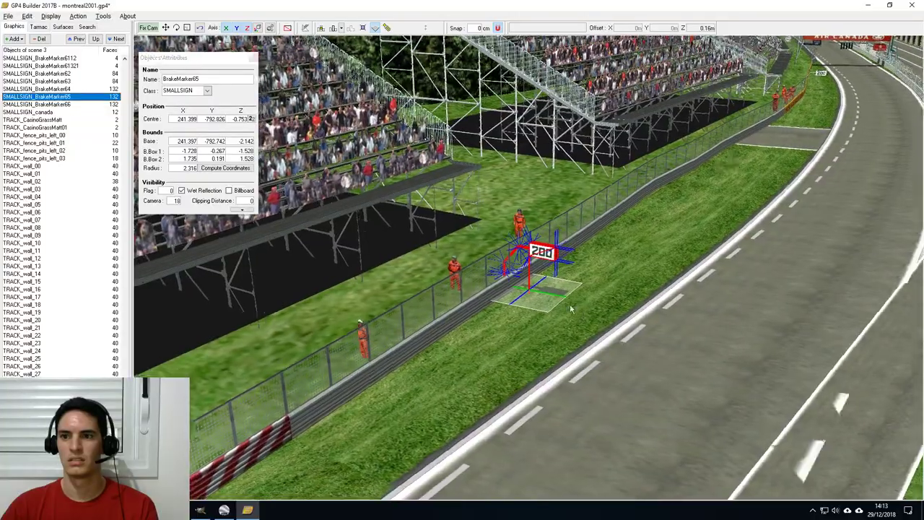
pyautogui.moveTo(571, 306)
pyautogui.mouseDown(button='middle')
pyautogui.moveTo(278, 287)
pyautogui.moveTo(724, 346)
pyautogui.moveTo(641, 322)
pyautogui.moveTo(561, 221)
pyautogui.mouseUp(button='middle')
pyautogui.scroll(5, 562, 225)
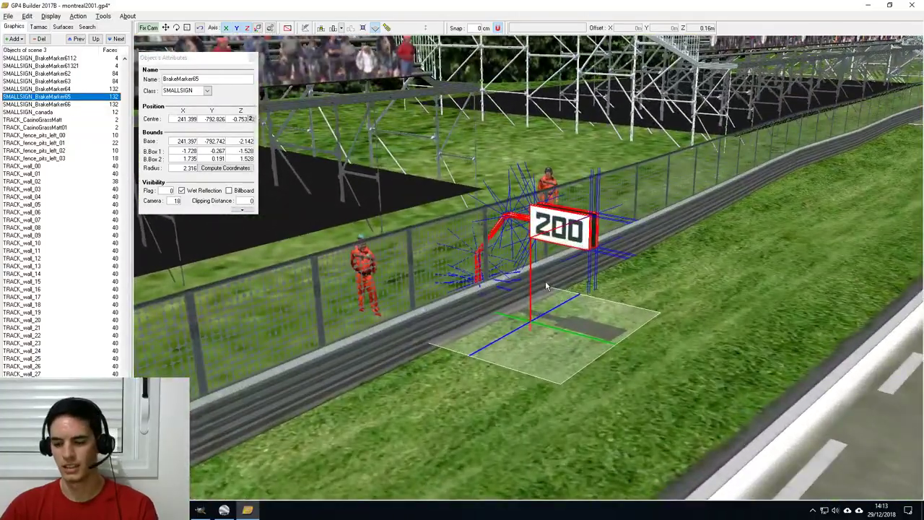
# Assign the 100 texture montreal2001_page_220 to Part 1, the 200 board of the original brake marker.
pyautogui.doubleClick(69, 99)
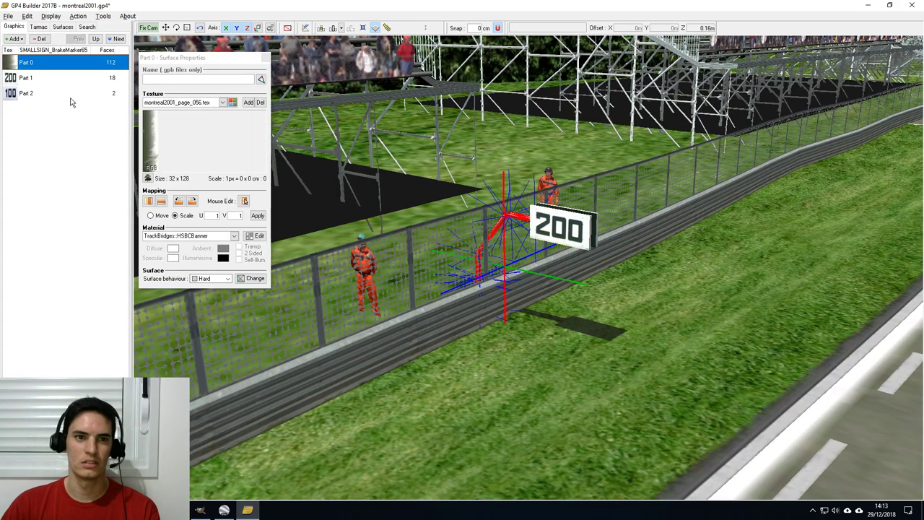
pyautogui.press('Down')
pyautogui.click(224, 104)
pyautogui.click(224, 104)
pyautogui.click(233, 103)
pyautogui.click(568, 241)
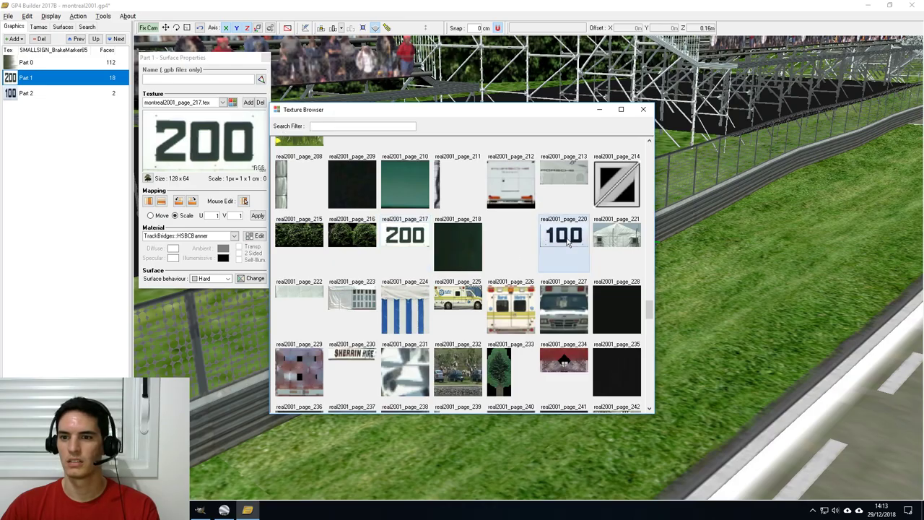
pyautogui.doubleClick(567, 242)
# Return to the object level and select the duplicated brake marker beside the Helix banner.
pyautogui.moveTo(597, 364); pyautogui.dragTo(264, 123, button='middle')
pyautogui.click(96, 40)
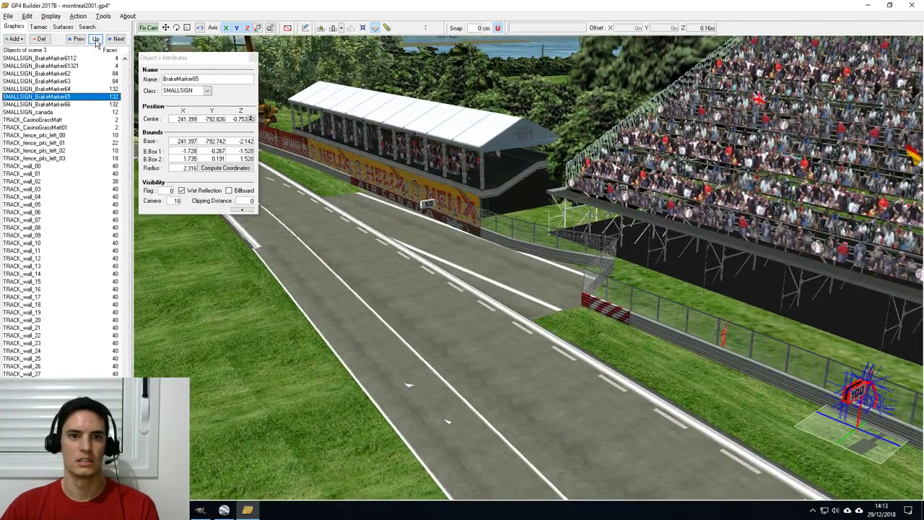
pyautogui.click(424, 208)
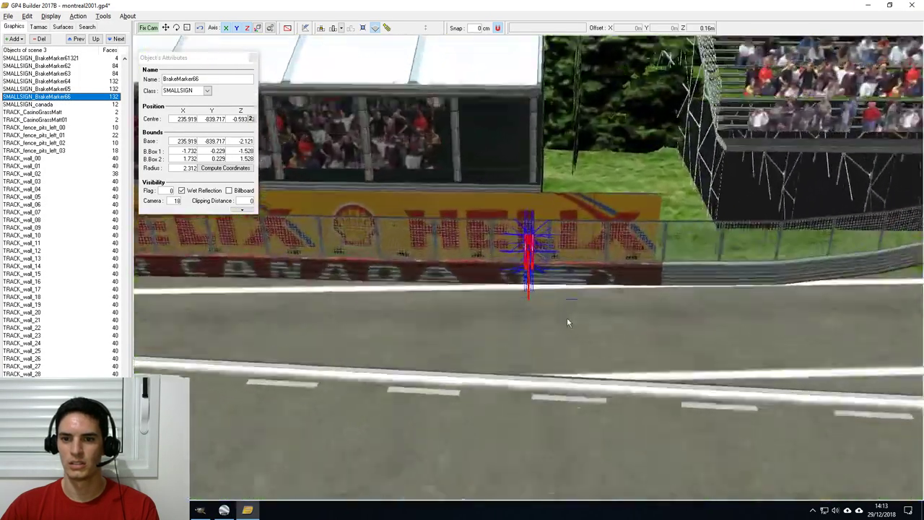
pyautogui.scroll(2, 567, 318)
pyautogui.moveTo(567, 318); pyautogui.dragTo(619, 289, button='middle')
pyautogui.scroll(3, 514, 297)
# Assign the favorite 50 texture montreal2001_page_219 to Part 1, the 200 board of the duplicated brake marker.
pyautogui.press('Return')
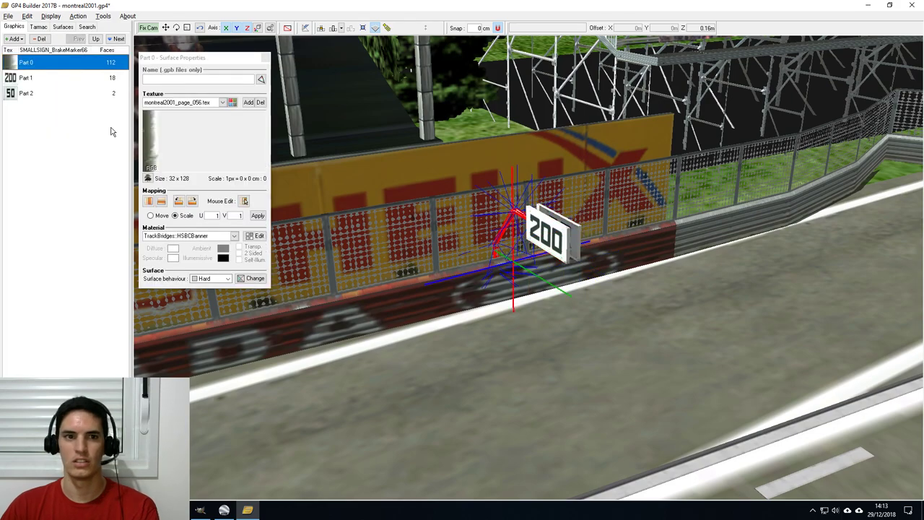
pyautogui.click(68, 78)
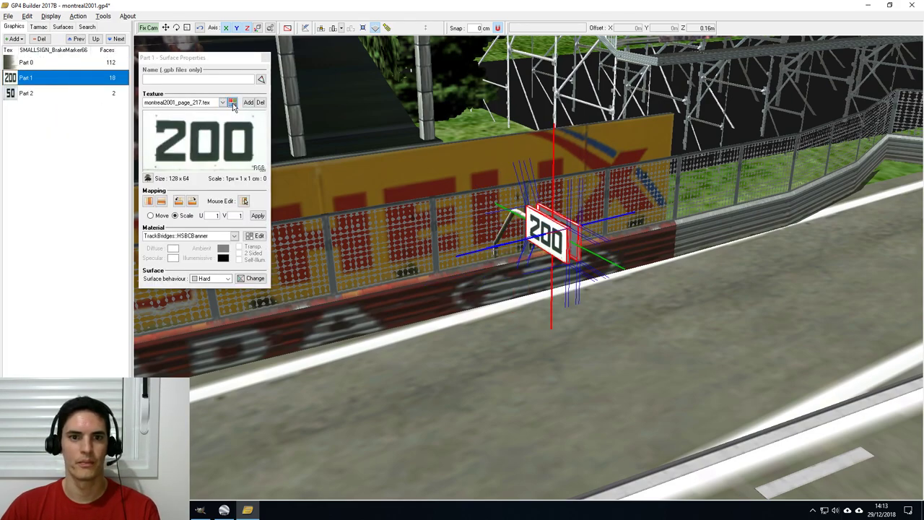
pyautogui.click(232, 103)
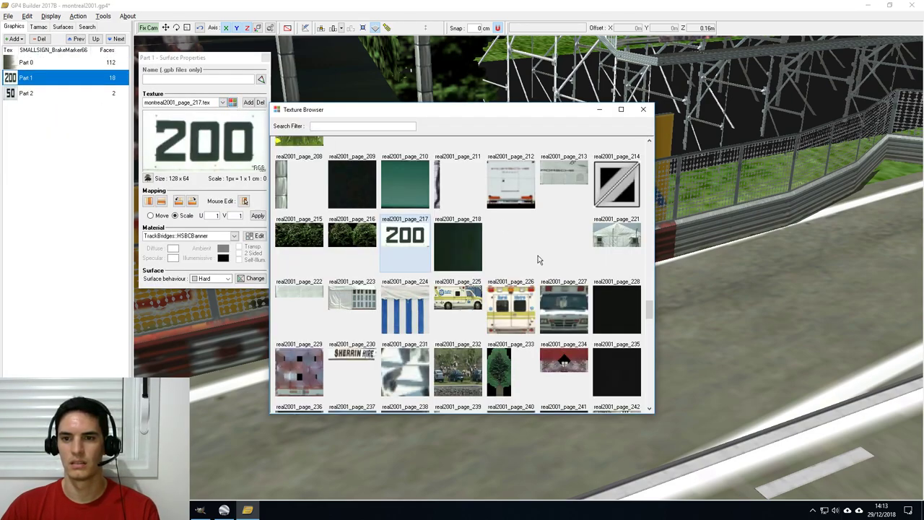
pyautogui.scroll(5, 614, 276)
pyautogui.moveTo(649, 291); pyautogui.dragTo(652, 148)
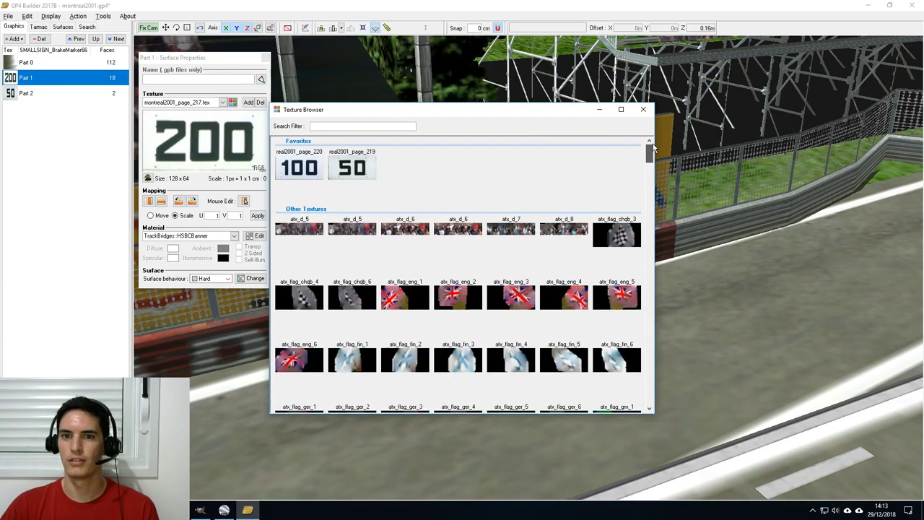
pyautogui.doubleClick(354, 171)
# Examine the original marker's dark back panel and 100 board, selecting each to compare which object it belongs to.
pyautogui.moveTo(583, 361); pyautogui.dragTo(600, 322, button='middle')
pyautogui.moveTo(735, 212)
pyautogui.mouseDown(button='middle')
pyautogui.moveTo(605, 287)
pyautogui.moveTo(603, 322)
pyautogui.moveTo(615, 260)
pyautogui.moveTo(552, 238)
pyautogui.moveTo(553, 278)
pyautogui.moveTo(518, 238)
pyautogui.moveTo(511, 251)
pyautogui.mouseUp(button='middle')
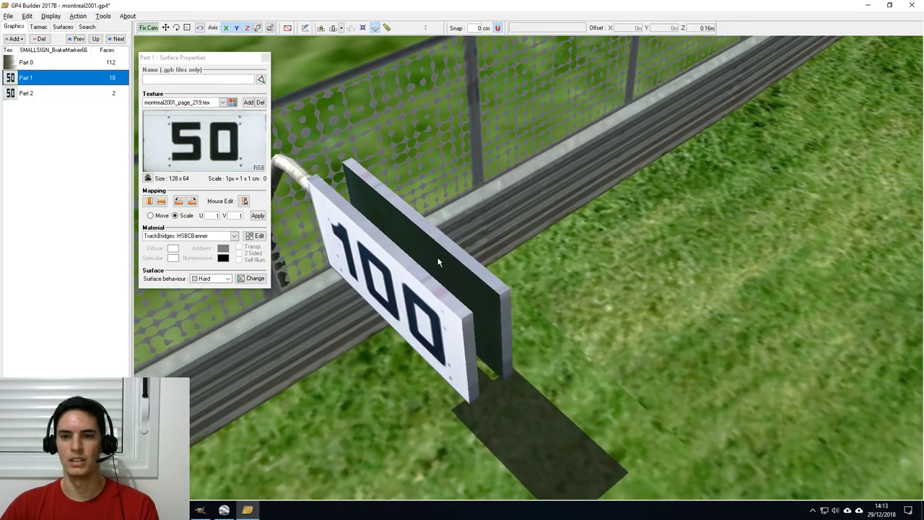
pyautogui.click(96, 39)
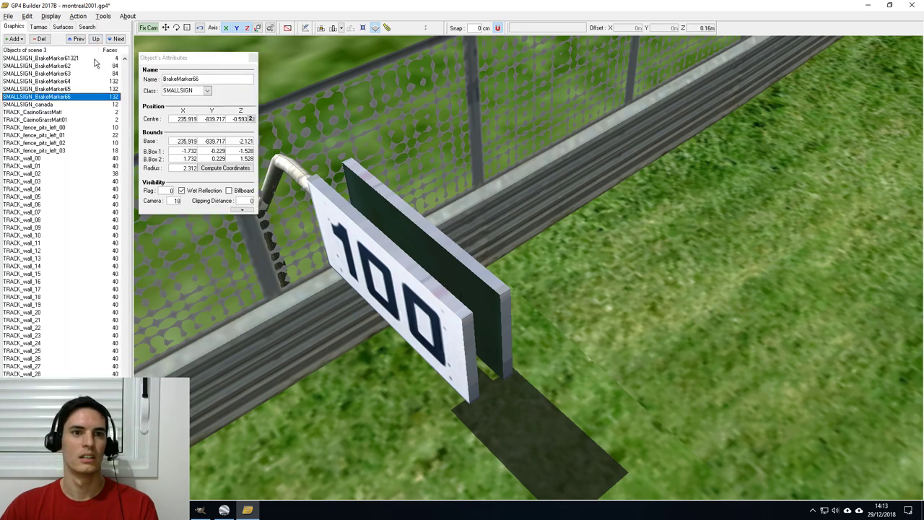
pyautogui.click(440, 265)
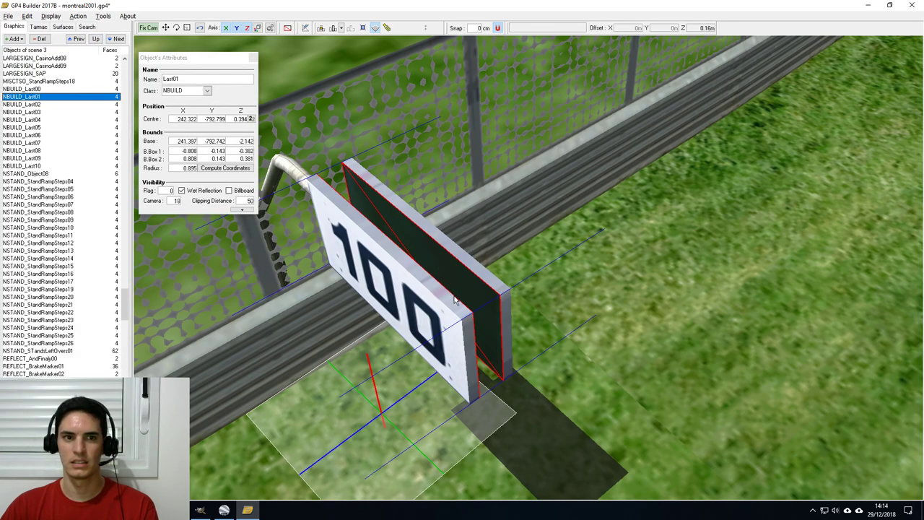
pyautogui.moveTo(493, 308); pyautogui.dragTo(505, 278, button='middle')
pyautogui.click(538, 276)
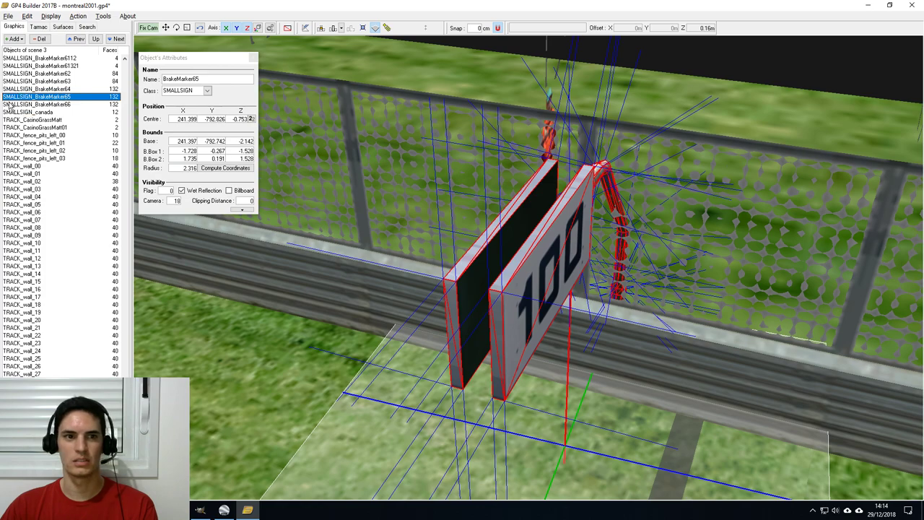
pyautogui.click(467, 309)
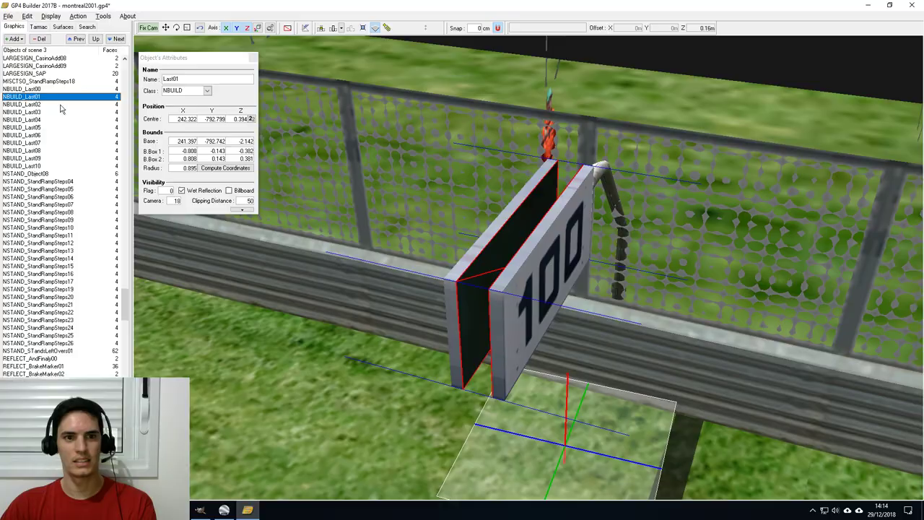
# Delete the duplicated brake marker, SMALLSIGN_BrakeMarker66, beside the Helix banner.
pyautogui.moveTo(444, 346)
pyautogui.mouseDown(button='middle')
pyautogui.moveTo(665, 317)
pyautogui.moveTo(506, 338)
pyautogui.moveTo(563, 328)
pyautogui.moveTo(416, 333)
pyautogui.moveTo(473, 347)
pyautogui.moveTo(535, 392)
pyautogui.moveTo(666, 441)
pyautogui.moveTo(483, 312)
pyautogui.moveTo(379, 335)
pyautogui.moveTo(373, 318)
pyautogui.moveTo(380, 332)
pyautogui.mouseUp(button='middle')
pyautogui.click(382, 334)
pyautogui.moveTo(526, 414)
pyautogui.mouseDown(button='middle')
pyautogui.moveTo(519, 400)
pyautogui.moveTo(511, 408)
pyautogui.mouseUp(button='middle')
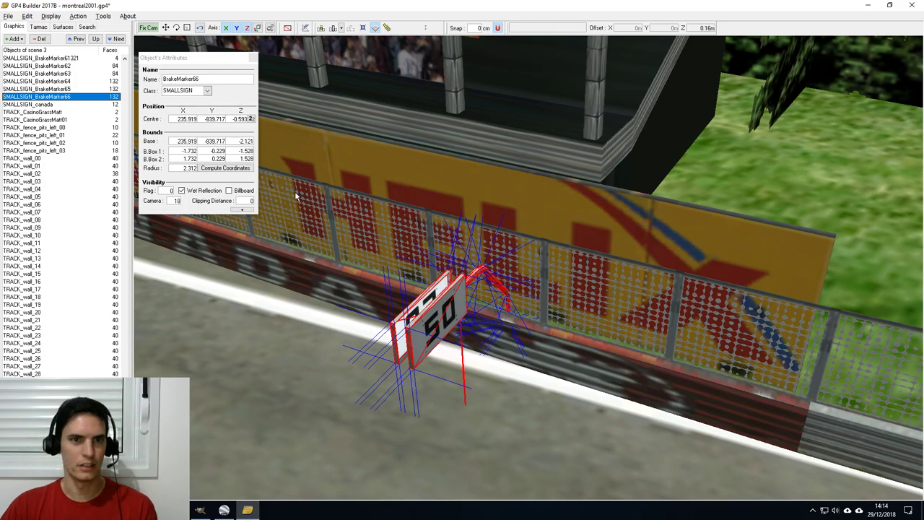
pyautogui.click(41, 40)
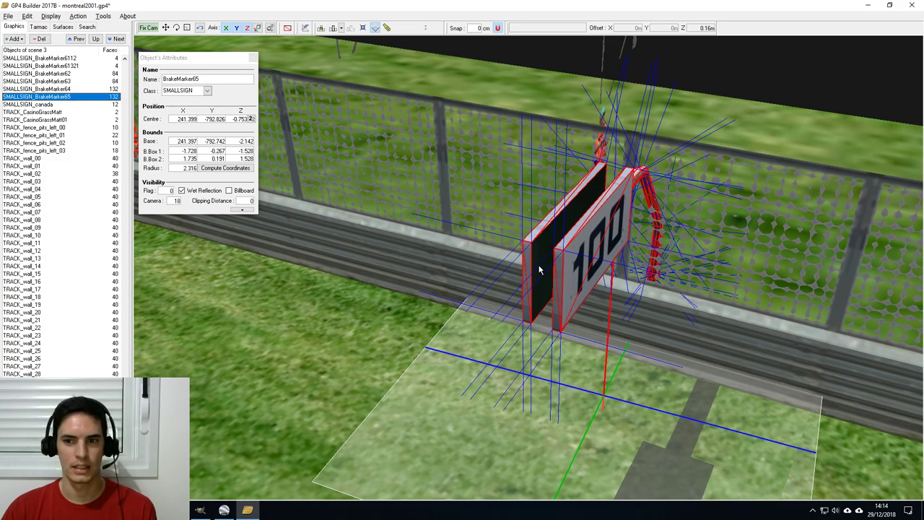
# Select the original marker's dark back panel, NBUILD_Last01, and start grouping it with another object.
pyautogui.click(538, 270)
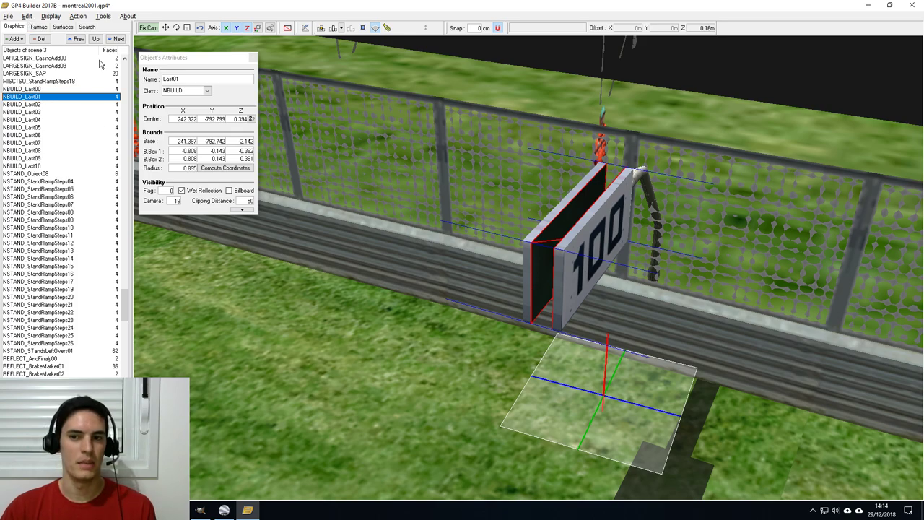
pyautogui.click(539, 271)
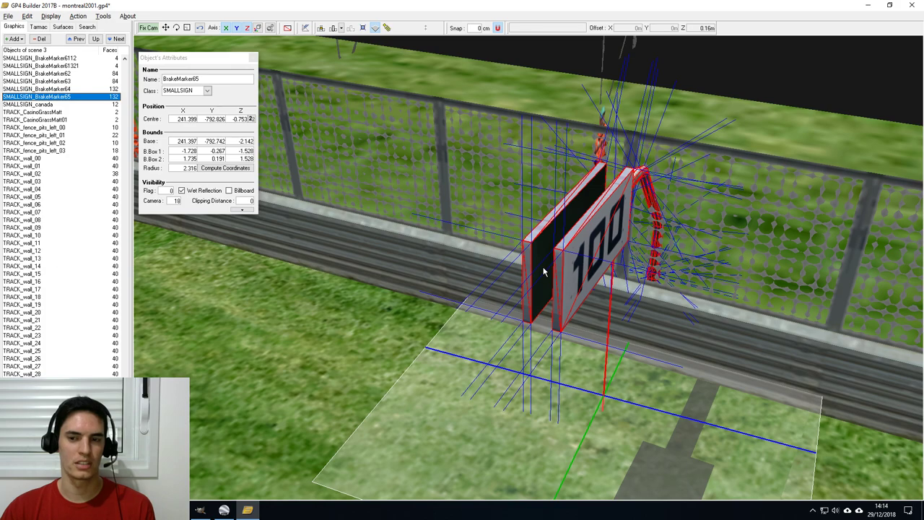
pyautogui.click(539, 272)
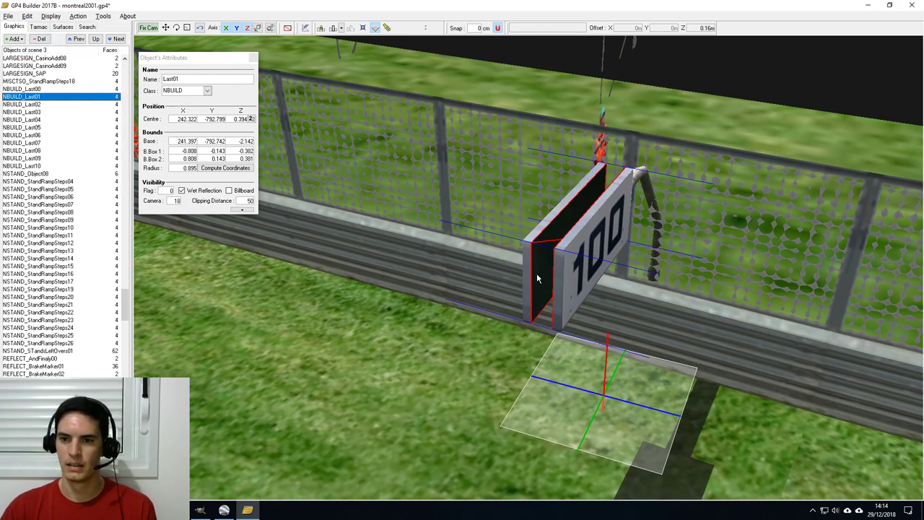
pyautogui.click(27, 16)
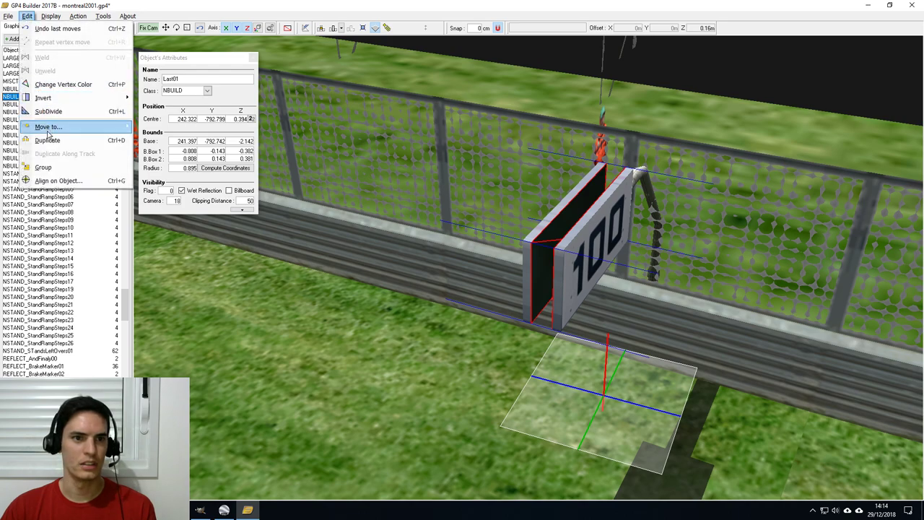
pyautogui.click(43, 167)
pyautogui.moveTo(462, 176); pyautogui.dragTo(291, 199)
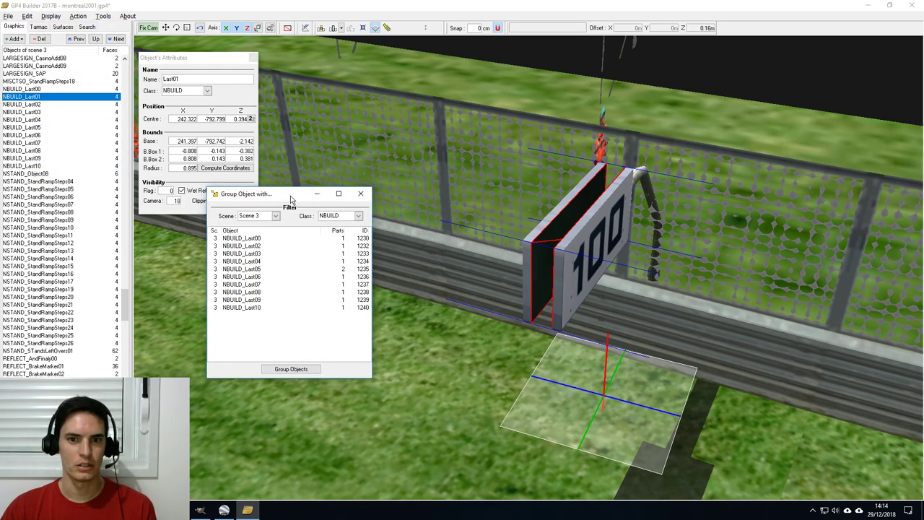
# Group the dark back panel with SMALLSIGN_BrakeMarker65, the original marker in the SMALLSIGN class of Scene 3.
pyautogui.click(358, 216)
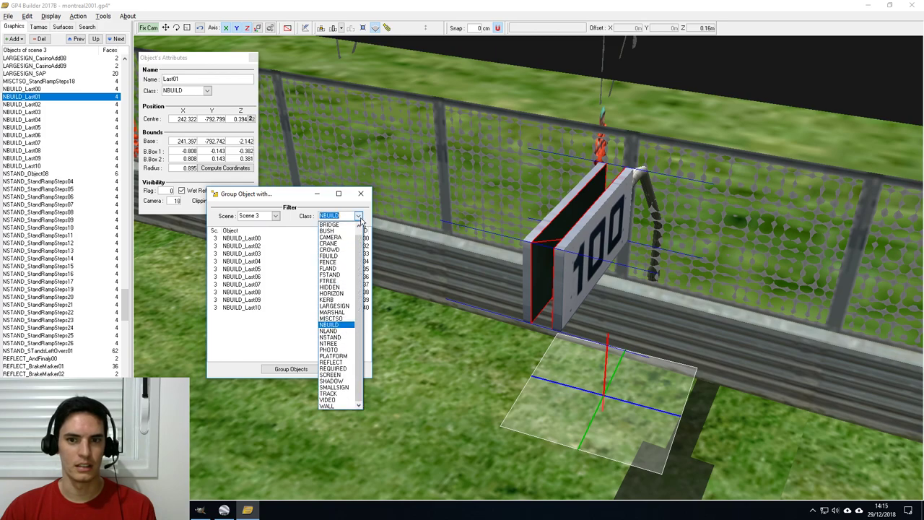
pyautogui.click(342, 388)
pyautogui.scroll(-5, 285, 352)
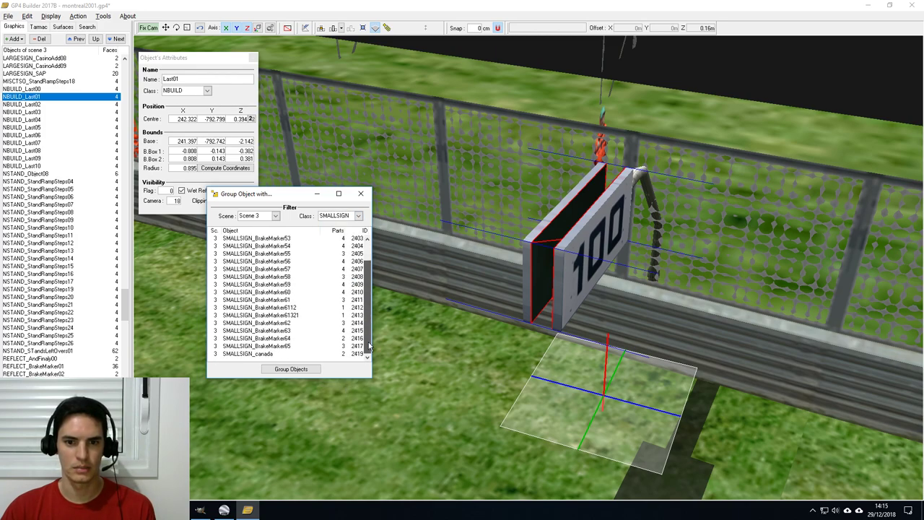
pyautogui.click(293, 347)
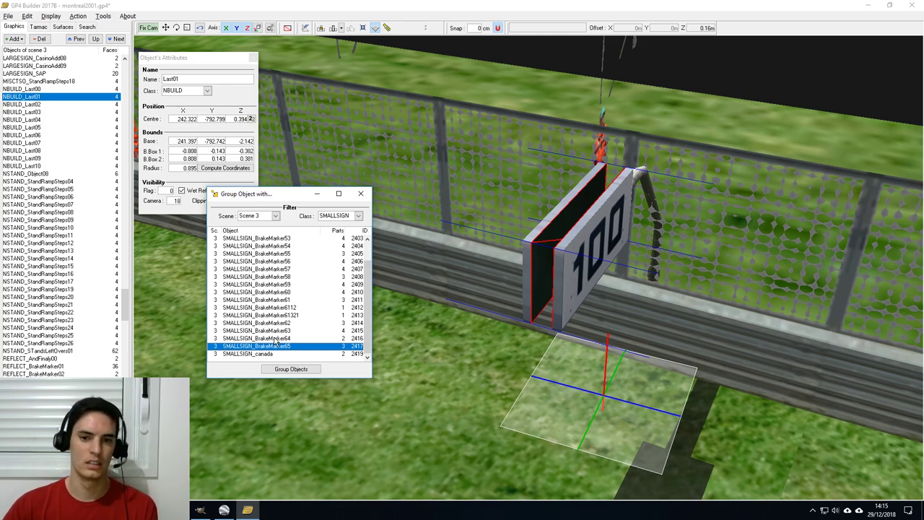
pyautogui.click(291, 369)
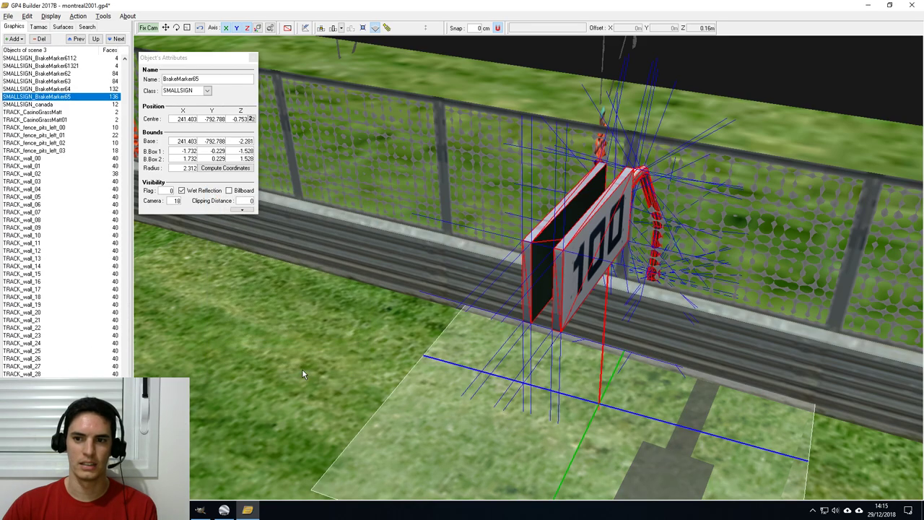
# Duplicate the grouped 100 brake marker and move the copy beside the Helix banner, to about X 235.95, Y -836.76.
pyautogui.moveTo(591, 471); pyautogui.dragTo(454, 315, button='right')
pyautogui.click(27, 16)
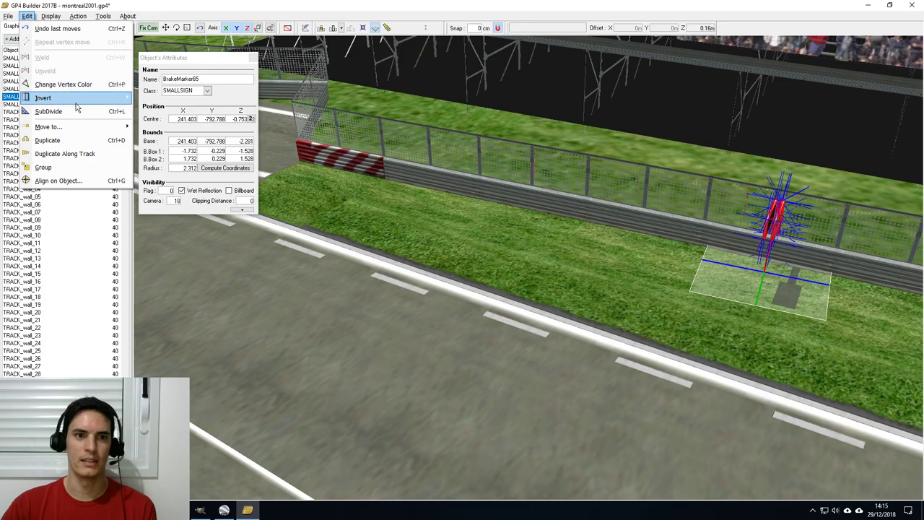
pyautogui.click(47, 140)
pyautogui.moveTo(573, 409); pyautogui.dragTo(595, 247, button='right')
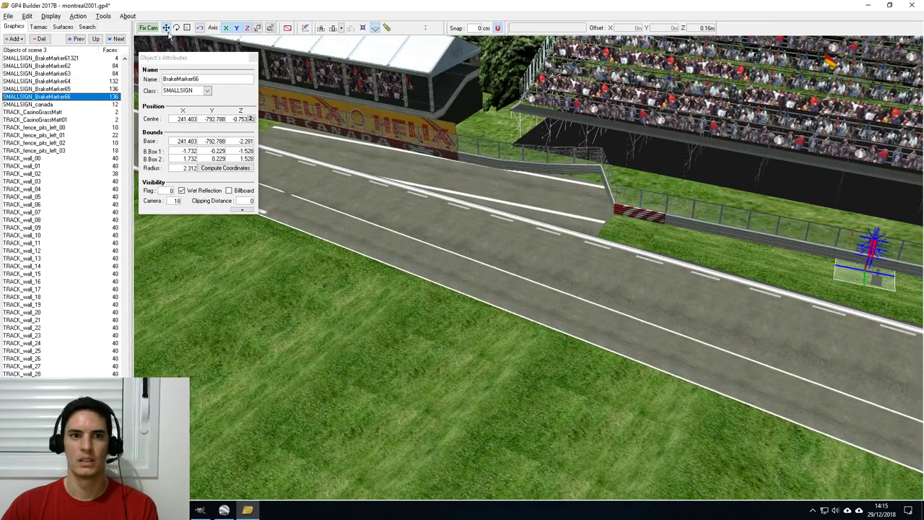
pyautogui.moveTo(856, 274); pyautogui.dragTo(388, 268)
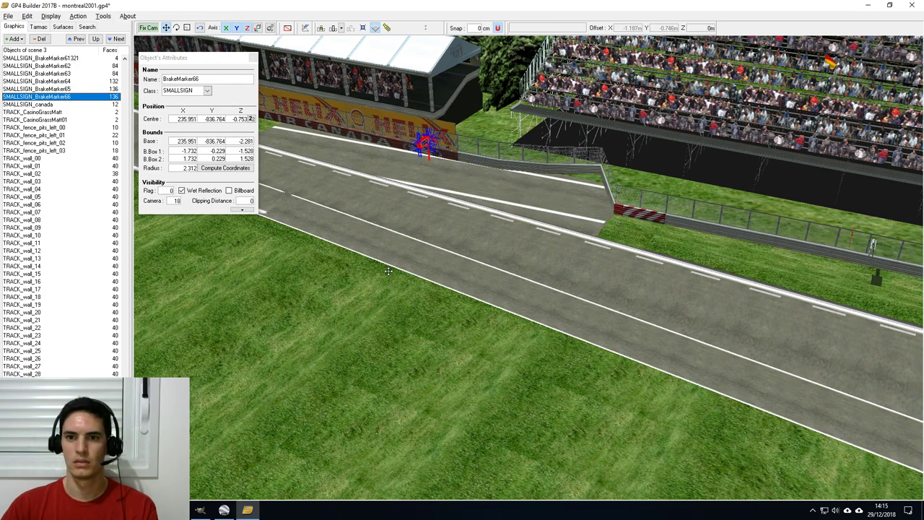
pyautogui.moveTo(432, 200); pyautogui.dragTo(458, 296)
# Adjust the duplicate's position against the Helix fence to about X 236.08, Y -836.78, raising its centre to about Z -0.59.
pyautogui.moveTo(458, 296); pyautogui.dragTo(547, 341, button='right')
pyautogui.scroll(4, 543, 292)
pyautogui.scroll(3, 543, 291)
pyautogui.scroll(4, 543, 297)
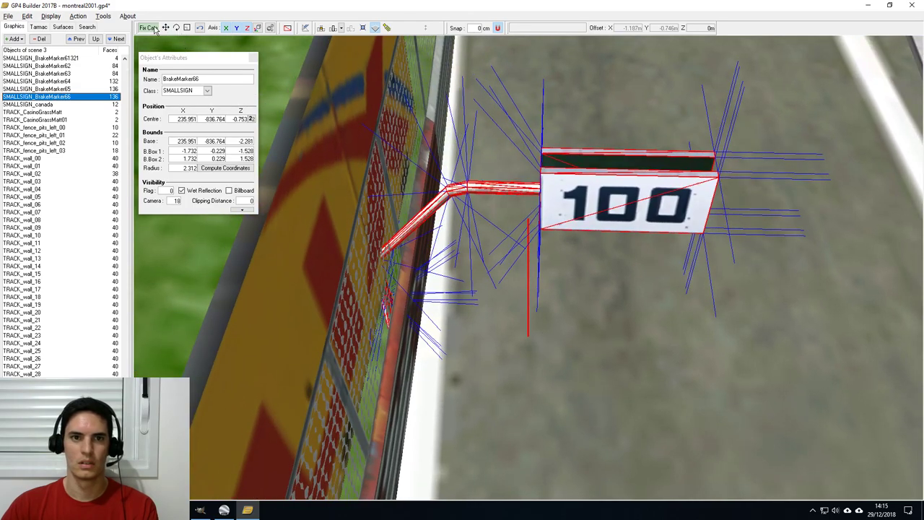
pyautogui.moveTo(490, 233); pyautogui.dragTo(441, 247)
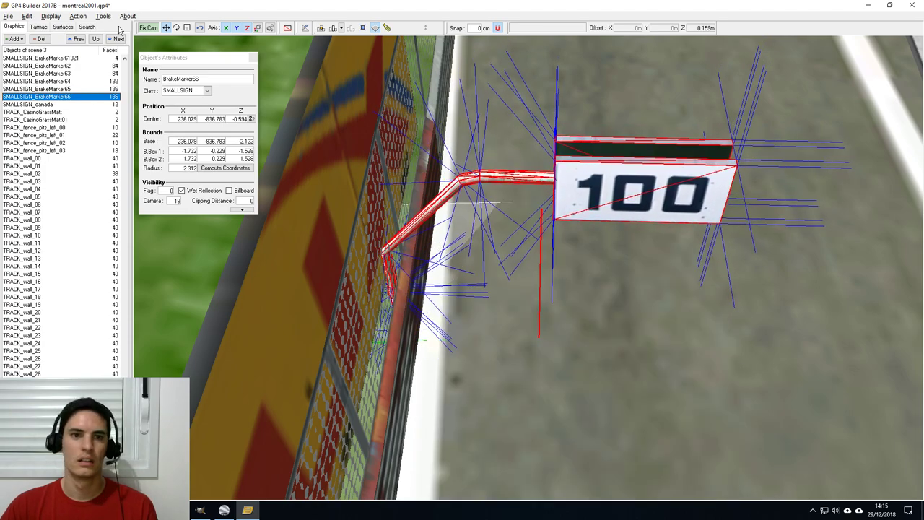
# Assign the 50 texture montreal2001_page_219 to Part 1 and Part 2 of the duplicated brake marker.
pyautogui.press('Return')
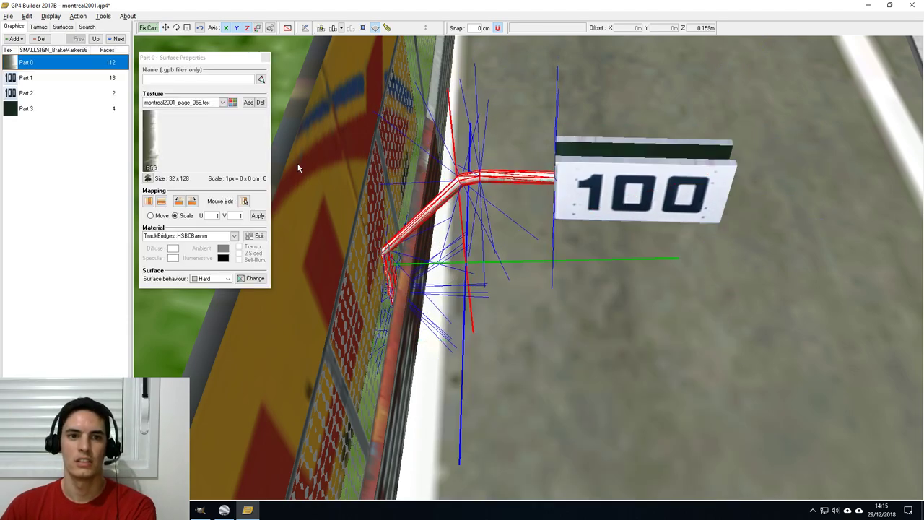
pyautogui.click(72, 78)
pyautogui.click(223, 102)
pyautogui.click(222, 102)
pyautogui.click(232, 102)
pyautogui.doubleClick(353, 155)
pyautogui.press('Down')
pyautogui.click(232, 102)
pyautogui.doubleClick(355, 171)
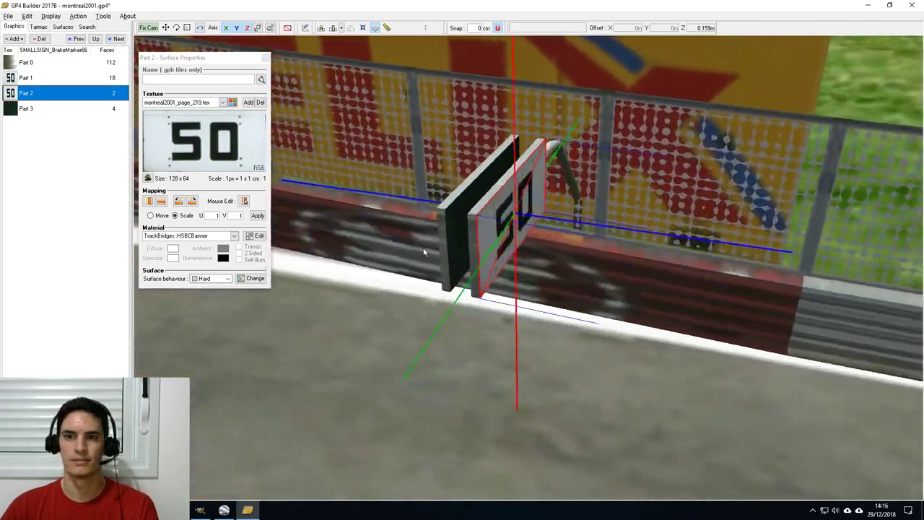
# Look over the 50 marker beside the Helix banner and the original 100 marker, SMALLSIGN_BrakeMarker65.
pyautogui.moveTo(430, 253); pyautogui.dragTo(462, 318, button='middle')
pyautogui.scroll(-12, 414, 190)
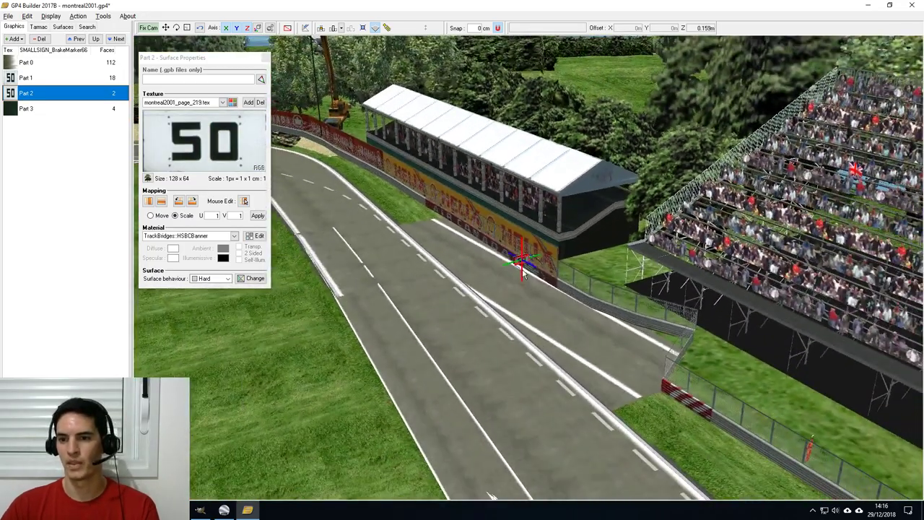
pyautogui.scroll(10, 523, 273)
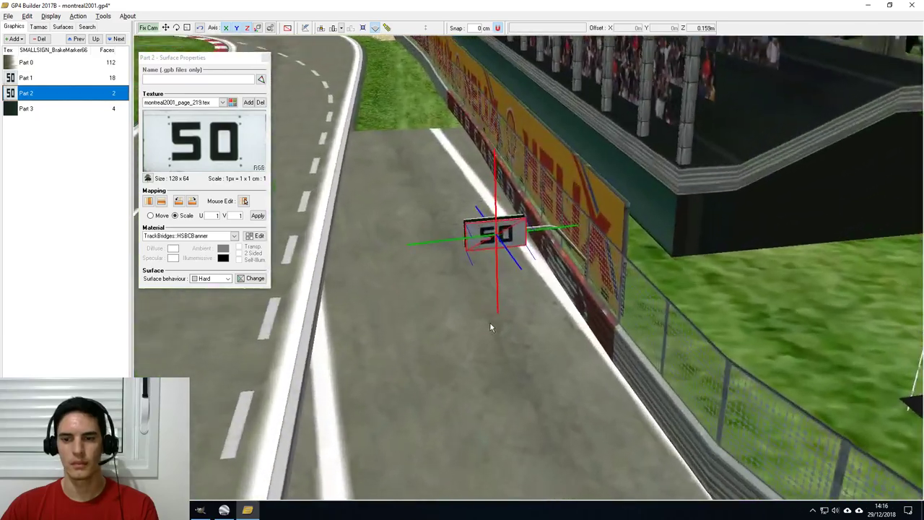
pyautogui.scroll(2, 490, 324)
pyautogui.moveTo(491, 328); pyautogui.dragTo(520, 328, button='middle')
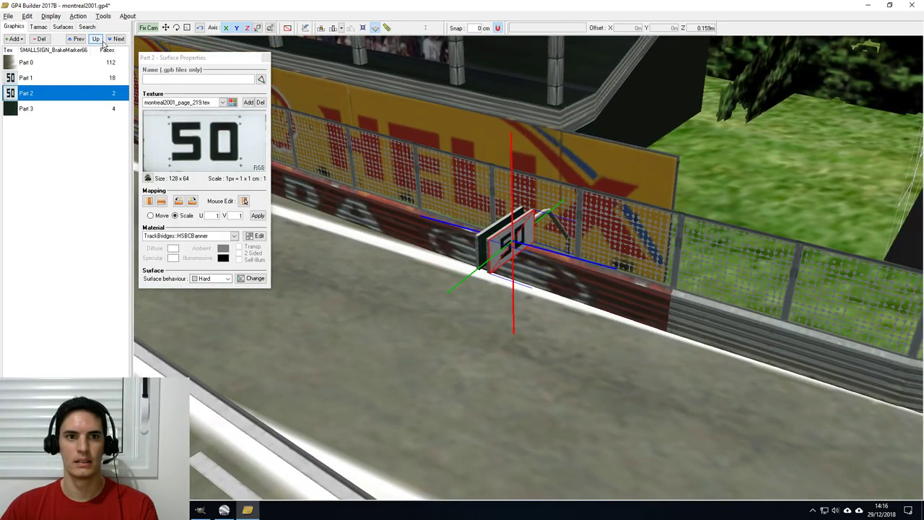
pyautogui.click(99, 41)
pyautogui.click(87, 90)
pyautogui.moveTo(514, 267); pyautogui.dragTo(575, 307, button='middle')
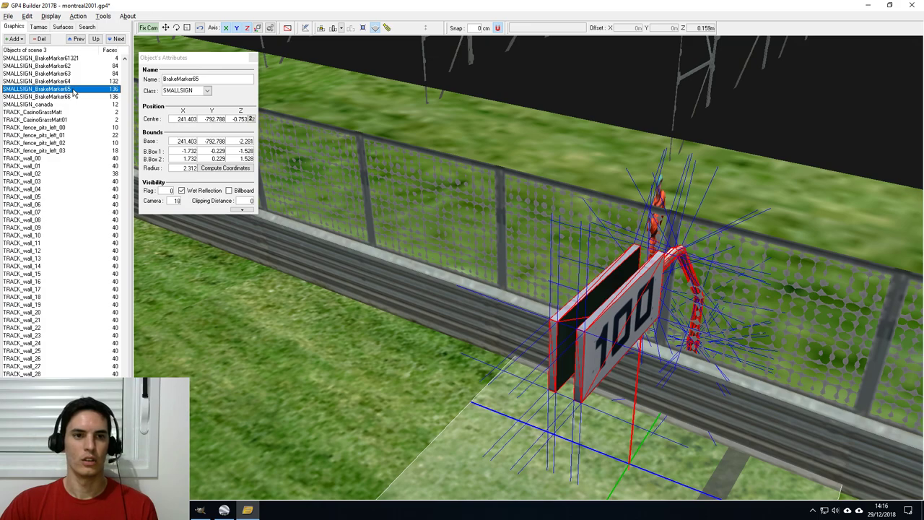
# Examine the parts of SMALLSIGN_BrakeMarker65, selecting Part 0 through Part 3 to see which piece and texture each one covers.
pyautogui.doubleClick(73, 92)
pyautogui.click(47, 80)
pyautogui.click(45, 94)
pyautogui.click(49, 81)
pyautogui.click(56, 64)
pyautogui.click(62, 79)
pyautogui.click(58, 92)
pyautogui.click(58, 78)
pyautogui.click(58, 63)
pyautogui.click(48, 93)
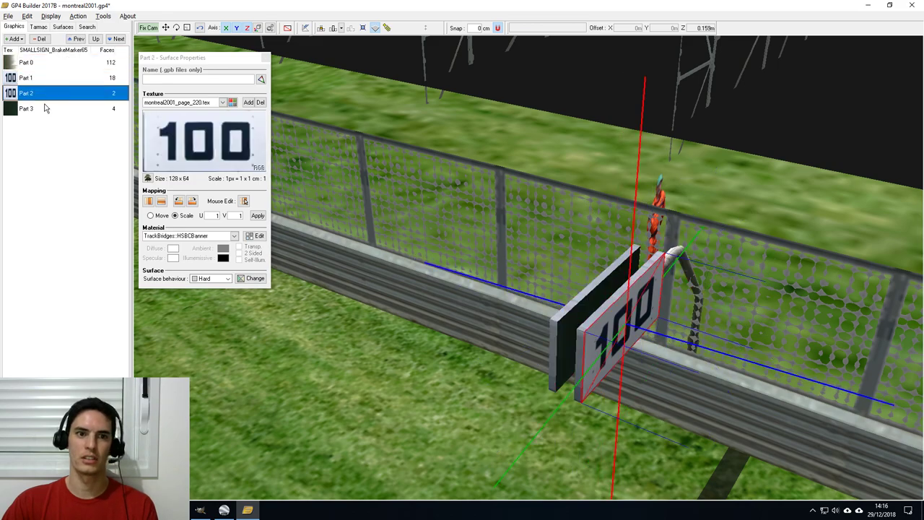
pyautogui.click(46, 107)
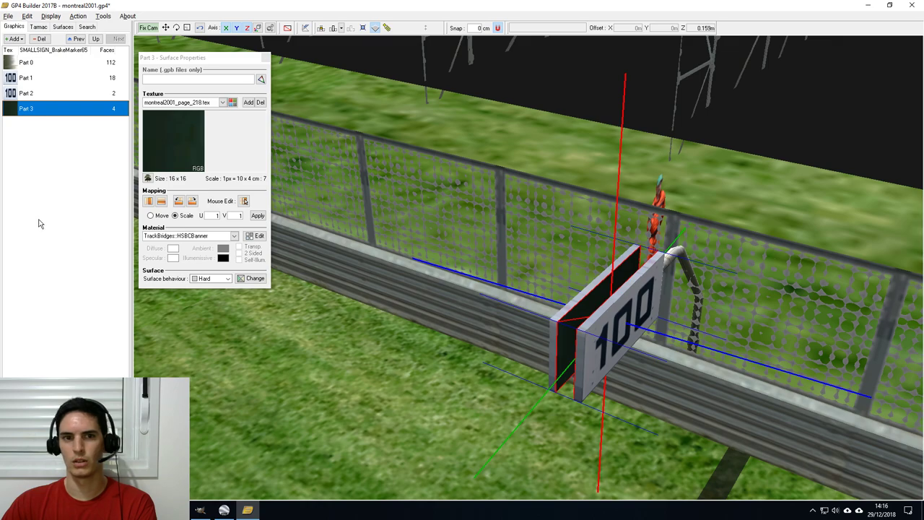
# Move Part 3, the dark back panel of SMALLSIGN_BrakeMarker65, into a new object and select that object.
pyautogui.click(26, 17)
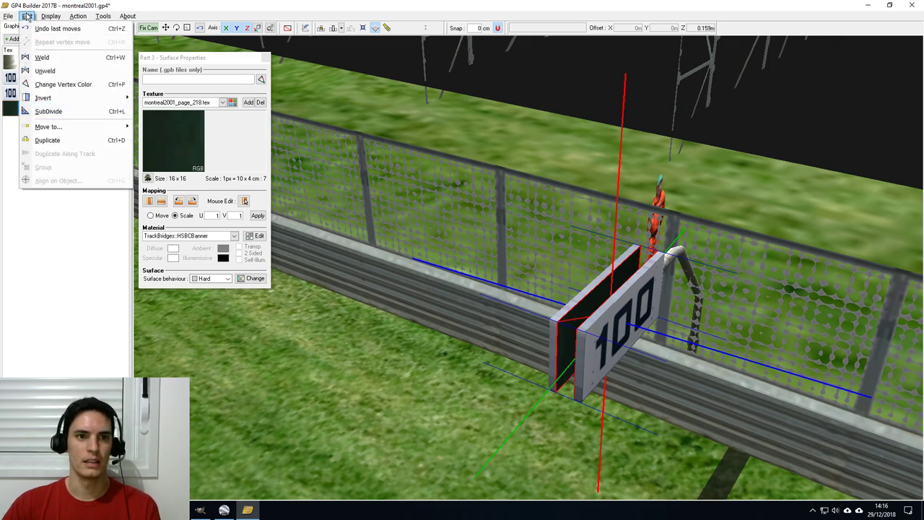
pyautogui.moveTo(116, 131)
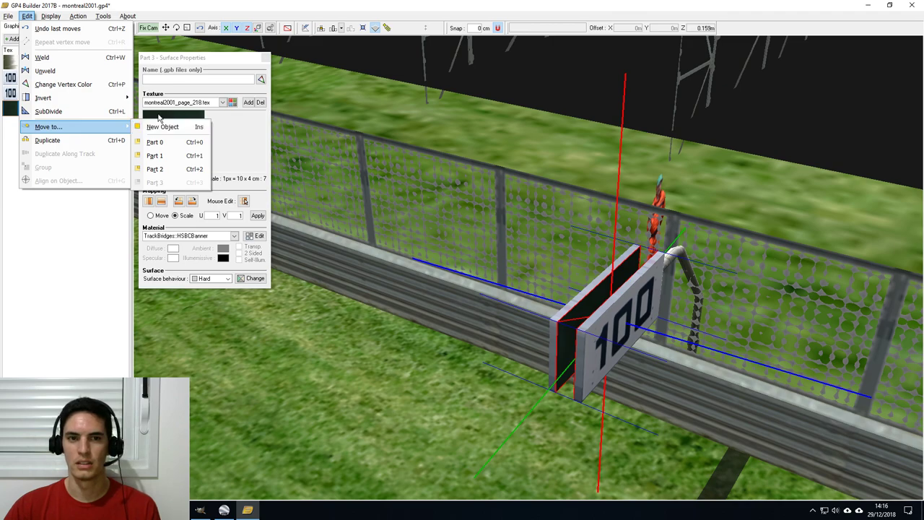
pyautogui.click(157, 142)
pyautogui.click(94, 40)
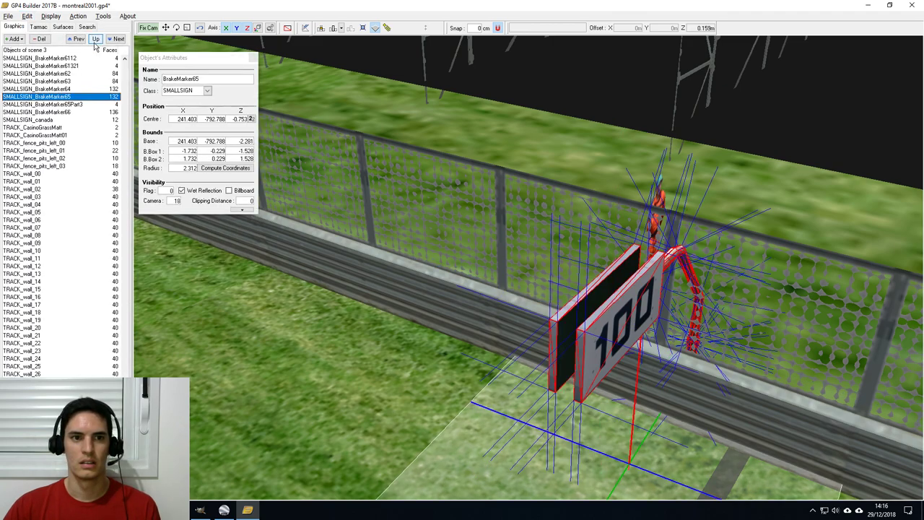
pyautogui.click(81, 105)
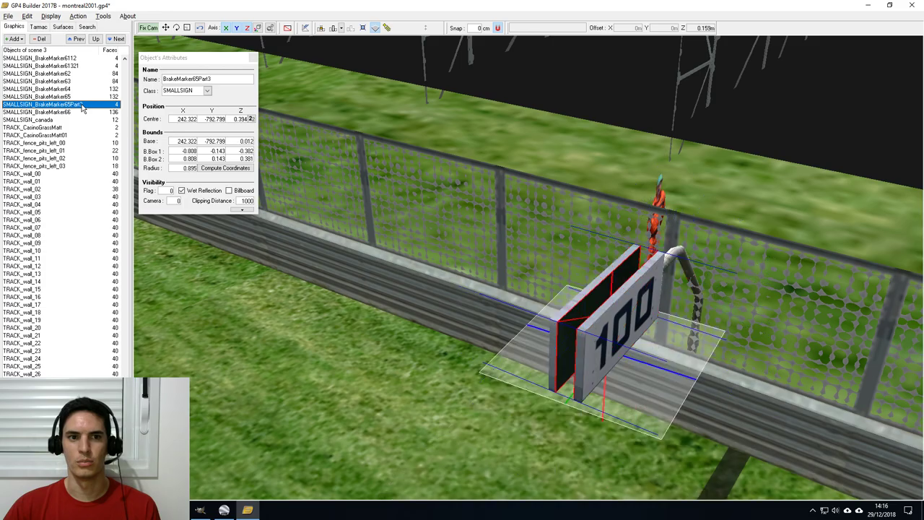
# Save a backup of the track montreal2001.gp4.
pyautogui.moveTo(508, 401); pyautogui.dragTo(491, 354, button='right')
pyautogui.moveTo(516, 393); pyautogui.dragTo(583, 276, button='right')
pyautogui.moveTo(583, 276)
pyautogui.mouseDown()
pyautogui.moveTo(582, 345)
pyautogui.moveTo(557, 295)
pyautogui.mouseUp()
pyautogui.scroll(-1, 556, 295)
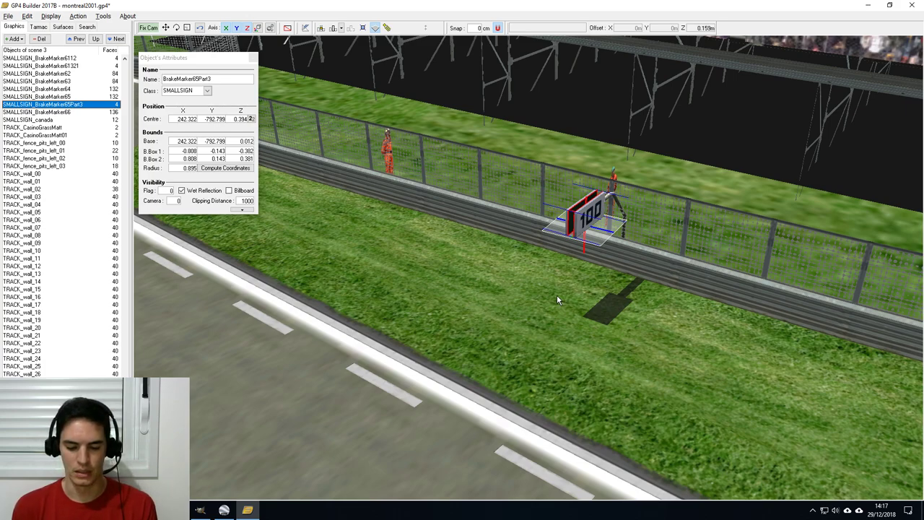
pyautogui.hotkey('ctrl', 's')
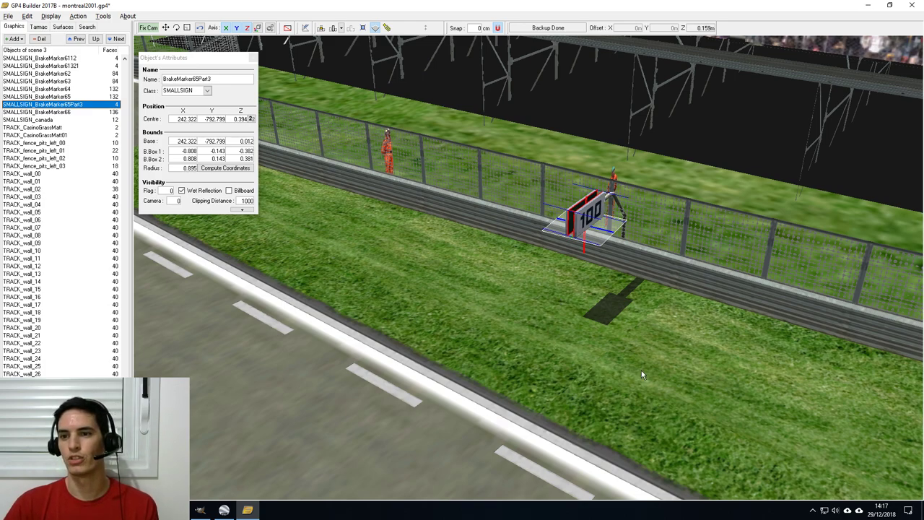
# Group the separated back panel, BrakeMarker65Part3, with SMALLSIGN_BrakeMarker65 again.
pyautogui.click(26, 16)
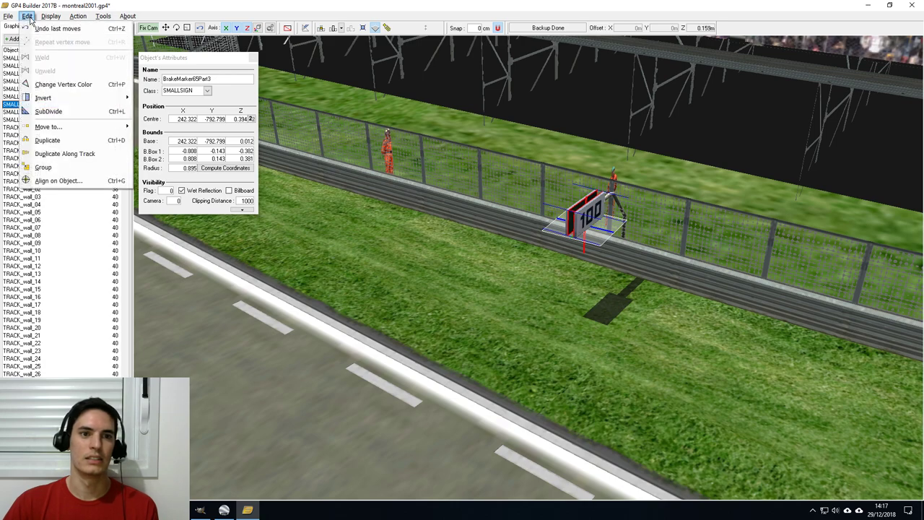
pyautogui.click(80, 167)
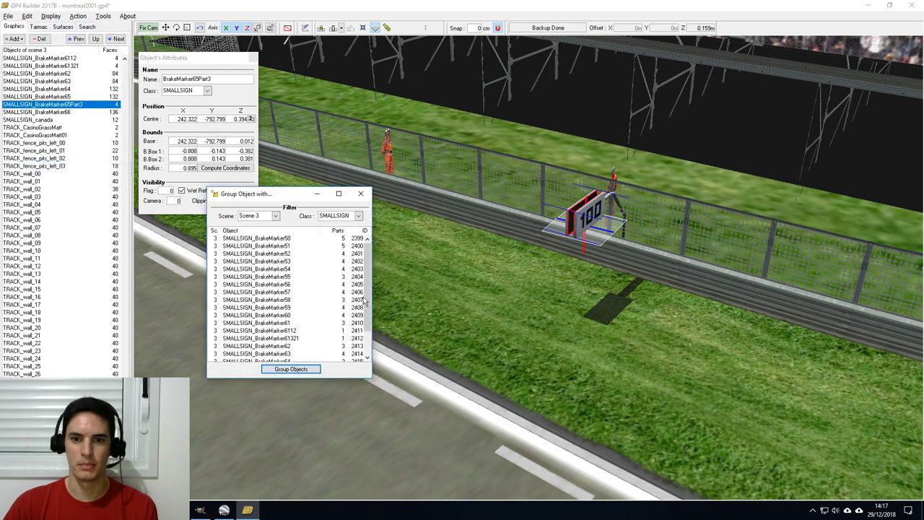
pyautogui.moveTo(366, 319); pyautogui.dragTo(368, 341)
pyautogui.click(297, 340)
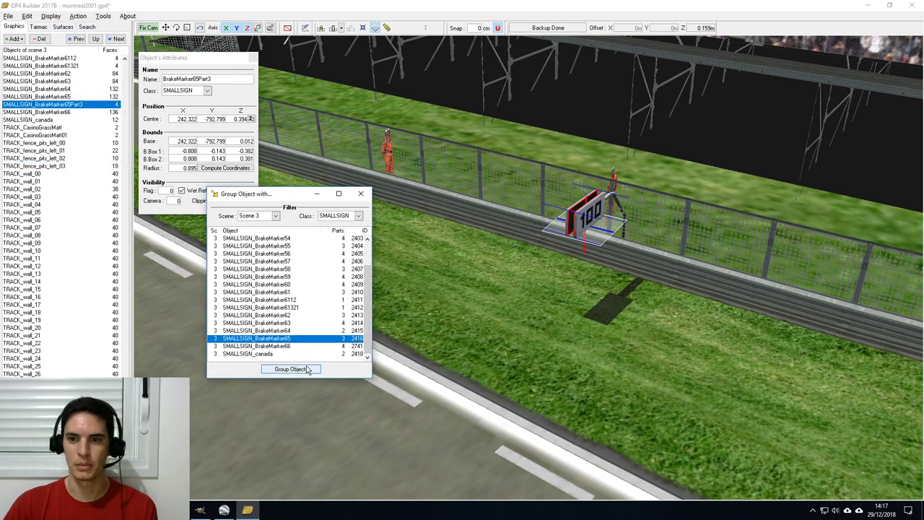
pyautogui.click(307, 369)
# Select the 50 marker beside the Helix banner and view both brake markers along the approach to the corner.
pyautogui.moveTo(567, 338); pyautogui.dragTo(532, 327, button='right')
pyautogui.click(450, 94)
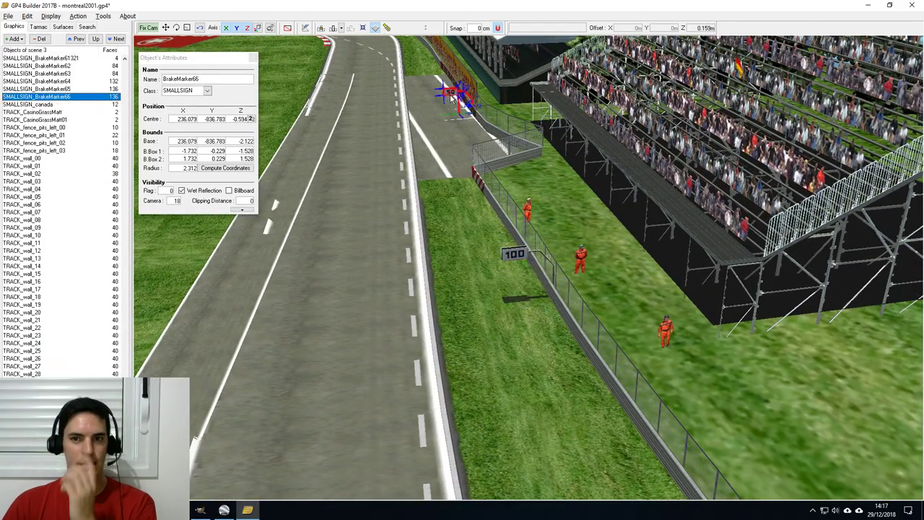
pyautogui.moveTo(431, 276); pyautogui.dragTo(468, 268, button='right')
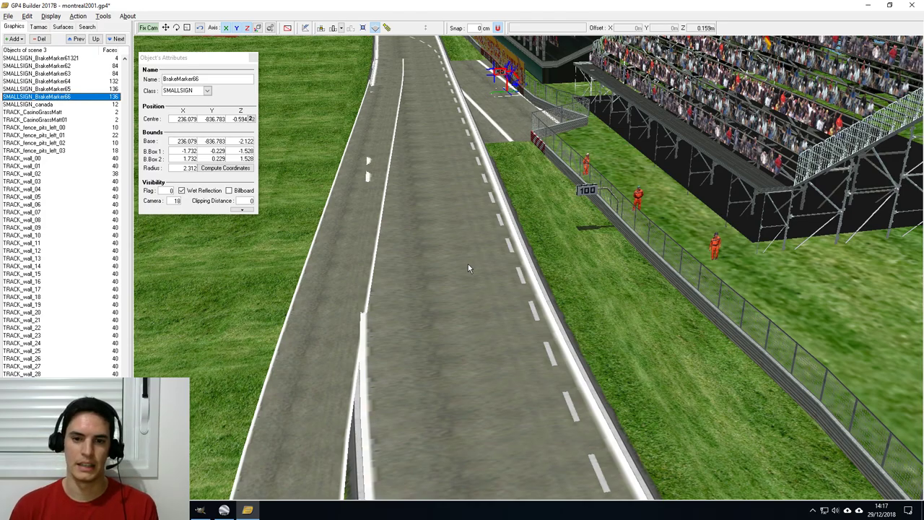
pyautogui.moveTo(468, 264); pyautogui.dragTo(483, 302, button='right')
pyautogui.press('Left')
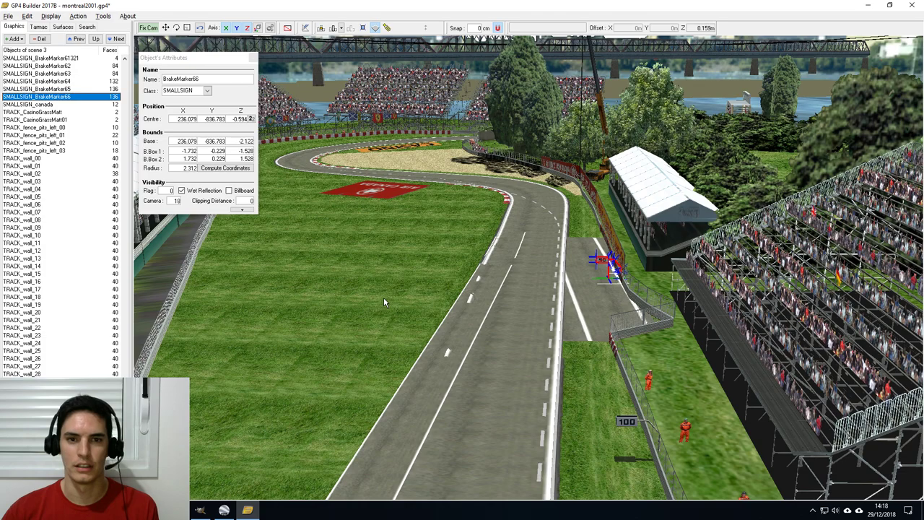
# Start creating a new object and set its type to Box v2.
pyautogui.click(22, 41)
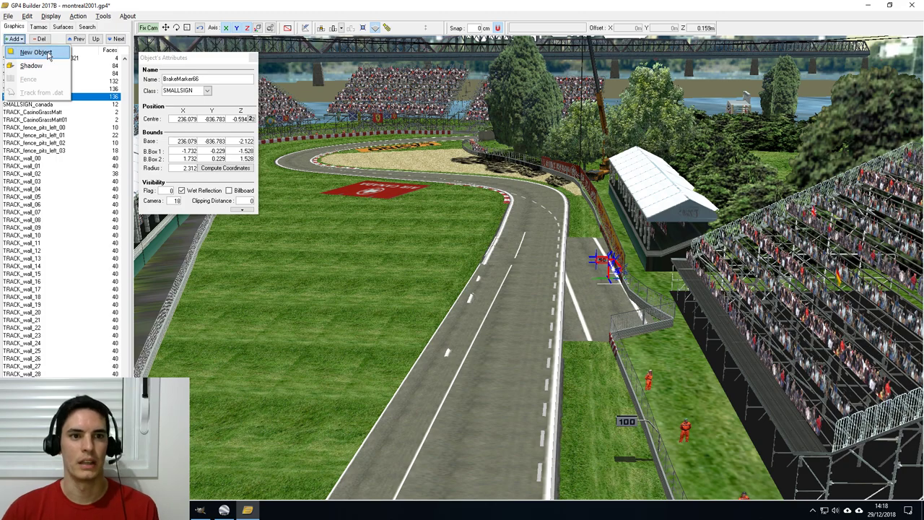
pyautogui.click(36, 53)
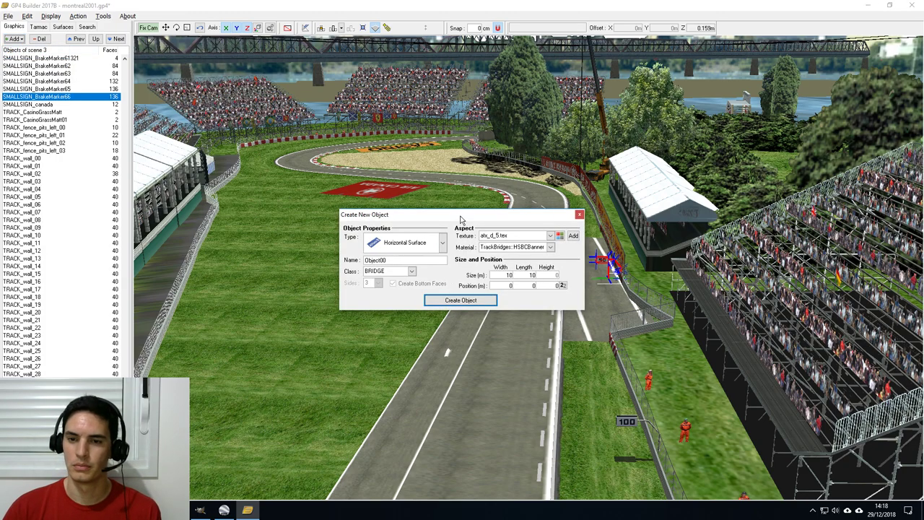
pyautogui.moveTo(463, 220); pyautogui.dragTo(438, 219)
pyautogui.click(418, 241)
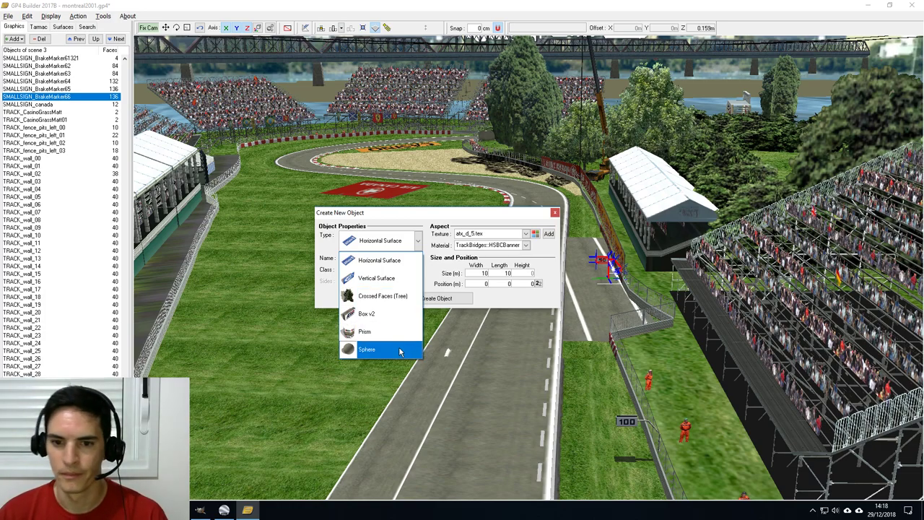
pyautogui.click(502, 213)
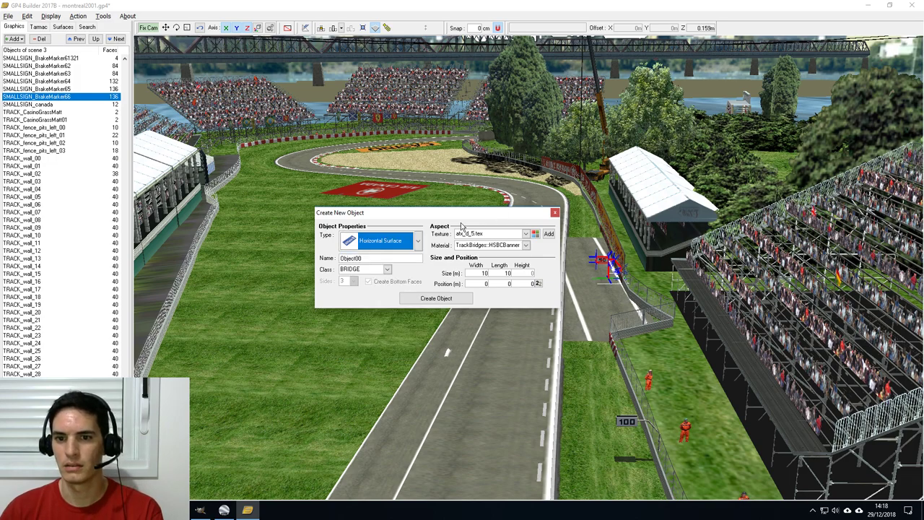
pyautogui.moveTo(478, 217); pyautogui.dragTo(264, 292)
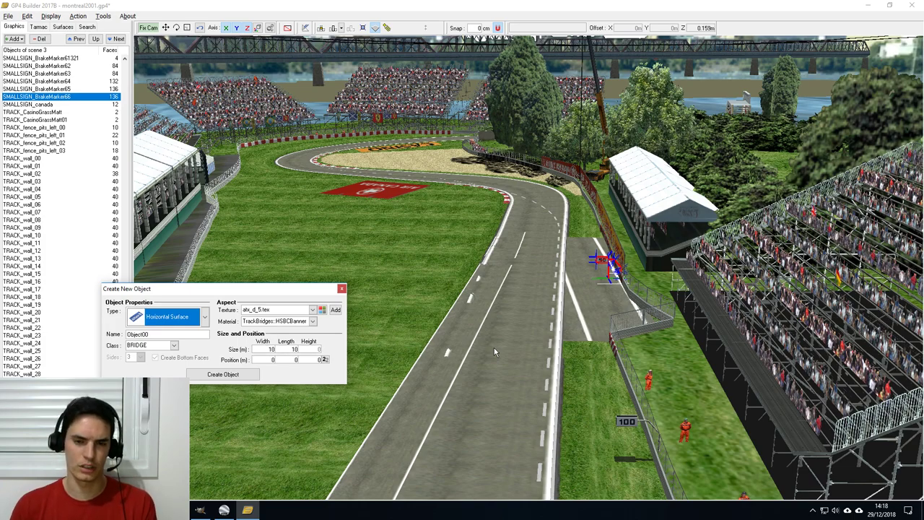
pyautogui.click(204, 317)
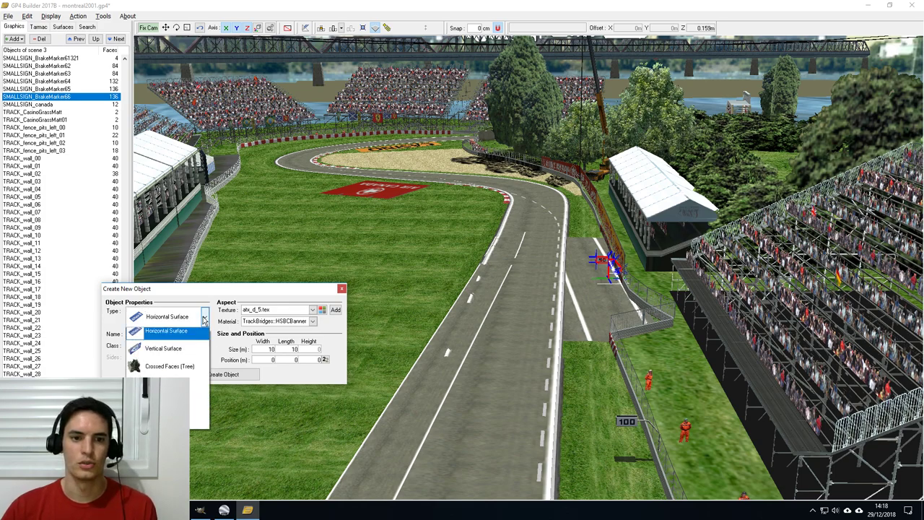
pyautogui.click(179, 389)
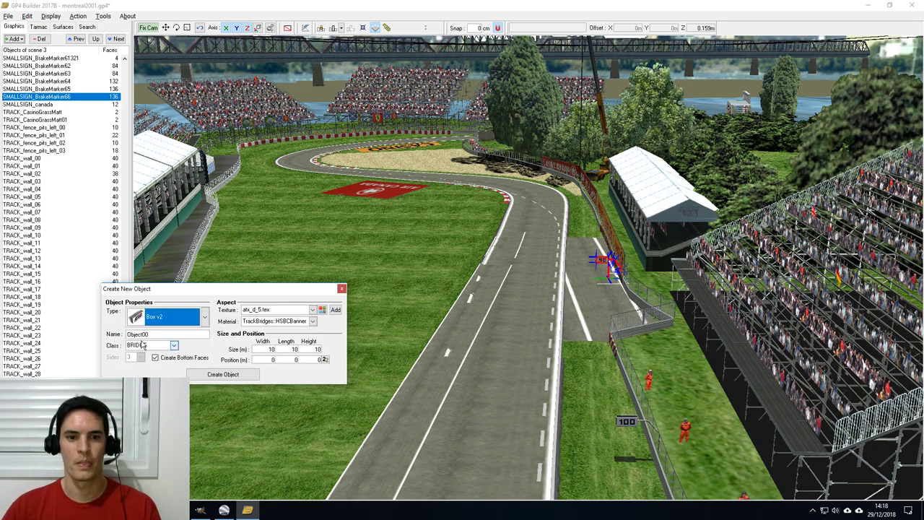
pyautogui.moveTo(248, 290); pyautogui.dragTo(257, 256)
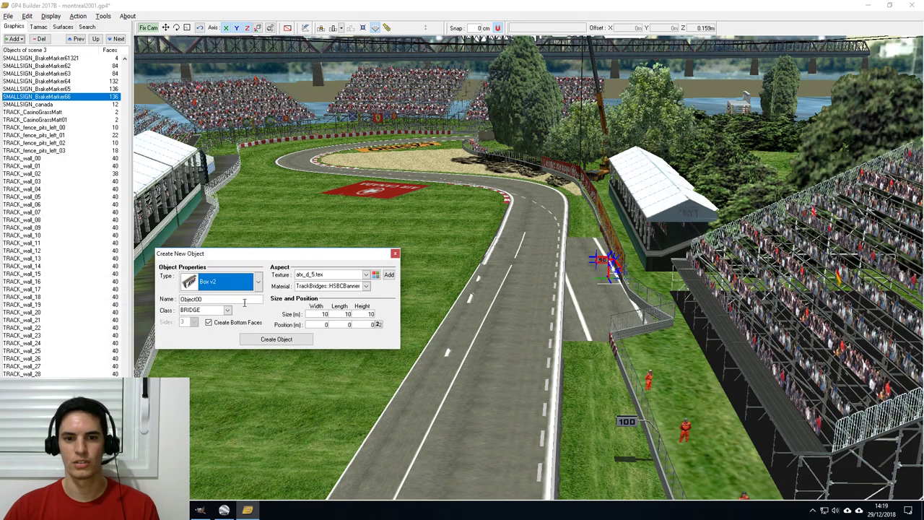
# Name the new box object BrakeMarkerNEW.
pyautogui.click(198, 299)
pyautogui.doubleClick(198, 299)
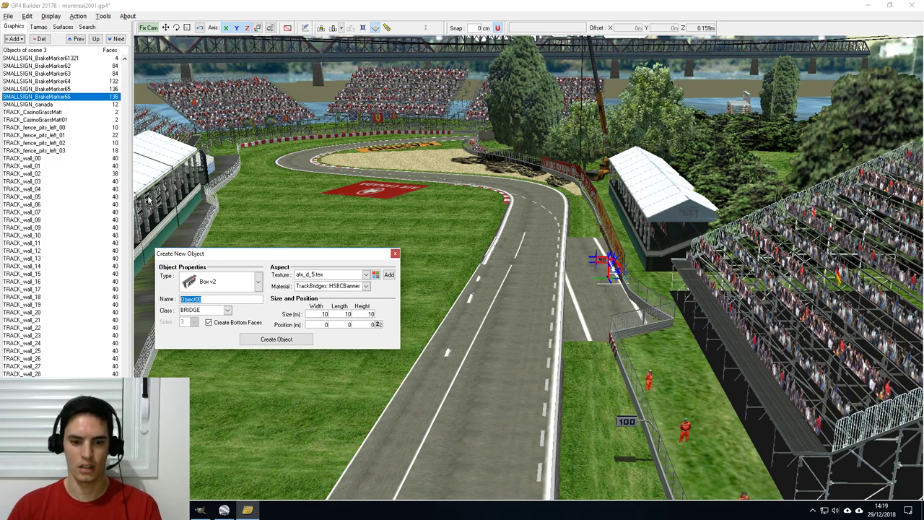
pyautogui.write('BrakeM')
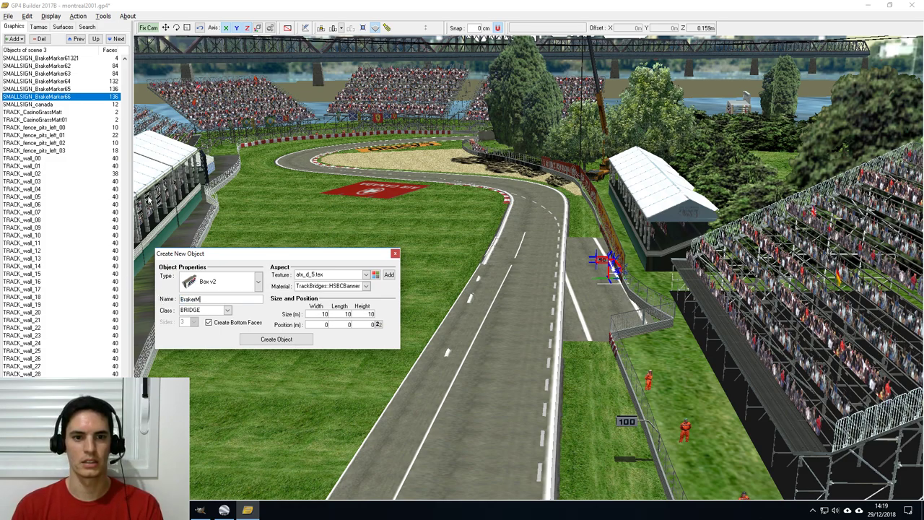
pyautogui.write('arkerNW')
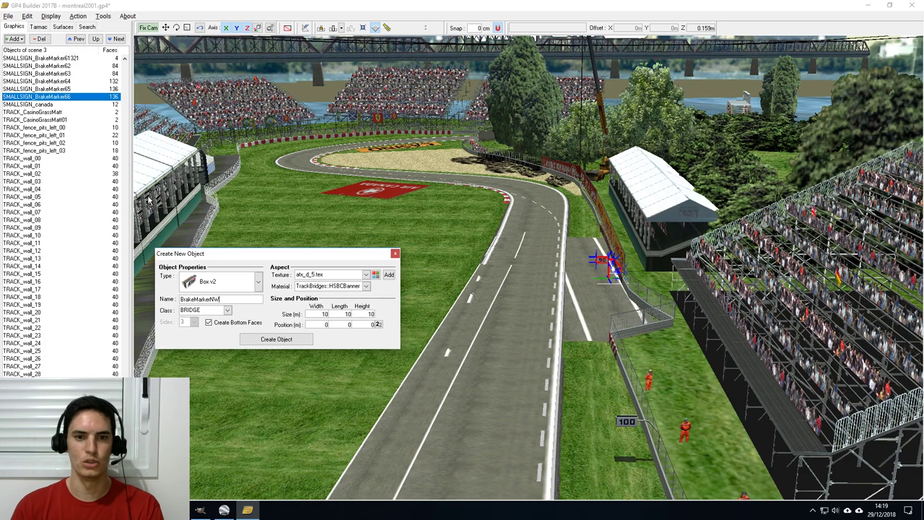
pyautogui.press('BackSpace')
pyautogui.write('EW')
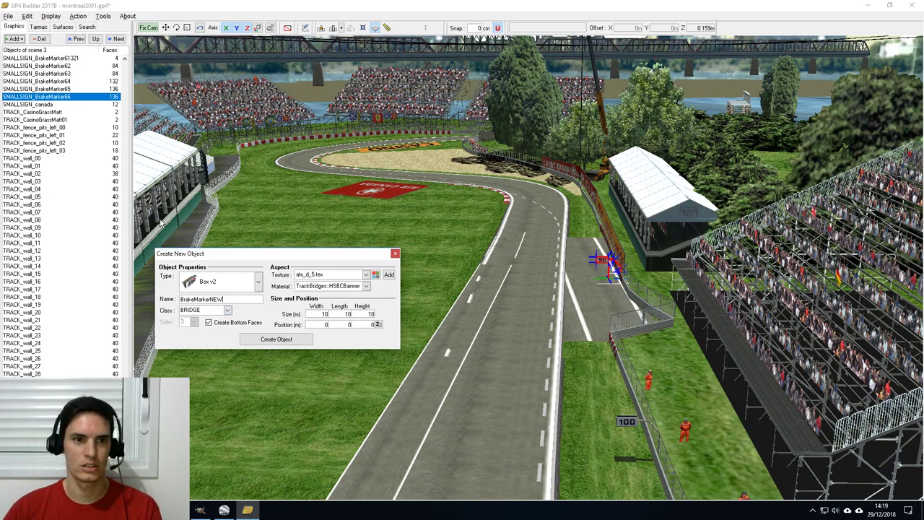
# Assign the new box the SMALLSIGN class and the favourite 50 texture, montreal2001_page_219.
pyautogui.click(227, 312)
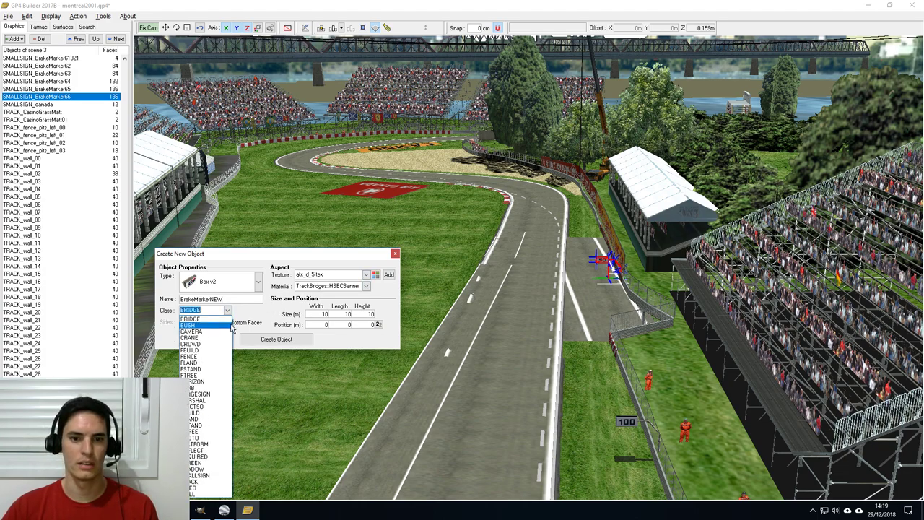
pyautogui.click(218, 477)
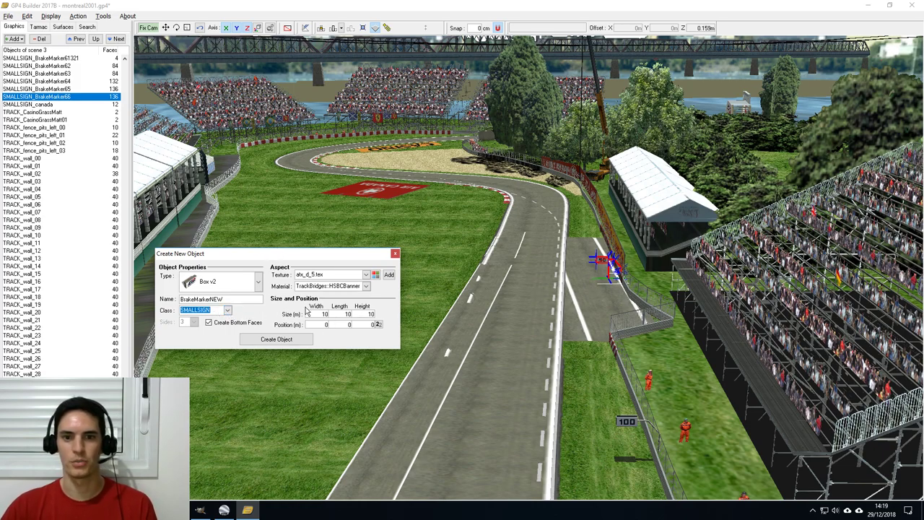
pyautogui.click(375, 277)
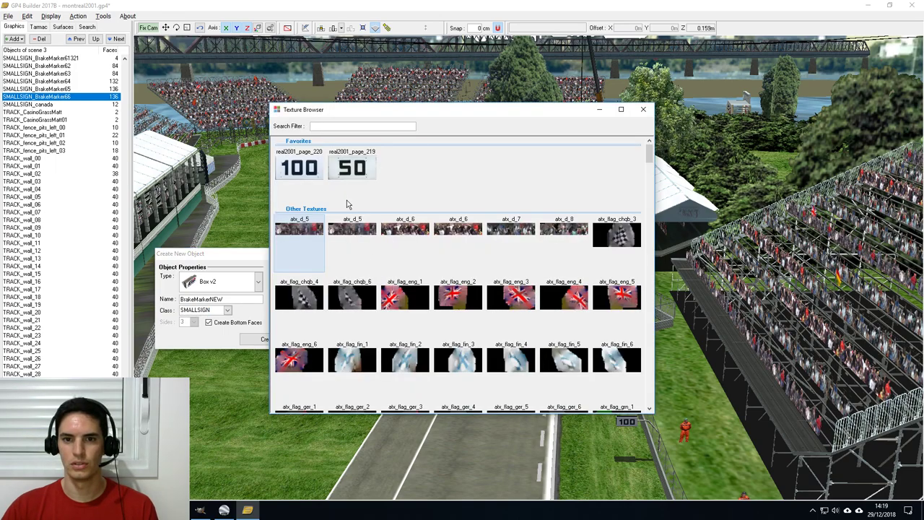
pyautogui.doubleClick(364, 176)
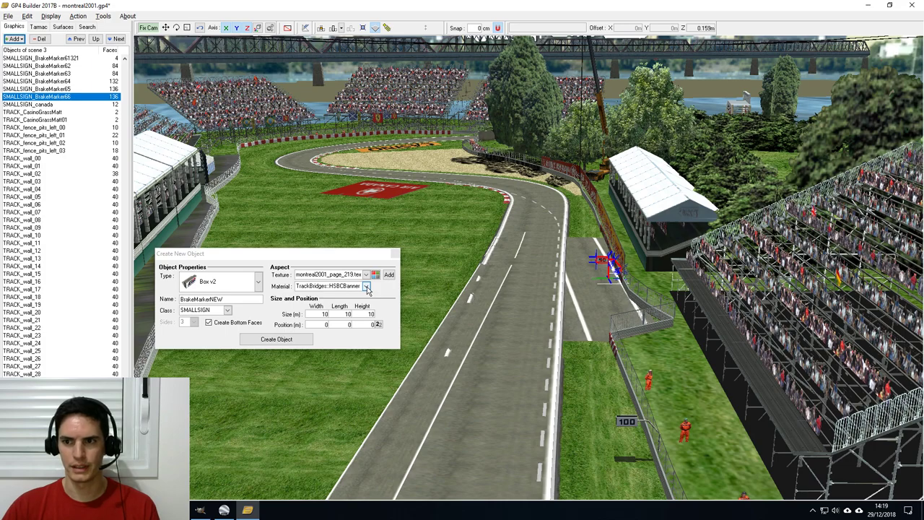
# Set the box size to 2 m width, 0.5 m length and 1 m height, and create the object.
pyautogui.click(280, 317)
pyautogui.click(315, 314)
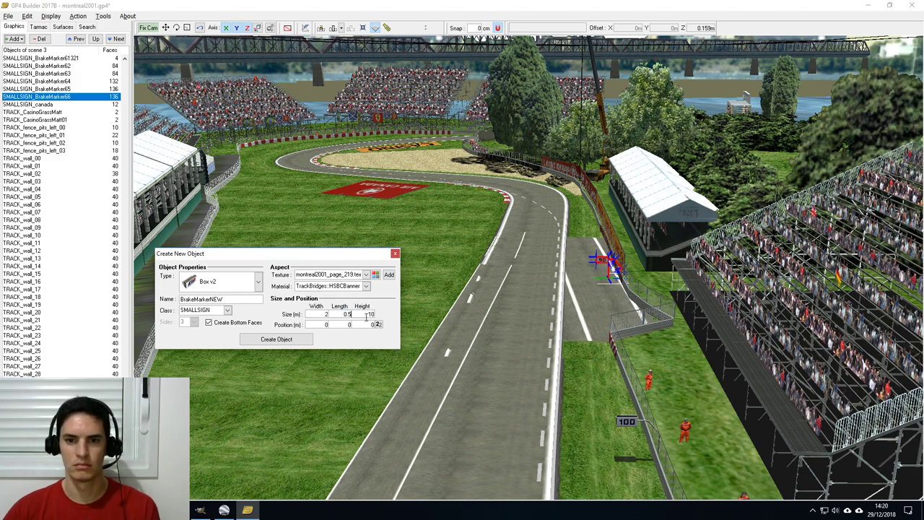
pyautogui.moveTo(367, 315); pyautogui.dragTo(385, 317)
pyautogui.write('1')
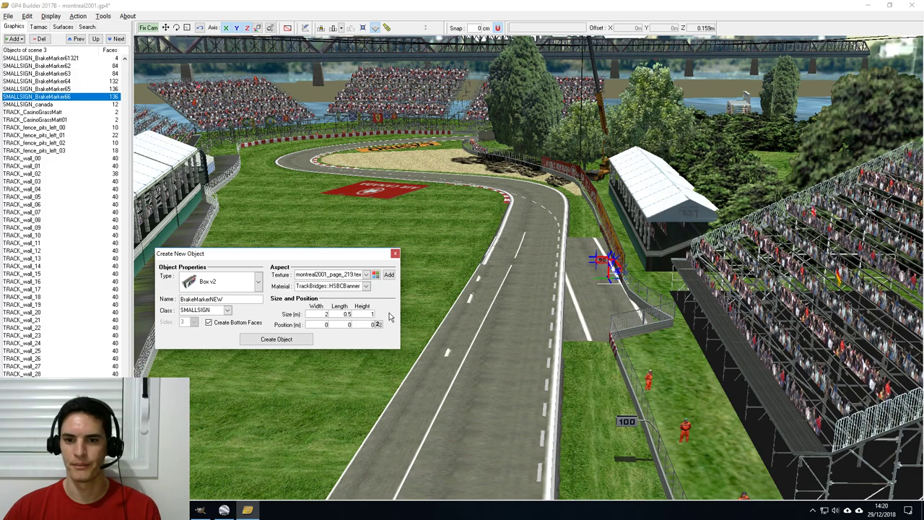
pyautogui.click(299, 338)
# Centre the view on BrakeMarkerNEW and examine the box's faces and its location relative to the whole circuit.
pyautogui.click(149, 28)
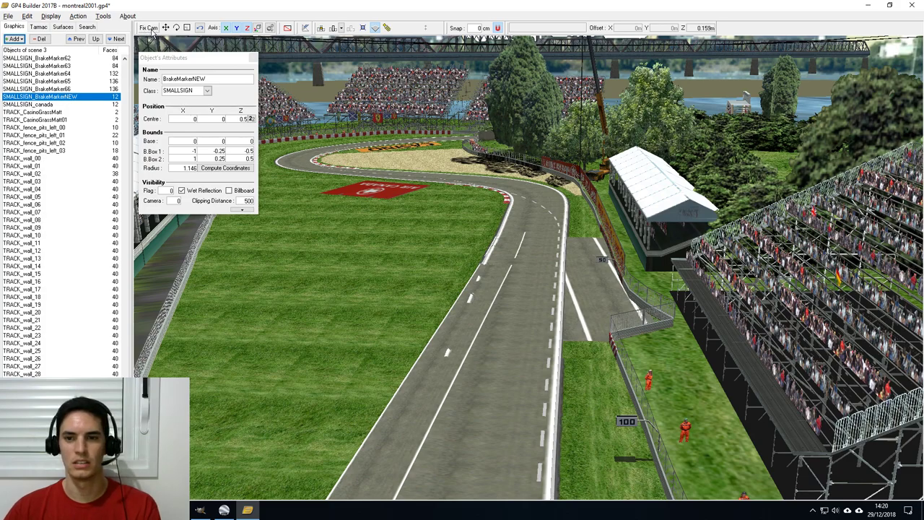
pyautogui.doubleClick(78, 104)
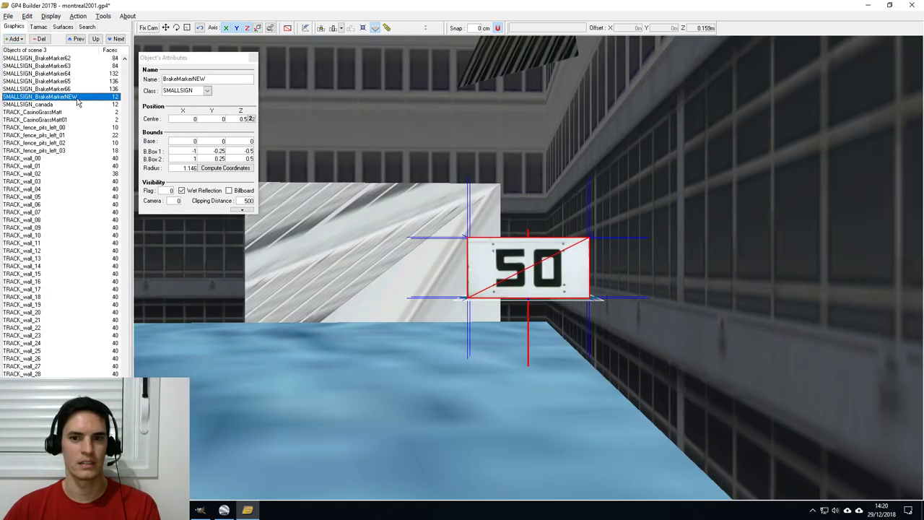
pyautogui.moveTo(496, 309); pyautogui.dragTo(458, 293, button='middle')
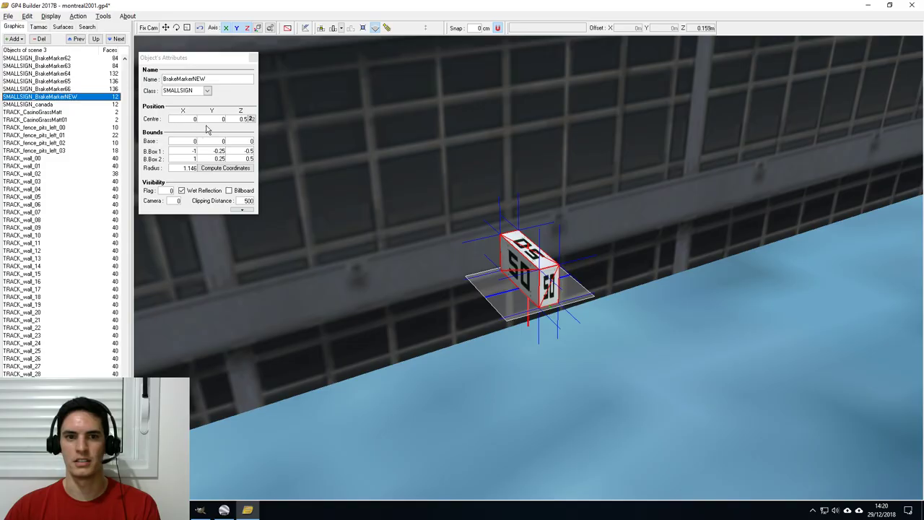
pyautogui.moveTo(460, 305)
pyautogui.mouseDown(button='middle')
pyautogui.moveTo(484, 217)
pyautogui.moveTo(588, 316)
pyautogui.moveTo(619, 299)
pyautogui.moveTo(499, 347)
pyautogui.moveTo(594, 350)
pyautogui.mouseUp(button='middle')
pyautogui.scroll(-15, 485, 189)
pyautogui.scroll(-5, 453, 261)
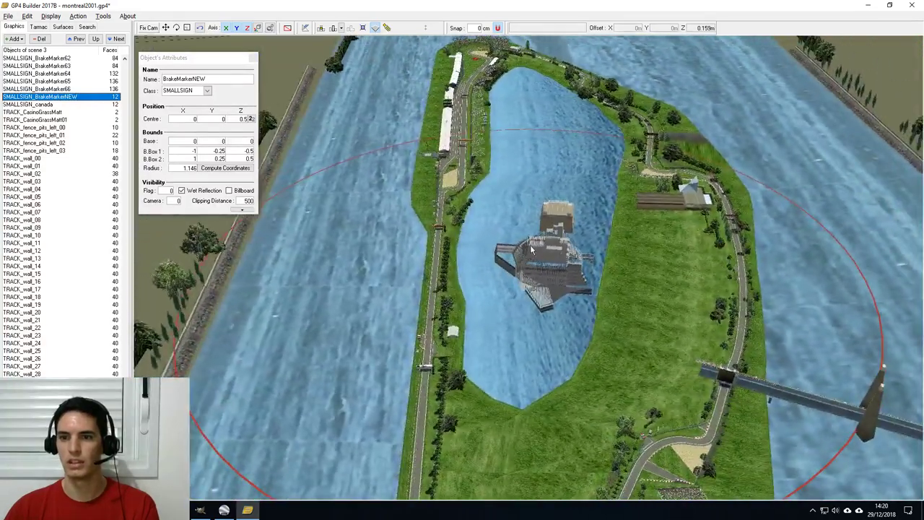
pyautogui.scroll(1, 534, 261)
pyautogui.moveTo(521, 274); pyautogui.dragTo(374, 188)
# Try to move BrakeMarkerNEW by hand from its creation point across the lake.
pyautogui.click(166, 27)
pyautogui.moveTo(321, 173); pyautogui.dragTo(397, 291)
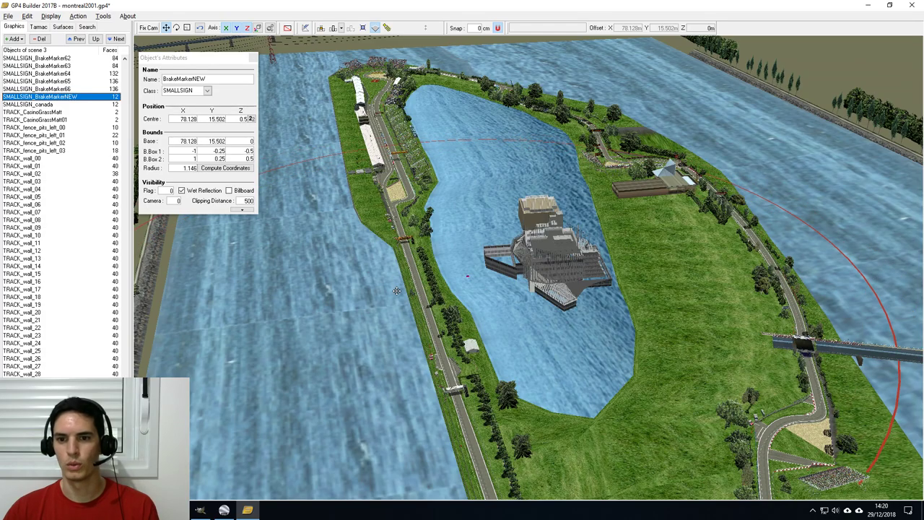
pyautogui.click(150, 28)
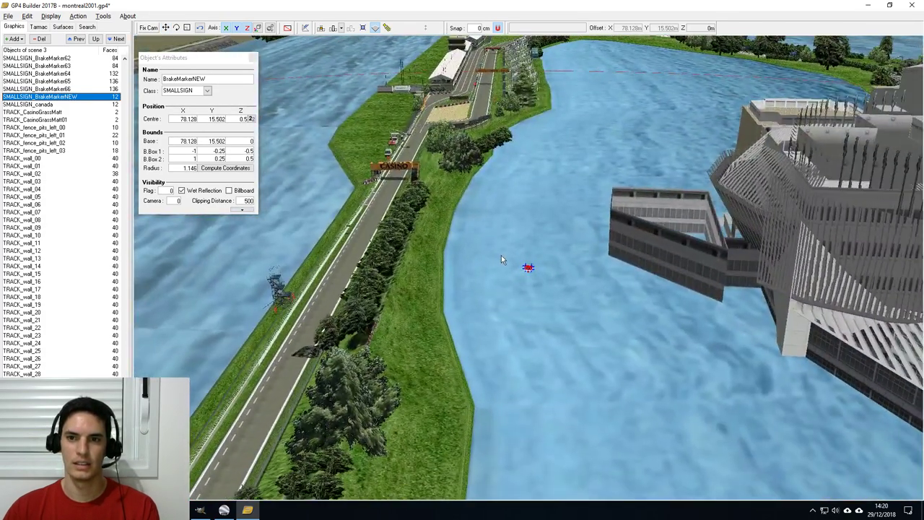
pyautogui.scroll(-1, 501, 256)
pyautogui.click(165, 27)
pyautogui.moveTo(555, 269)
pyautogui.mouseDown()
pyautogui.moveTo(523, 173)
pyautogui.moveTo(532, 150)
pyautogui.moveTo(780, 413)
pyautogui.moveTo(460, 245)
pyautogui.moveTo(620, 460)
pyautogui.moveTo(660, 471)
pyautogui.mouseUp()
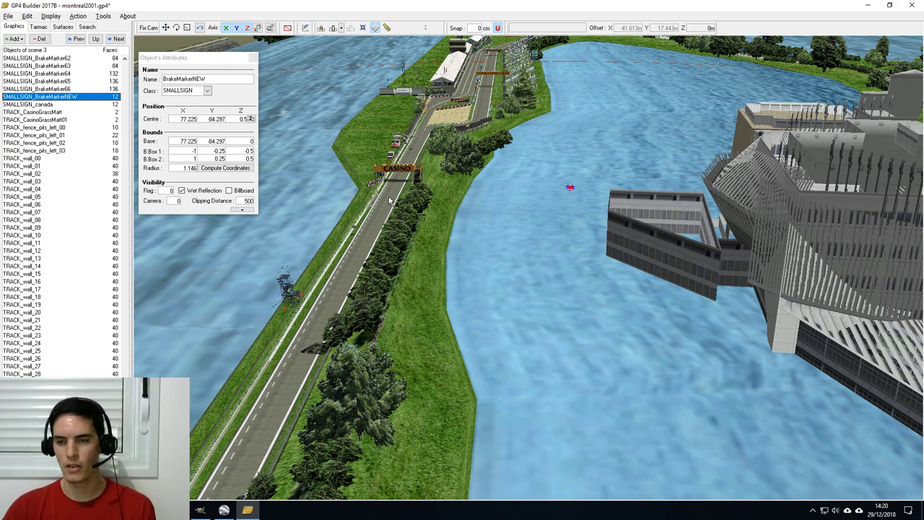
# Align BrakeMarkerNEW's centre with SMALLSIGN_BrakeMarker66 in X, Y and Z position.
pyautogui.click(31, 18)
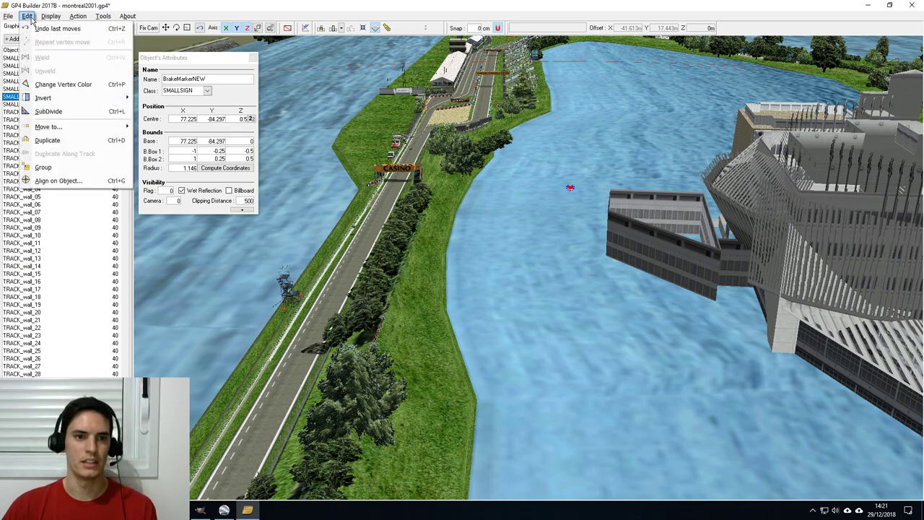
pyautogui.click(80, 182)
pyautogui.moveTo(458, 169); pyautogui.dragTo(275, 241)
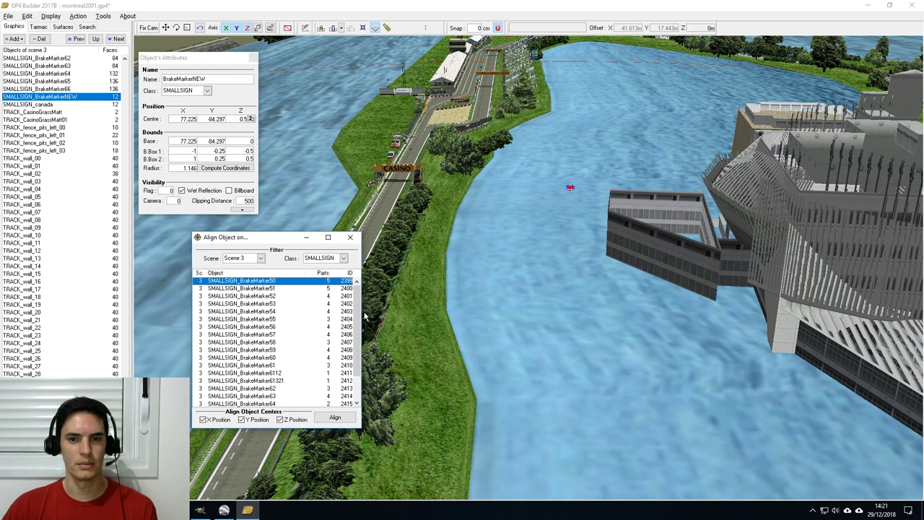
pyautogui.scroll(-2, 361, 315)
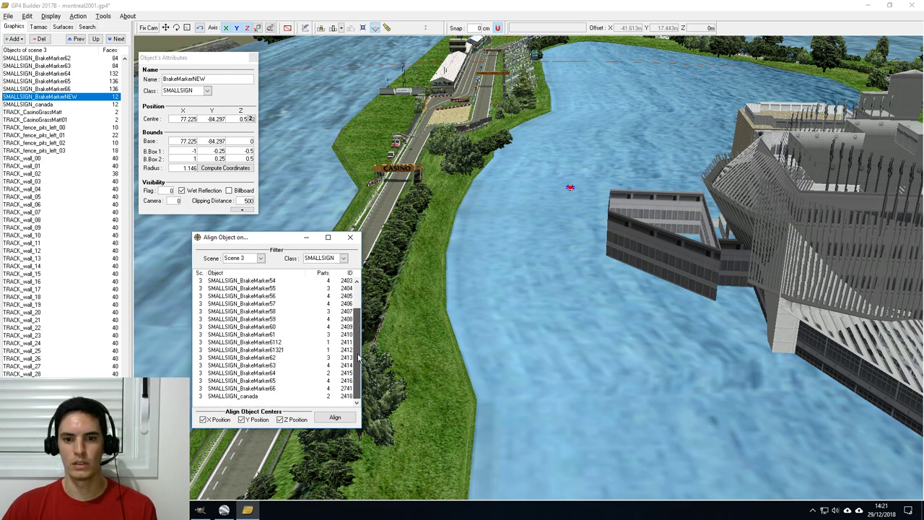
pyautogui.click(265, 389)
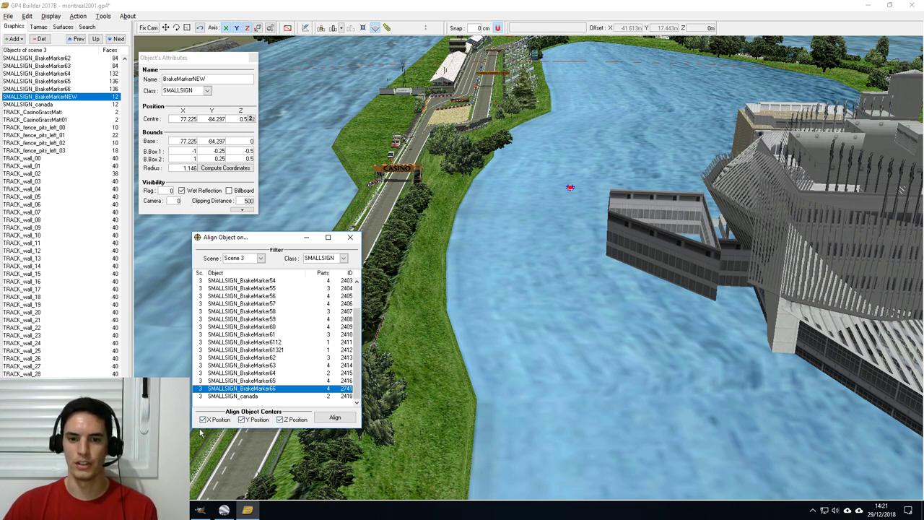
pyautogui.click(334, 419)
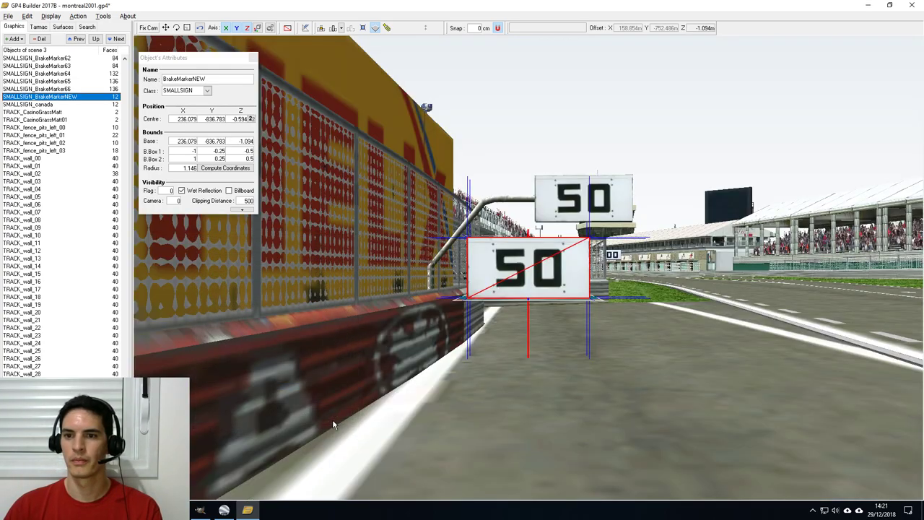
# Move BrakeMarkerNEW across the track onto the grass opposite the existing 50 marker and lower it about 0.8 m.
pyautogui.moveTo(655, 302); pyautogui.dragTo(346, 360, button='middle')
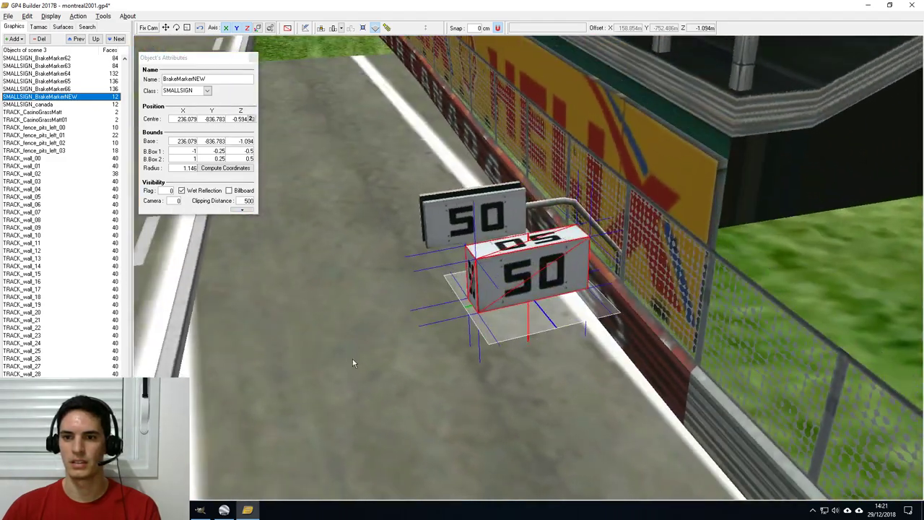
pyautogui.moveTo(536, 340); pyautogui.dragTo(313, 259, button='middle')
pyautogui.click(496, 225)
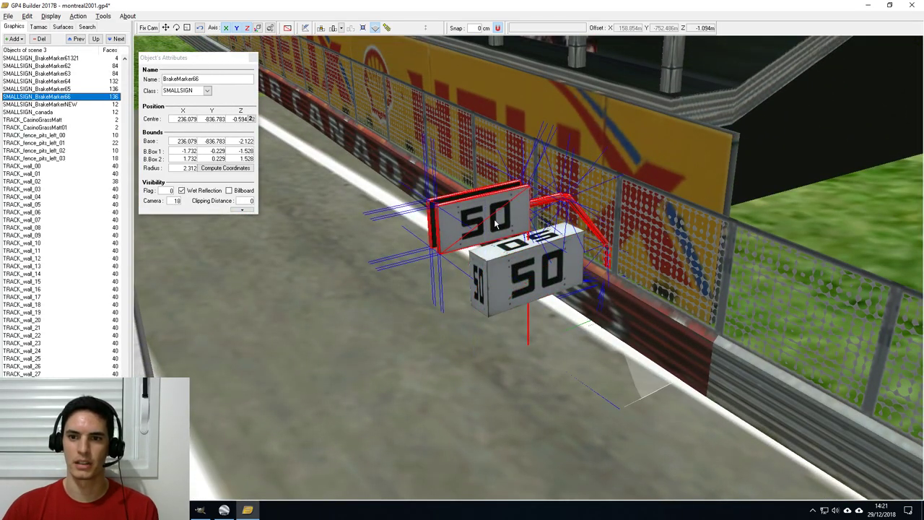
pyautogui.click(540, 276)
pyautogui.moveTo(626, 372); pyautogui.dragTo(462, 303, button='middle')
pyautogui.scroll(-8, 458, 262)
pyautogui.moveTo(458, 261); pyautogui.dragTo(481, 333, button='middle')
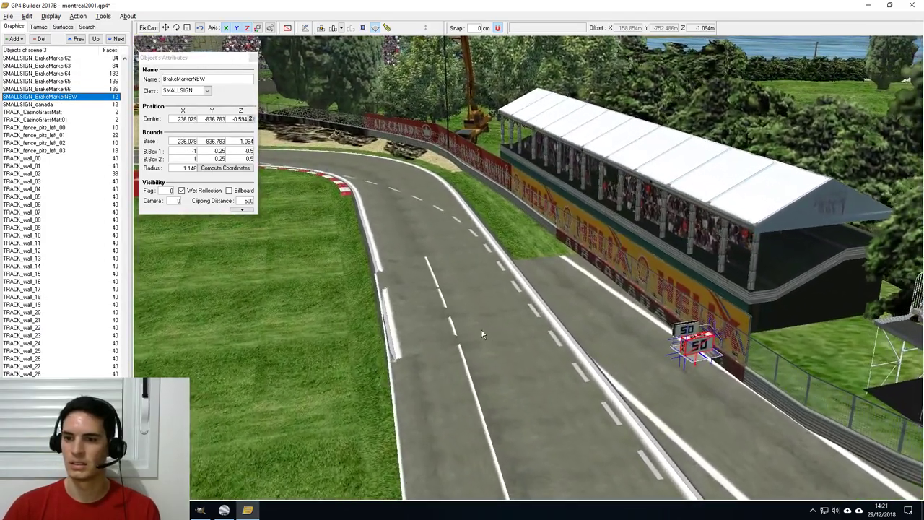
pyautogui.click(165, 27)
pyautogui.moveTo(713, 364); pyautogui.dragTo(321, 394)
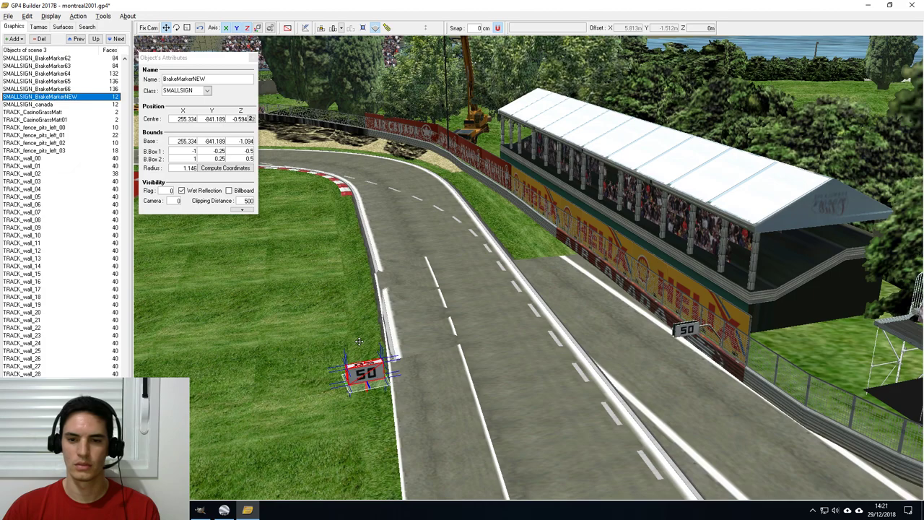
pyautogui.moveTo(416, 350); pyautogui.dragTo(413, 382)
pyautogui.moveTo(392, 333); pyautogui.dragTo(411, 349)
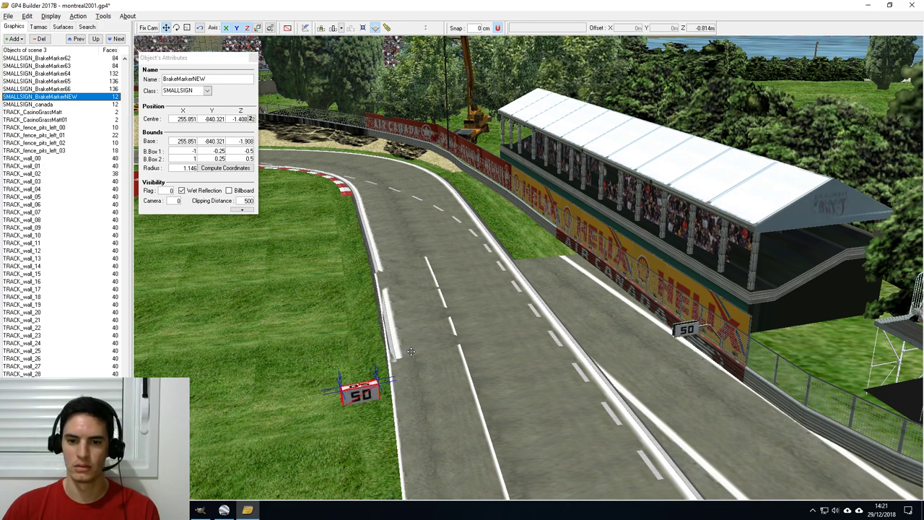
# Scale BrakeMarkerNEW along the Y axis only to about a third of its thickness.
pyautogui.press('Escape')
pyautogui.moveTo(414, 279); pyautogui.dragTo(514, 301)
pyautogui.moveTo(514, 306)
pyautogui.mouseDown(button='middle')
pyautogui.moveTo(512, 319)
pyautogui.moveTo(501, 316)
pyautogui.moveTo(514, 315)
pyautogui.mouseUp(button='middle')
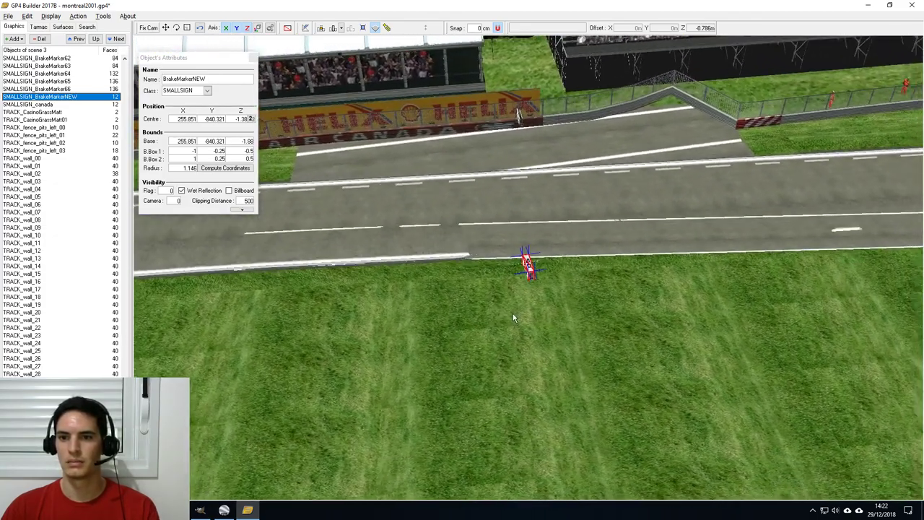
pyautogui.moveTo(496, 240); pyautogui.dragTo(368, 228)
pyautogui.scroll(6, 489, 286)
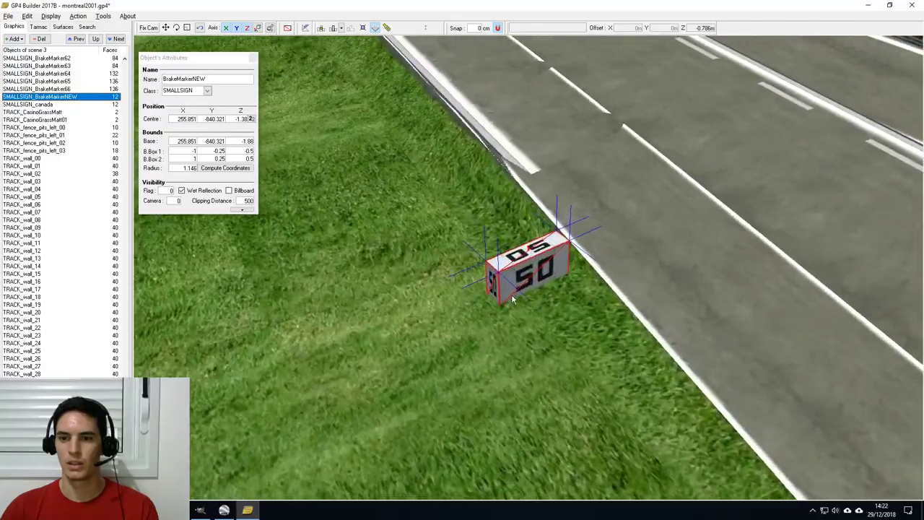
pyautogui.moveTo(513, 301); pyautogui.dragTo(529, 273)
pyautogui.moveTo(531, 274); pyautogui.dragTo(654, 352, button='middle')
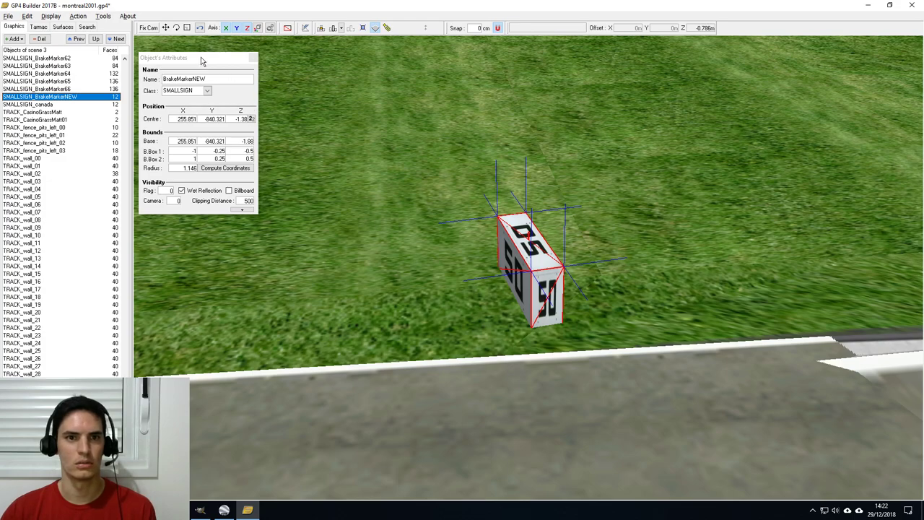
pyautogui.click(188, 28)
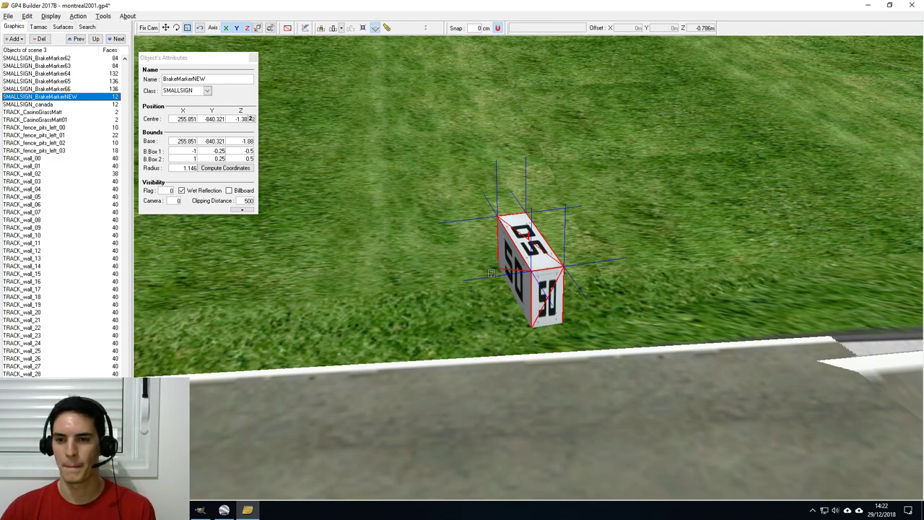
pyautogui.click(226, 29)
pyautogui.click(248, 30)
pyautogui.moveTo(465, 240); pyautogui.dragTo(394, 297)
pyautogui.click(189, 29)
pyautogui.moveTo(495, 343); pyautogui.dragTo(456, 322)
pyautogui.moveTo(456, 318); pyautogui.dragTo(506, 301, button='middle')
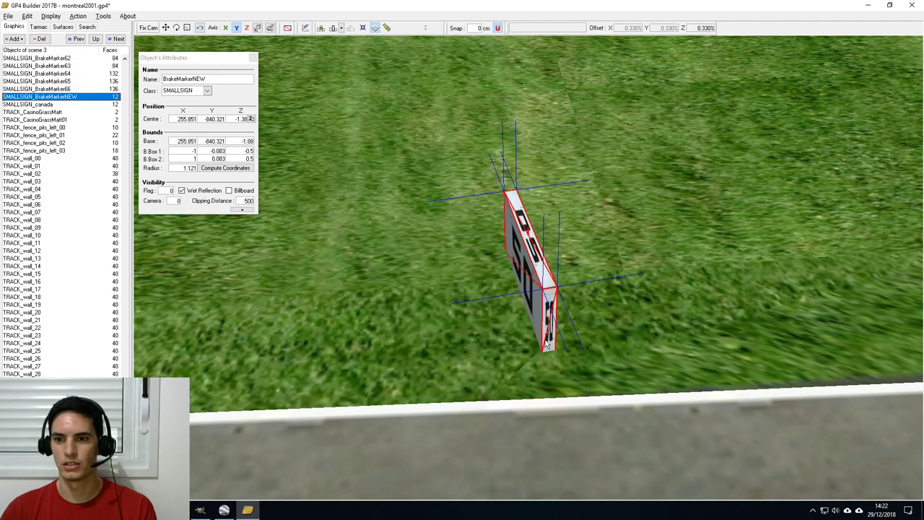
# Move BrakeMarkerNEW about 0.42 m in X and 0.92 m in Y along the grass verge.
pyautogui.moveTo(548, 339); pyautogui.dragTo(403, 316, button='middle')
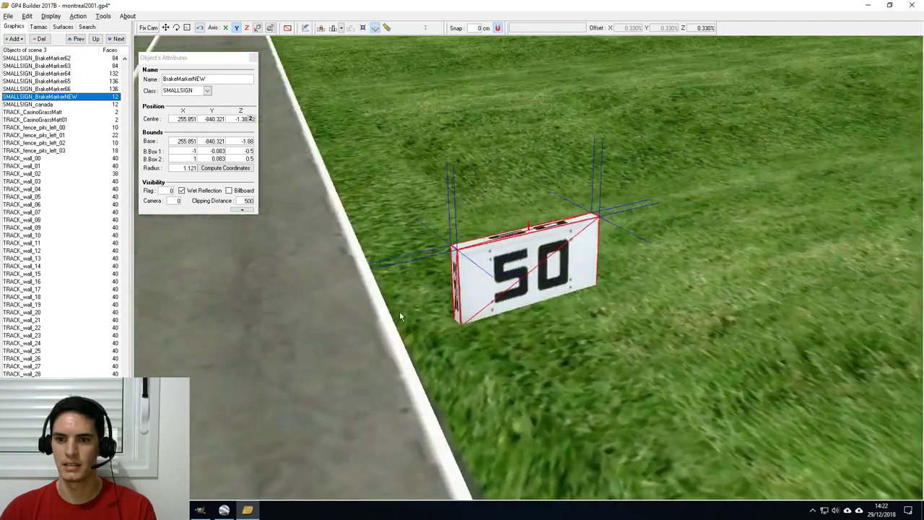
pyautogui.moveTo(498, 293); pyautogui.dragTo(740, 305, button='middle')
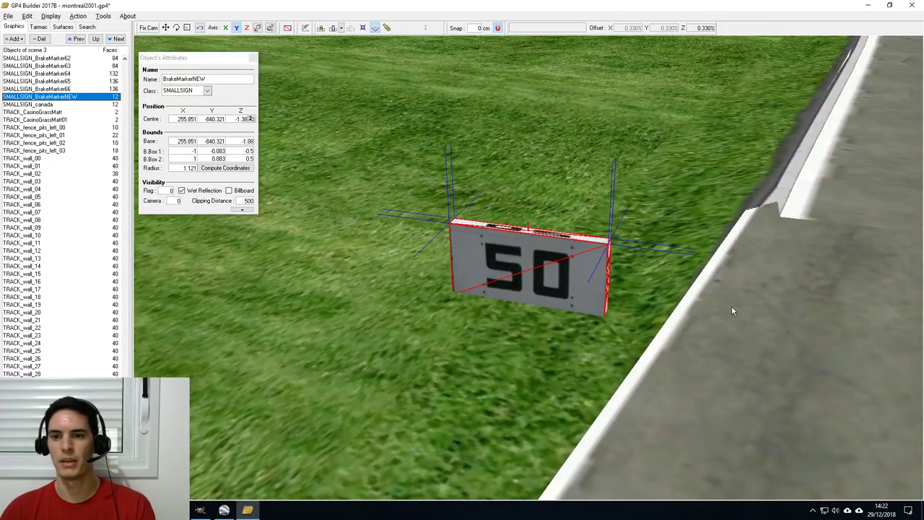
pyautogui.moveTo(569, 333); pyautogui.dragTo(521, 352, button='middle')
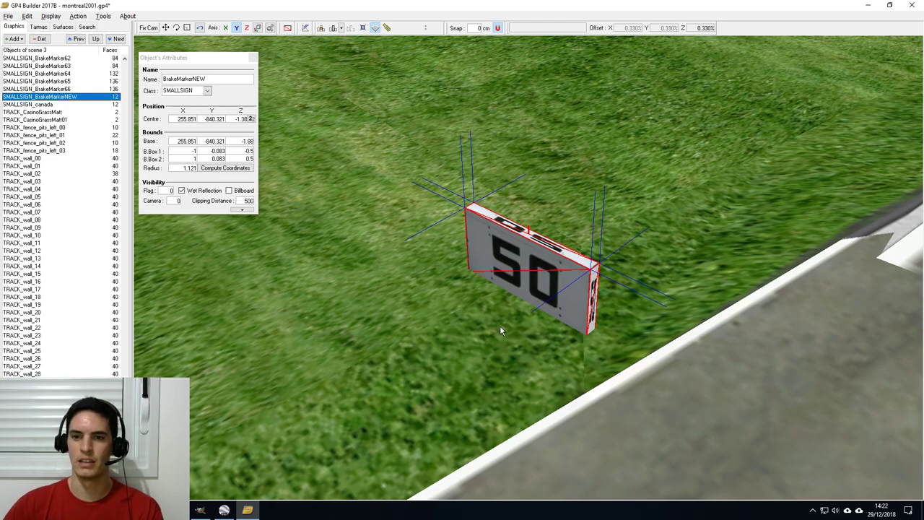
pyautogui.moveTo(505, 353)
pyautogui.mouseDown(button='middle')
pyautogui.moveTo(607, 332)
pyautogui.moveTo(630, 303)
pyautogui.mouseUp(button='middle')
pyautogui.moveTo(536, 433)
pyautogui.mouseDown(button='right')
pyautogui.moveTo(483, 267)
pyautogui.moveTo(555, 240)
pyautogui.moveTo(548, 236)
pyautogui.mouseUp(button='right')
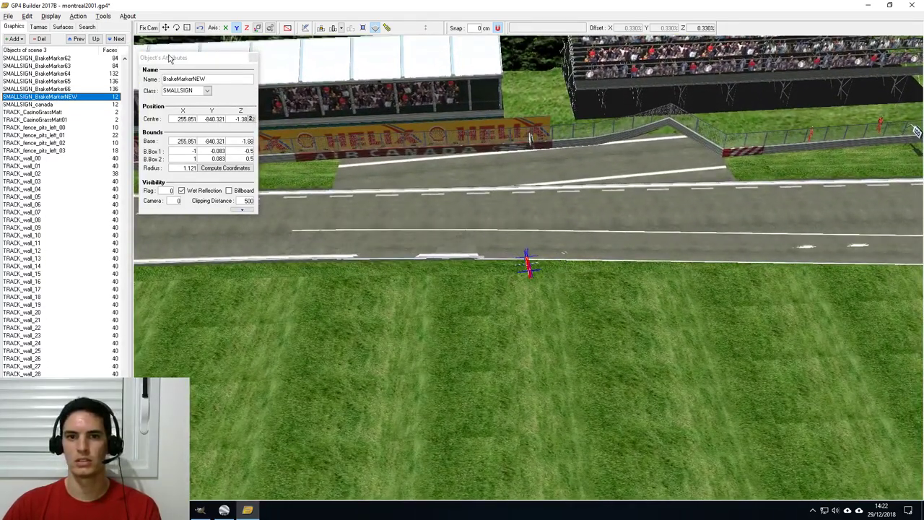
pyautogui.click(166, 27)
pyautogui.moveTo(551, 274); pyautogui.dragTo(568, 279)
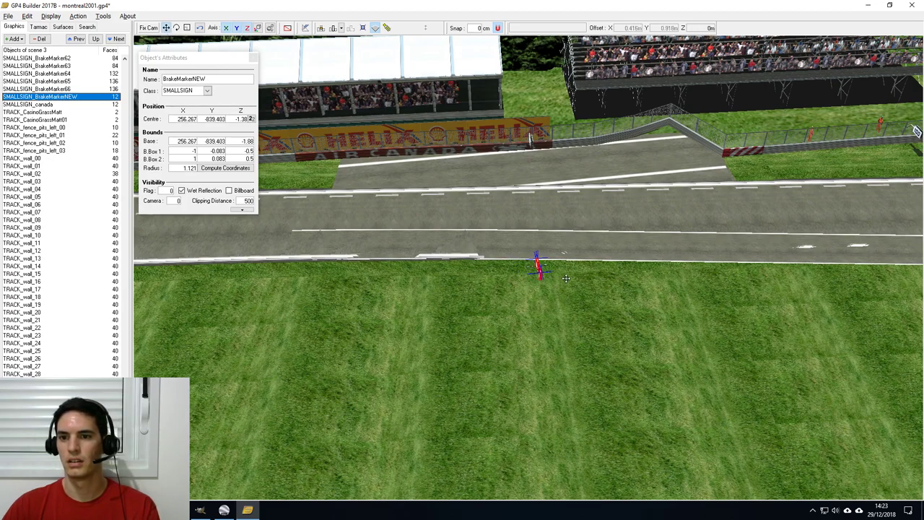
# Rotate BrakeMarkerNEW by 1.6 degrees about the Z axis only.
pyautogui.click(176, 28)
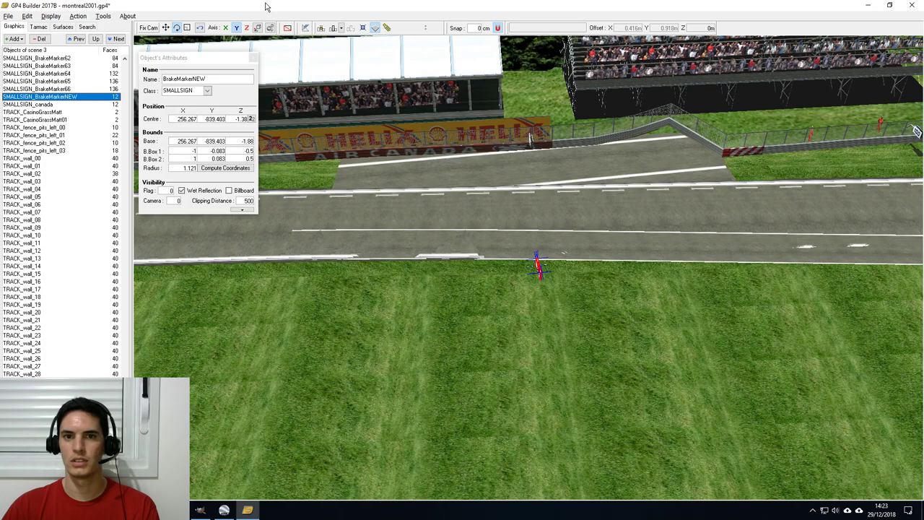
pyautogui.click(246, 27)
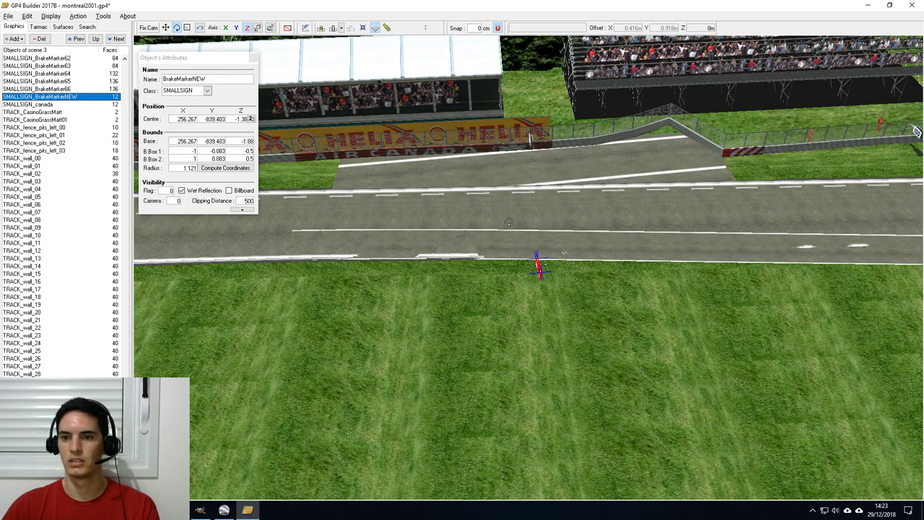
pyautogui.moveTo(534, 226); pyautogui.dragTo(549, 226)
pyautogui.moveTo(672, 242); pyautogui.dragTo(676, 260)
pyautogui.click(177, 29)
pyautogui.moveTo(728, 313); pyautogui.dragTo(549, 287)
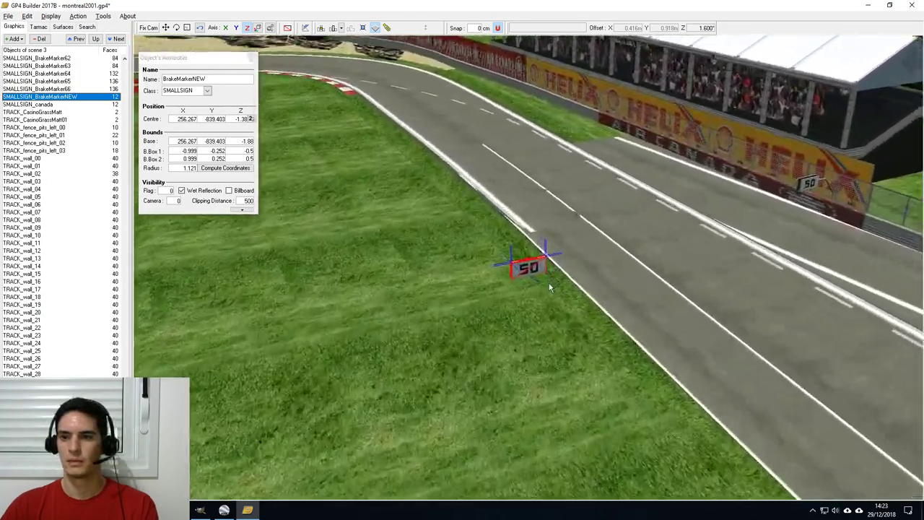
# Review the object types offered for creating a new object, and close the dialog without creating anything.
pyautogui.scroll(-6, 536, 226)
pyautogui.moveTo(534, 246); pyautogui.dragTo(517, 257)
pyautogui.scroll(5, 520, 307)
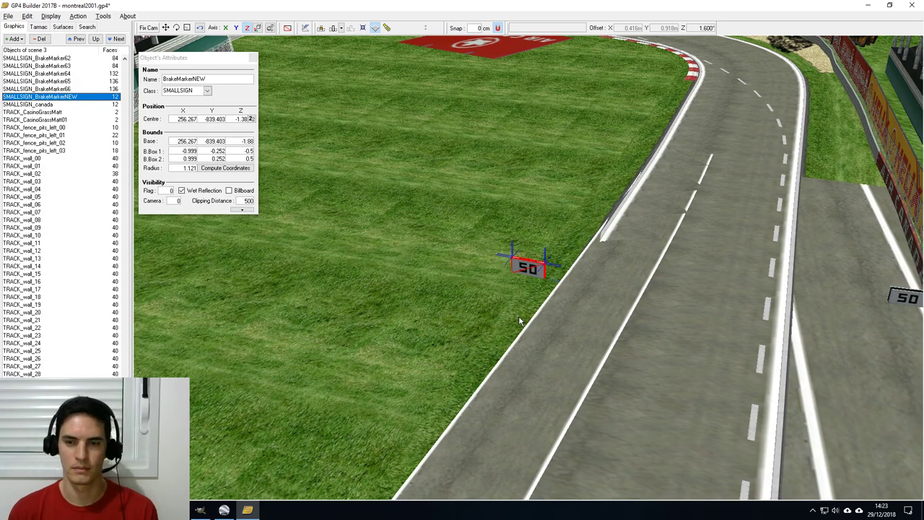
pyautogui.click(14, 39)
pyautogui.click(22, 51)
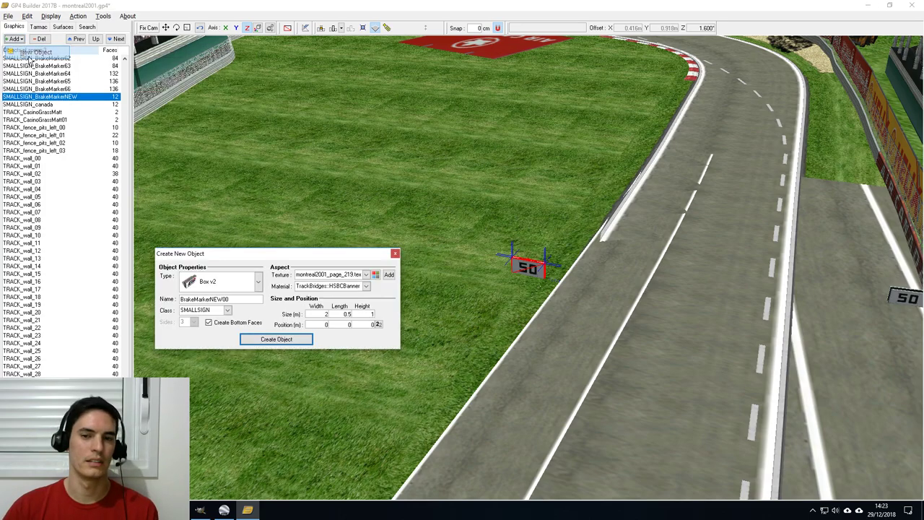
pyautogui.click(258, 283)
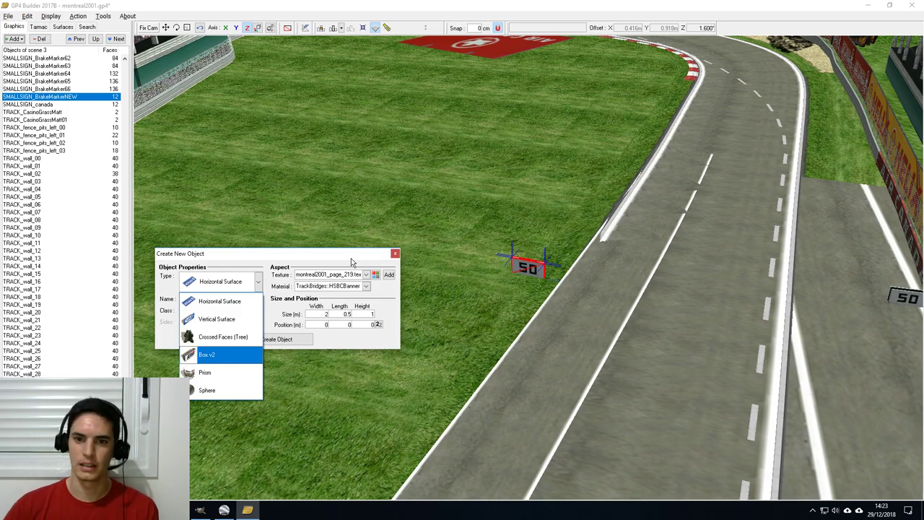
pyautogui.click(445, 278)
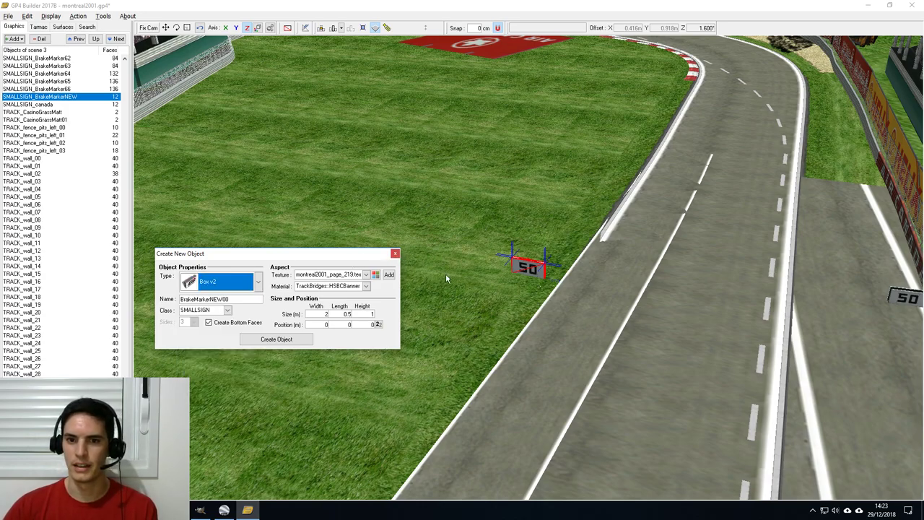
pyautogui.click(395, 254)
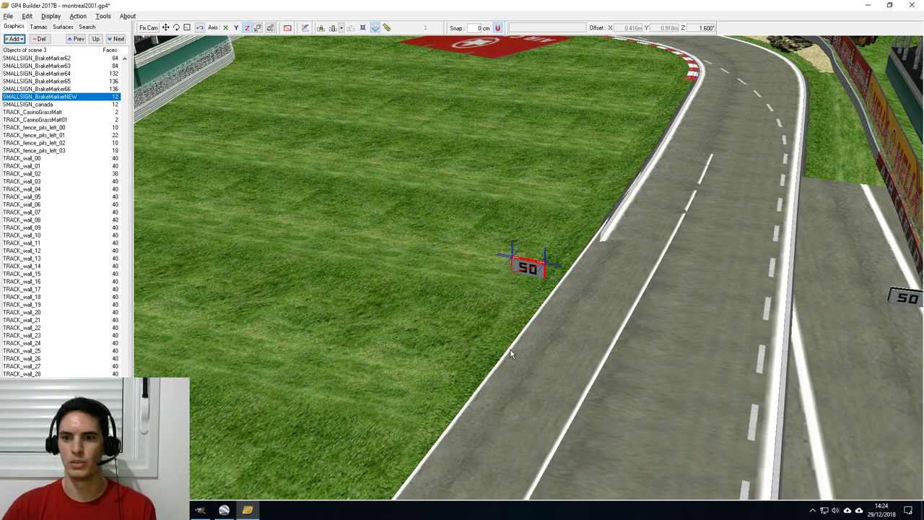
# Examine the options for importing .3ds files and .gp4 scenes without importing anything.
pyautogui.click(9, 16)
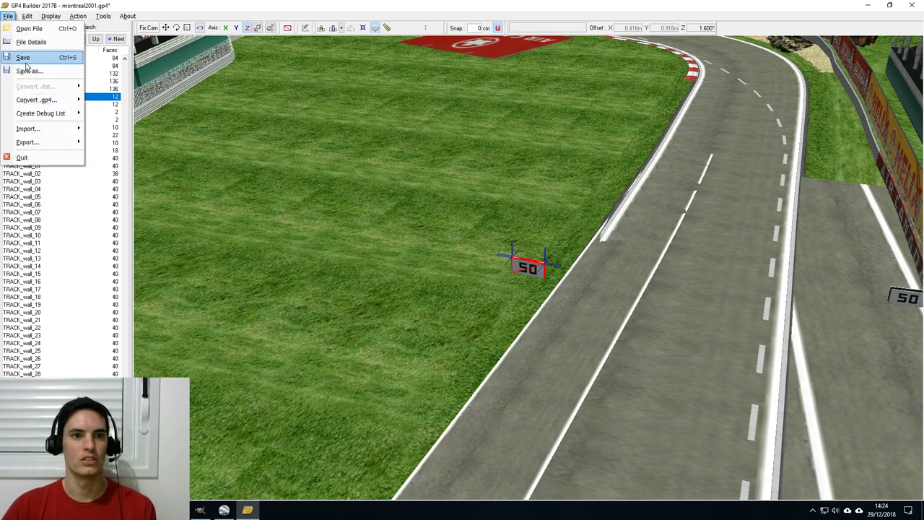
pyautogui.moveTo(65, 131)
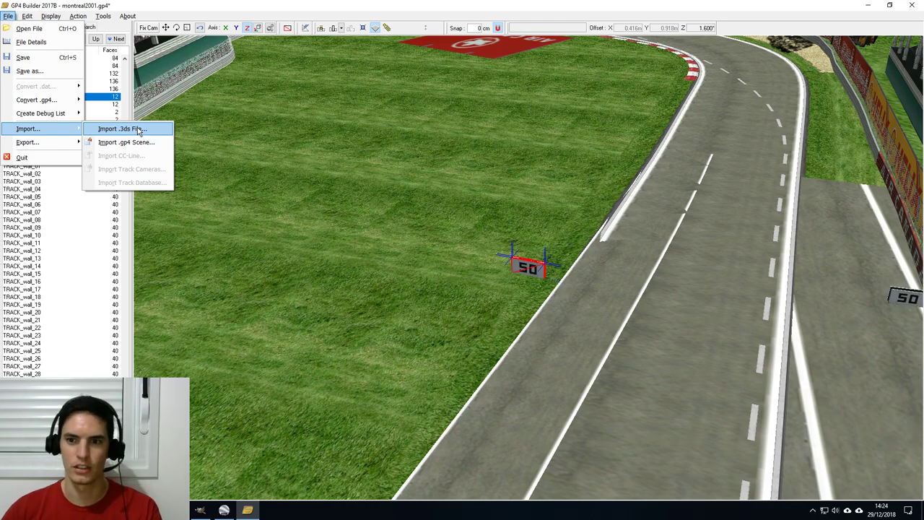
pyautogui.click(181, 4)
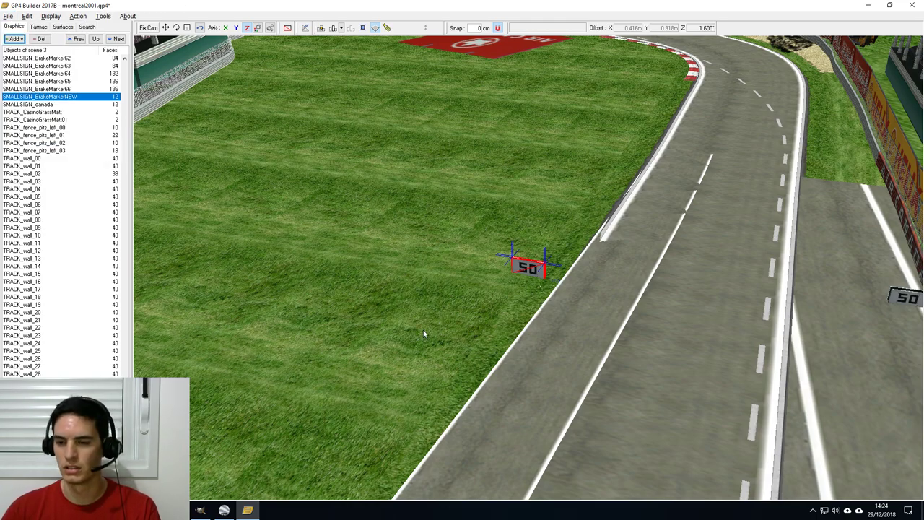
# Raise BrakeMarkerNEW about 0.63 m along the Z axis.
pyautogui.moveTo(418, 355)
pyautogui.mouseDown(button='middle')
pyautogui.moveTo(509, 307)
pyautogui.moveTo(489, 332)
pyautogui.mouseUp(button='middle')
pyautogui.scroll(1, 489, 332)
pyautogui.moveTo(501, 254); pyautogui.dragTo(498, 336, button='middle')
pyautogui.scroll(5, 503, 304)
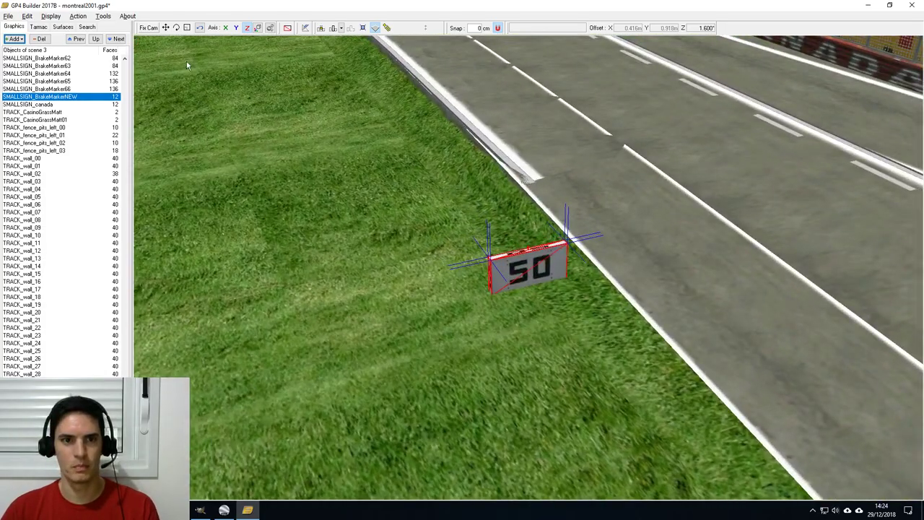
pyautogui.click(166, 28)
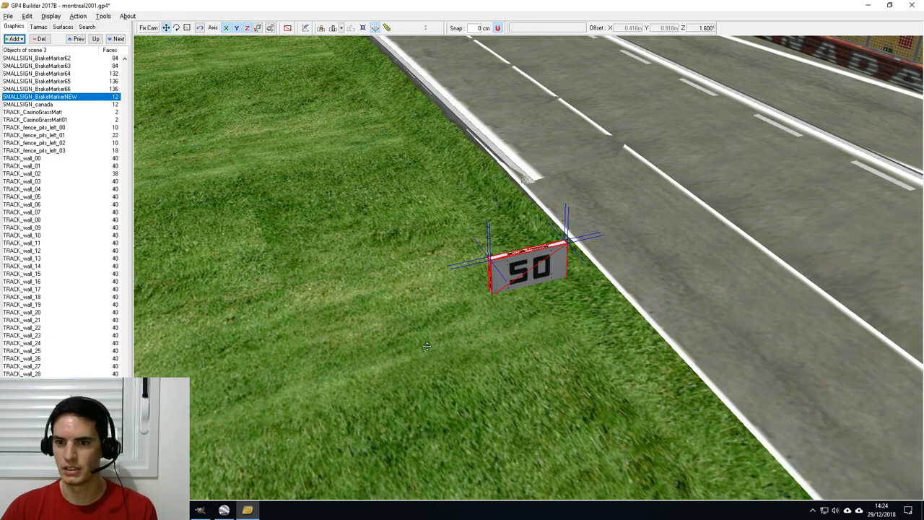
pyautogui.moveTo(434, 345); pyautogui.dragTo(430, 330)
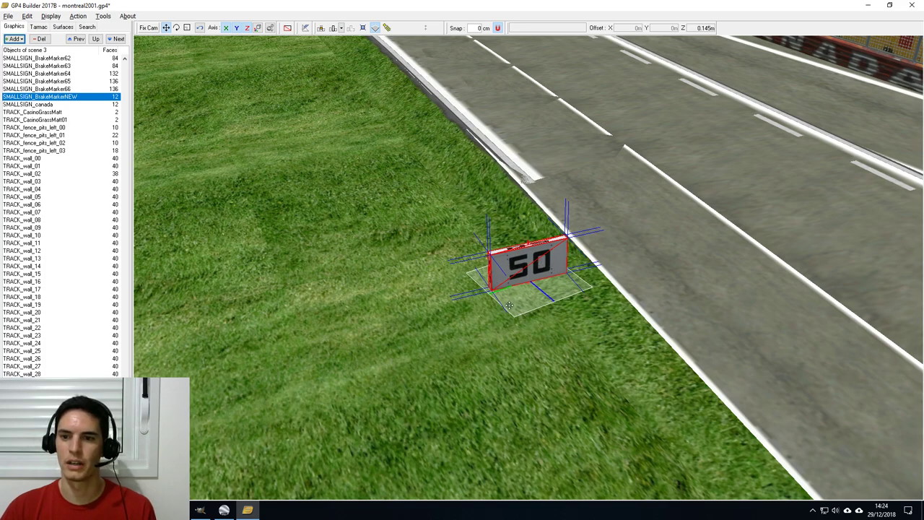
pyautogui.moveTo(515, 329); pyautogui.dragTo(514, 294)
# Show BrakeMarkerNEW's attributes and raise the box about another 1.58 m in Z.
pyautogui.doubleClick(76, 99)
pyautogui.moveTo(419, 319); pyautogui.dragTo(580, 384, button='middle')
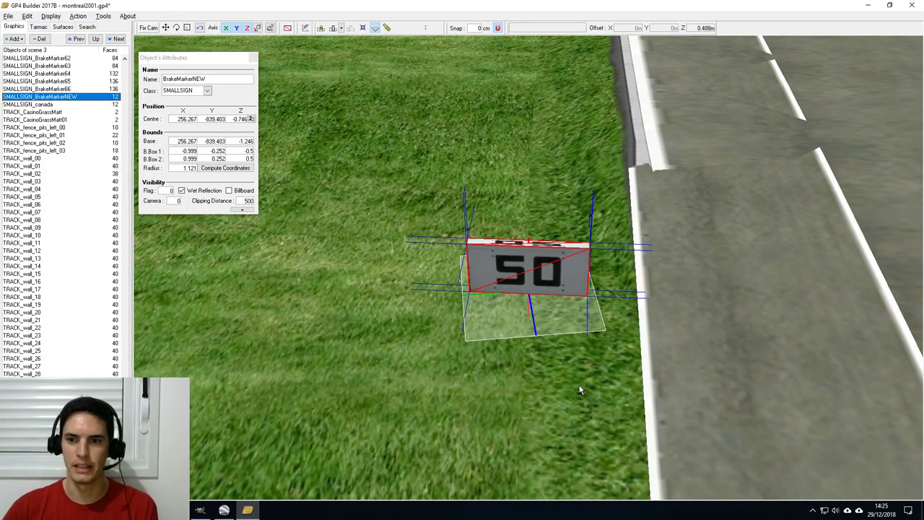
pyautogui.moveTo(495, 363); pyautogui.dragTo(398, 310, button='middle')
pyautogui.click(174, 140)
pyautogui.press('Tab')
pyautogui.press('Tab')
pyautogui.click(165, 27)
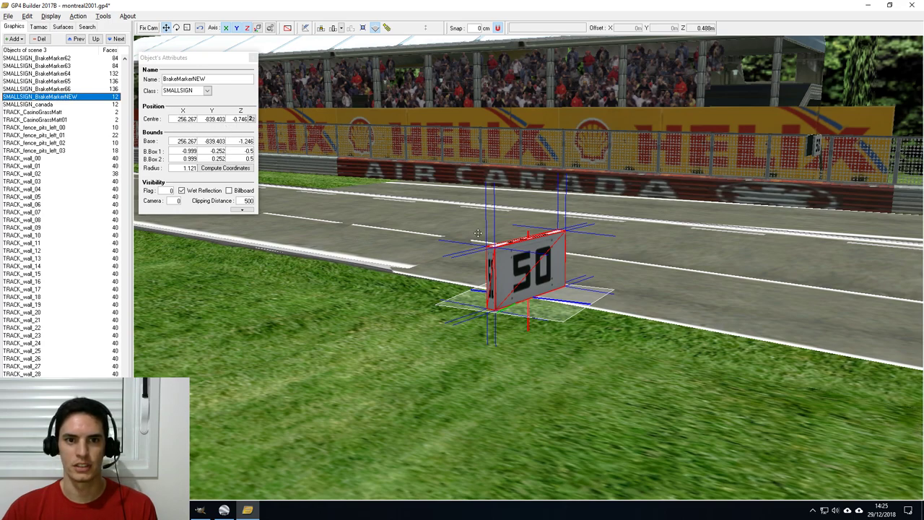
pyautogui.moveTo(523, 371); pyautogui.dragTo(490, 213)
pyautogui.click(166, 28)
pyautogui.moveTo(576, 320); pyautogui.dragTo(336, 306)
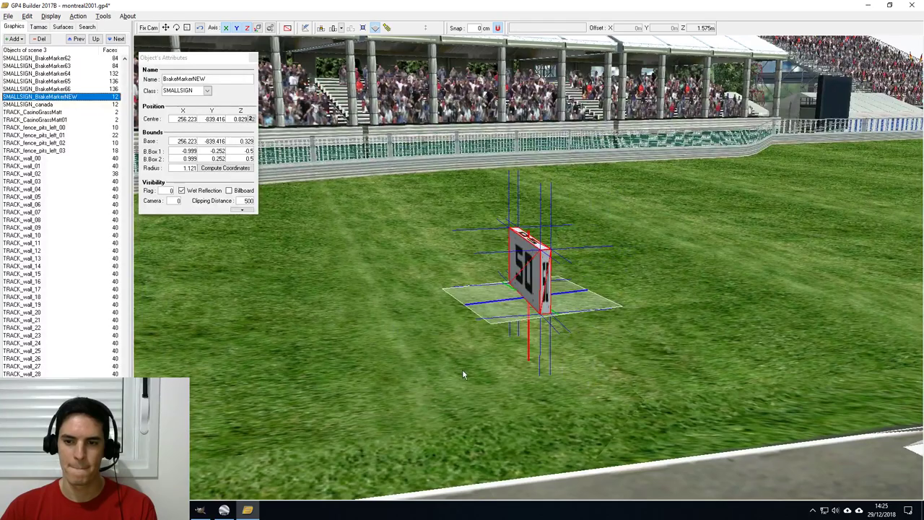
# Examine the raised BrakeMarkerNEW from several sides and compare it with the existing 50 marker across the track.
pyautogui.scroll(-2, 463, 361)
pyautogui.moveTo(468, 340); pyautogui.dragTo(556, 352)
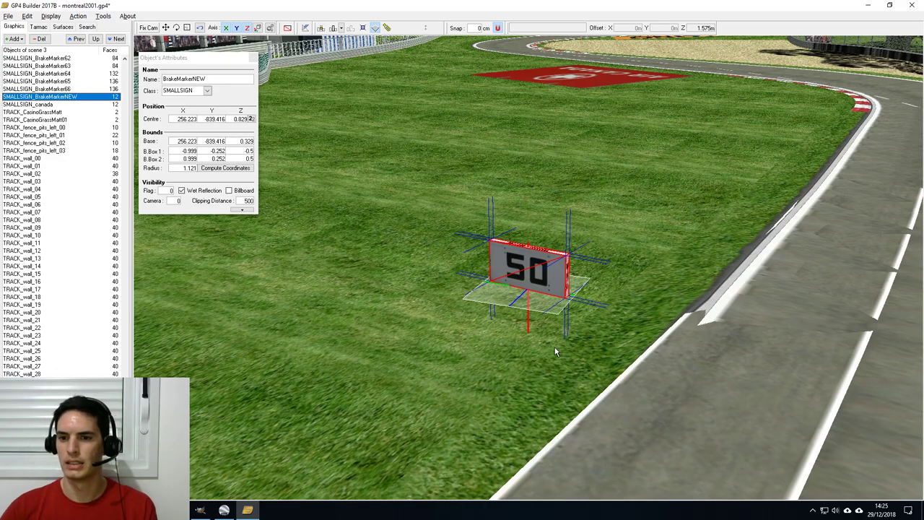
pyautogui.moveTo(536, 372)
pyautogui.mouseDown(button='middle')
pyautogui.moveTo(598, 338)
pyautogui.moveTo(569, 376)
pyautogui.mouseUp(button='middle')
pyautogui.moveTo(532, 351)
pyautogui.mouseDown(button='middle')
pyautogui.moveTo(662, 365)
pyautogui.moveTo(626, 368)
pyautogui.moveTo(590, 353)
pyautogui.mouseUp(button='middle')
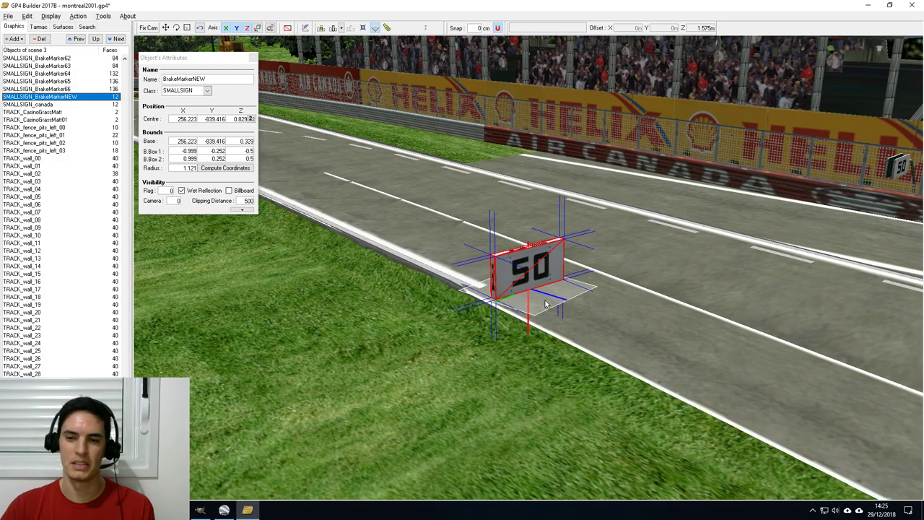
pyautogui.moveTo(504, 375); pyautogui.dragTo(545, 344, button='middle')
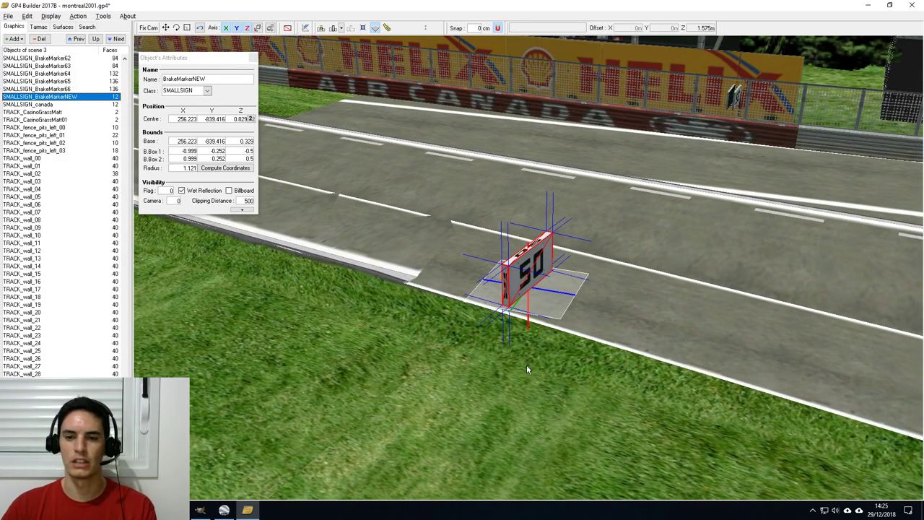
pyautogui.moveTo(586, 349); pyautogui.dragTo(562, 357, button='middle')
pyautogui.moveTo(565, 416); pyautogui.dragTo(582, 342, button='middle')
pyautogui.moveTo(655, 212); pyautogui.dragTo(686, 132, button='middle')
pyautogui.click(679, 129)
pyautogui.click(536, 265)
pyautogui.click(528, 266)
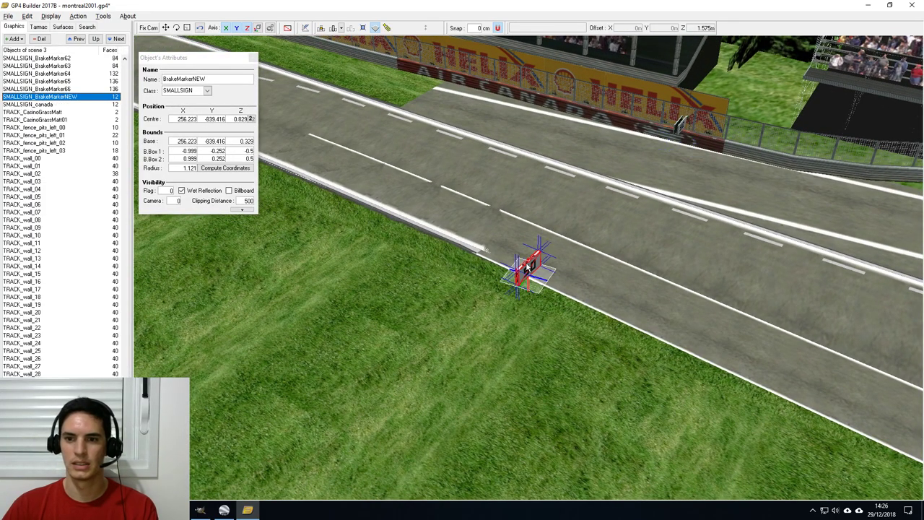
pyautogui.click(680, 129)
pyautogui.click(531, 275)
# Save the changes to montreal2001.gp4.
pyautogui.click(8, 16)
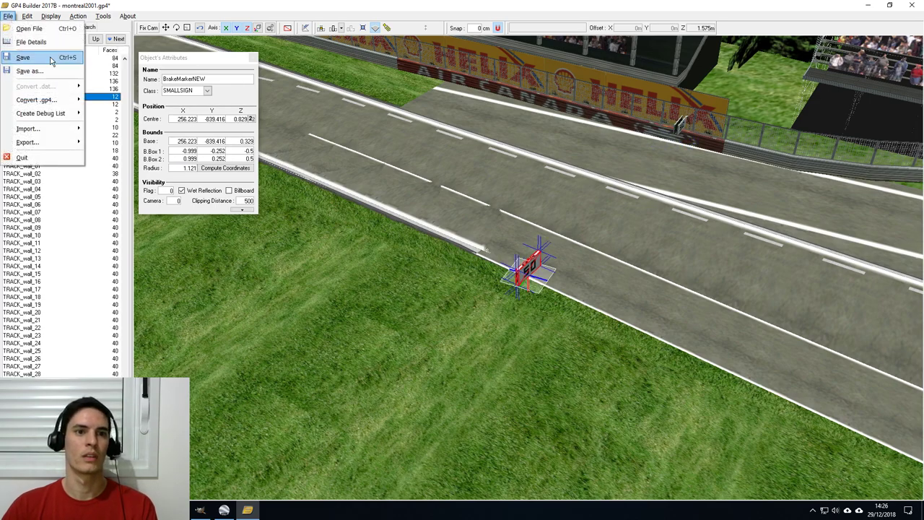
pyautogui.click(53, 59)
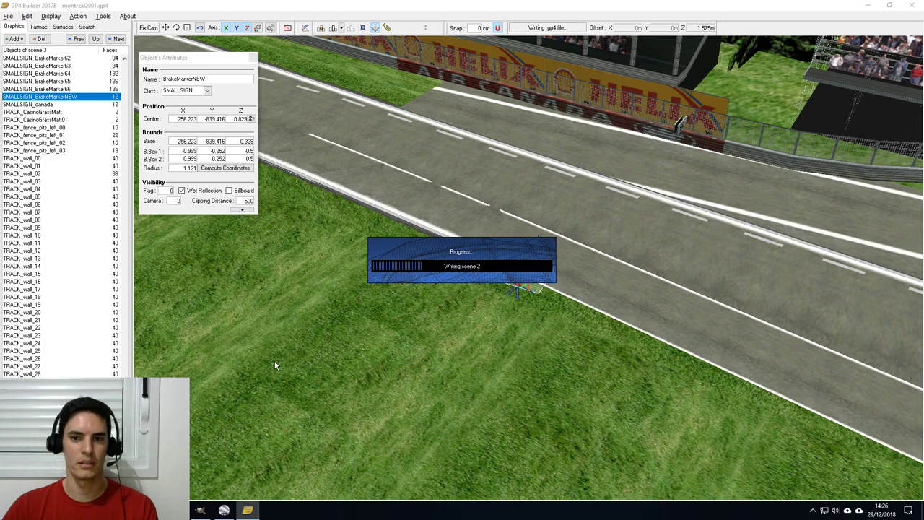
# Switch to File Explorer and launch WadUpdater 4.2.exe from the WadUpdater 4.2 folder in Tools.
pyautogui.hotkey('alt', 'Tab')
pyautogui.click(324, 216)
pyautogui.click(239, 32)
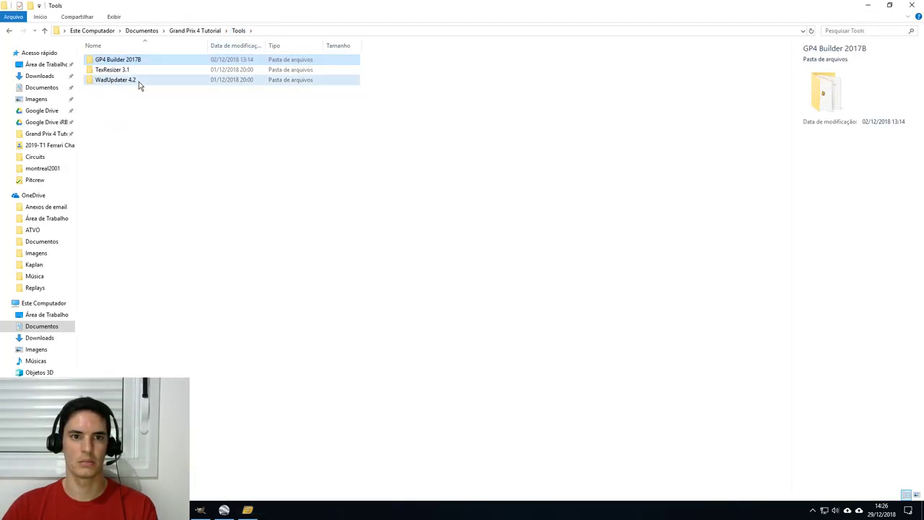
pyautogui.doubleClick(137, 80)
pyautogui.click(134, 82)
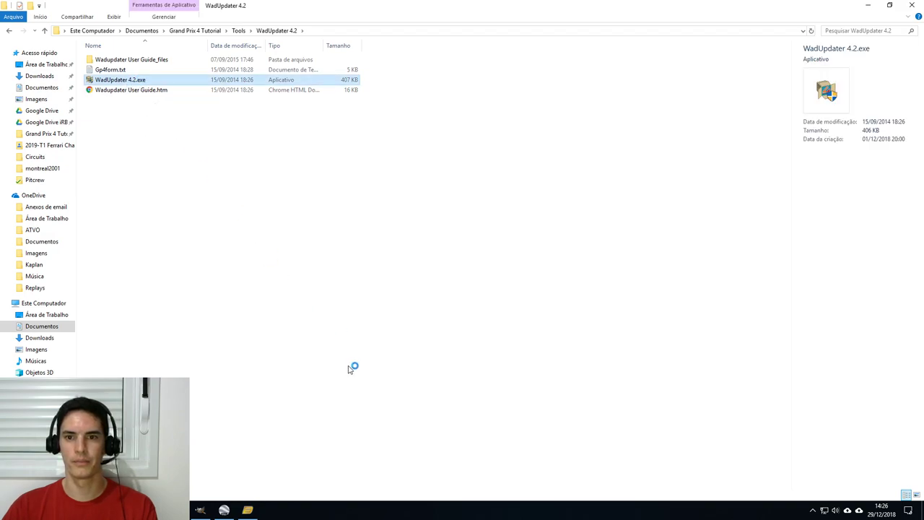
# Check the full path of the montreal2001.gp4 file, update montreal2001.wad with it and close WadUpdater.
pyautogui.doubleClick(479, 248)
pyautogui.click(486, 249)
pyautogui.moveTo(464, 246); pyautogui.dragTo(514, 249)
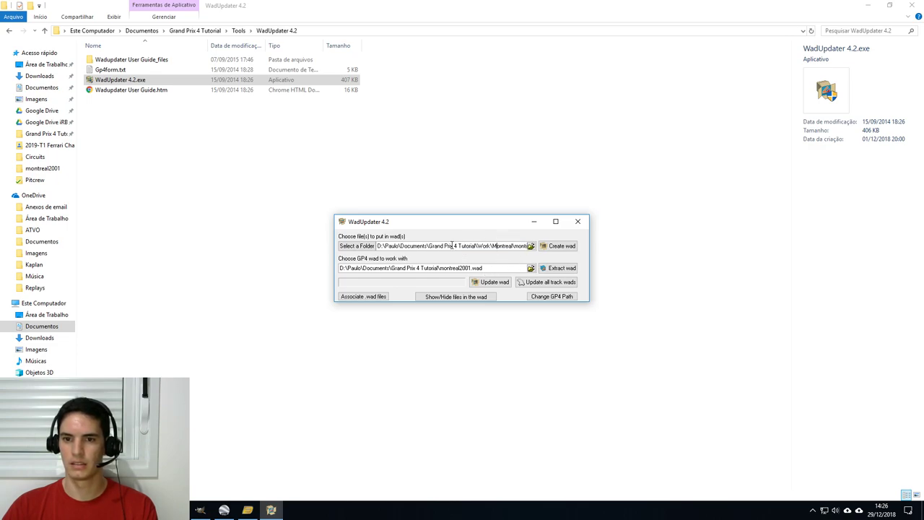
pyautogui.doubleClick(509, 247)
pyautogui.click(489, 248)
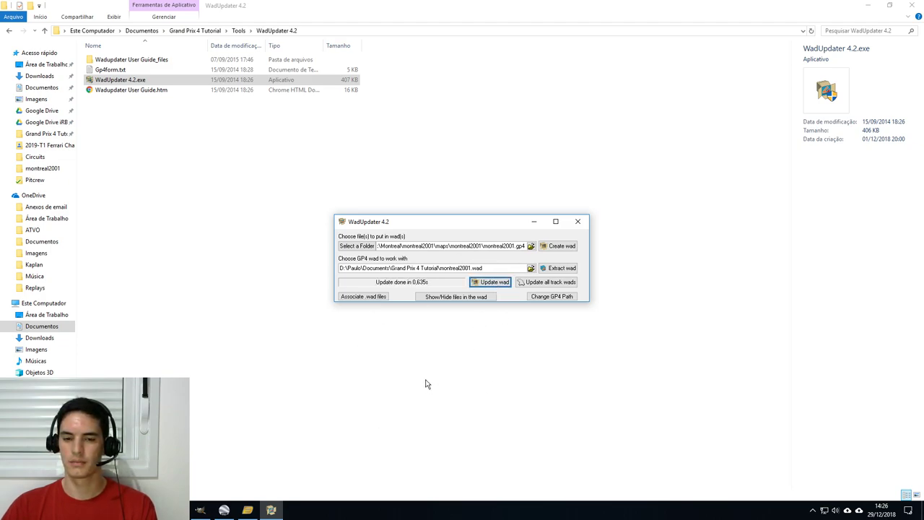
pyautogui.click(579, 223)
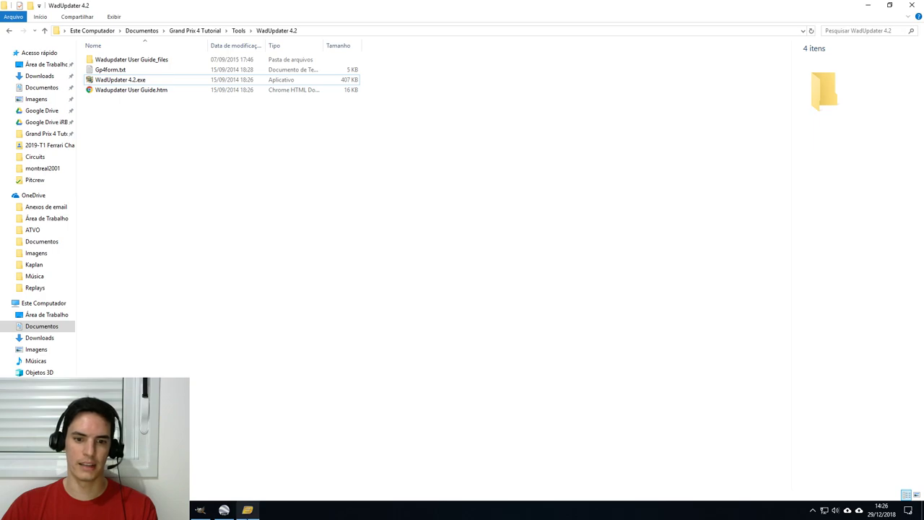
# Switch to GP4 Builder and minimise it, then launch Grand Prix 4 through GPxPatch.exe from the Grand Prix 4 Tutorial folder.
pyautogui.moveTo(249, 514)
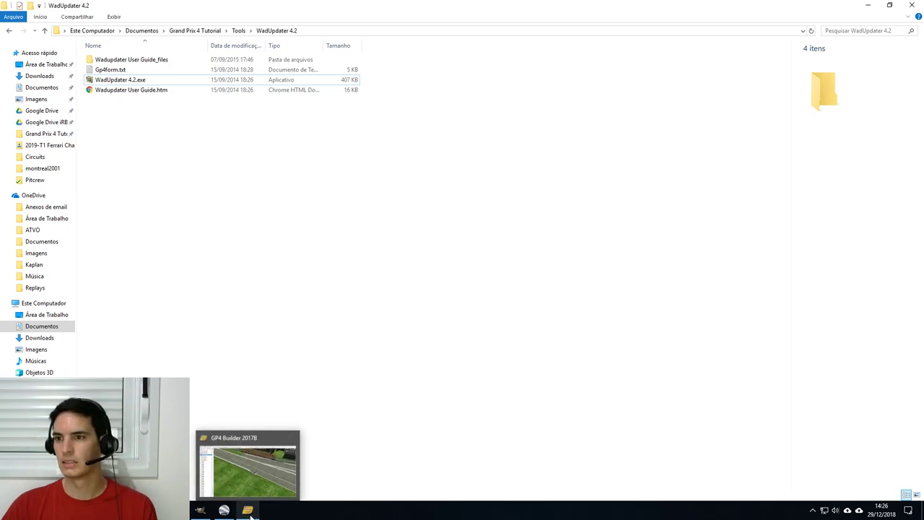
pyautogui.click(248, 511)
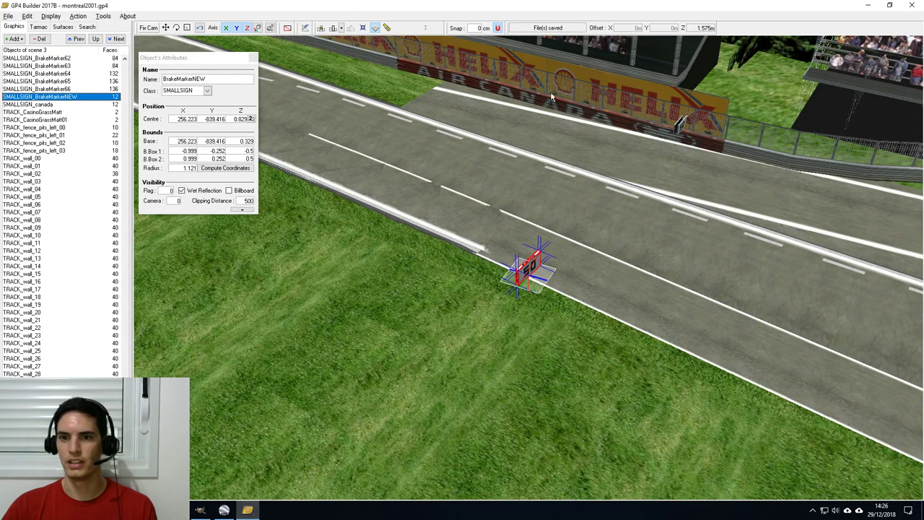
pyautogui.click(876, 5)
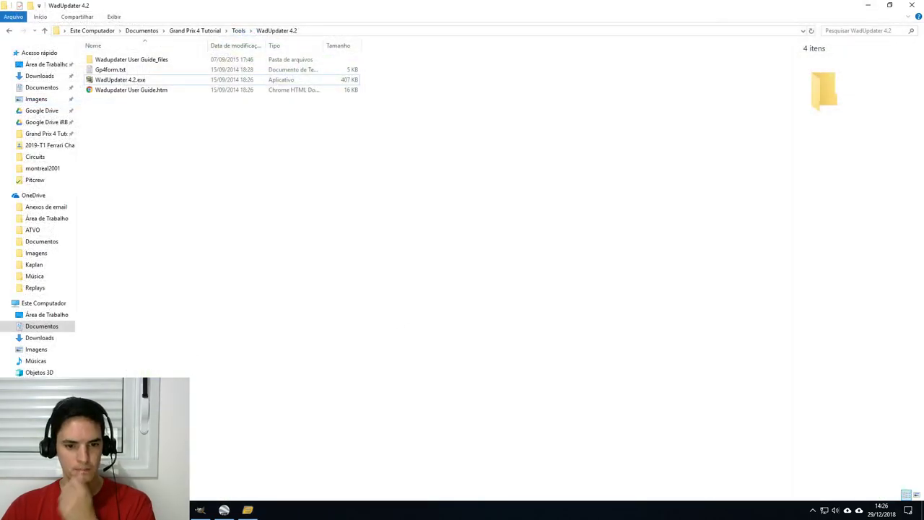
pyautogui.click(192, 31)
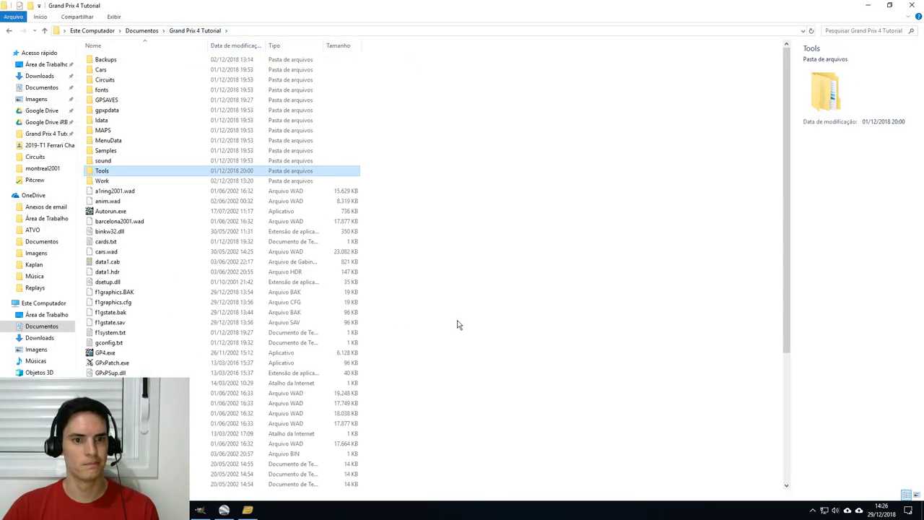
pyautogui.doubleClick(116, 363)
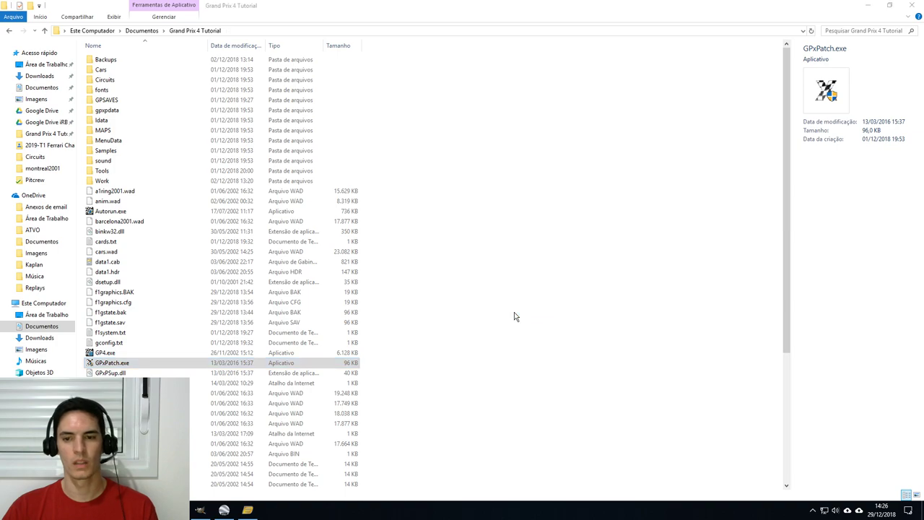
pyautogui.click(477, 329)
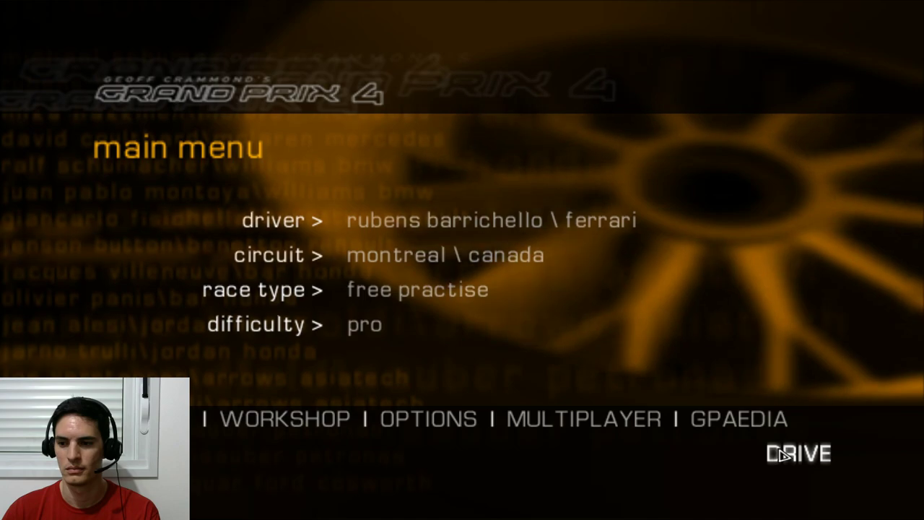
# Set custom race weather with a 0 % probability of rain in the race options and return to the main menu.
pyautogui.click(447, 420)
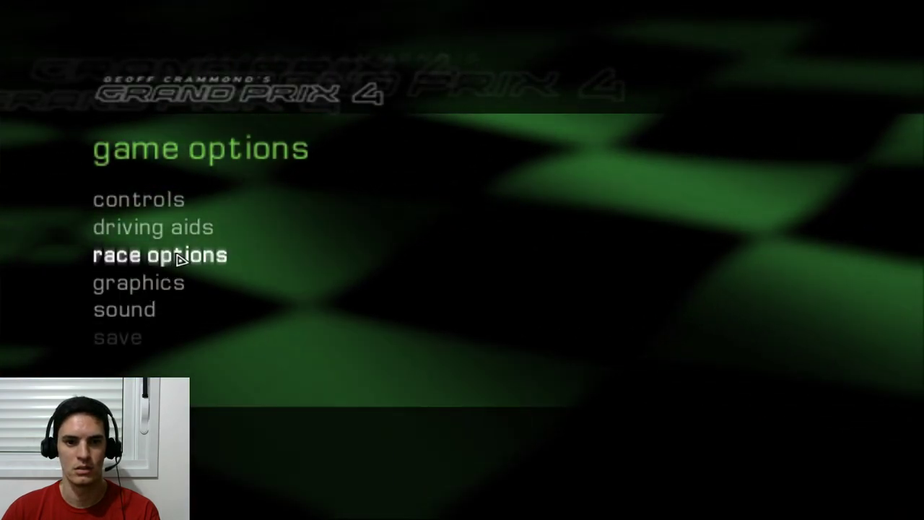
pyautogui.click(179, 259)
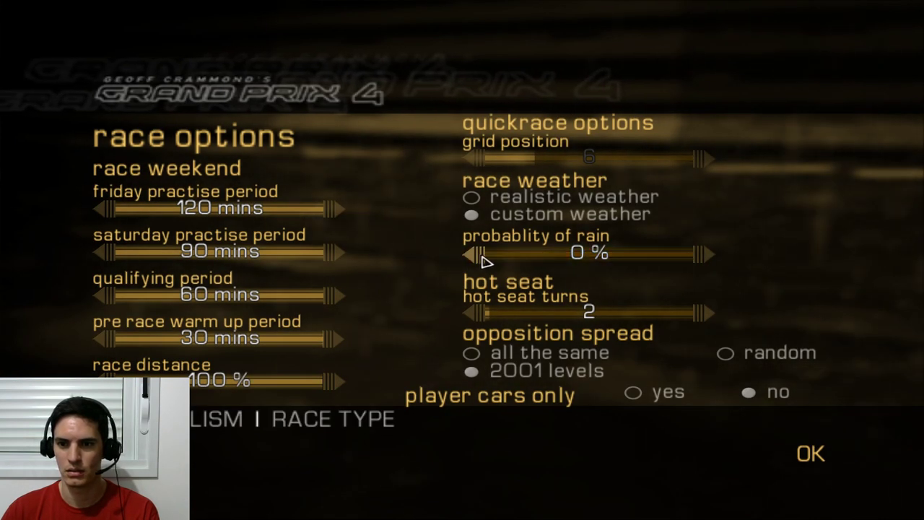
pyautogui.click(810, 453)
pyautogui.click(782, 479)
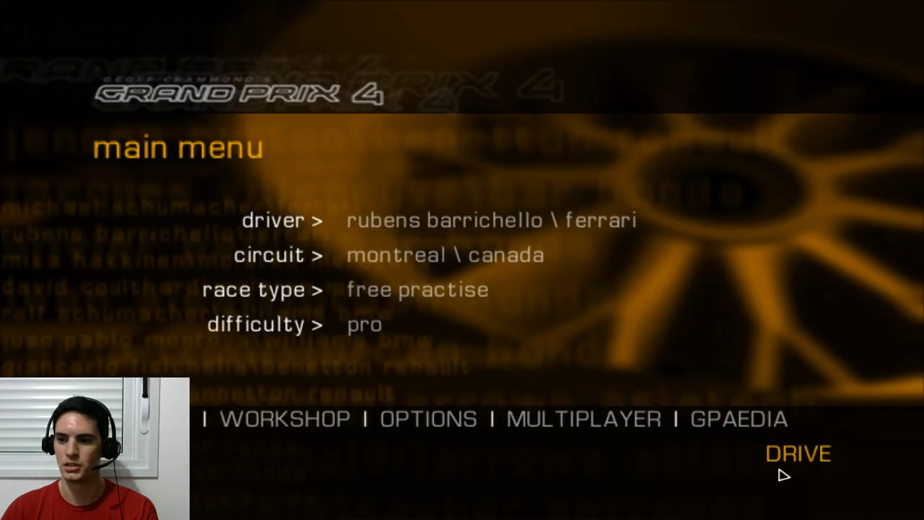
# Start the Montreal free practice, drive out of the pits and stop within sight of the 50 markers at the pit exit.
pyautogui.click(803, 452)
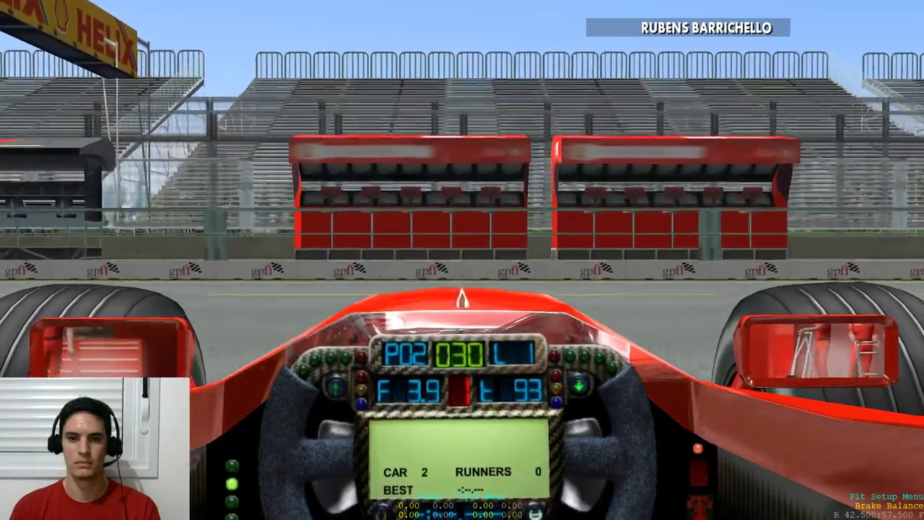
pyautogui.press('Left')
pyautogui.press('Right')
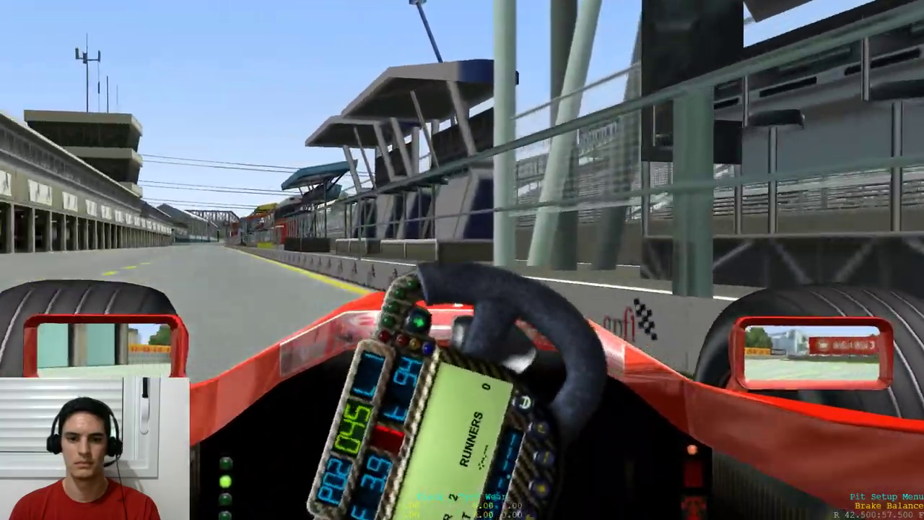
pyautogui.press('Up')
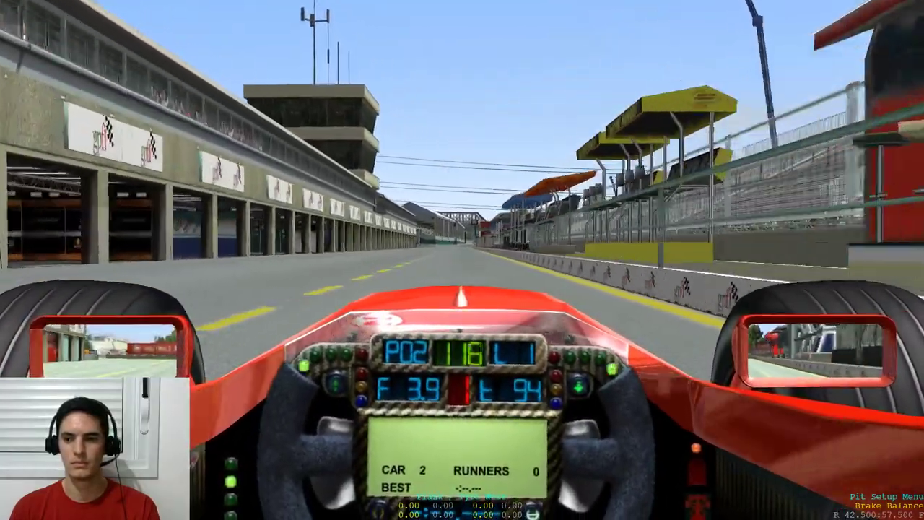
pyautogui.press('Up')
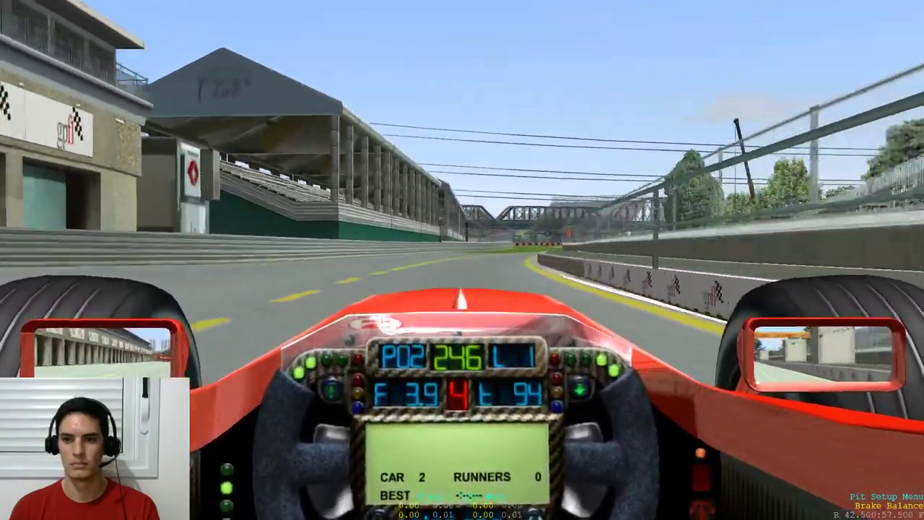
pyautogui.press('Down')
pyautogui.press('Right')
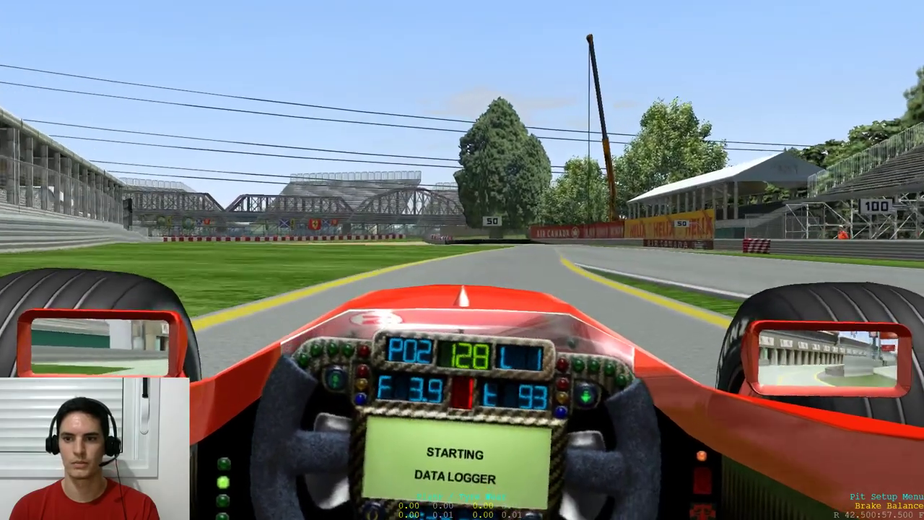
pyautogui.press('Down')
pyautogui.press('Left')
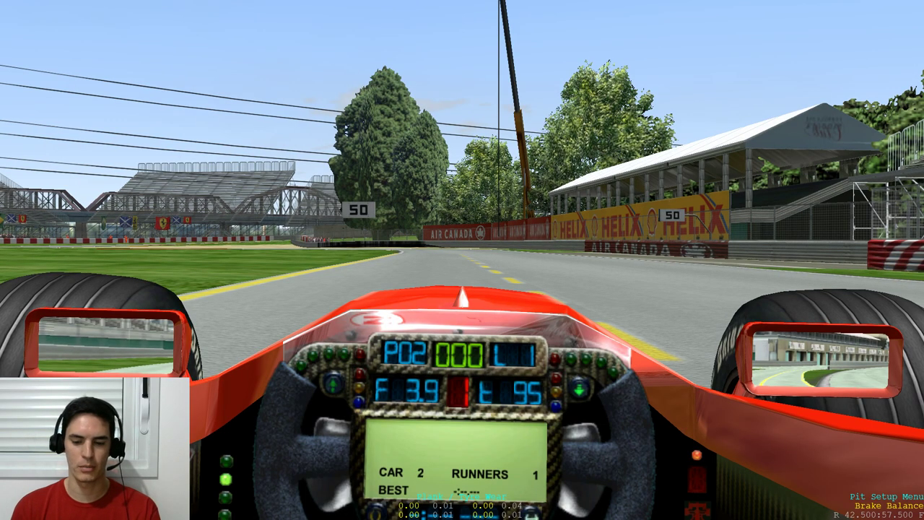
# Drive slowly up to the new 50 brake marker beside the grass and inspect it close up.
pyautogui.press('Up')
pyautogui.press('Right')
pyautogui.press('Left')
pyautogui.press('Right')
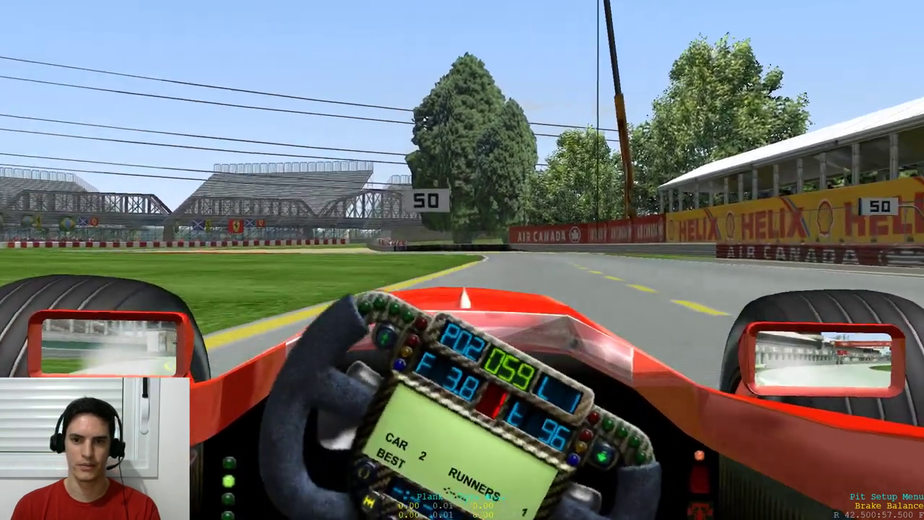
pyautogui.press('Down')
pyautogui.press('Left')
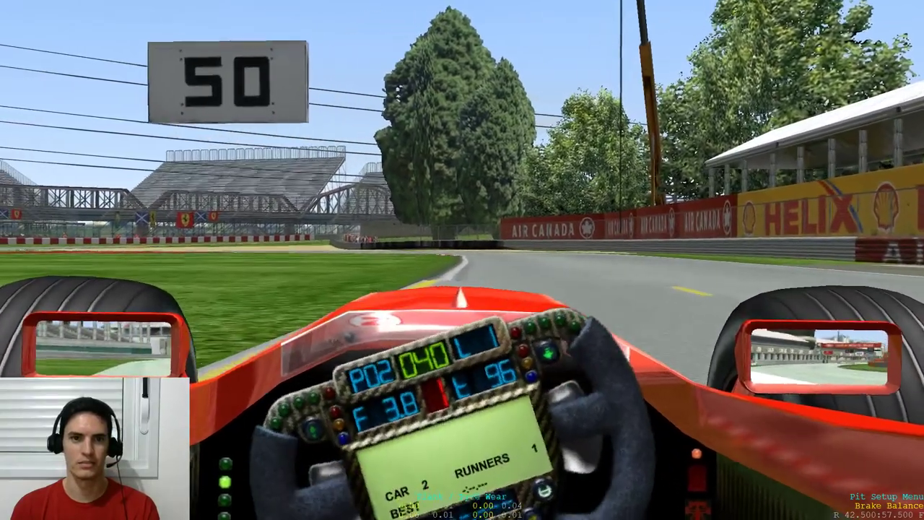
# Leave the free practice and raise the probability of rain in the race options.
pyautogui.press('Escape')
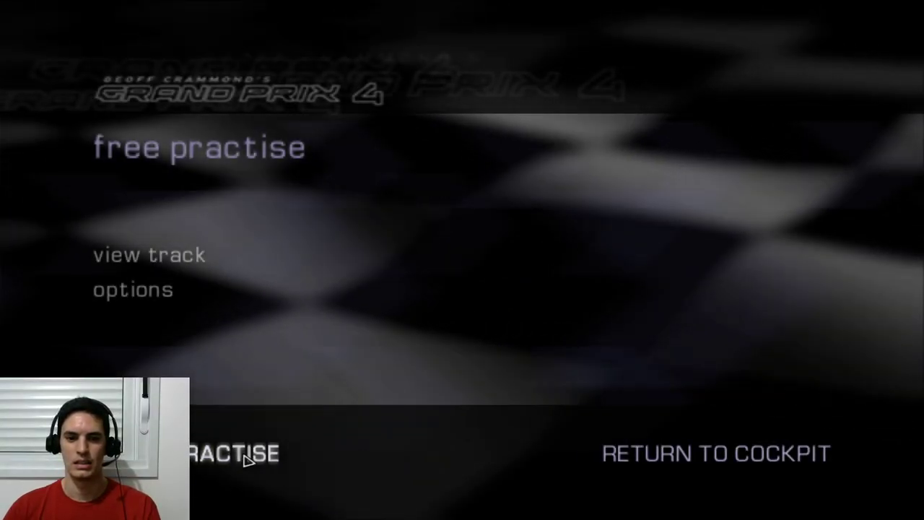
pyautogui.click(243, 454)
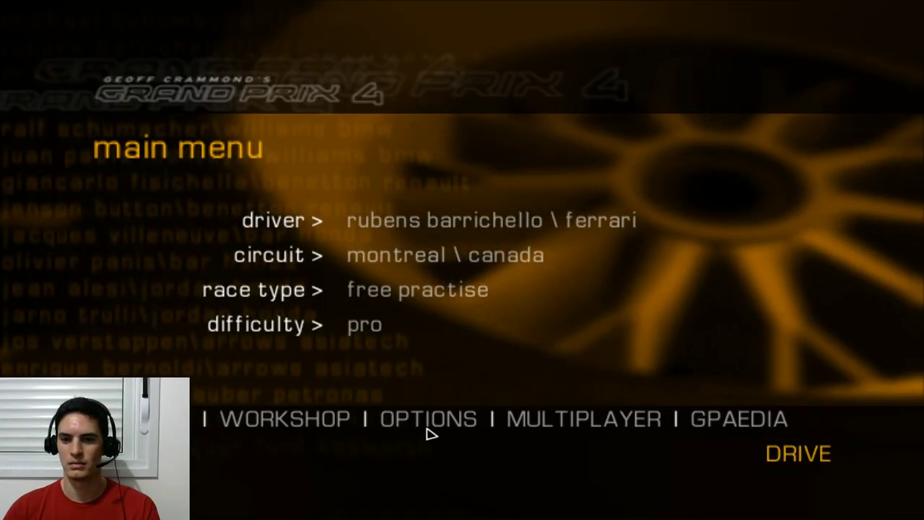
pyautogui.click(448, 422)
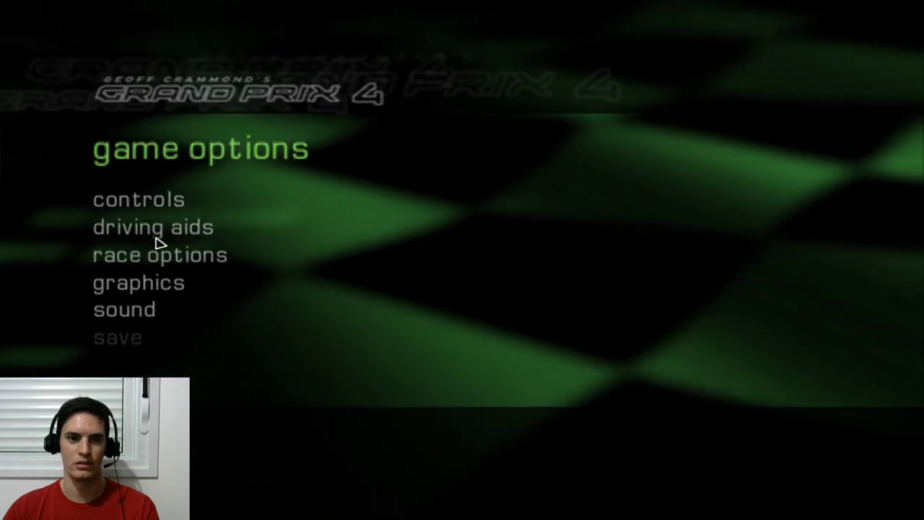
pyautogui.click(160, 252)
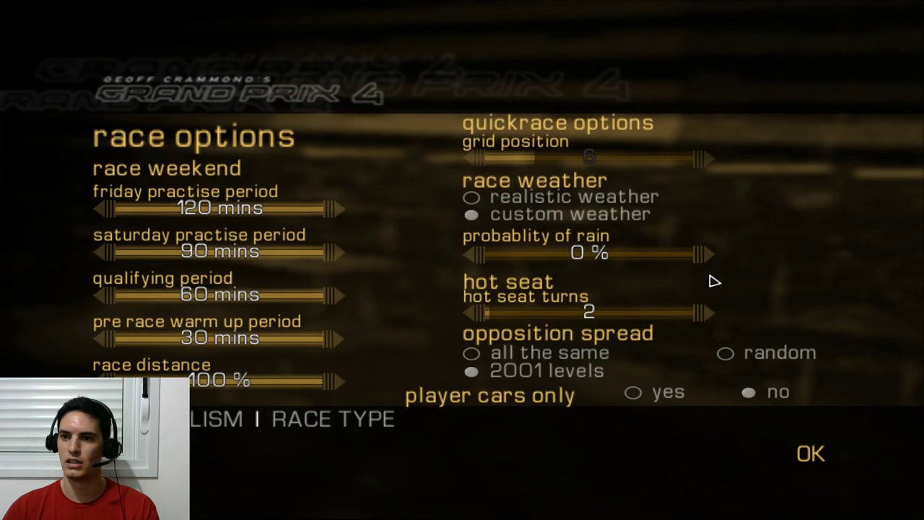
pyautogui.click(805, 454)
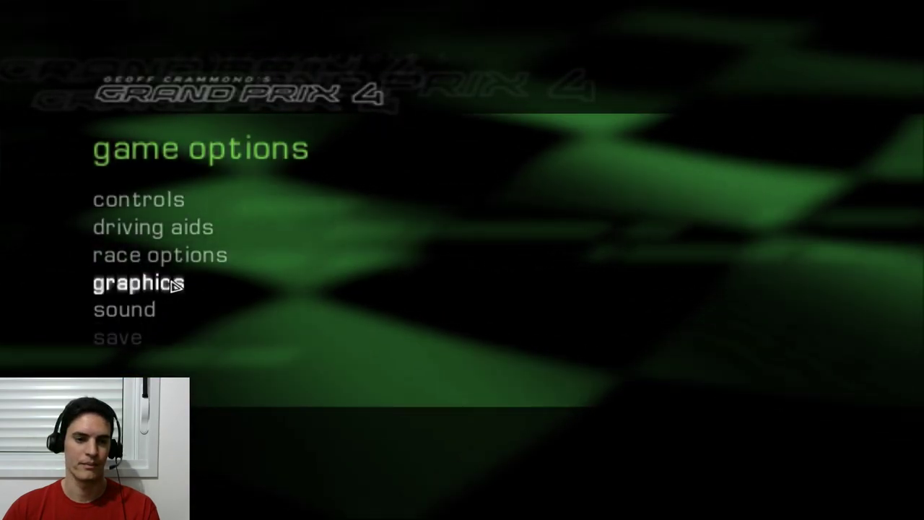
# Set reflections to high in the advanced graphics detail settings and return to the game options.
pyautogui.click(168, 282)
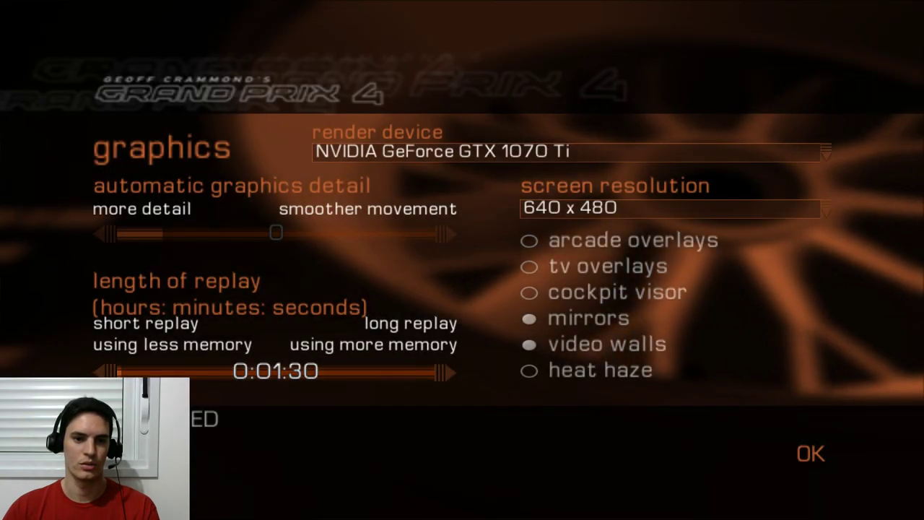
pyautogui.click(163, 419)
pyautogui.click(647, 345)
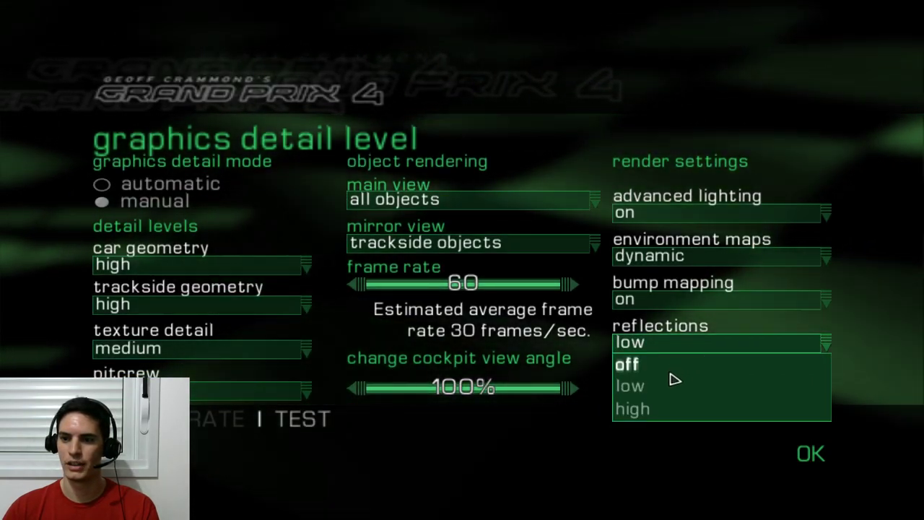
pyautogui.click(661, 408)
pyautogui.click(810, 453)
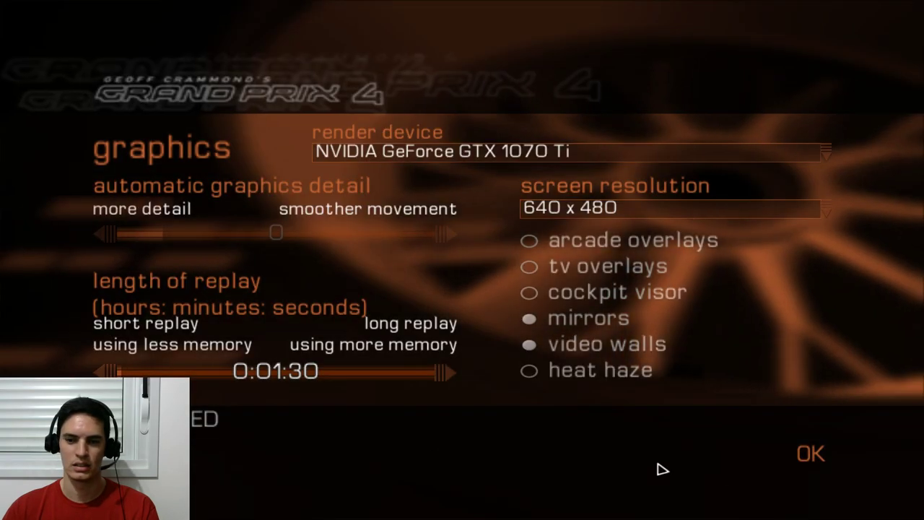
pyautogui.click(812, 453)
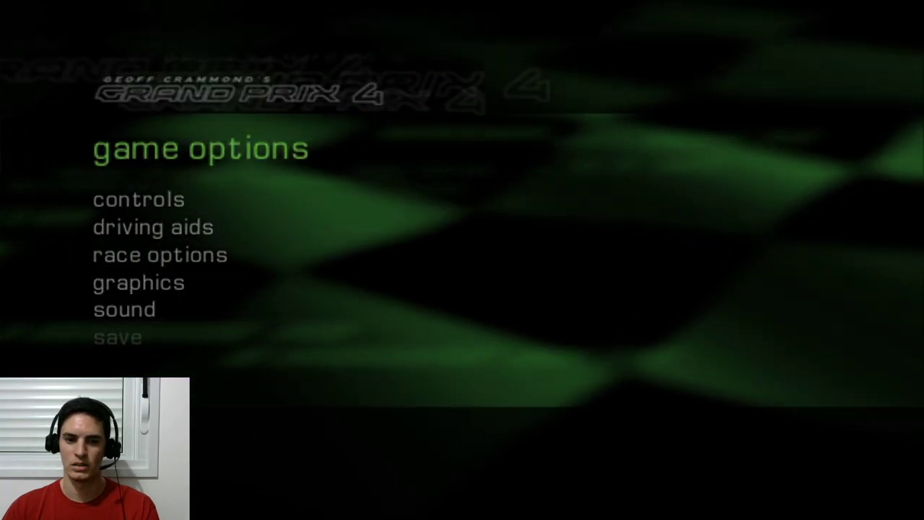
# Start a wet free practice, leave the pits and examine the 50 marker and its track reflection from the overhead car view.
pyautogui.click(805, 456)
pyautogui.click(801, 455)
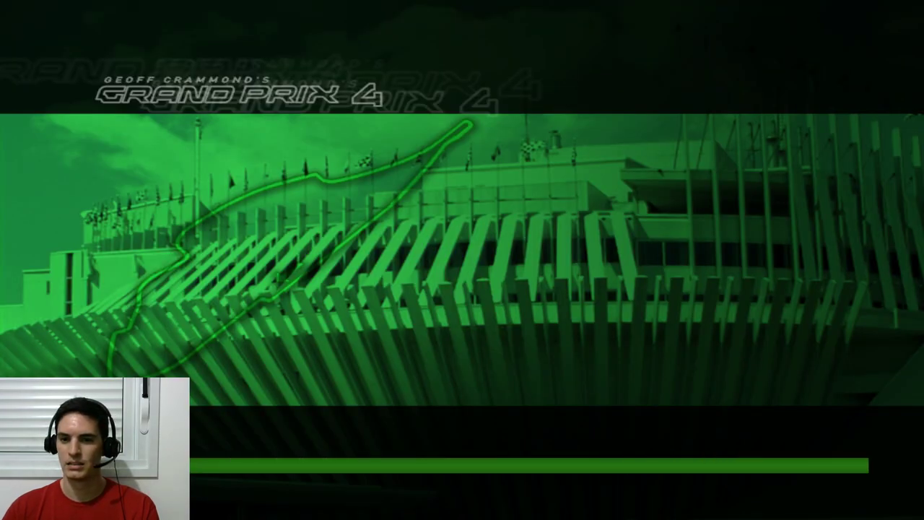
pyautogui.press('Up')
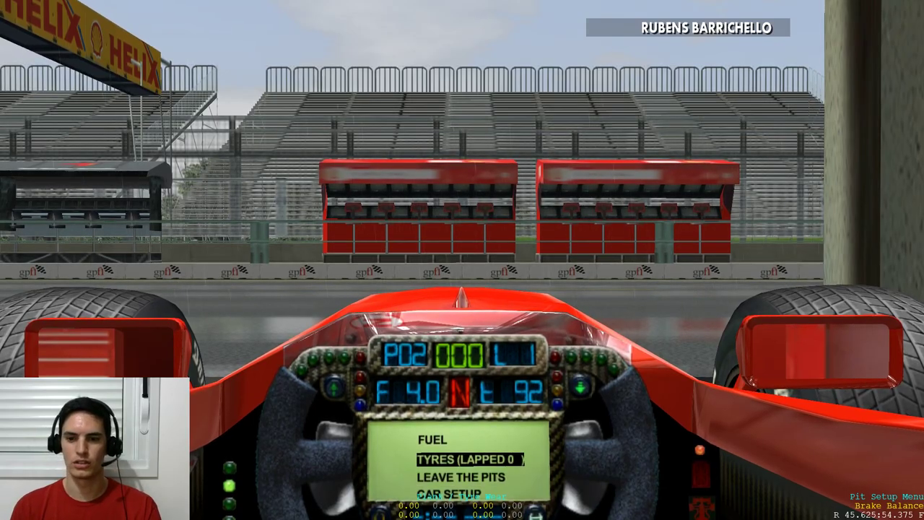
pyautogui.press('Down')
pyautogui.press('Return')
pyautogui.press('Home')
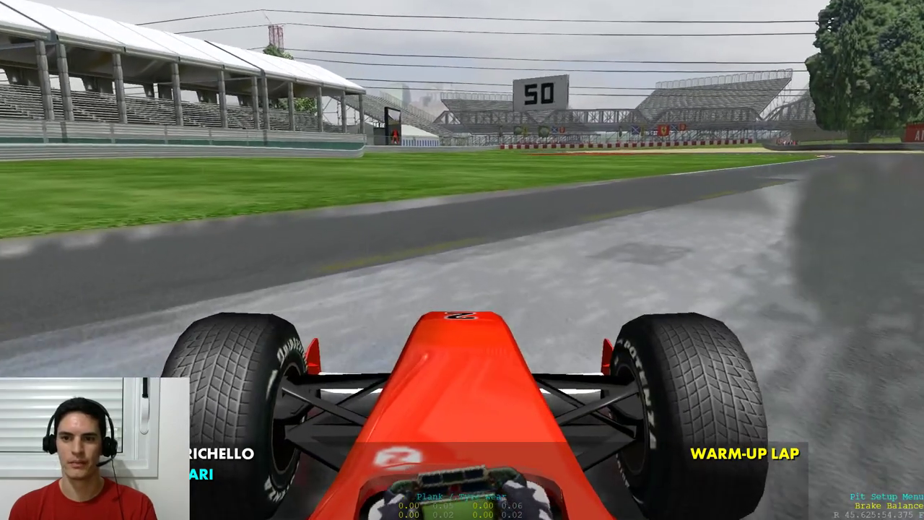
# Leave the wet practice and set reflections to low in the graphics detail settings.
pyautogui.press('Escape')
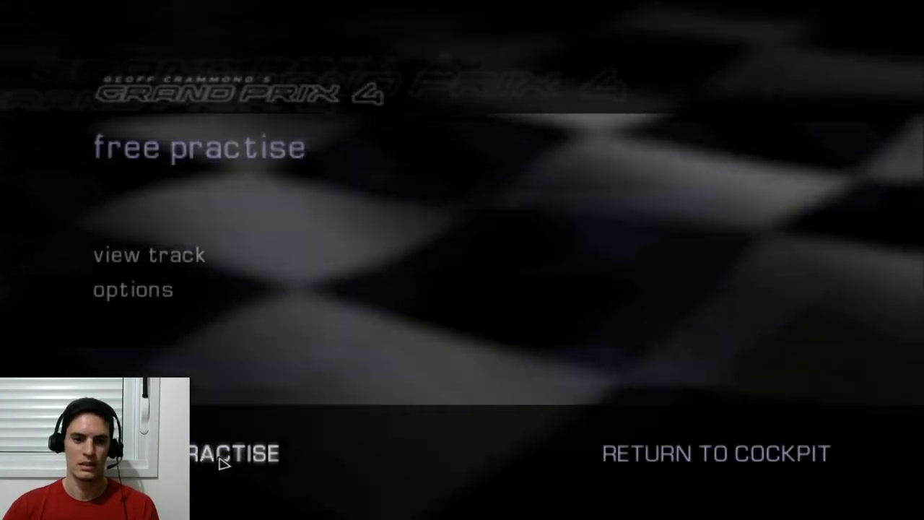
pyautogui.click(222, 459)
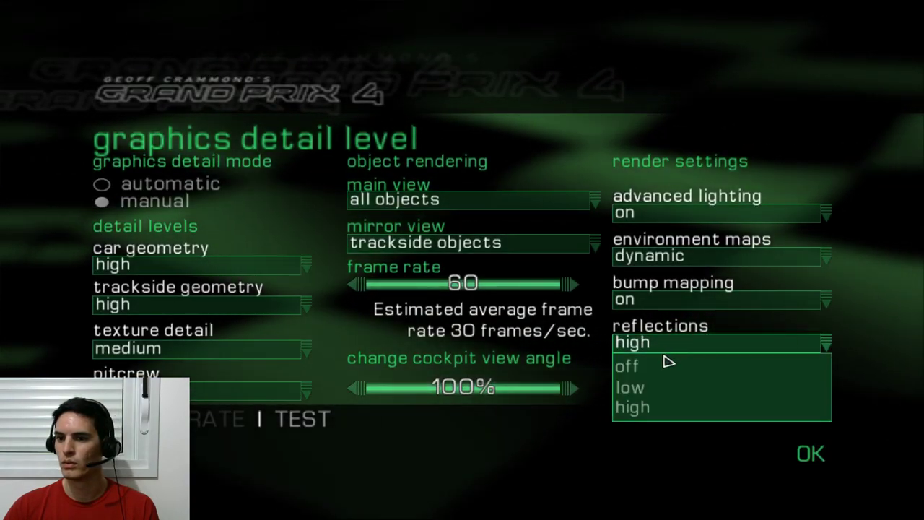
pyautogui.click(666, 388)
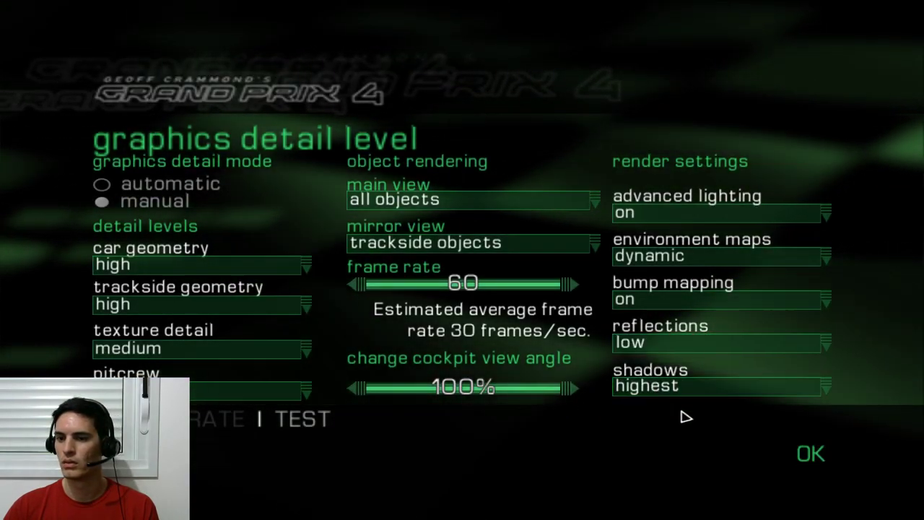
# Start a wet free practice with the low reflections, leave the pits and examine the 50 marker and track reflections from the overhead car view.
pyautogui.click(812, 449)
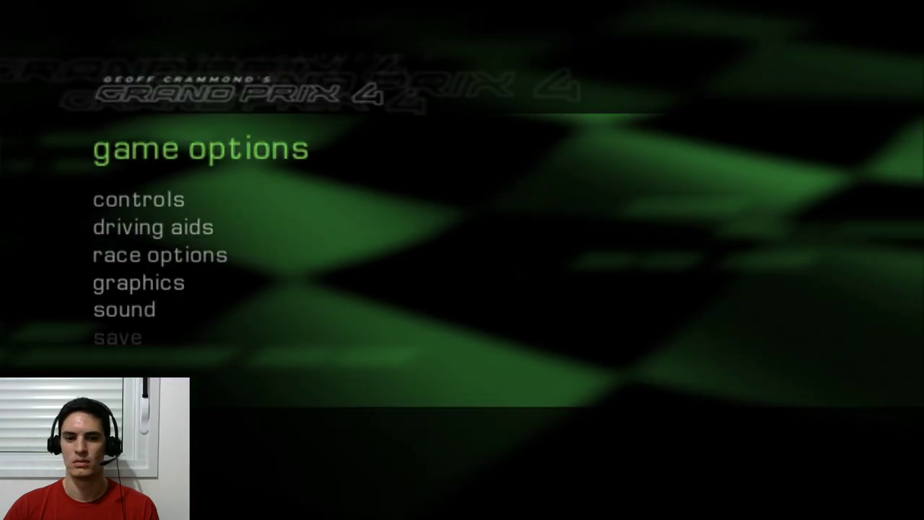
pyautogui.click(114, 453)
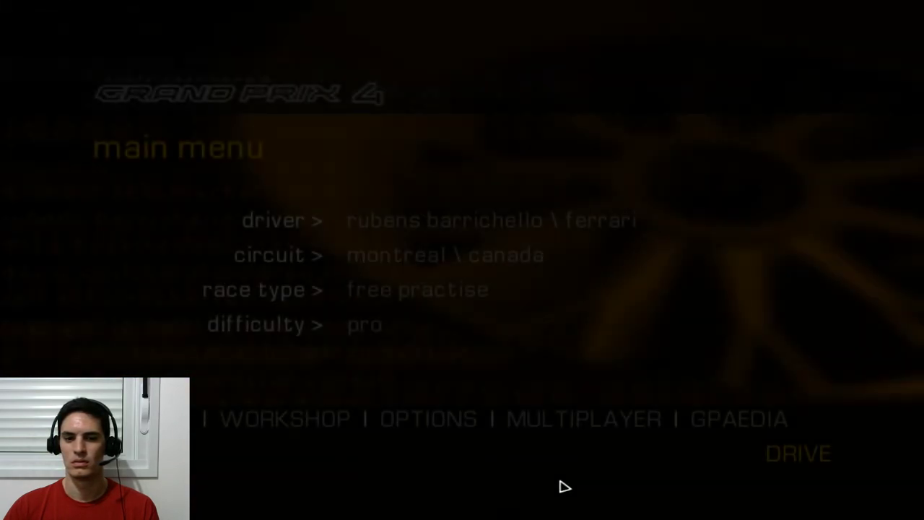
pyautogui.click(798, 457)
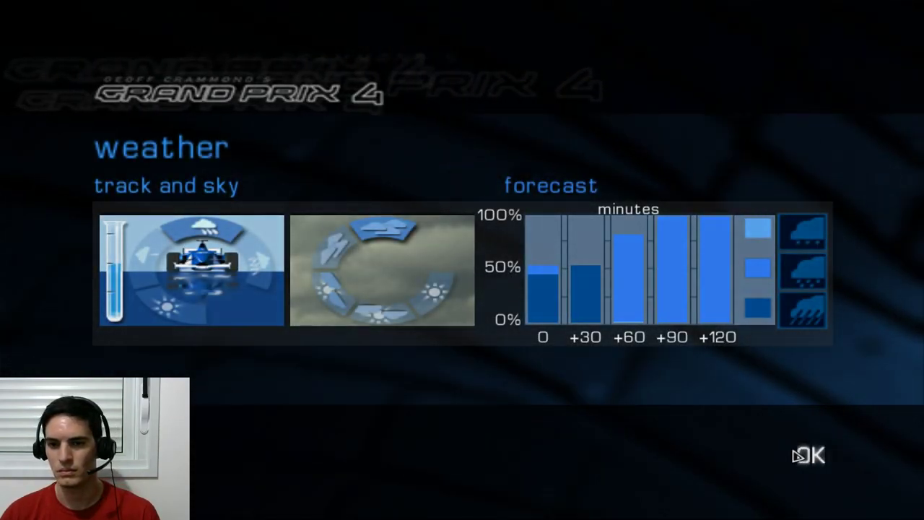
pyautogui.click(810, 455)
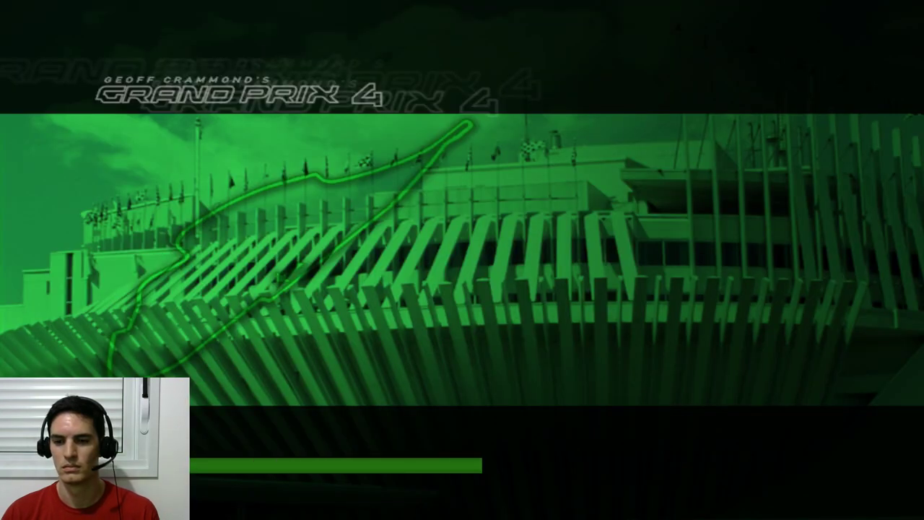
pyautogui.press('Return')
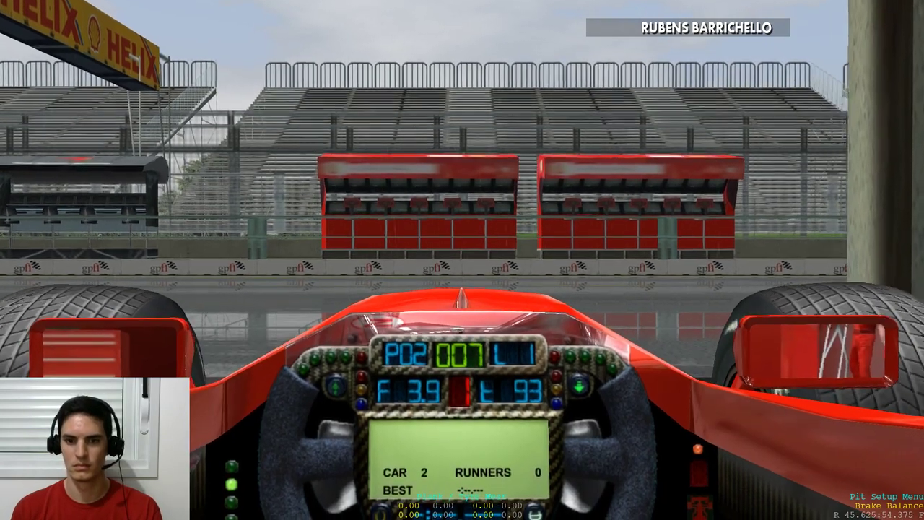
pyautogui.press('Right')
pyautogui.press('Left')
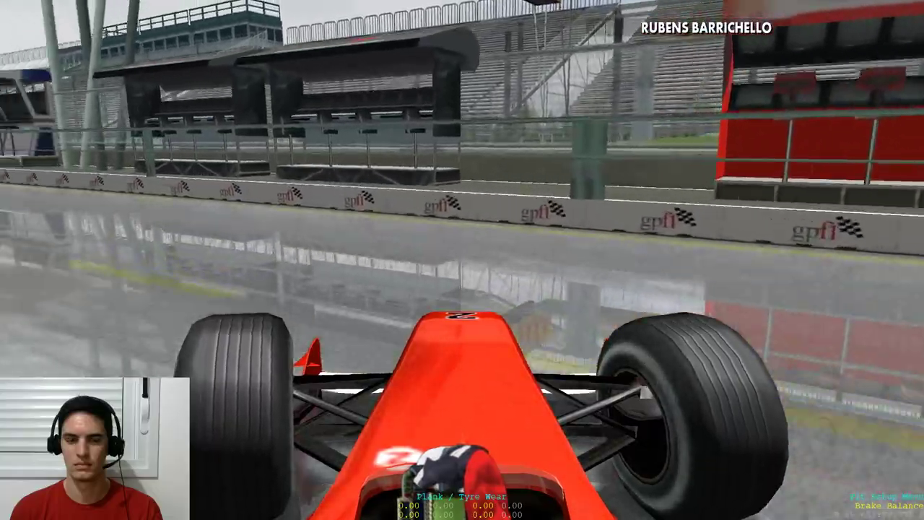
pyautogui.press('Left')
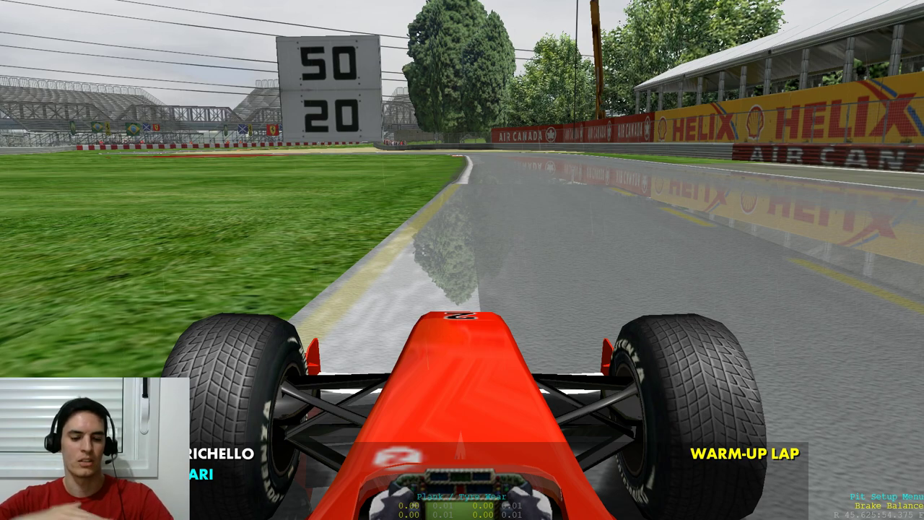
# Leave the wet free practice and exit the game with the changes saved.
pyautogui.press('Escape')
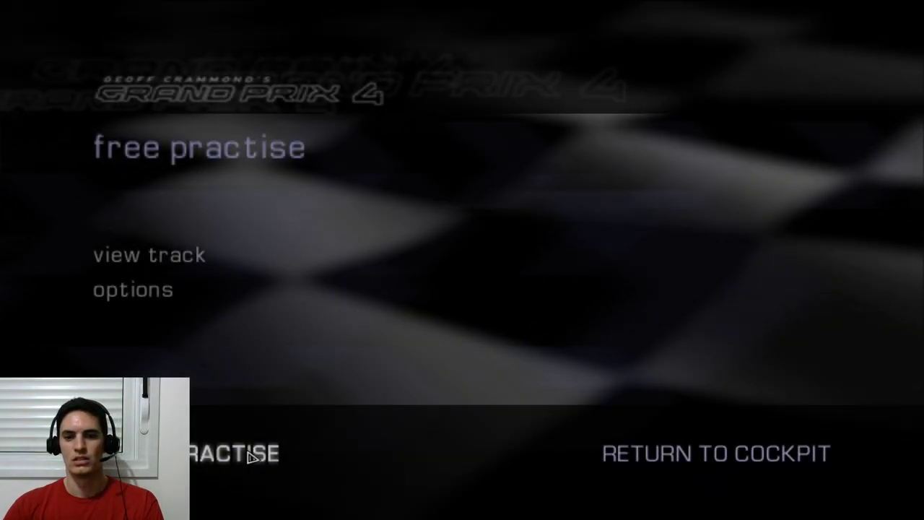
pyautogui.click(238, 452)
pyautogui.press('Escape')
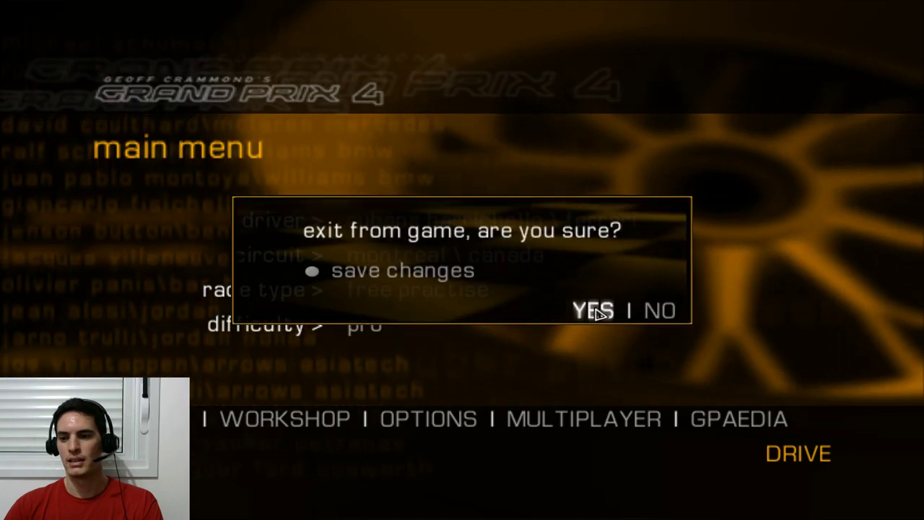
pyautogui.press('Return')
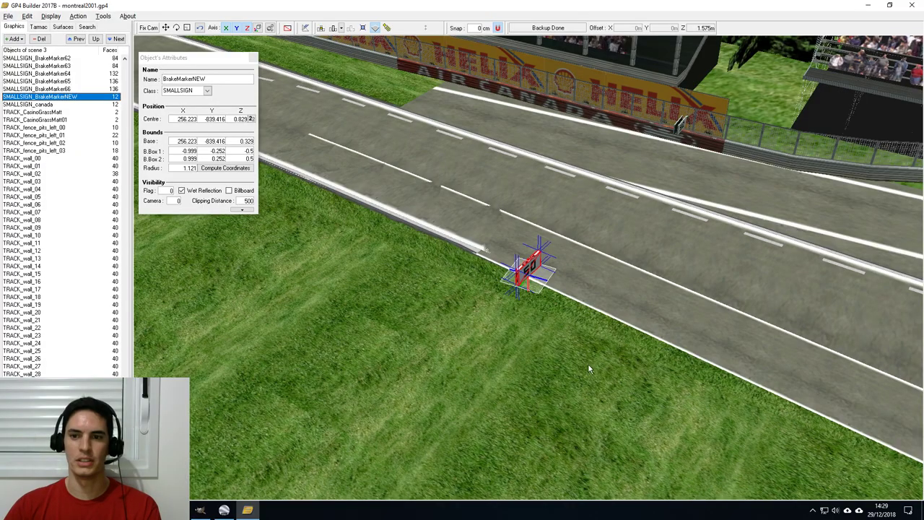
# Lower the Base Z of the BrakeMarkerNEW sign to -1.829 in its object attributes.
pyautogui.moveTo(588, 365); pyautogui.dragTo(529, 287, button='middle')
pyautogui.moveTo(529, 288)
pyautogui.mouseDown(button='right')
pyautogui.moveTo(535, 366)
pyautogui.moveTo(502, 363)
pyautogui.mouseUp(button='right')
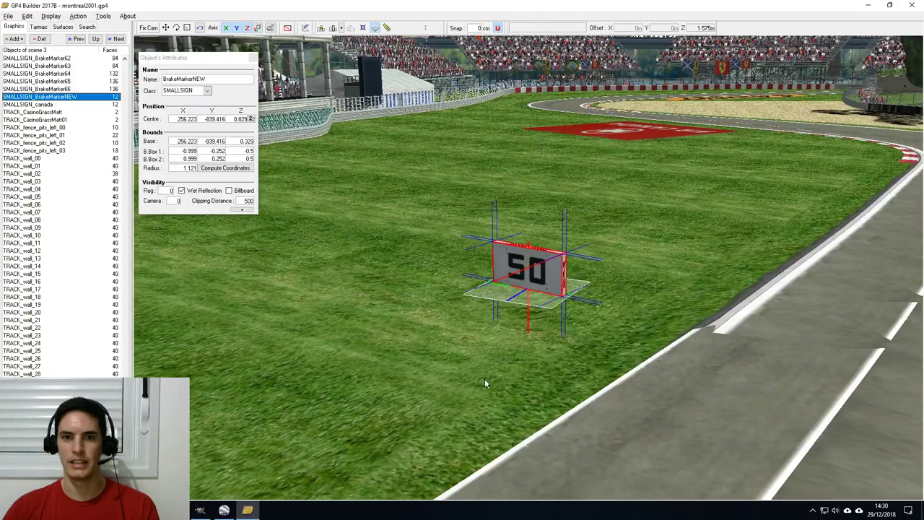
pyautogui.click(228, 142)
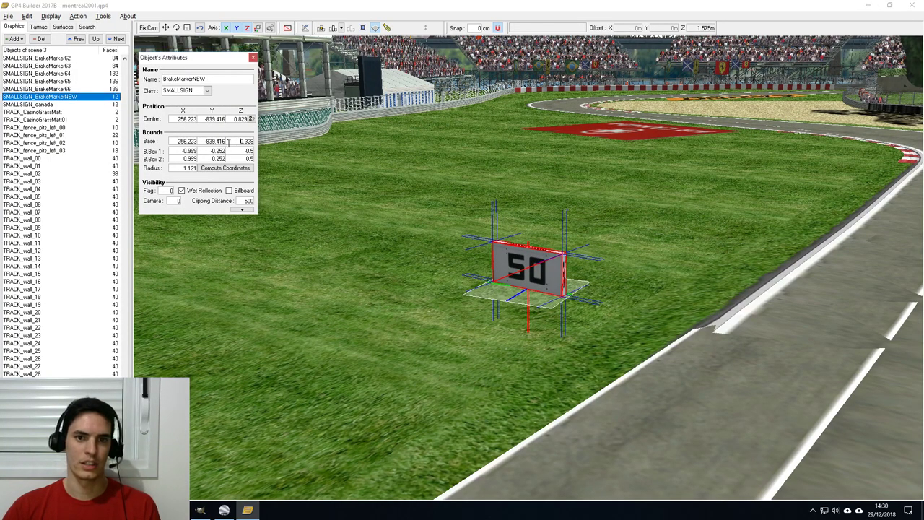
pyautogui.moveTo(235, 141); pyautogui.dragTo(245, 141)
pyautogui.write('-')
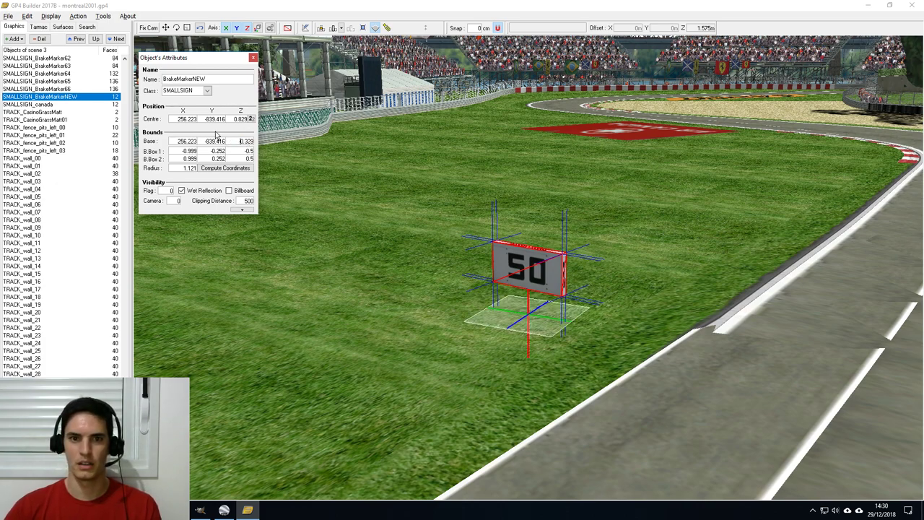
pyautogui.write('1')
pyautogui.press('Delete')
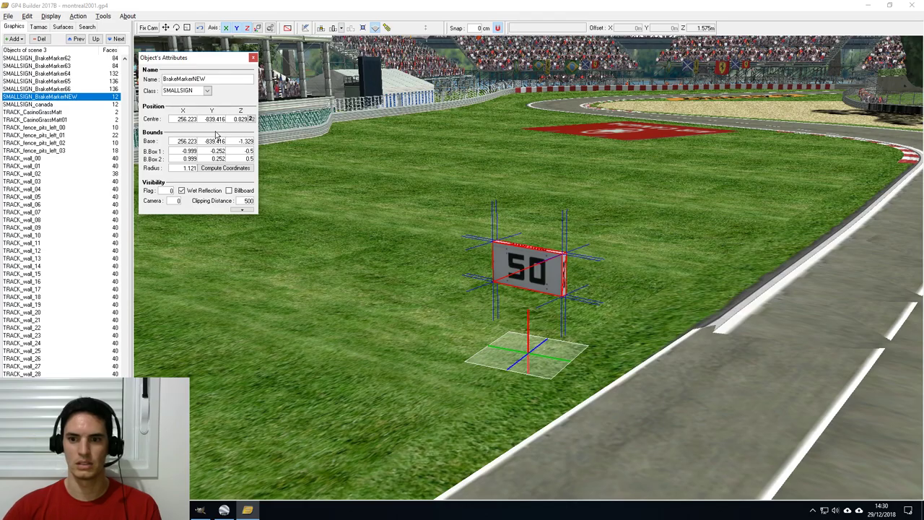
pyautogui.moveTo(699, 374); pyautogui.dragTo(618, 330, button='middle')
pyautogui.moveTo(616, 325); pyautogui.dragTo(599, 307)
pyautogui.click(247, 141)
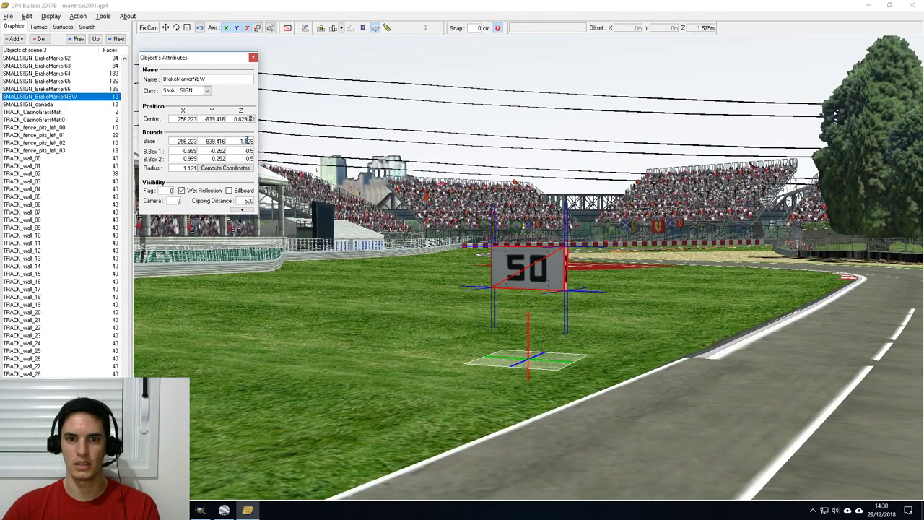
pyautogui.write('8')
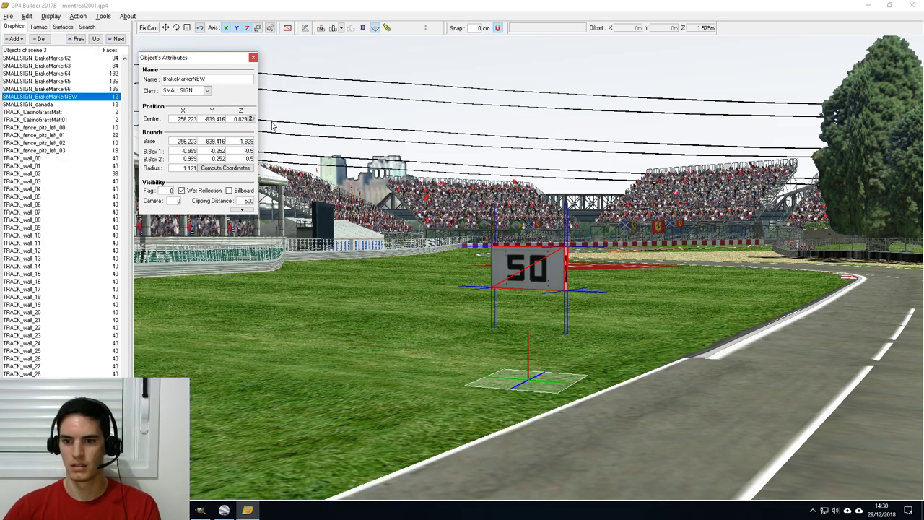
# Move the BrakeMarkerNEW sign down about 2.13 m onto the grass, undo that last move and leave the Move tool.
pyautogui.moveTo(524, 421); pyautogui.dragTo(612, 416)
pyautogui.click(165, 28)
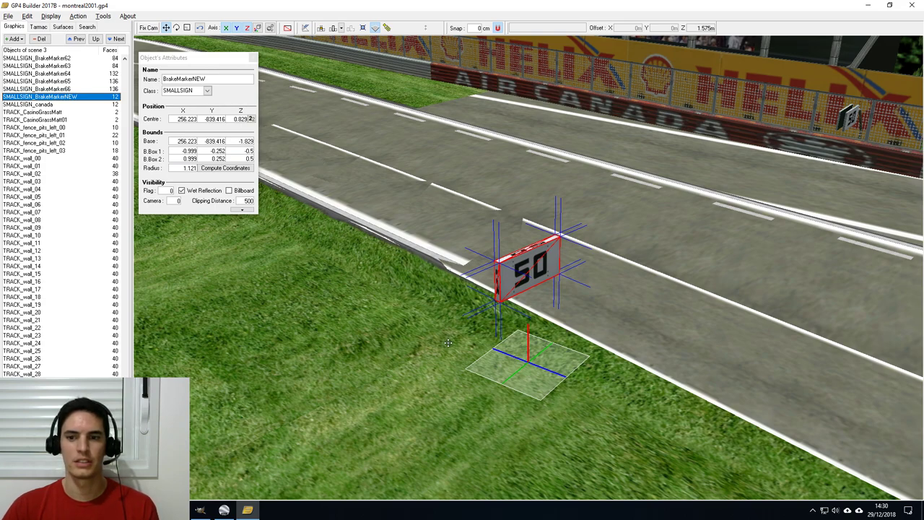
pyautogui.moveTo(452, 337)
pyautogui.mouseDown(button='right')
pyautogui.moveTo(449, 325)
pyautogui.moveTo(446, 339)
pyautogui.mouseUp(button='right')
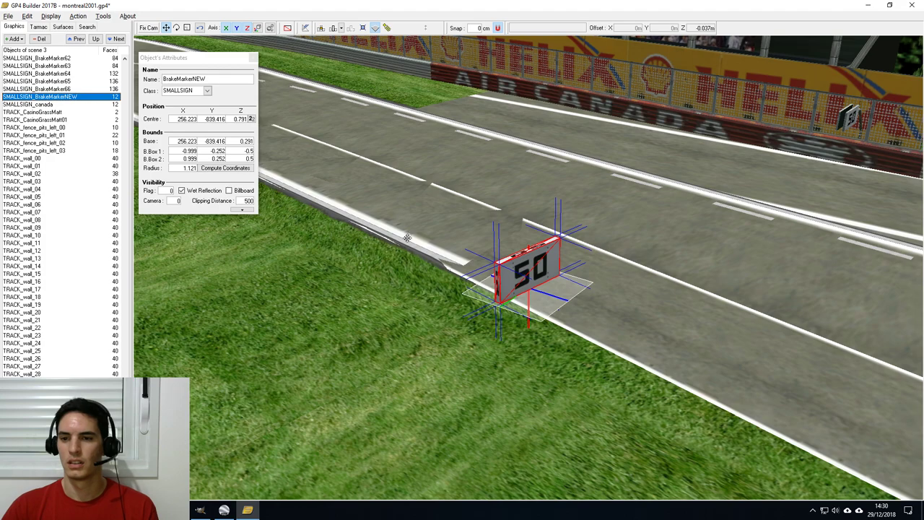
pyautogui.moveTo(418, 195); pyautogui.dragTo(419, 242, button='right')
pyautogui.moveTo(418, 243); pyautogui.dragTo(419, 370)
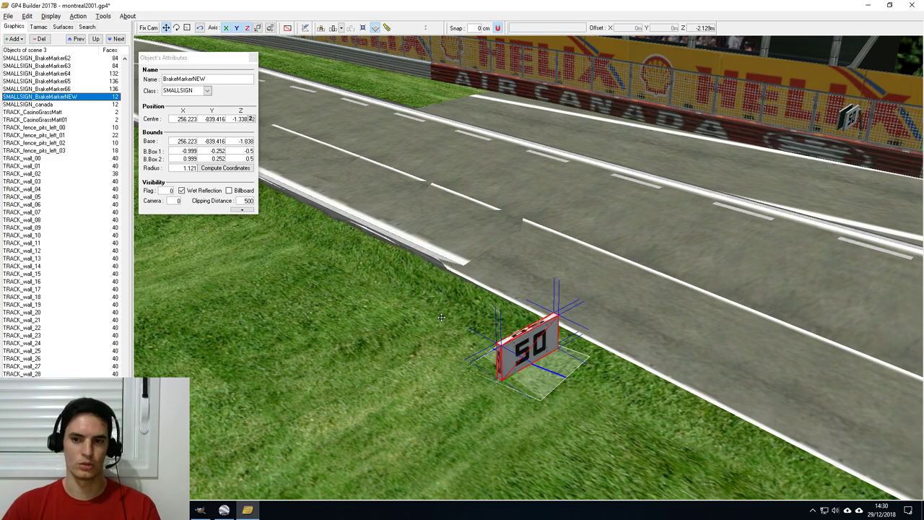
pyautogui.hotkey('ctrl', 'z')
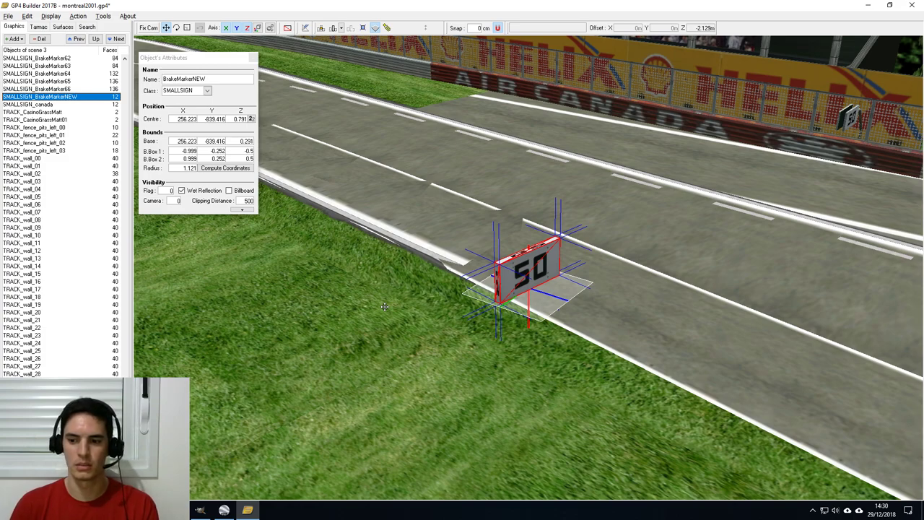
pyautogui.click(167, 30)
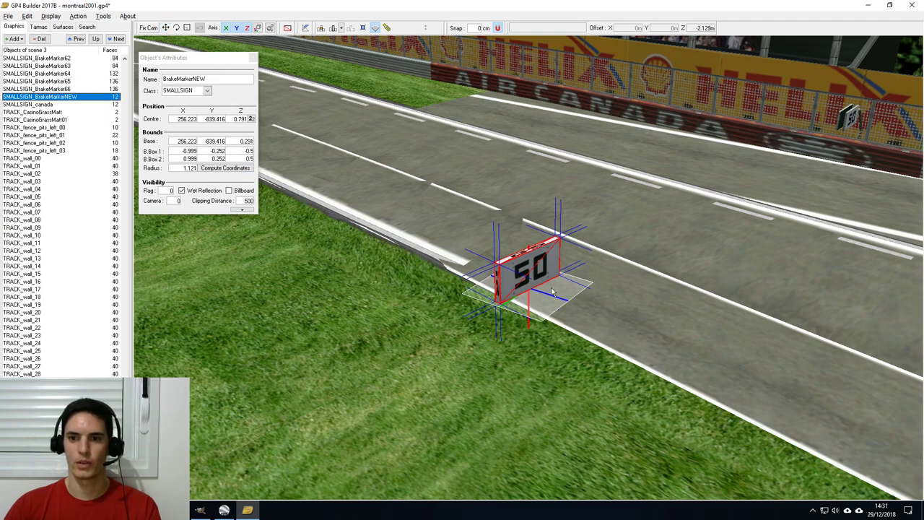
# Set the Base Z of the BrakeMarkerNEW sign to -1.838 and save the track file.
pyautogui.moveTo(237, 142); pyautogui.dragTo(267, 141)
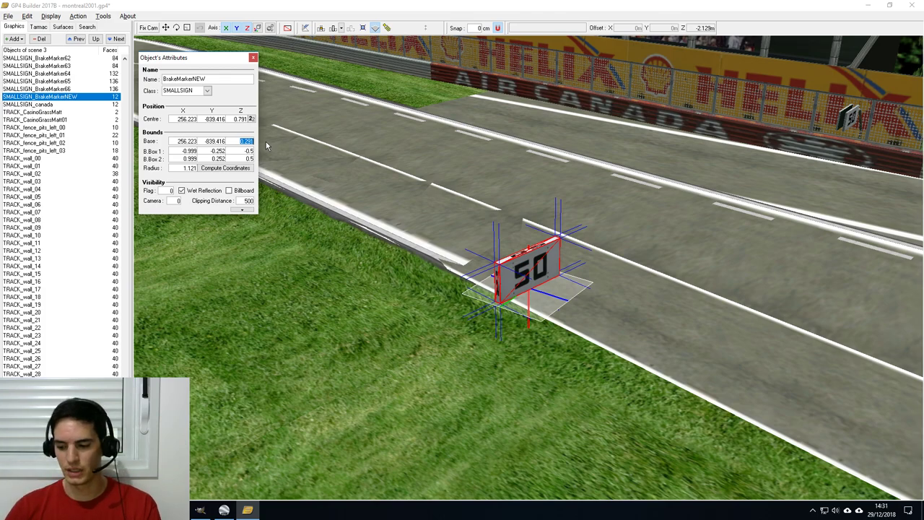
pyautogui.write('-1')
pyautogui.press('Return')
pyautogui.write('.838')
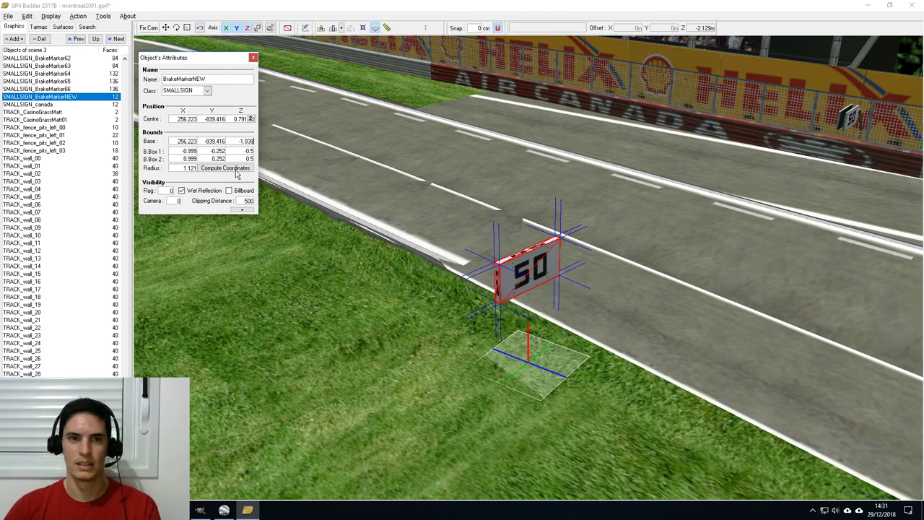
pyautogui.click(9, 17)
pyautogui.click(30, 58)
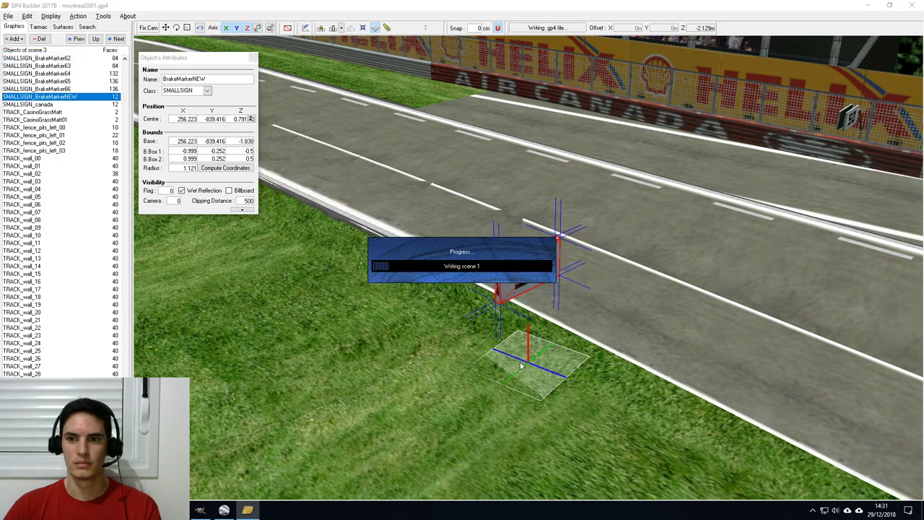
# Check the bounds of the existing 50 marker across the track and reselect the BrakeMarkerNEW sign for comparison.
pyautogui.moveTo(636, 366); pyautogui.dragTo(628, 322)
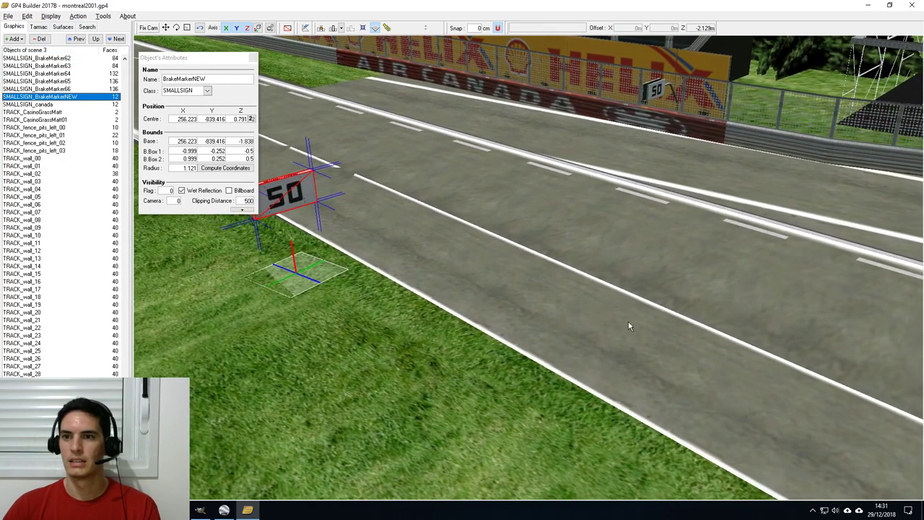
pyautogui.click(656, 91)
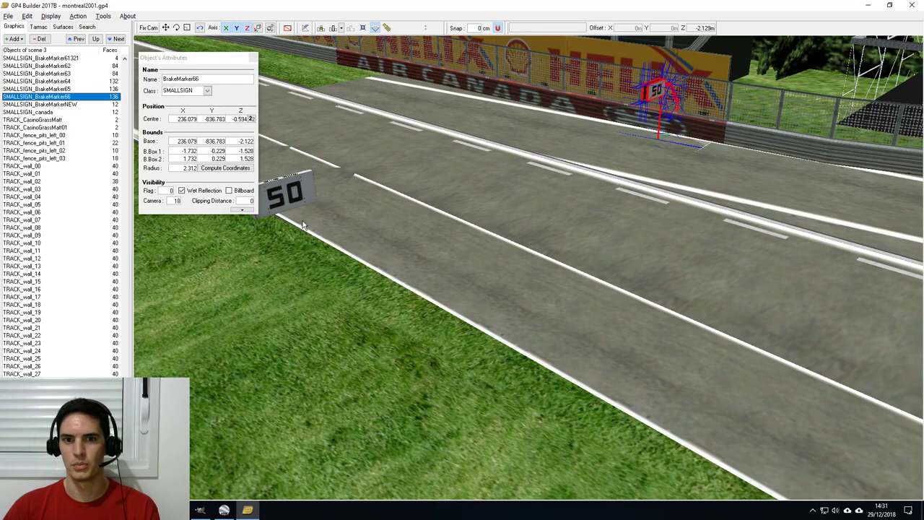
pyautogui.click(288, 195)
pyautogui.moveTo(365, 271); pyautogui.dragTo(452, 279)
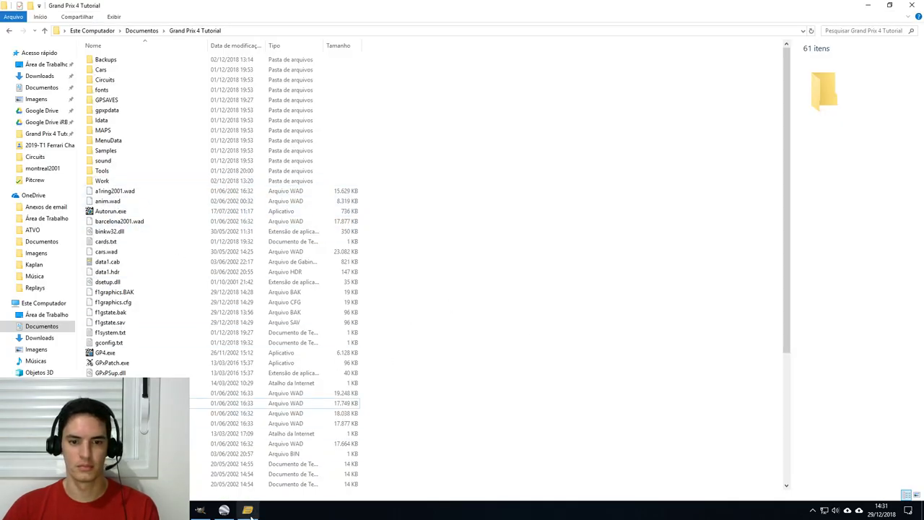
# Return to GP4 Builder and save montreal2001.gp4 again.
pyautogui.click(248, 510)
pyautogui.click(8, 16)
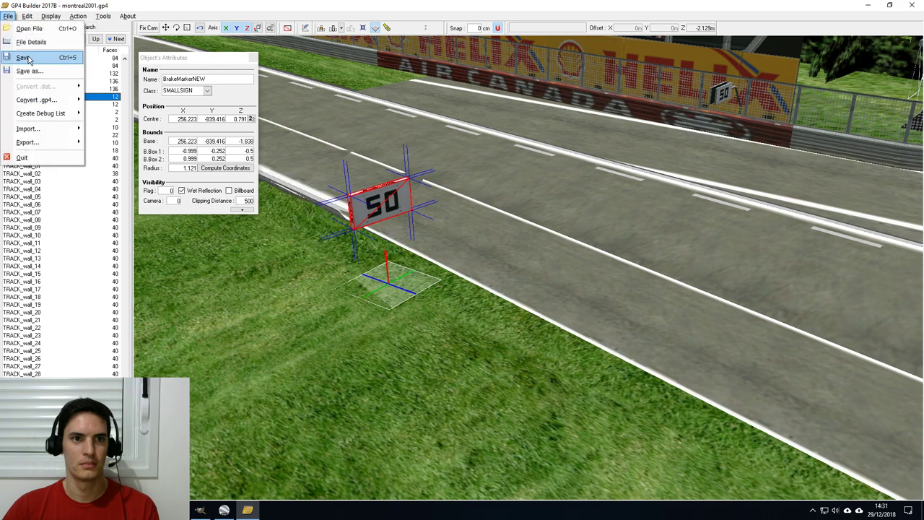
pyautogui.click(28, 58)
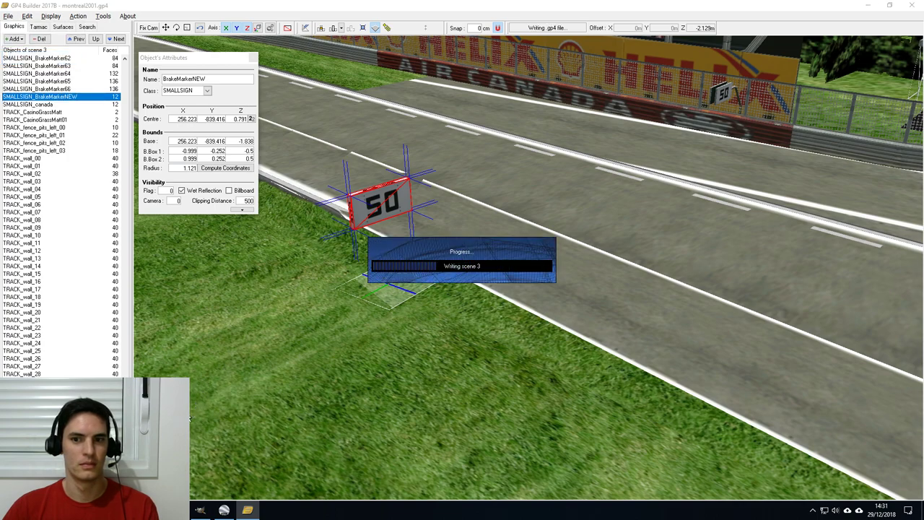
# Open WadUpdater 4.2 from the Tools folder, update montreal2001.wad with the saved track files and close the updater.
pyautogui.hotkey('alt', 'Tab')
pyautogui.doubleClick(101, 175)
pyautogui.doubleClick(114, 81)
pyautogui.click(119, 80)
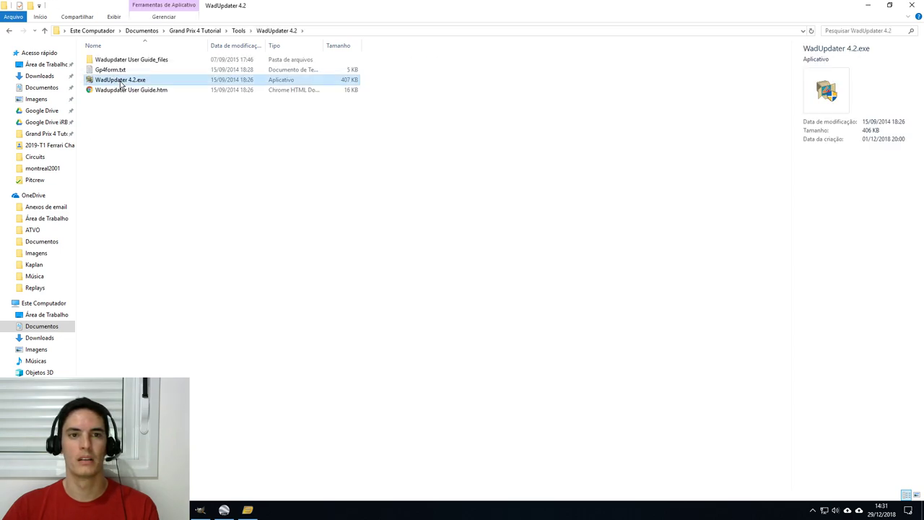
pyautogui.click(493, 281)
pyautogui.click(578, 222)
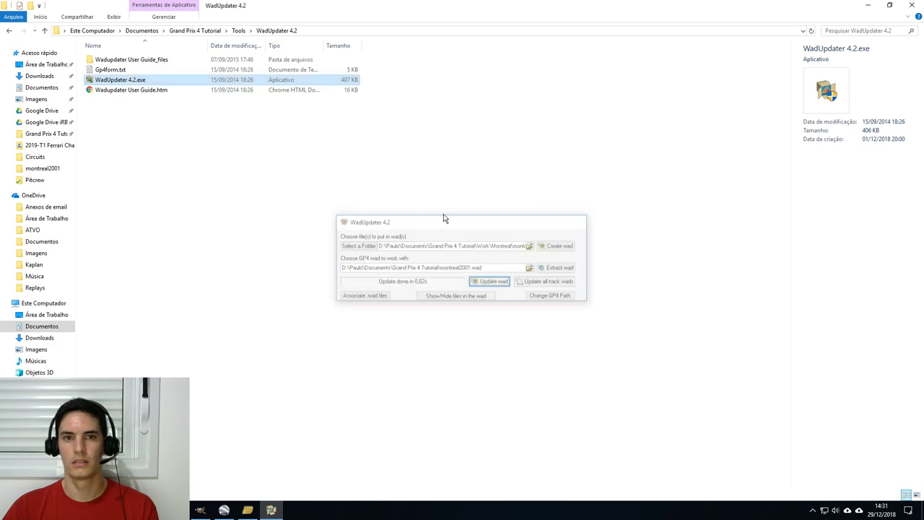
pyautogui.click(426, 177)
# Run GPxPatch.exe from the Grand Prix 4 Tutorial folder, start the game and enter its main menu.
pyautogui.click(193, 32)
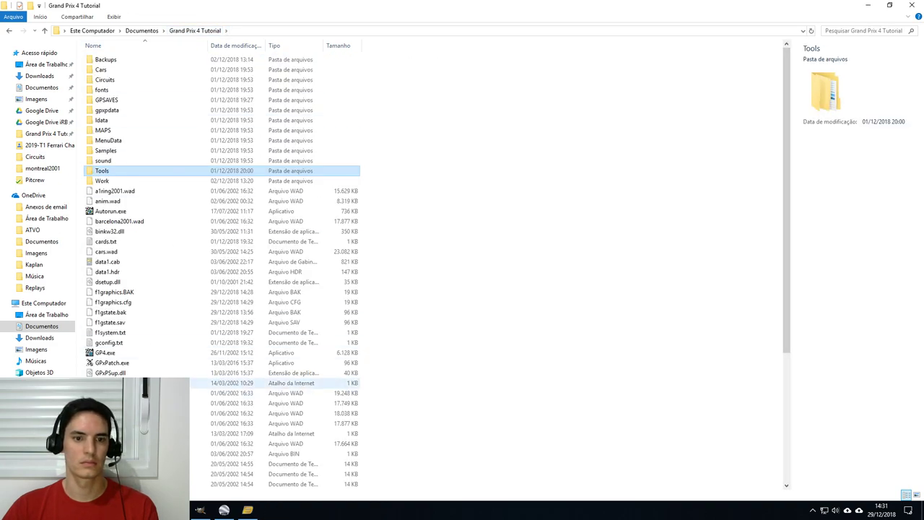
pyautogui.click(112, 363)
pyautogui.doubleClick(112, 363)
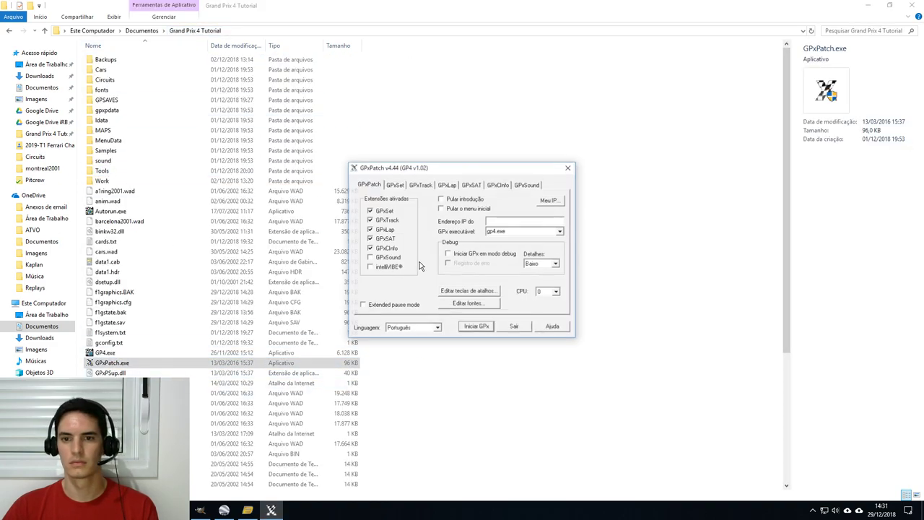
pyautogui.click(475, 324)
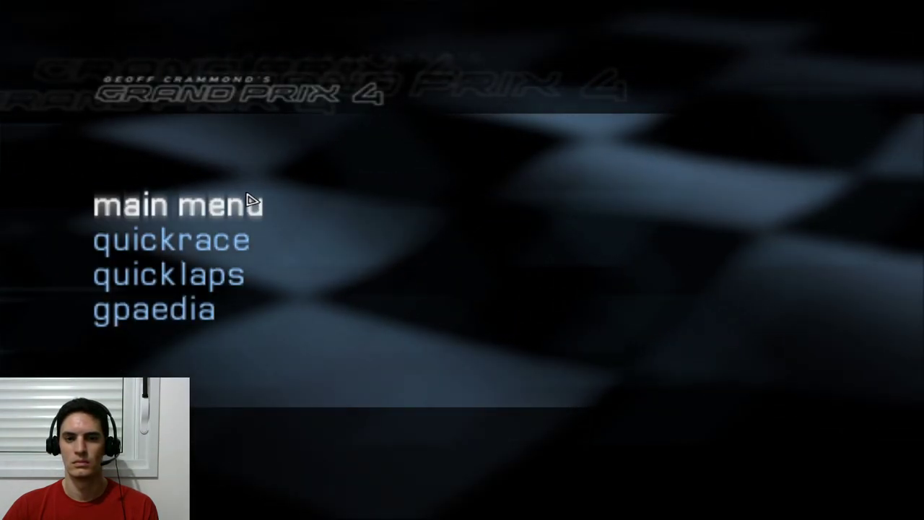
pyautogui.click(255, 203)
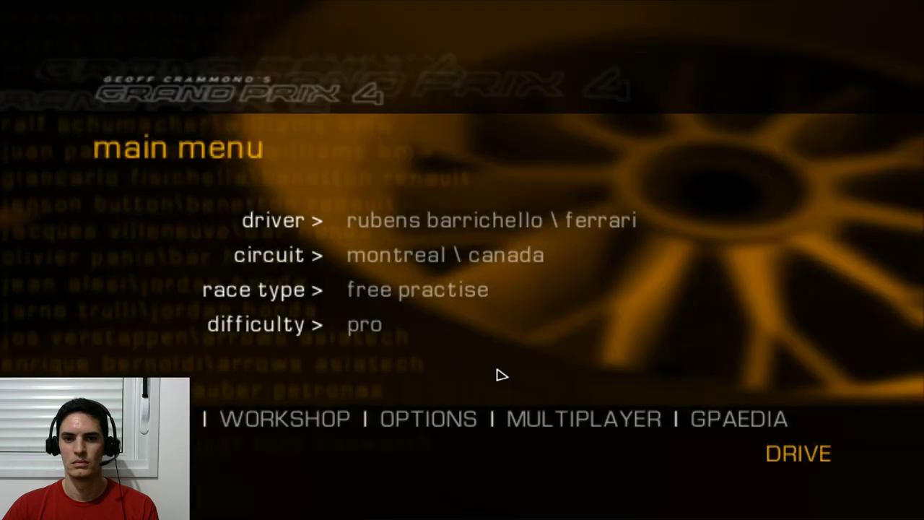
# Start a wet free practice session at Montreal and drive to the 50 brake markers to inspect their reflections.
pyautogui.click(801, 466)
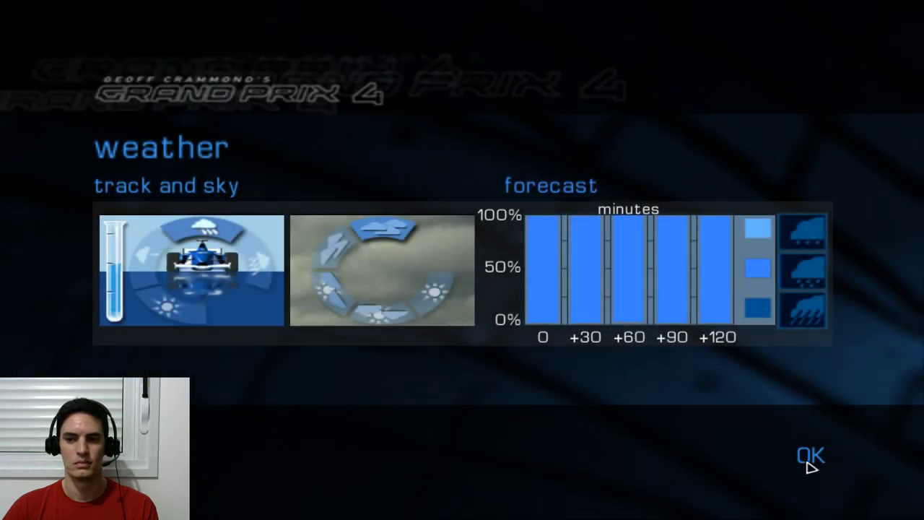
pyautogui.click(812, 455)
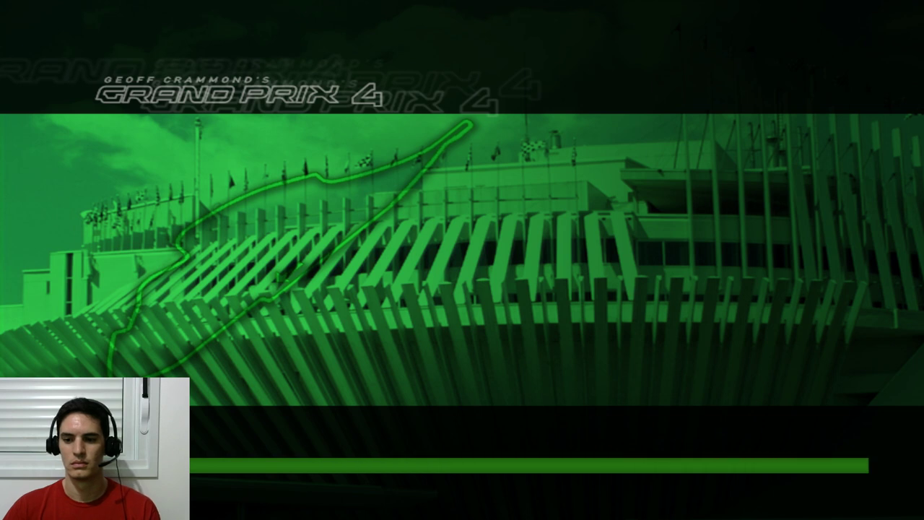
pyautogui.press('Return')
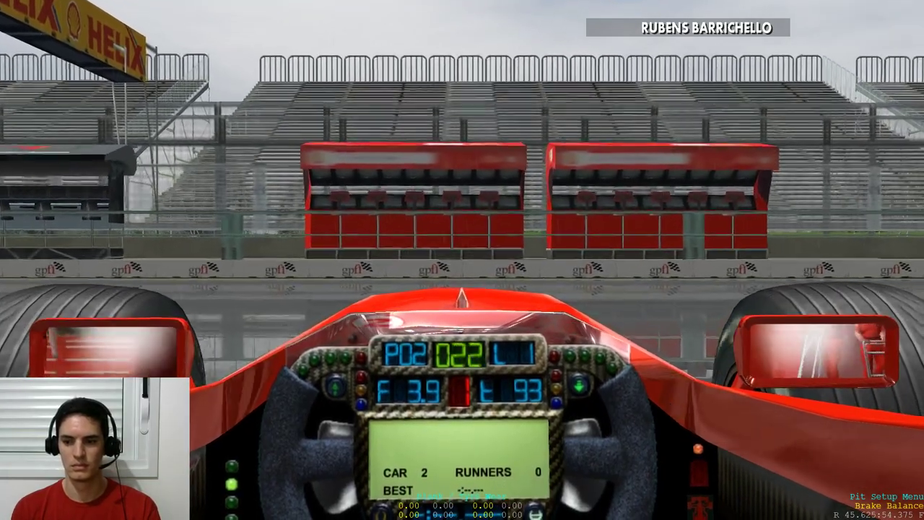
pyautogui.press('Home')
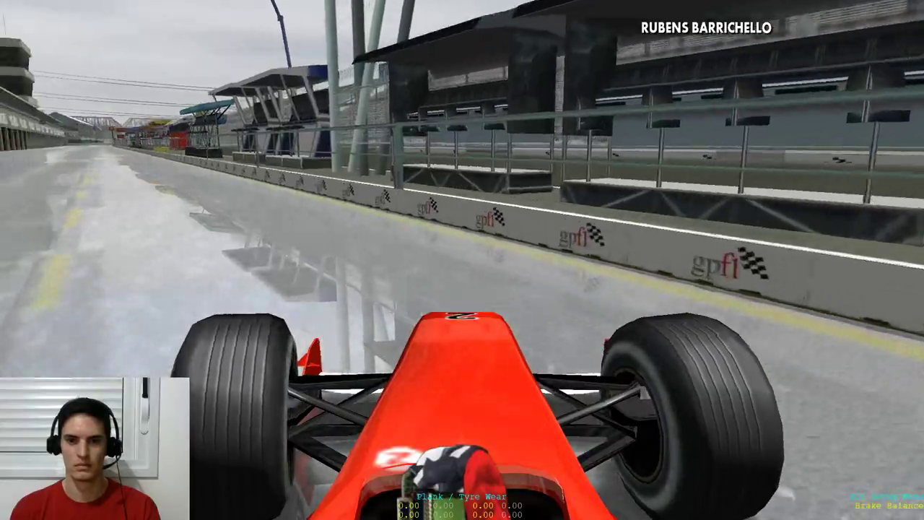
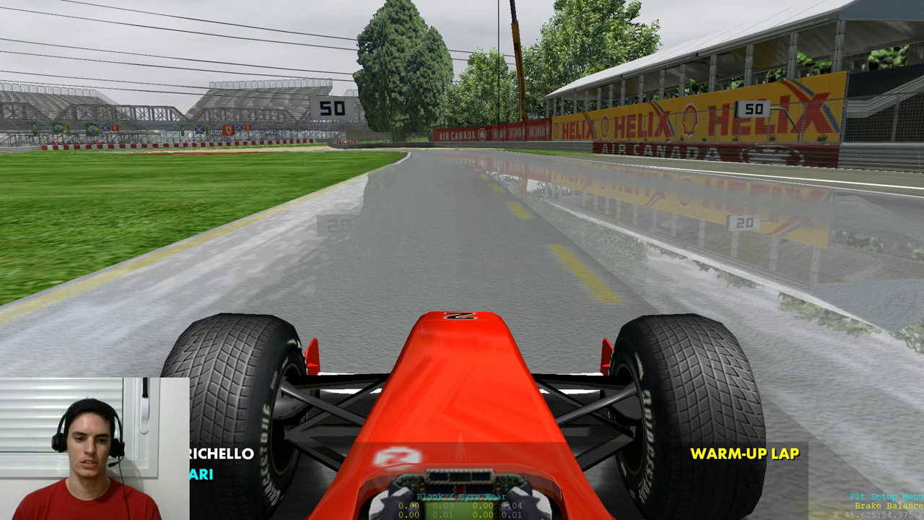
# Leave the practice session and quit Grand Prix 4 to the desktop.
pyautogui.press('m')
pyautogui.press('Escape')
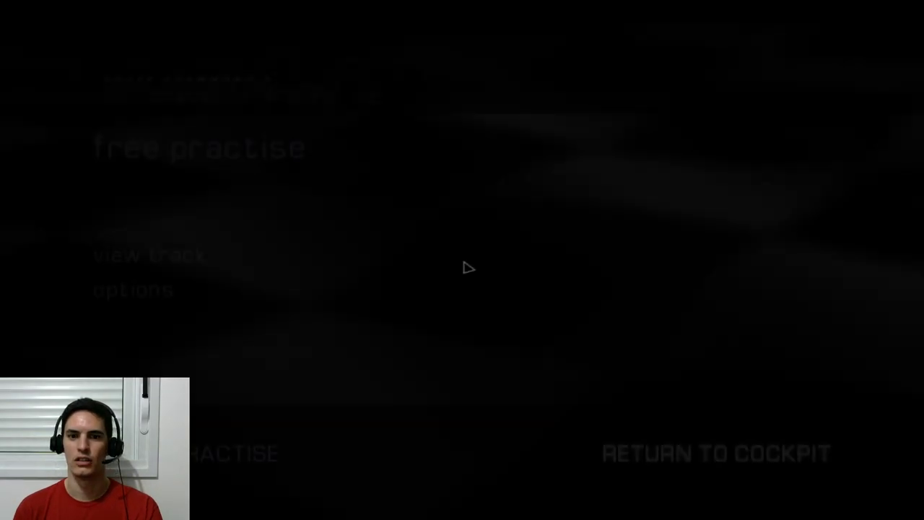
pyautogui.press('Escape')
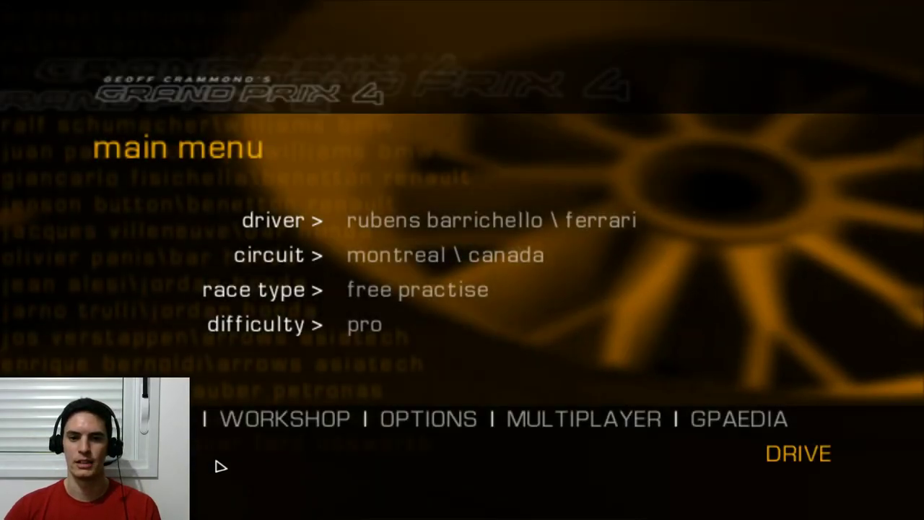
pyautogui.press('Escape')
pyautogui.click(594, 312)
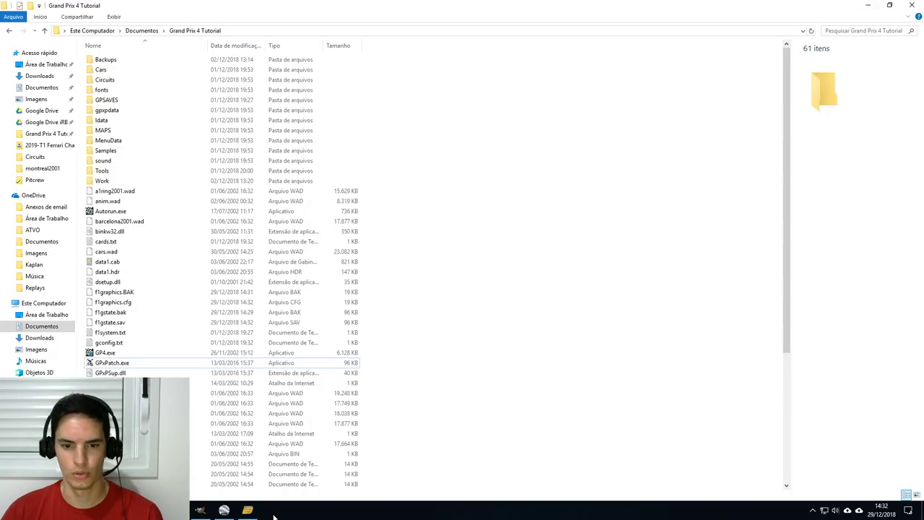
# Switch to GP4 Builder and examine the Montreal track from the new 50 marker towards the hairpin area.
pyautogui.click(250, 511)
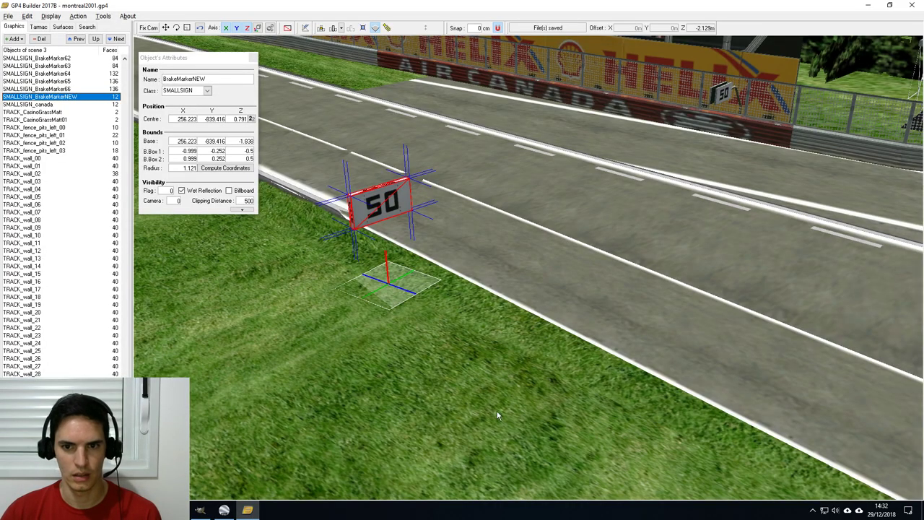
pyautogui.moveTo(619, 337); pyautogui.dragTo(601, 344, button='right')
pyautogui.moveTo(578, 325); pyautogui.dragTo(573, 491, button='right')
pyautogui.moveTo(510, 231)
pyautogui.mouseDown(button='right')
pyautogui.moveTo(546, 303)
pyautogui.moveTo(553, 380)
pyautogui.mouseUp(button='right')
pyautogui.moveTo(521, 216); pyautogui.dragTo(567, 376, button='right')
pyautogui.moveTo(534, 138); pyautogui.dragTo(630, 484, button='right')
pyautogui.moveTo(509, 100); pyautogui.dragTo(520, 476, button='right')
pyautogui.moveTo(668, 117); pyautogui.dragTo(273, 493, button='right')
# Compare the YouTube reference footage of the Montreal hairpin with the same section of track in GP4 Builder.
pyautogui.click(224, 510)
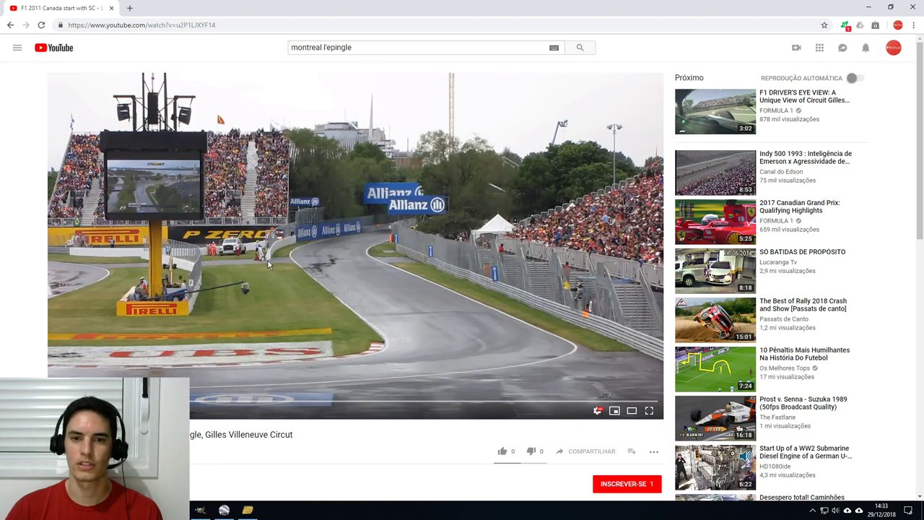
pyautogui.click(248, 509)
pyautogui.moveTo(586, 313); pyautogui.dragTo(565, 422)
pyautogui.moveTo(558, 212); pyautogui.dragTo(503, 332)
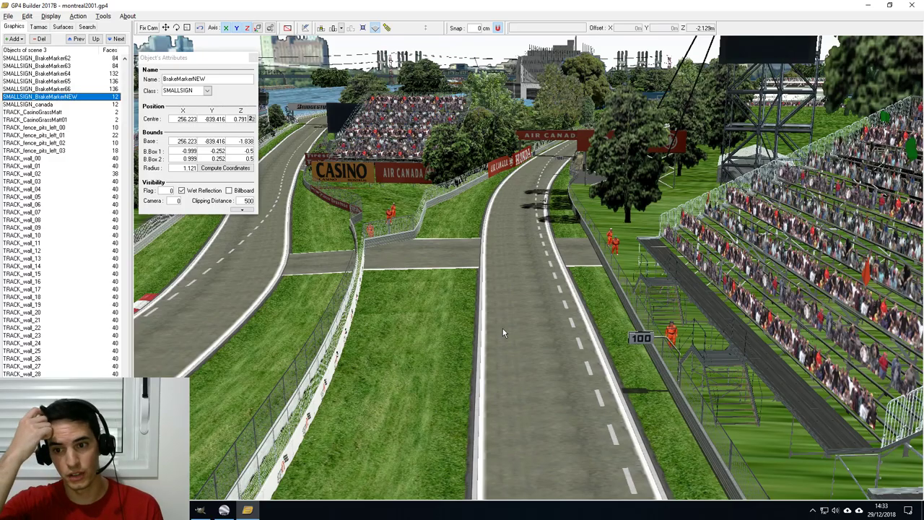
pyautogui.moveTo(502, 329); pyautogui.dragTo(549, 289)
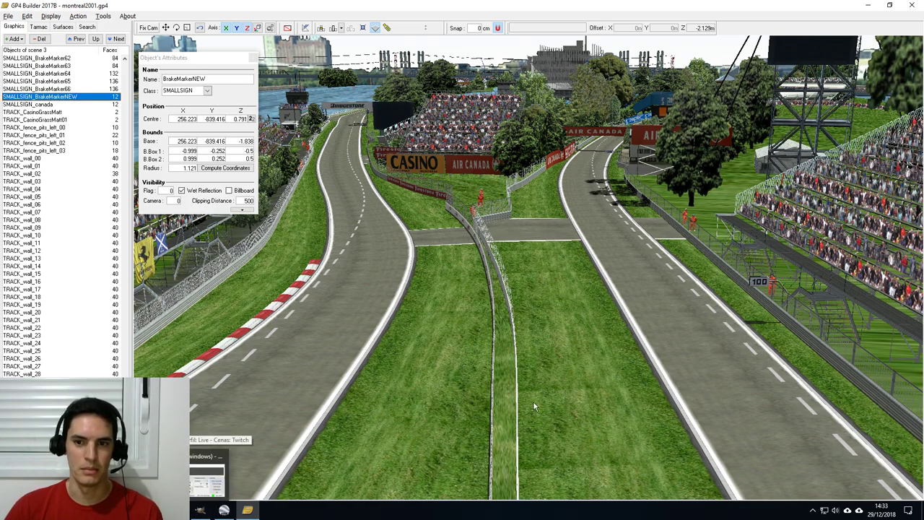
pyautogui.moveTo(573, 231); pyautogui.dragTo(549, 325)
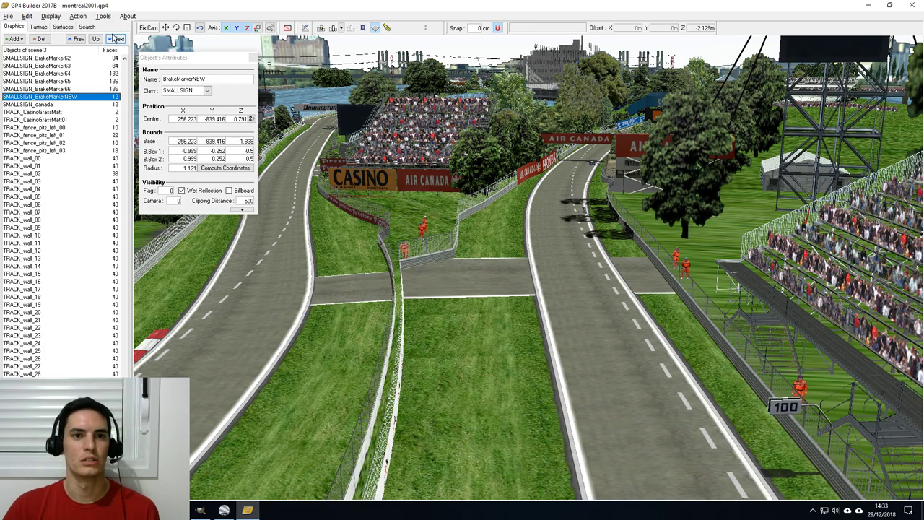
# Select the existing wall section bordering the grass beside the crossover road to identify it as the reference object.
pyautogui.moveTo(525, 322); pyautogui.dragTo(396, 269)
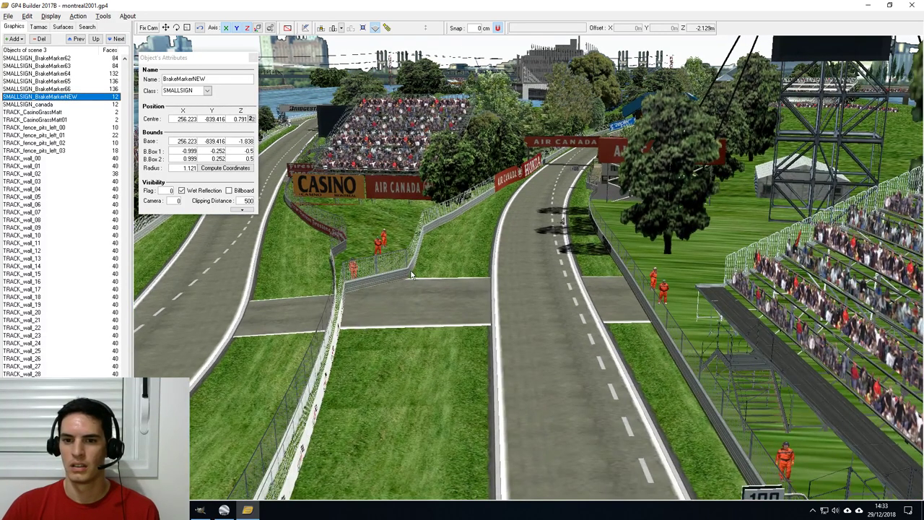
pyautogui.click(411, 274)
pyautogui.scroll(1, 542, 343)
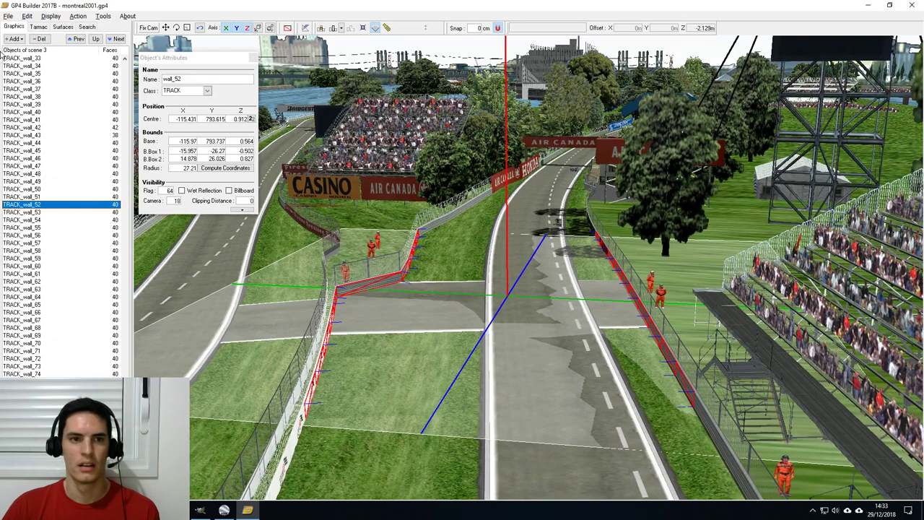
# Start a new Vertical Surface object named KubicaWall with class TRACK.
pyautogui.click(15, 38)
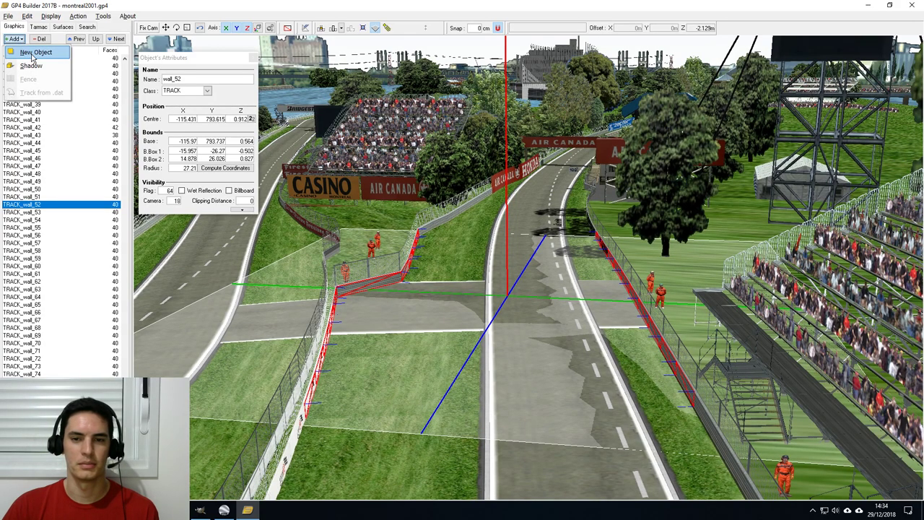
pyautogui.click(23, 56)
pyautogui.moveTo(248, 257); pyautogui.dragTo(254, 109)
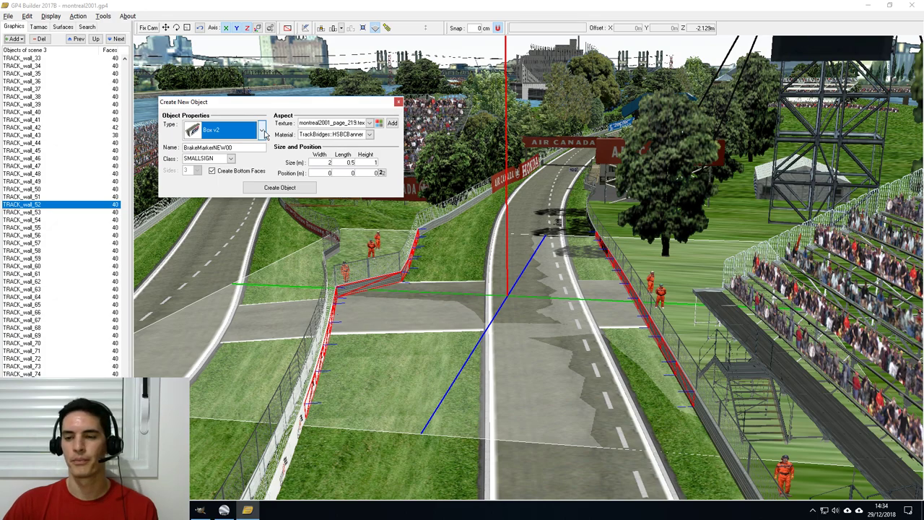
pyautogui.click(262, 130)
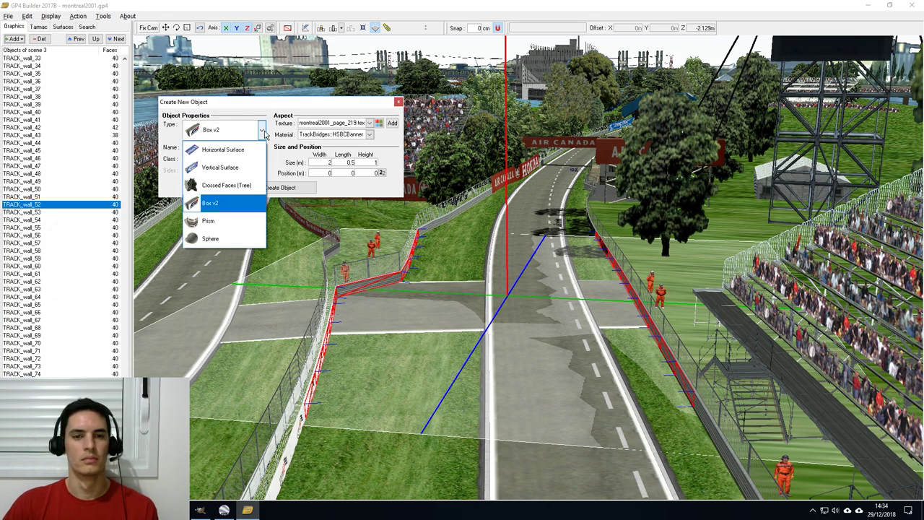
pyautogui.click(253, 168)
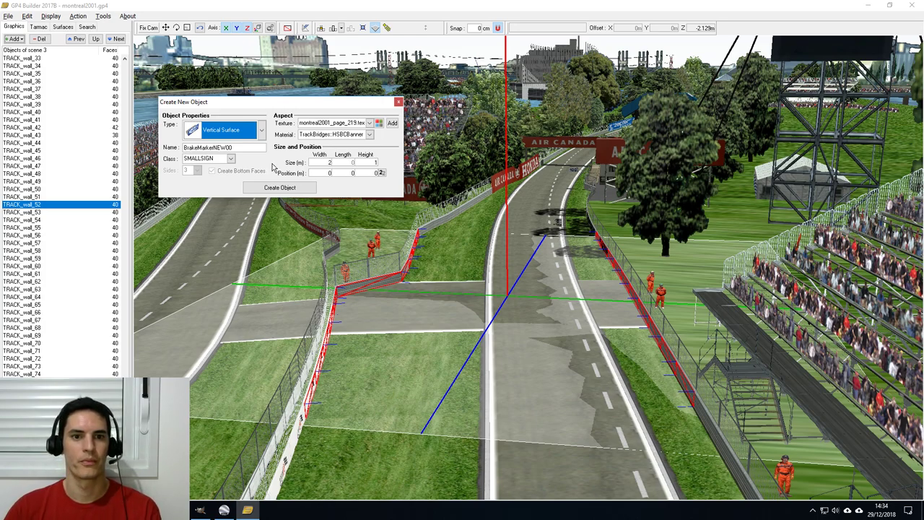
pyautogui.doubleClick(257, 148)
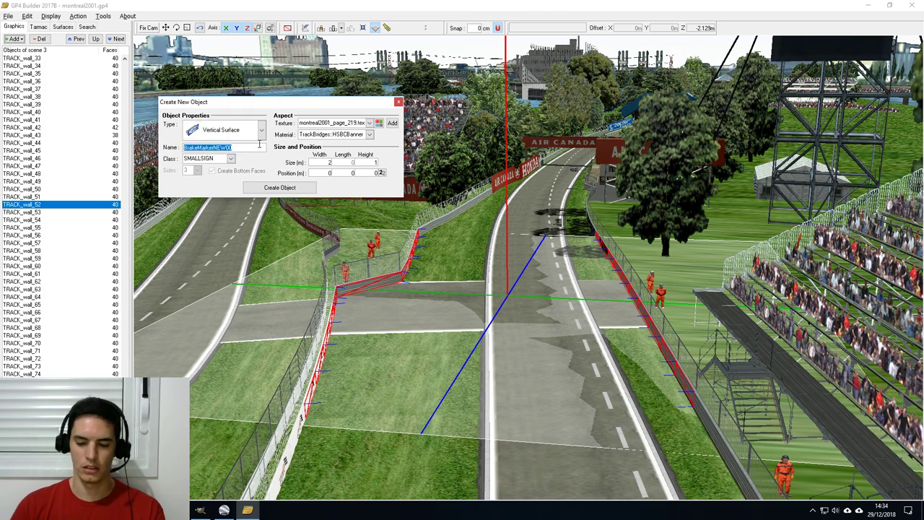
pyautogui.write('KubicaWall')
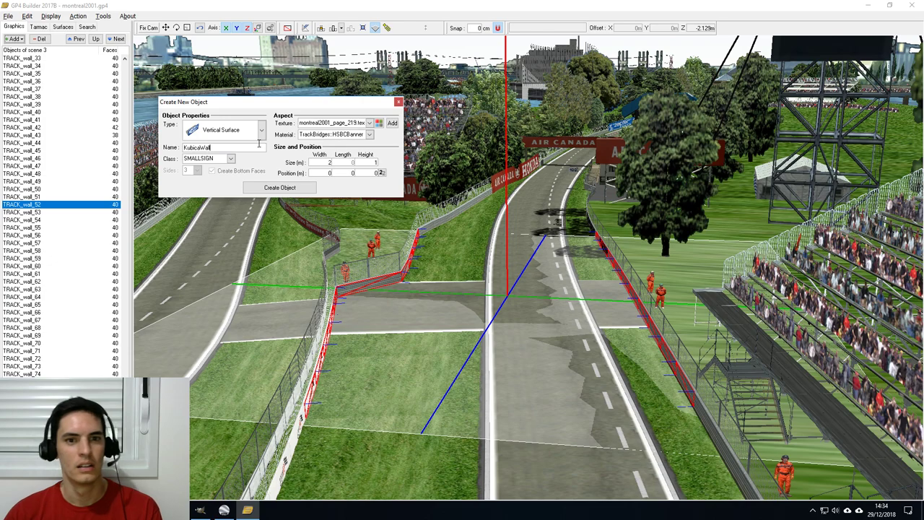
pyautogui.click(230, 159)
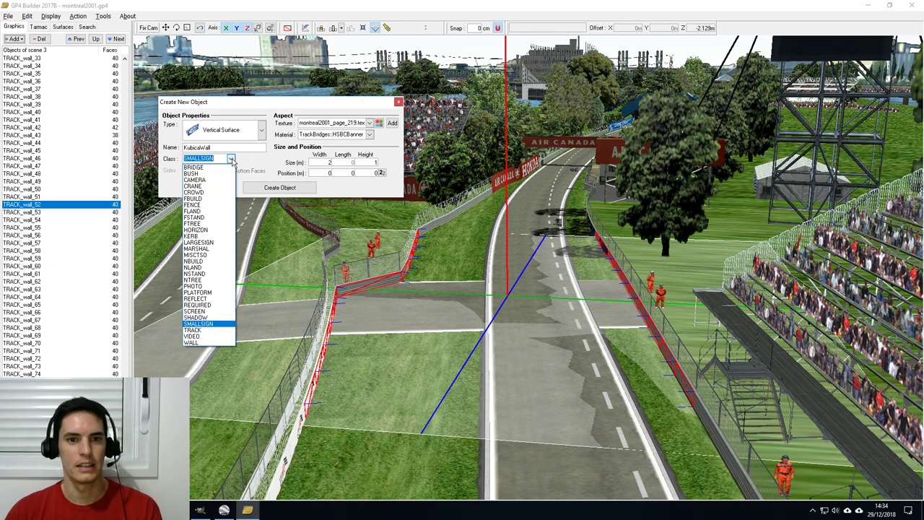
pyautogui.click(211, 331)
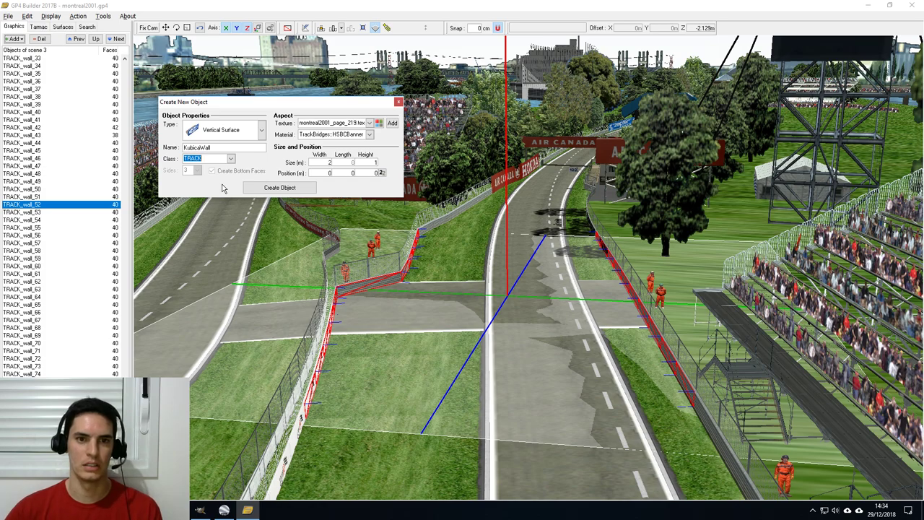
# Browse the textures and assign montreal2001_page_032, the concrete texture, to the new object.
pyautogui.click(378, 124)
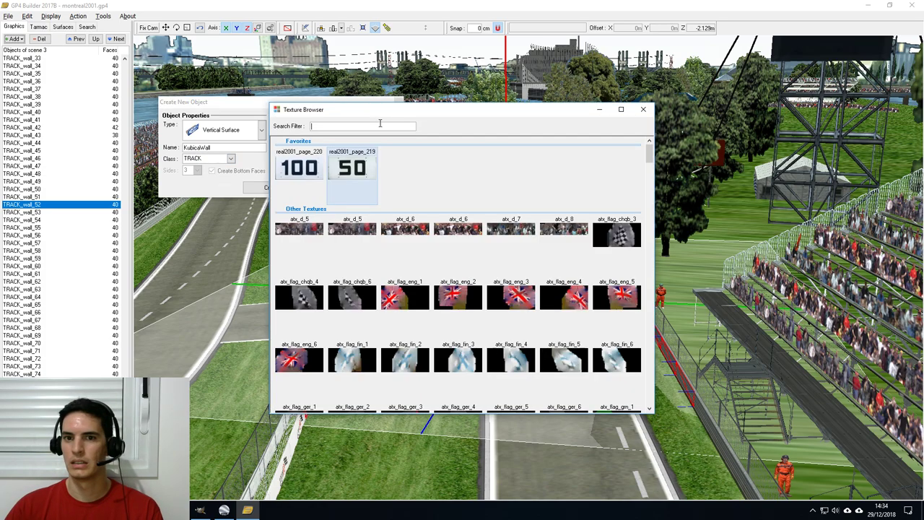
pyautogui.moveTo(649, 153); pyautogui.dragTo(652, 202)
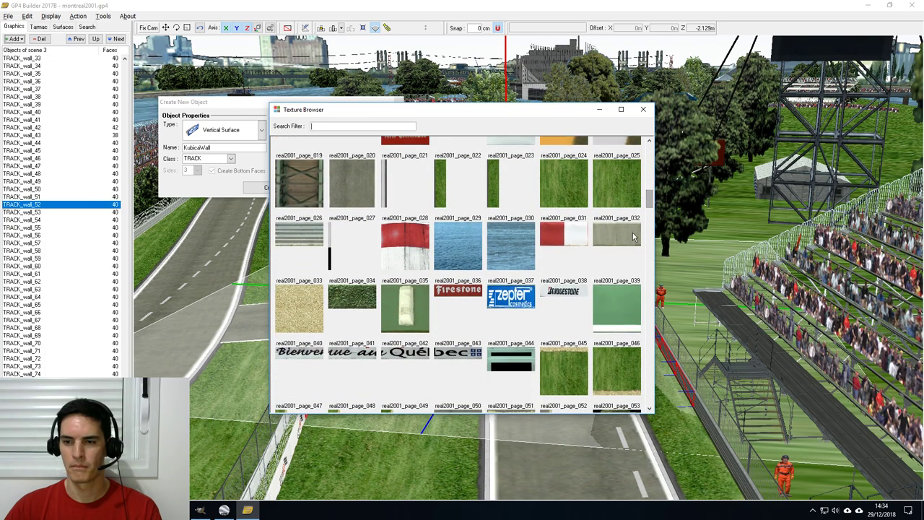
pyautogui.scroll(-3, 596, 251)
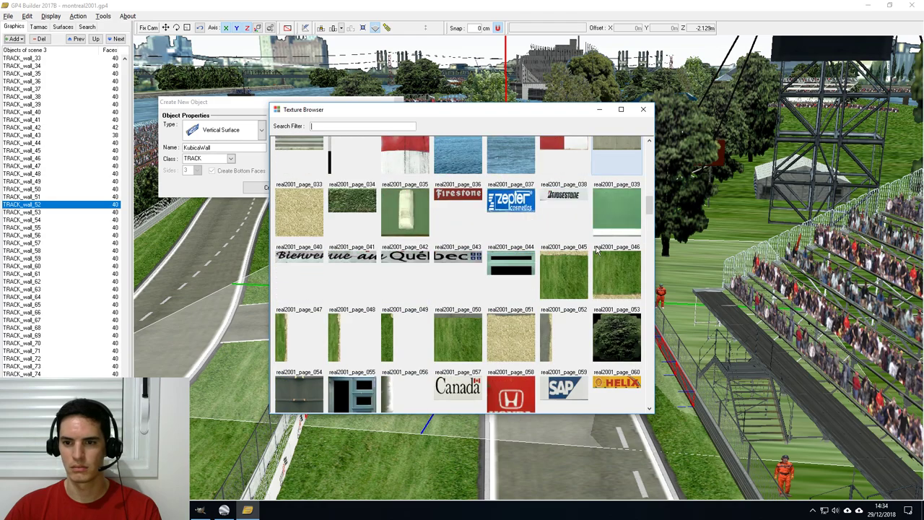
pyautogui.scroll(4, 605, 247)
pyautogui.scroll(-5, 605, 246)
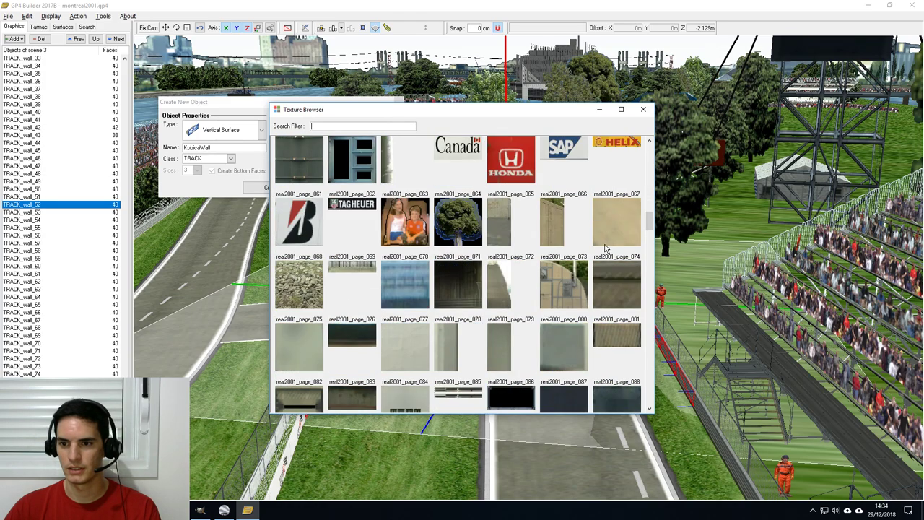
pyautogui.moveTo(651, 225); pyautogui.dragTo(641, 194)
pyautogui.doubleClick(609, 362)
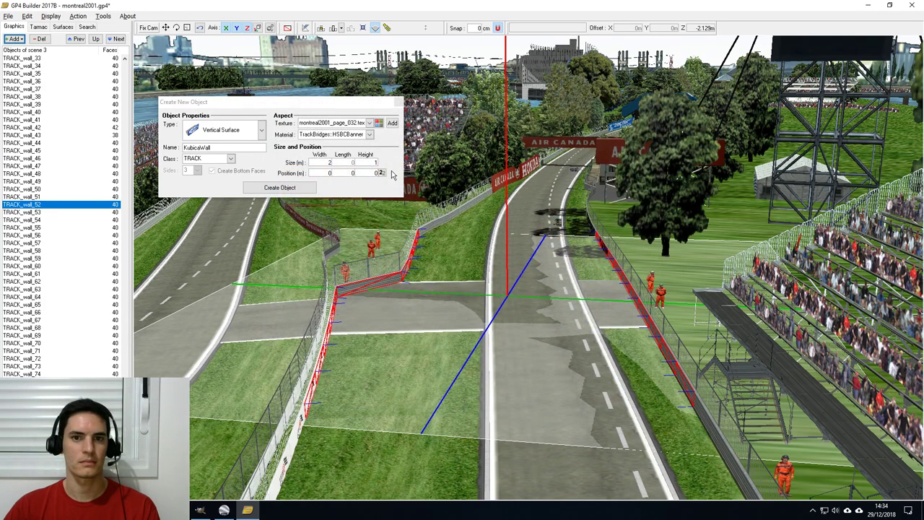
# Set the surface's width to 50 m, keeping its height at 1 m, and create the object.
pyautogui.click(351, 180)
pyautogui.doubleClick(326, 163)
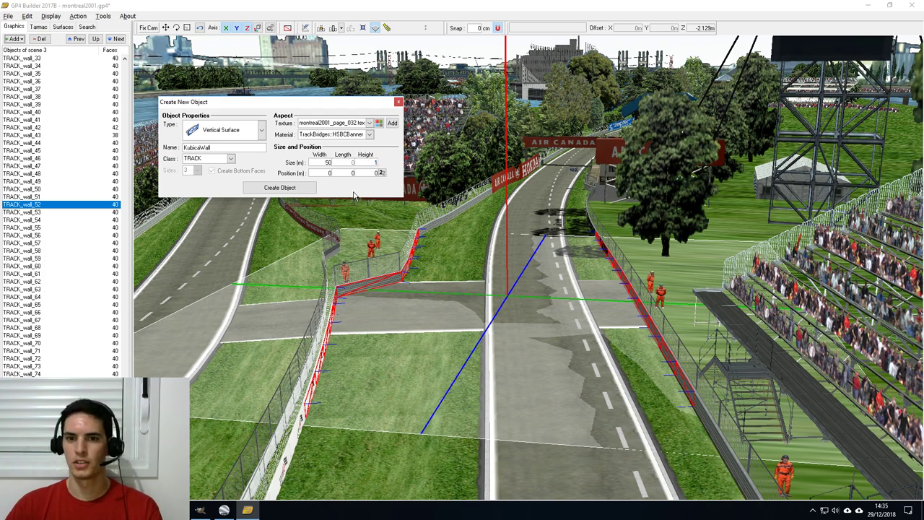
pyautogui.click(292, 190)
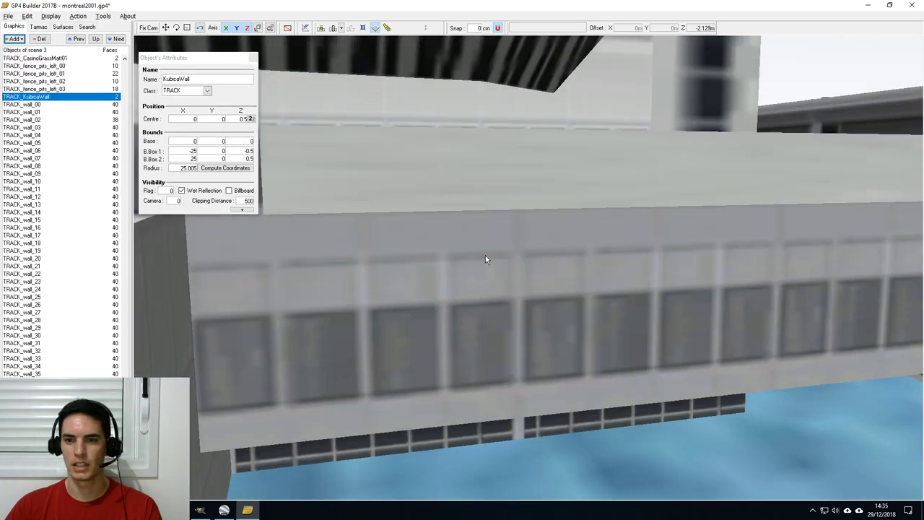
pyautogui.moveTo(485, 256); pyautogui.dragTo(565, 271, button='middle')
pyautogui.scroll(3, 546, 249)
pyautogui.moveTo(420, 281); pyautogui.dragTo(555, 274, button='middle')
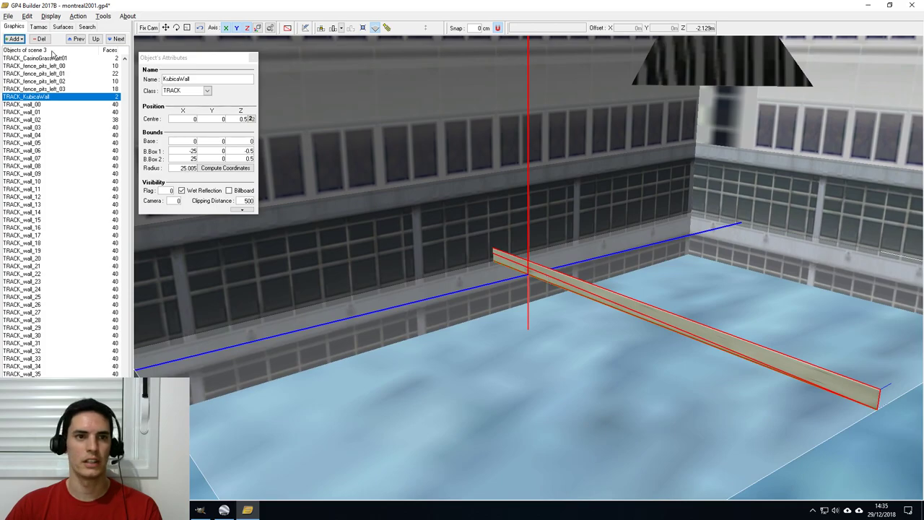
# Align KubicaWall's centre on TRACK_wall_52 in X, Y and Z.
pyautogui.click(28, 18)
pyautogui.moveTo(102, 128)
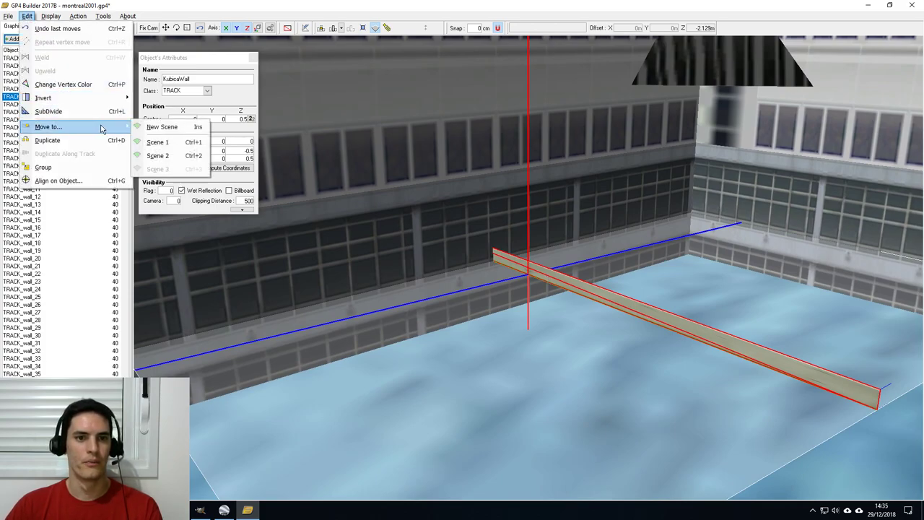
pyautogui.click(93, 181)
pyautogui.moveTo(356, 297); pyautogui.dragTo(355, 359)
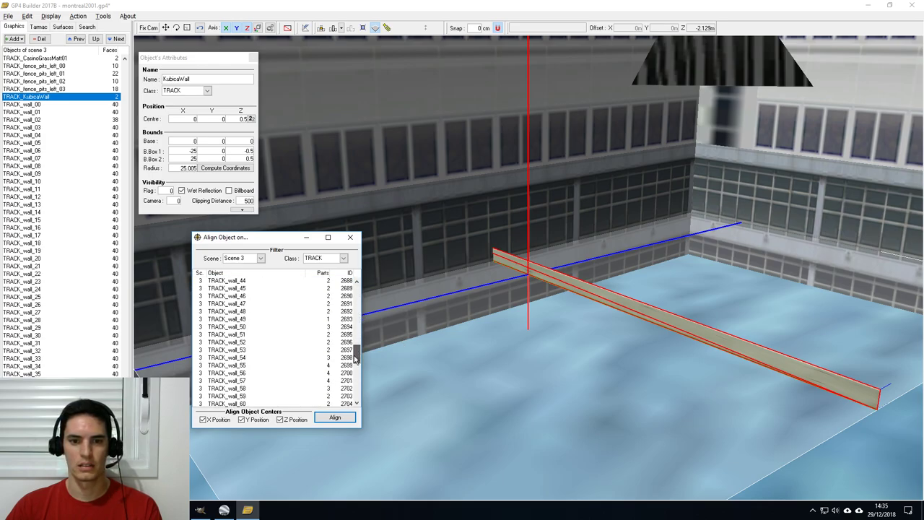
pyautogui.click(250, 342)
pyautogui.click(335, 418)
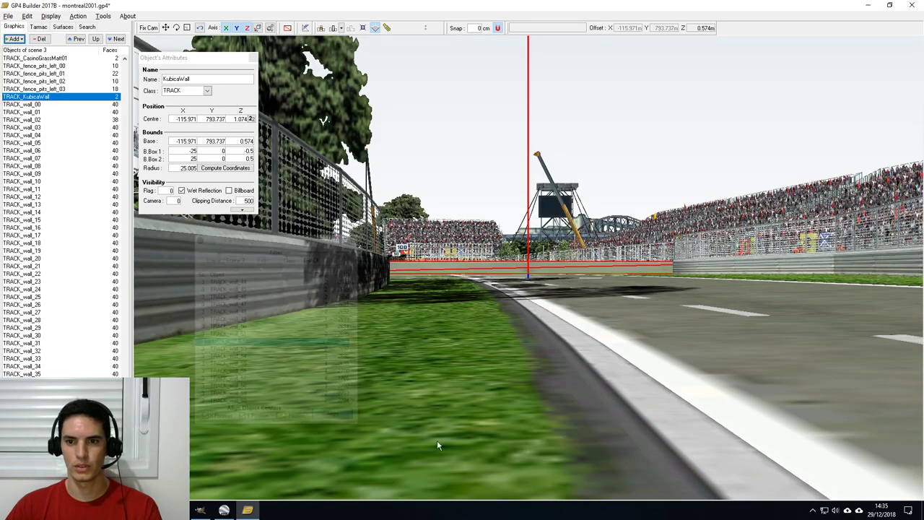
# Move and rotate KubicaWall so it runs along the grass strip between the track edge and the fence, beyond the crossover road.
pyautogui.moveTo(529, 332); pyautogui.dragTo(424, 267, button='middle')
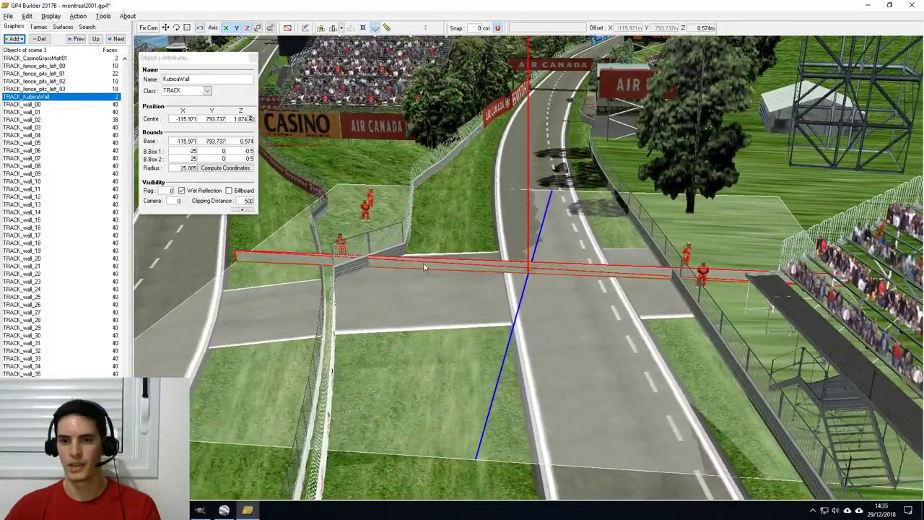
pyautogui.moveTo(533, 304); pyautogui.dragTo(452, 242, button='middle')
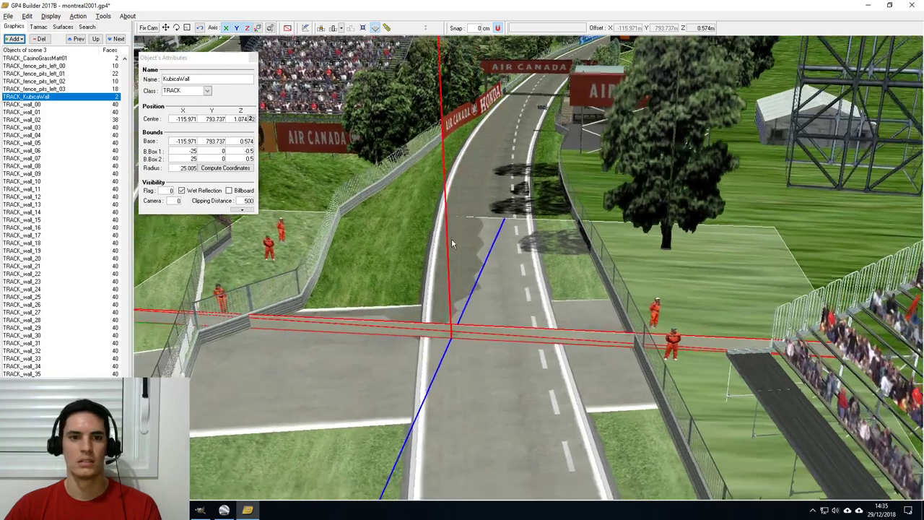
pyautogui.moveTo(452, 243); pyautogui.dragTo(454, 249)
pyautogui.click(165, 28)
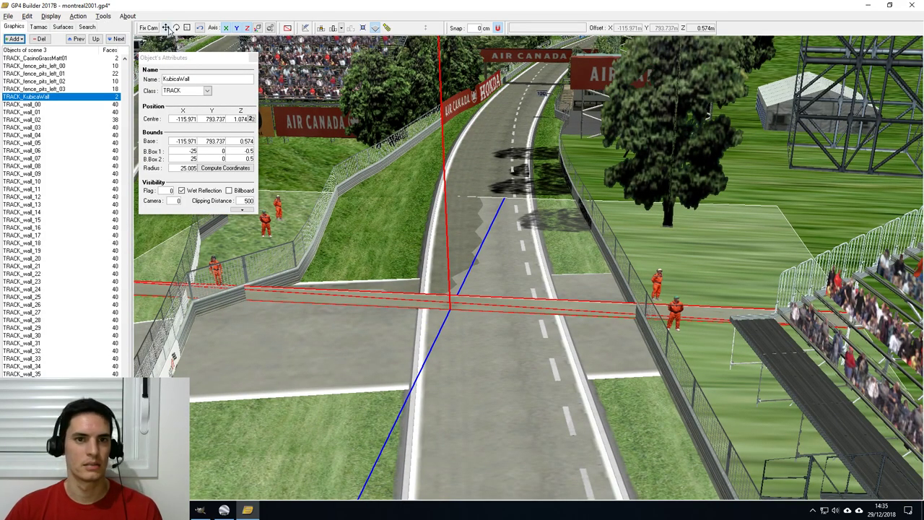
pyautogui.moveTo(353, 198); pyautogui.dragTo(556, 180)
pyautogui.click(177, 27)
pyautogui.moveTo(485, 213); pyautogui.dragTo(490, 213)
pyautogui.click(167, 28)
pyautogui.moveTo(503, 353); pyautogui.dragTo(393, 117)
pyautogui.moveTo(470, 392); pyautogui.dragTo(467, 220)
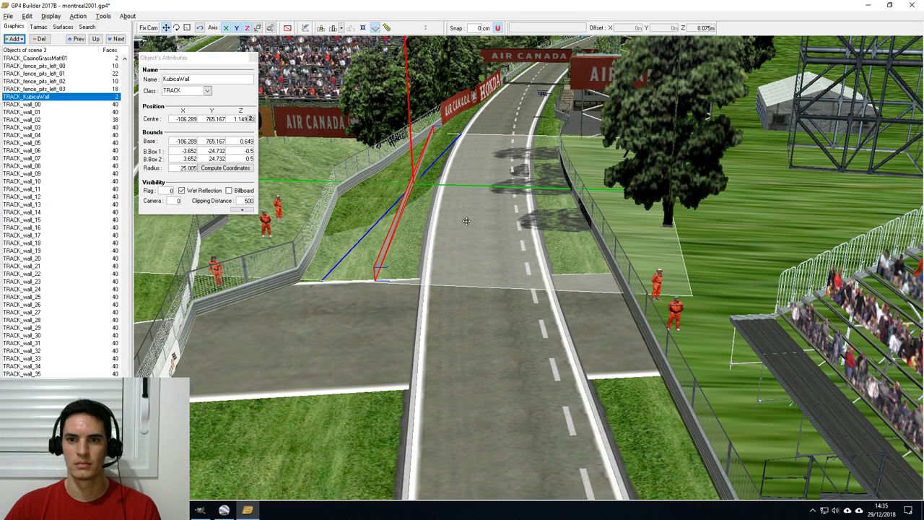
pyautogui.click(165, 29)
# Save the montreal2001.gp4 track file.
pyautogui.moveTo(483, 273); pyautogui.dragTo(556, 340)
pyautogui.moveTo(555, 335)
pyautogui.mouseDown(button='right')
pyautogui.moveTo(566, 317)
pyautogui.moveTo(577, 334)
pyautogui.moveTo(565, 344)
pyautogui.mouseUp(button='right')
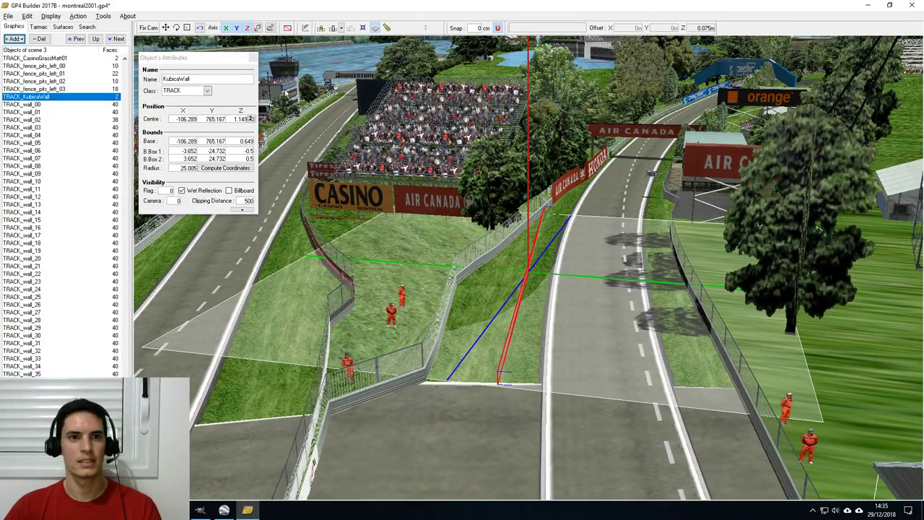
pyautogui.click(9, 17)
pyautogui.click(29, 58)
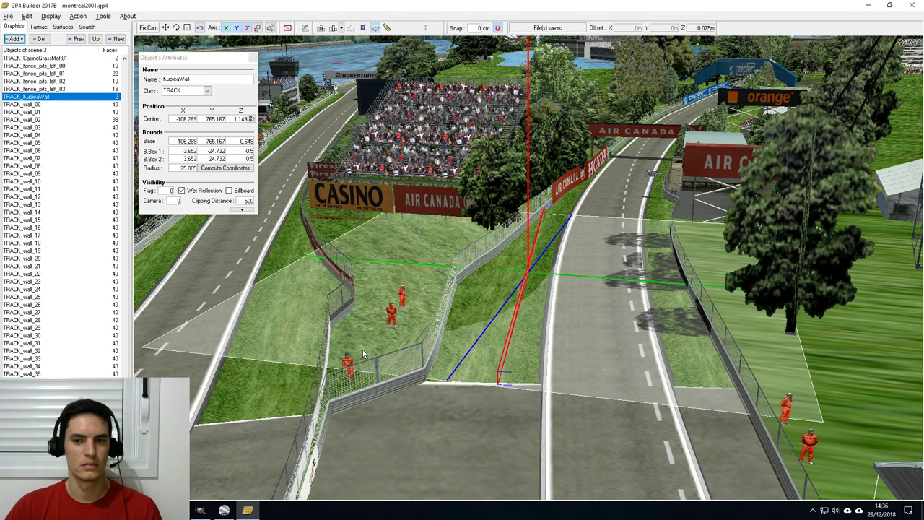
# Switch to the Grand Prix 4 Tutorial folder in File Explorer and run WadUpdater 4.2.exe from its Tools subfolder.
pyautogui.hotkey('alt', 'Tab')
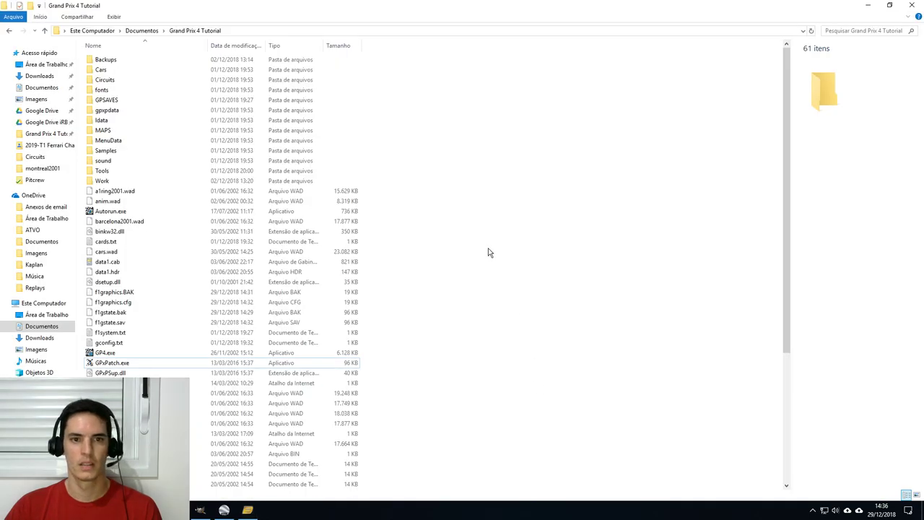
pyautogui.doubleClick(107, 171)
pyautogui.doubleClick(119, 81)
pyautogui.doubleClick(120, 81)
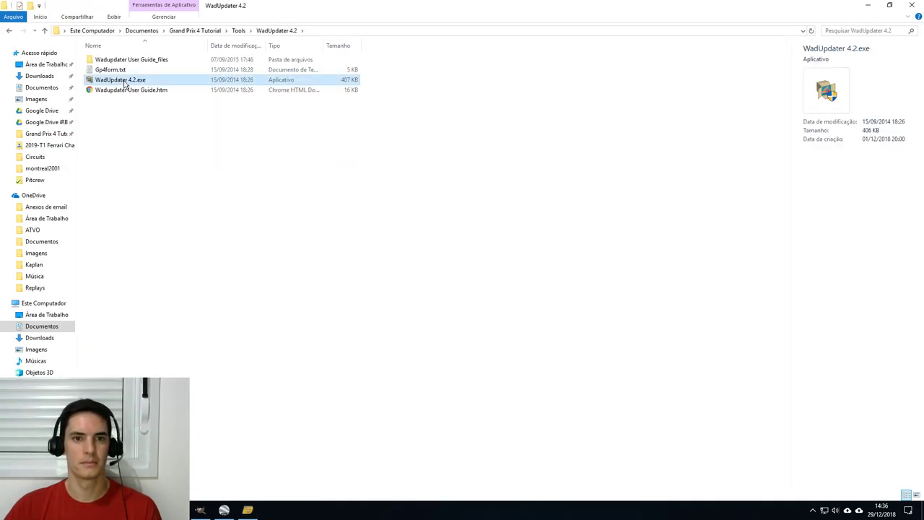
pyautogui.click(498, 282)
pyautogui.click(578, 222)
# Launch Grand Prix 4 through GPxPatch.exe in the Grand Prix 4 Tutorial folder and go to the game's main menu.
pyautogui.click(189, 33)
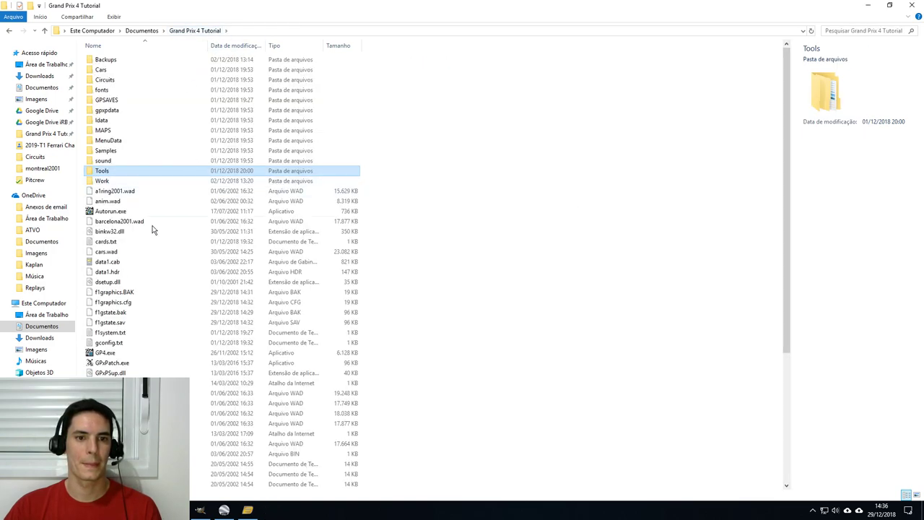
pyautogui.doubleClick(116, 362)
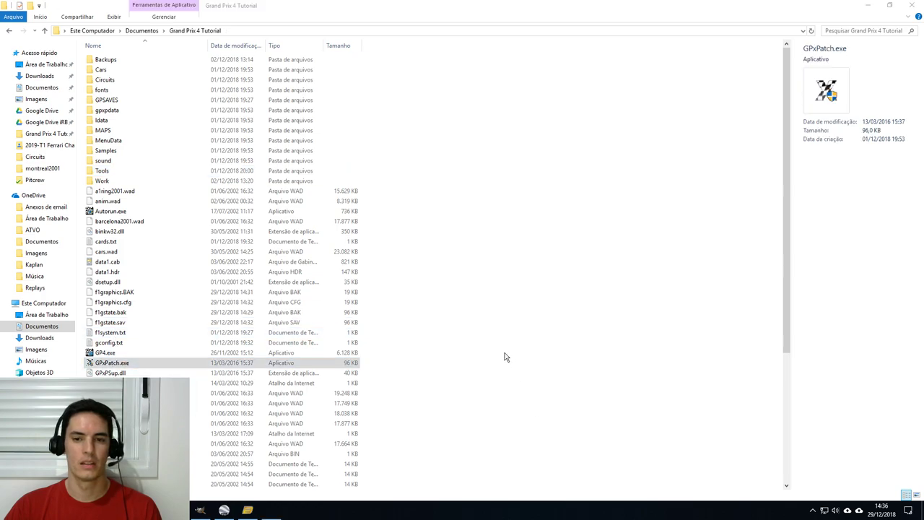
pyautogui.click(488, 331)
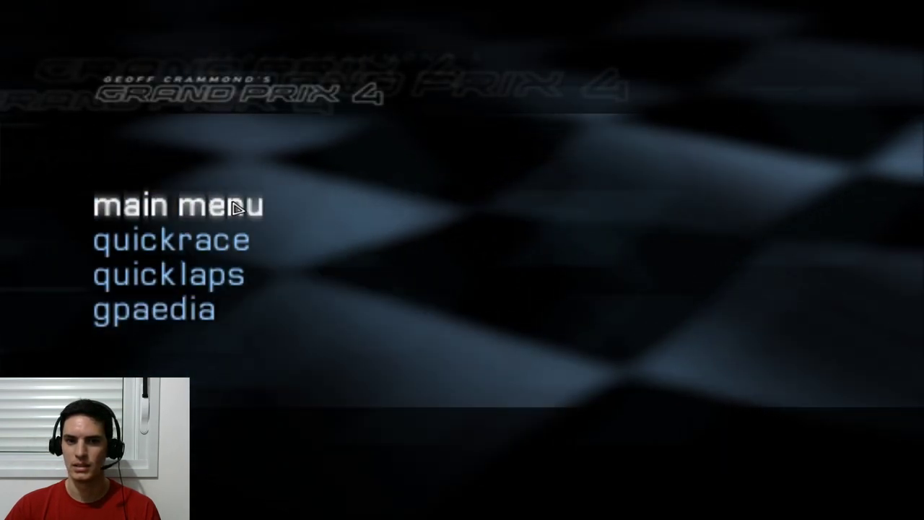
pyautogui.click(234, 206)
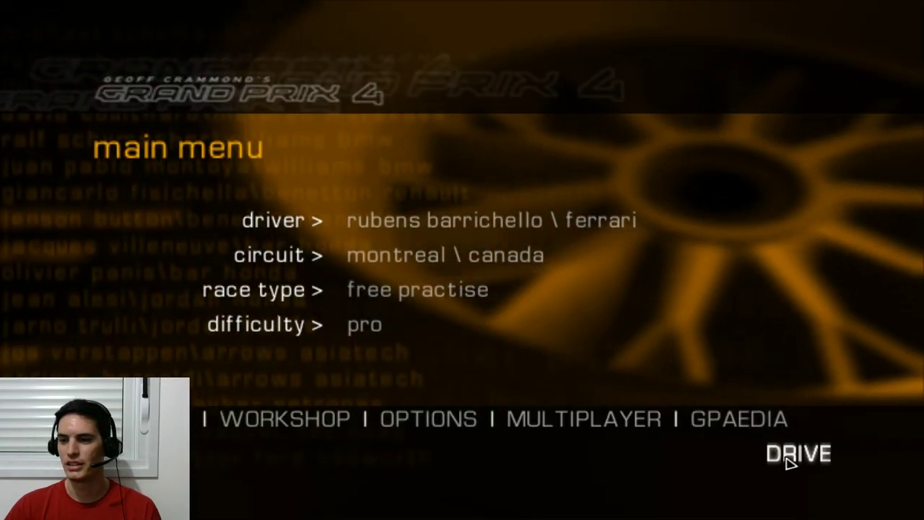
pyautogui.click(788, 462)
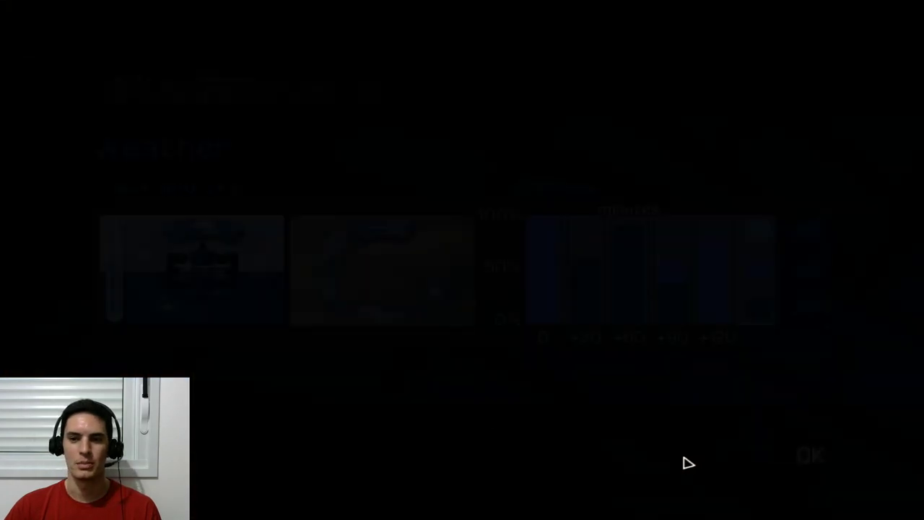
pyautogui.press('Escape')
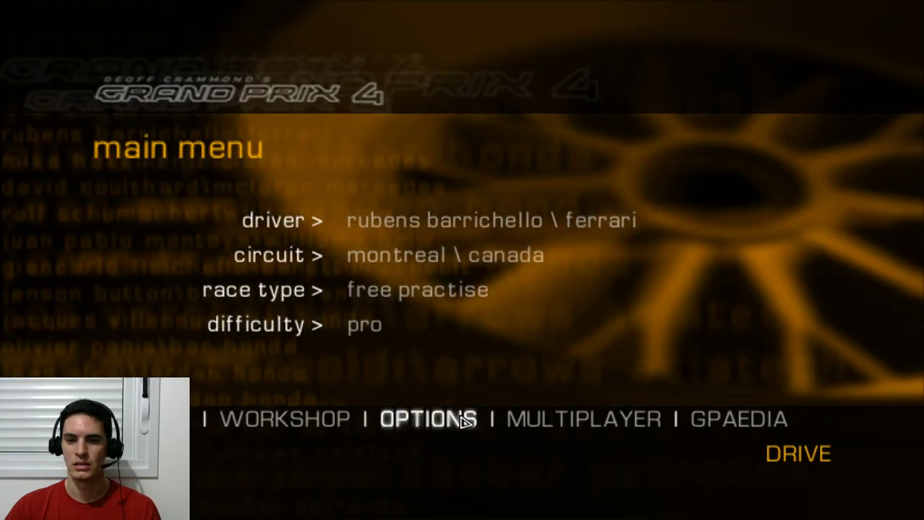
# Check the race options within the game options and return to the main menu.
pyautogui.click(428, 419)
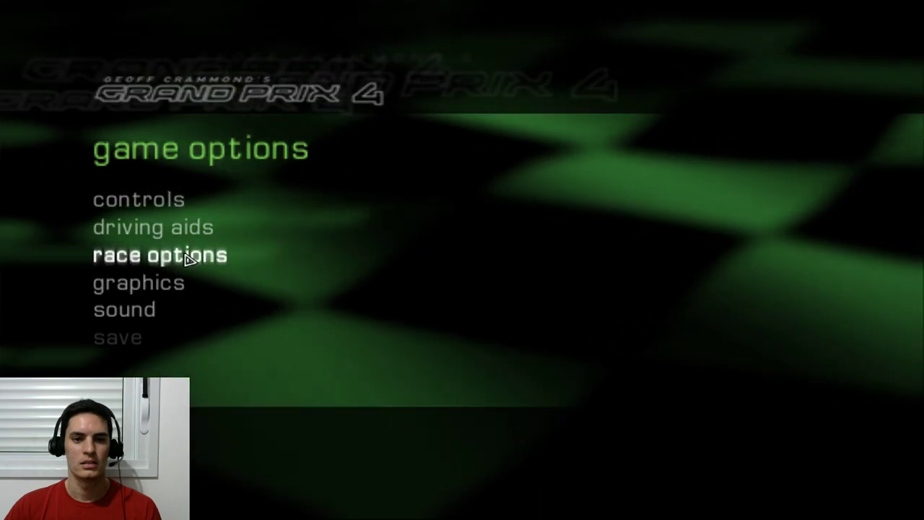
pyautogui.click(184, 256)
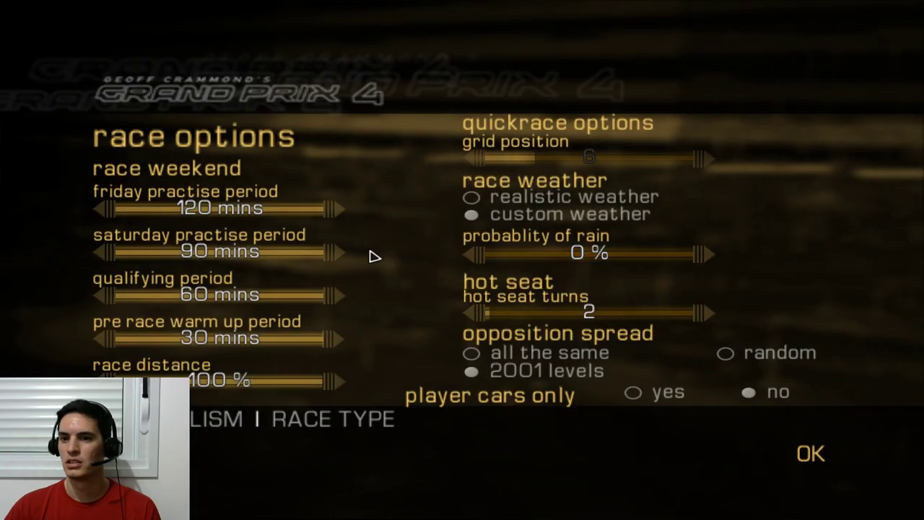
pyautogui.click(811, 454)
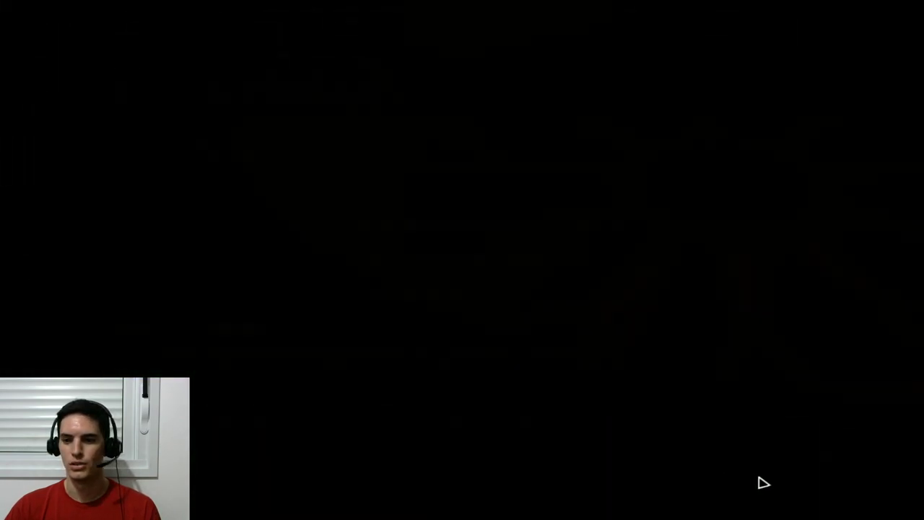
# Start the free practise session at Montreal and drive to KubicaWall, viewing the car from outside.
pyautogui.click(811, 453)
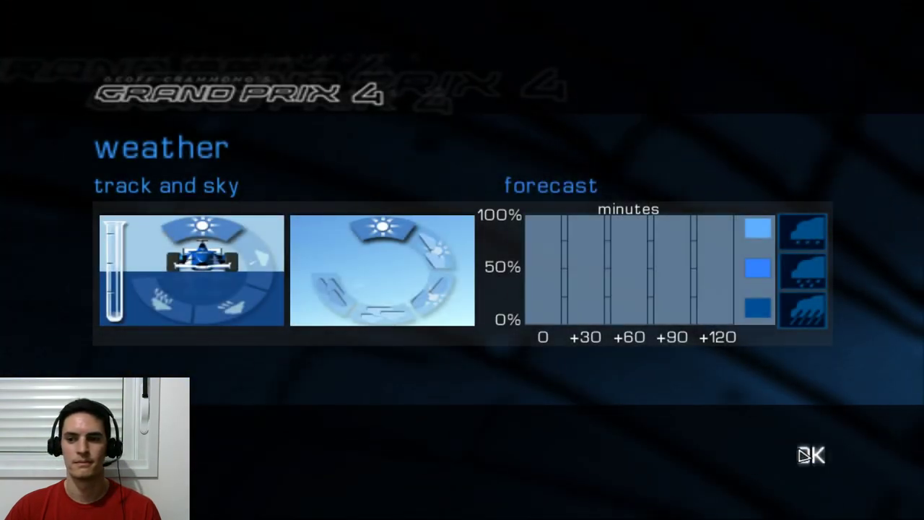
pyautogui.click(801, 453)
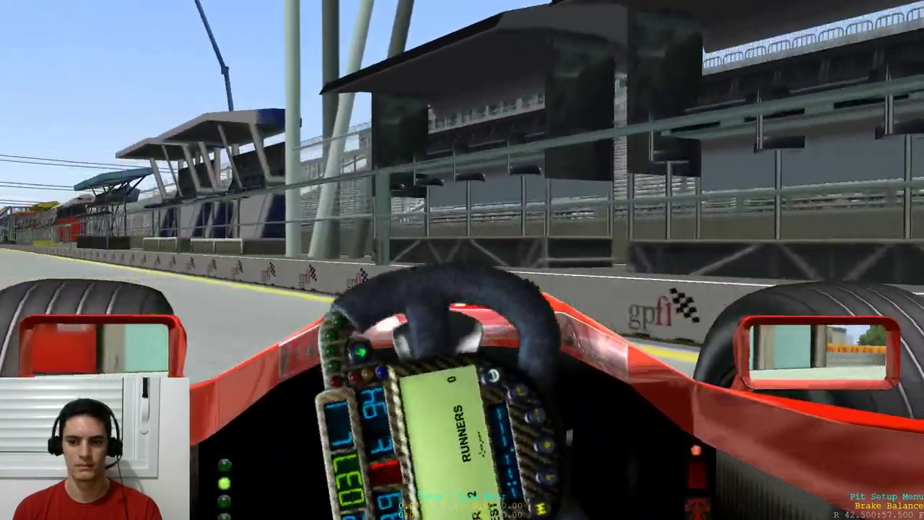
pyautogui.press('Insert')
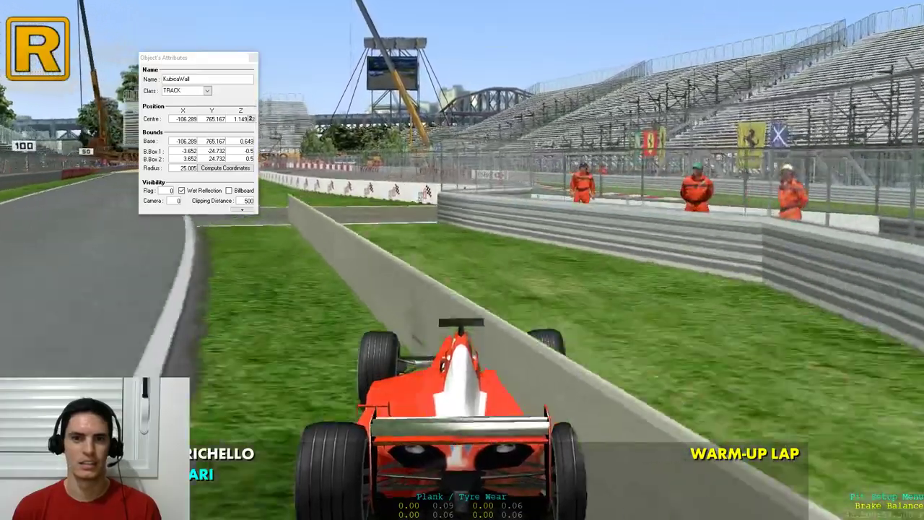
# Quit the practise session and exit Grand Prix 4 with the option to save changes enabled.
pyautogui.press('Escape')
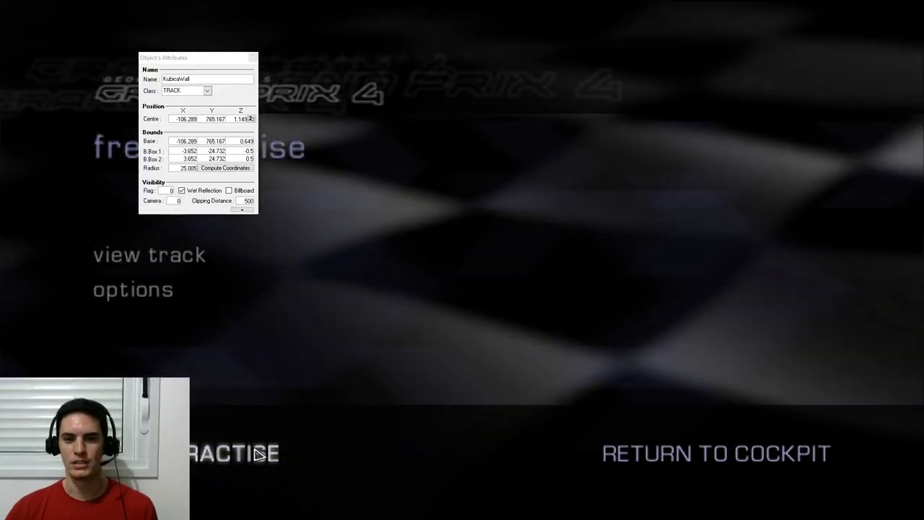
pyautogui.click(217, 455)
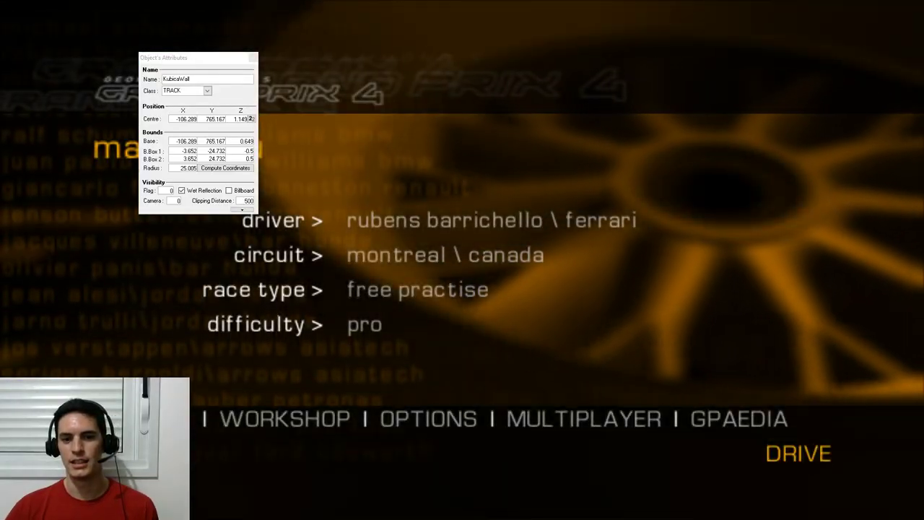
pyautogui.press('Escape')
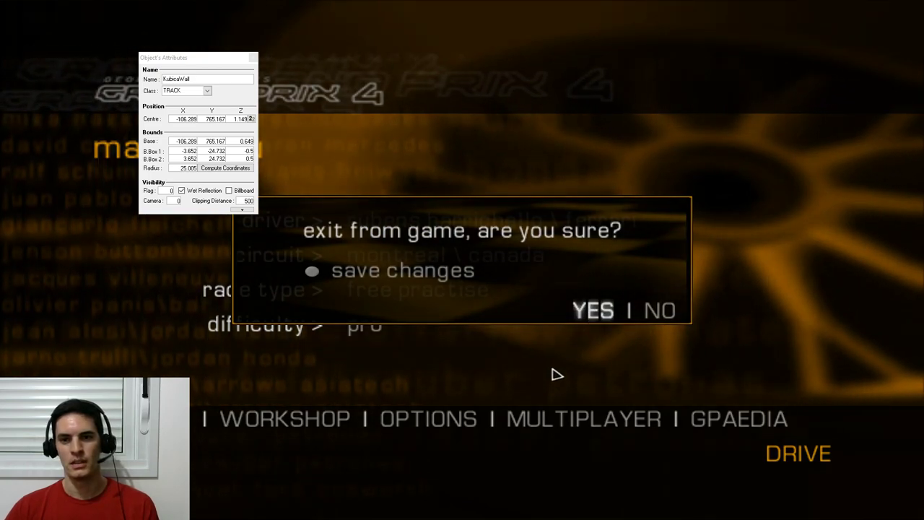
pyautogui.press('Return')
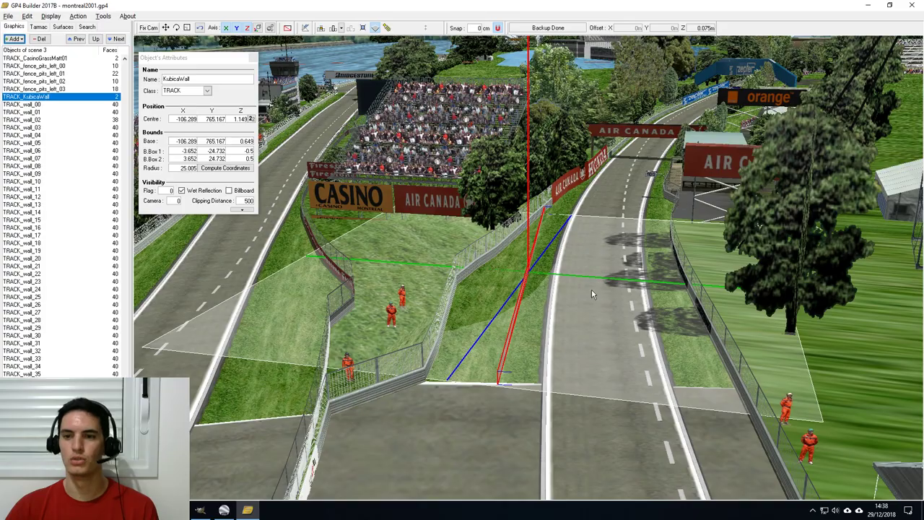
# Examine KubicaWall and the straight leading up to it from several viewpoints along the track.
pyautogui.scroll(5, 612, 304)
pyautogui.scroll(-4, 615, 329)
pyautogui.scroll(-2, 603, 311)
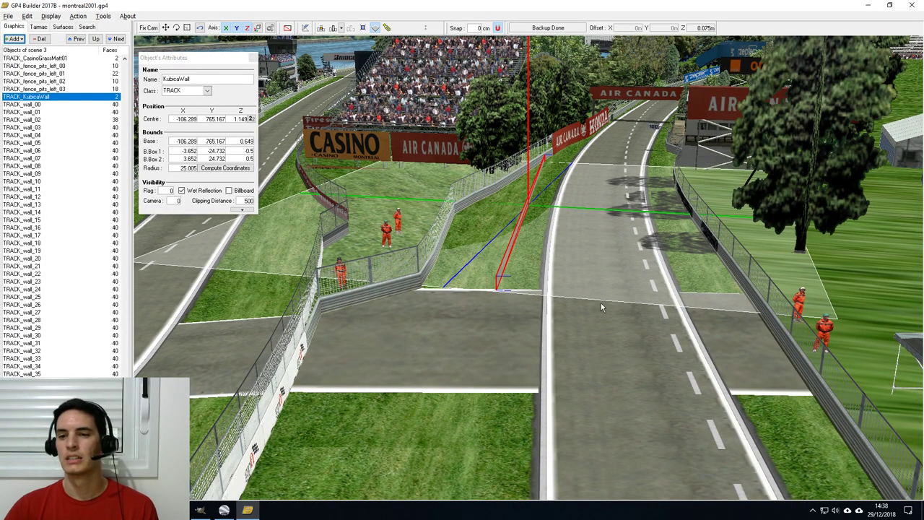
pyautogui.scroll(3, 604, 307)
pyautogui.moveTo(558, 286); pyautogui.dragTo(565, 310, button='middle')
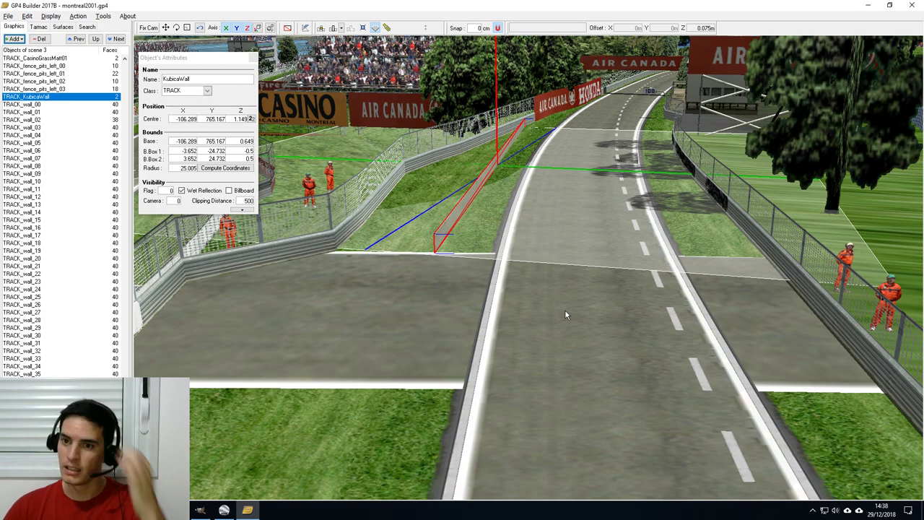
pyautogui.moveTo(564, 330); pyautogui.dragTo(579, 394, button='middle')
pyautogui.moveTo(571, 354); pyautogui.dragTo(542, 202, button='middle')
pyautogui.moveTo(543, 206); pyautogui.dragTo(553, 113)
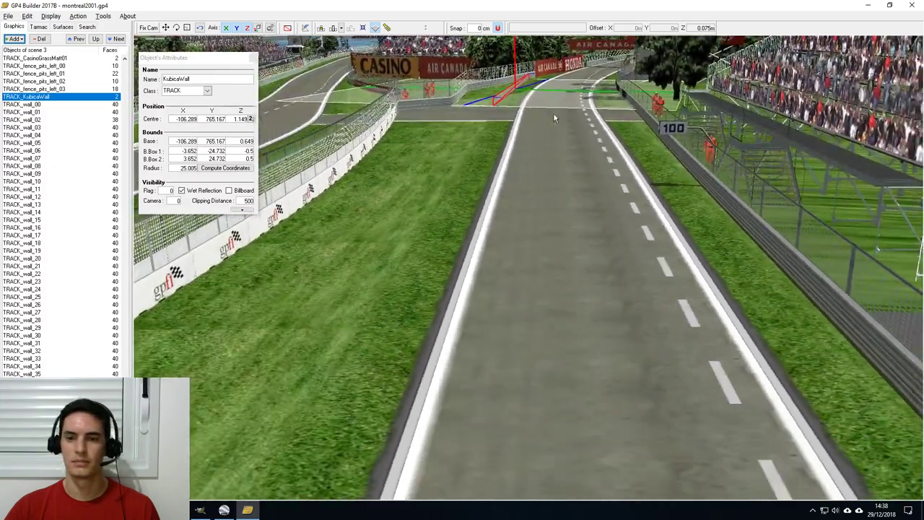
pyautogui.moveTo(514, 337); pyautogui.dragTo(520, 146)
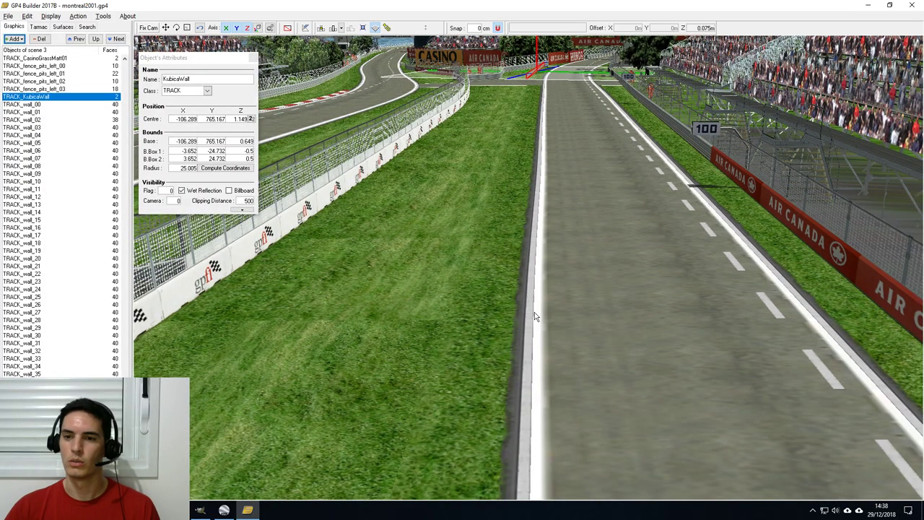
pyautogui.moveTo(644, 423); pyautogui.dragTo(461, 369)
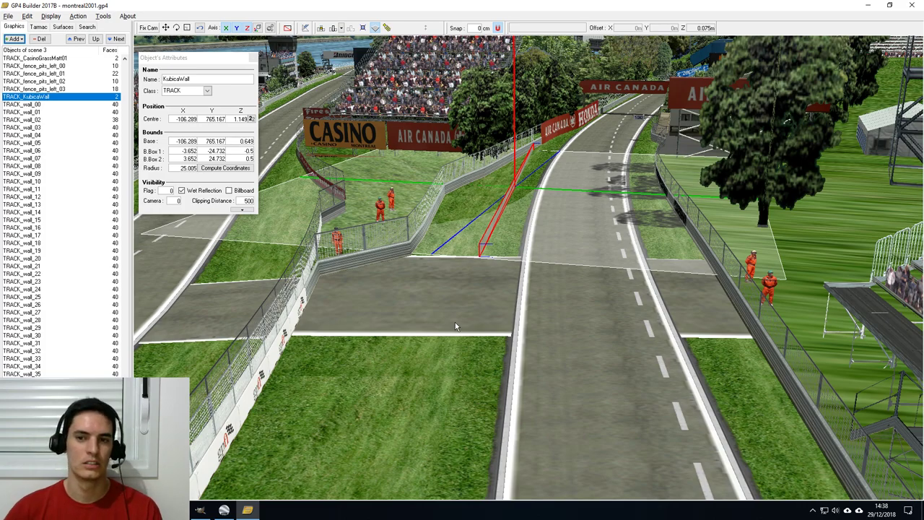
# Delete the KubicaWall object from the scene and save the montreal2001.gp4 track file.
pyautogui.click(40, 39)
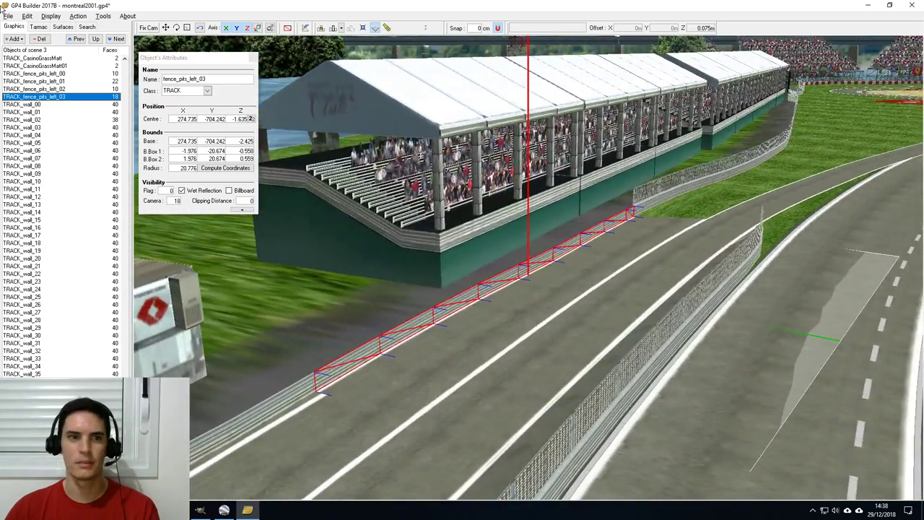
pyautogui.click(8, 17)
pyautogui.click(27, 59)
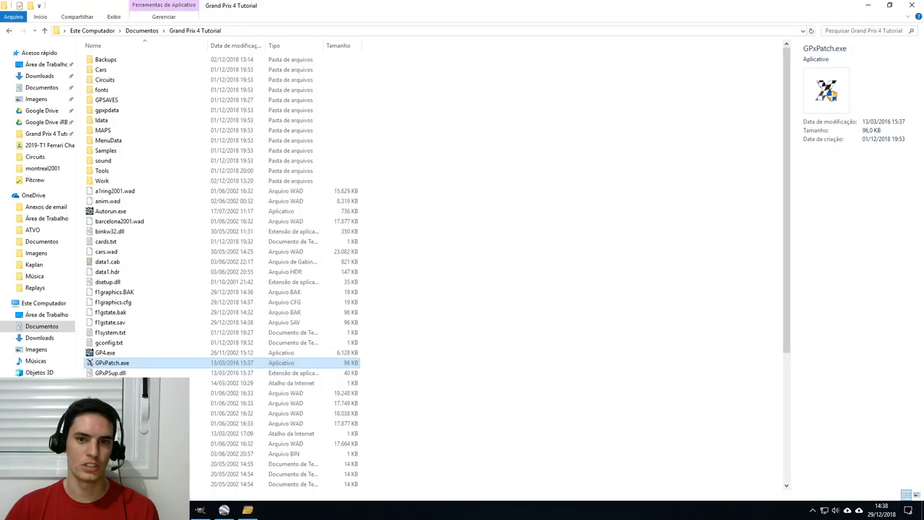
pyautogui.click(448, 416)
pyautogui.click(251, 512)
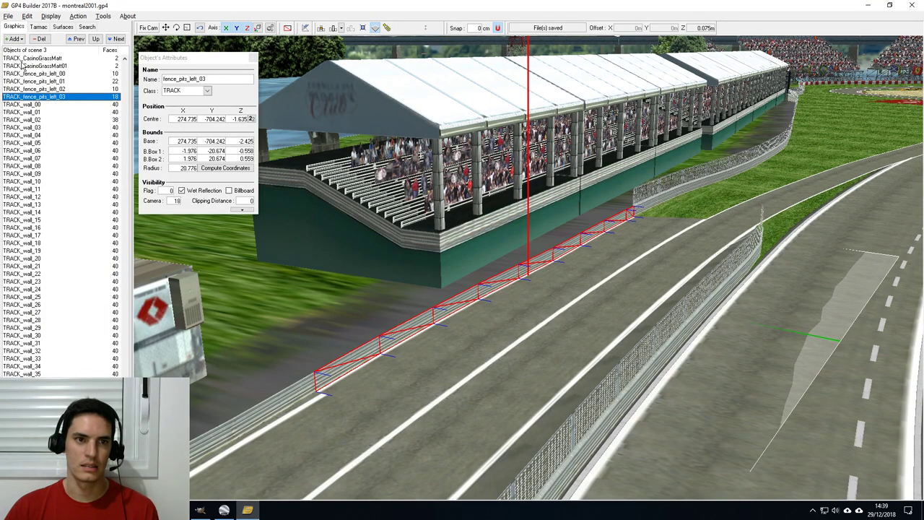
# Open the physics file S1CT08.DAT from the Circuits subfolder of the Grand Prix 4 Tutorial folder.
pyautogui.click(10, 18)
pyautogui.click(15, 29)
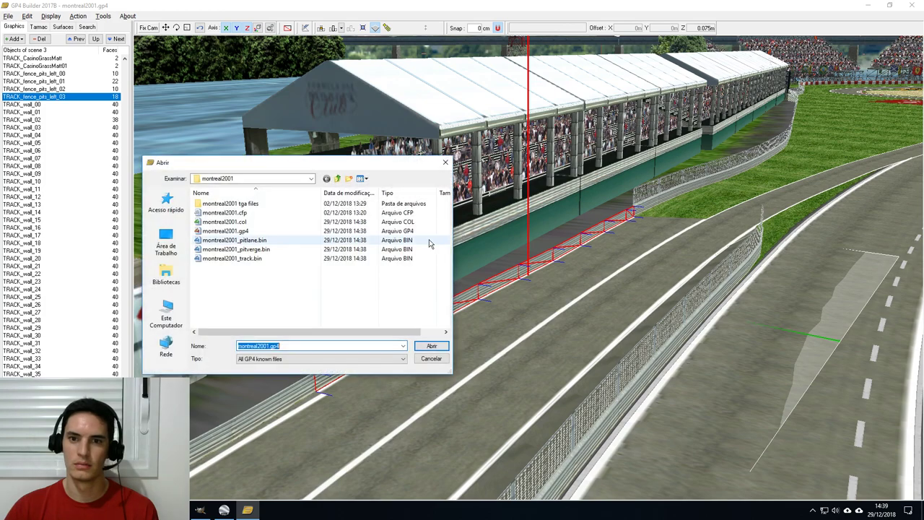
pyautogui.click(337, 179)
pyautogui.click(338, 179)
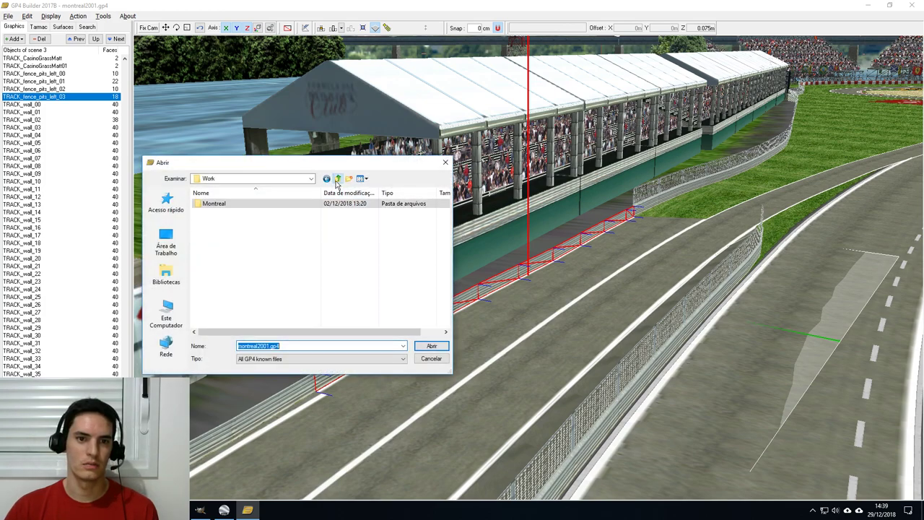
pyautogui.click(337, 179)
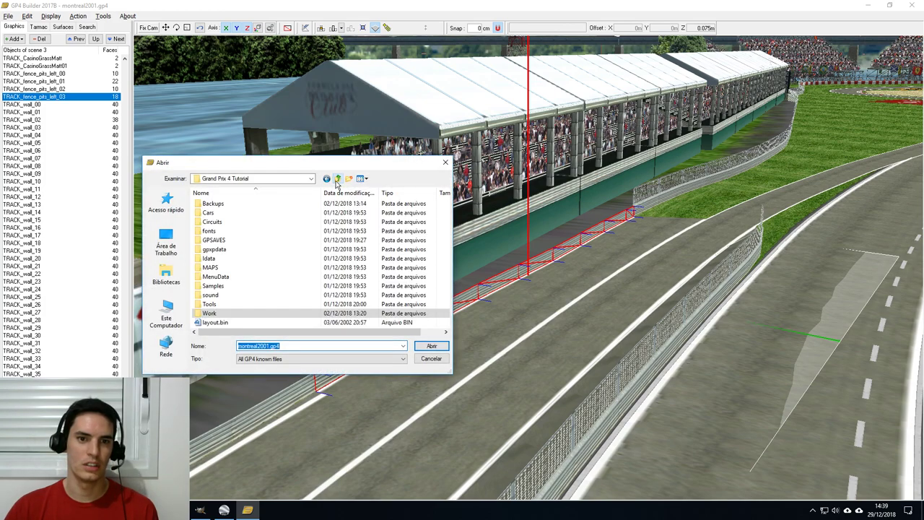
pyautogui.click(231, 224)
pyautogui.doubleClick(231, 224)
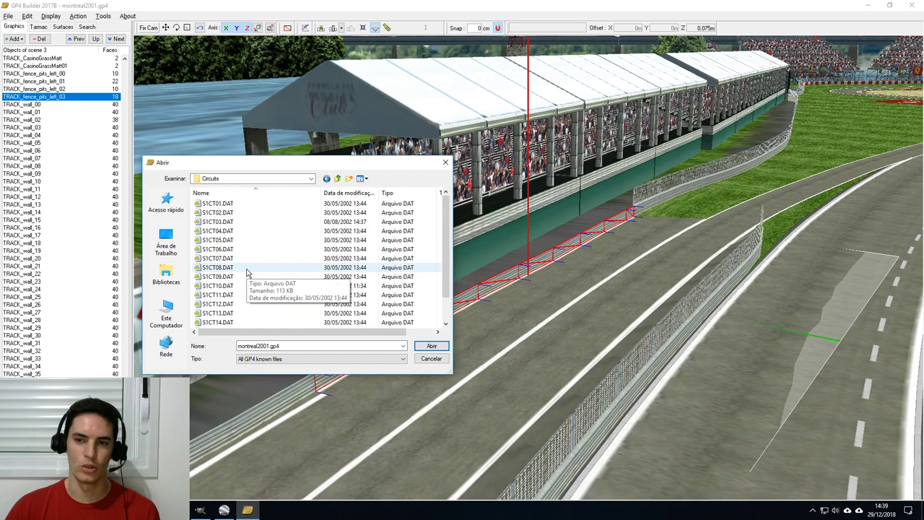
pyautogui.click(246, 270)
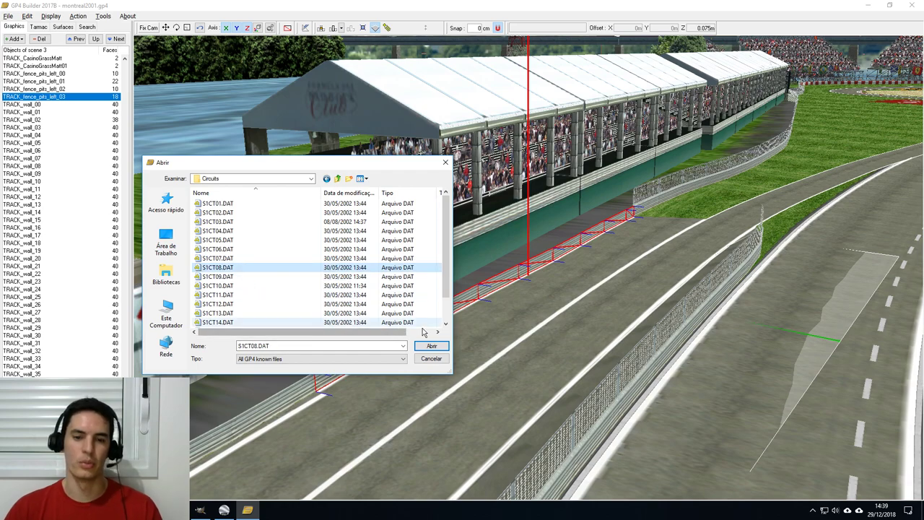
pyautogui.click(432, 347)
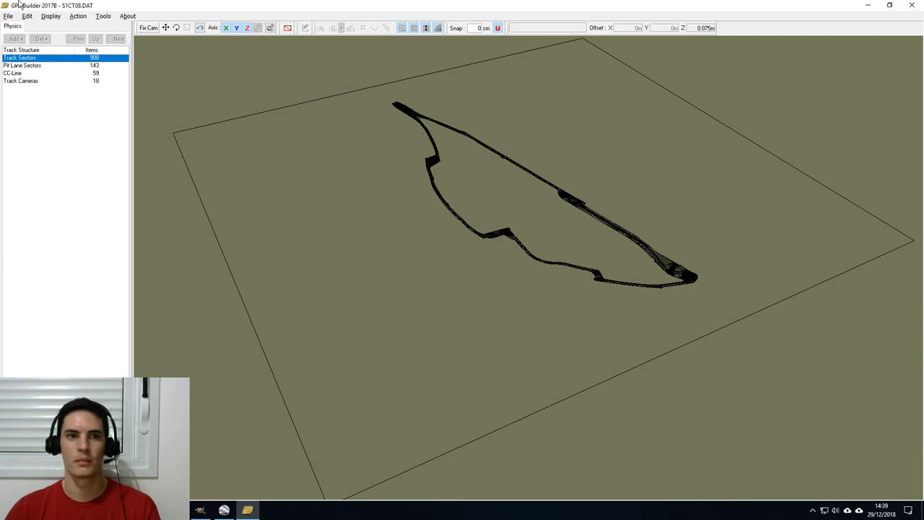
# Examine the physics track sectors around the hairpin and the kerbed bend beside it.
pyautogui.click(51, 16)
pyautogui.moveTo(93, 45)
pyautogui.click(138, 44)
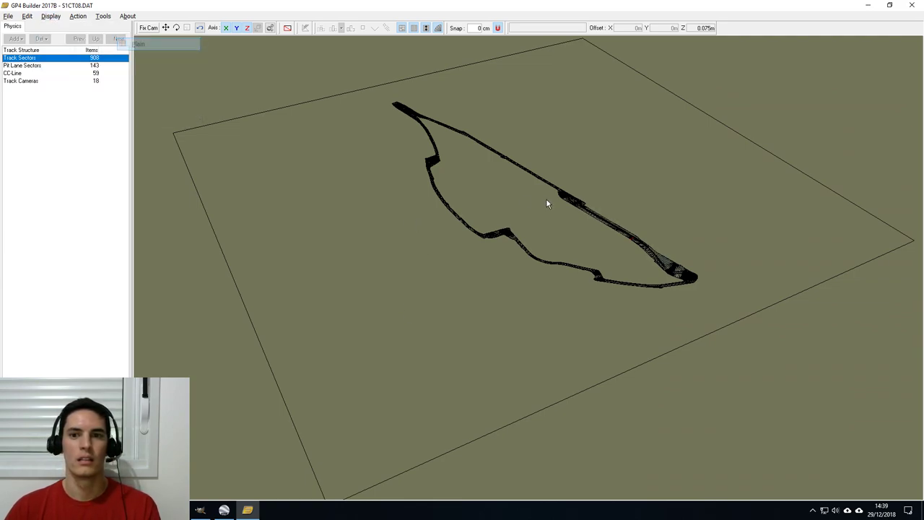
pyautogui.scroll(-10, 478, 322)
pyautogui.scroll(-10, 483, 305)
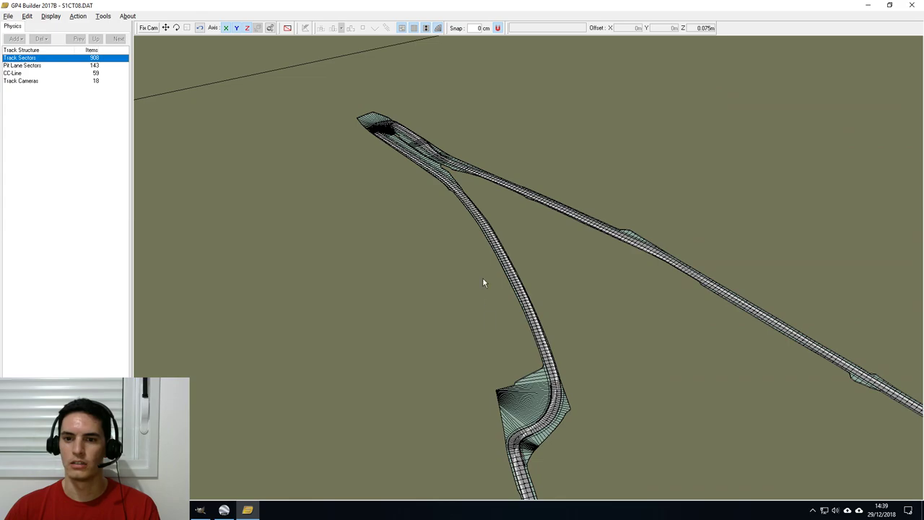
pyautogui.scroll(10, 410, 332)
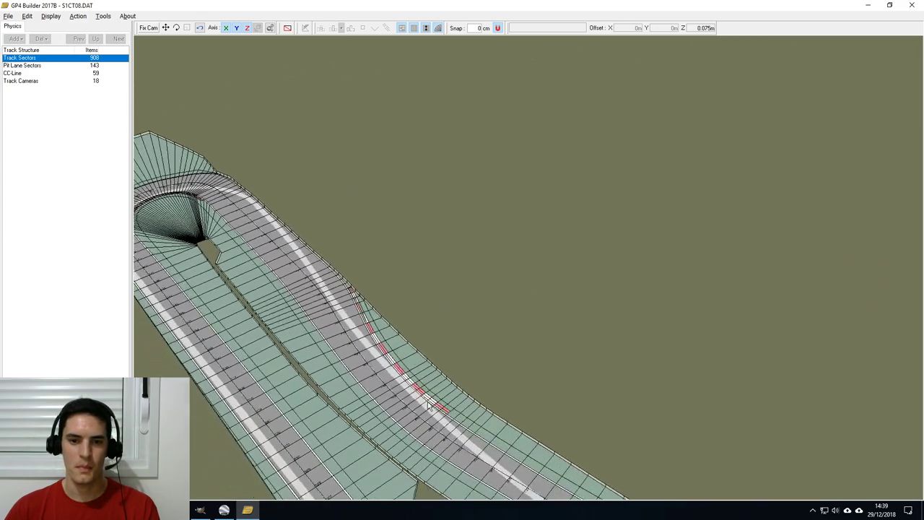
pyautogui.scroll(-2, 378, 309)
pyautogui.click(102, 16)
pyautogui.click(123, 214)
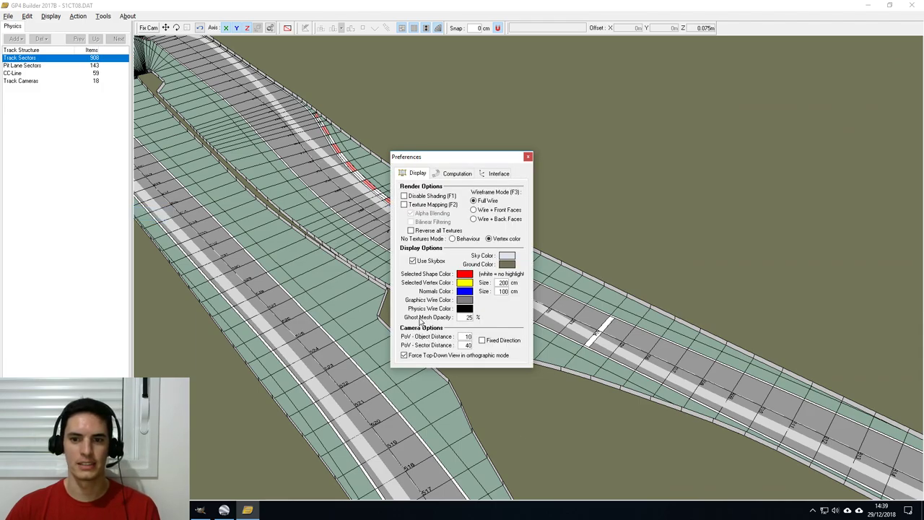
pyautogui.click(528, 157)
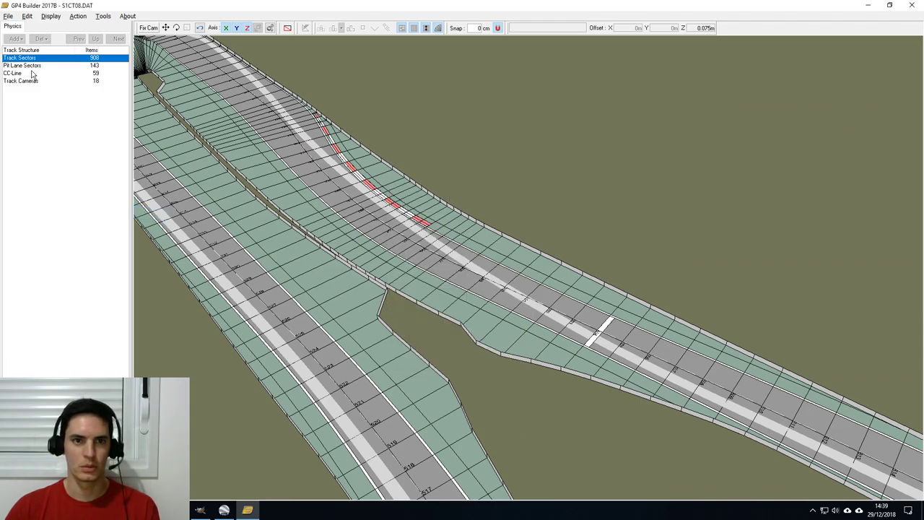
# Set the Physics Wire Color to red in the display preferences.
pyautogui.moveTo(345, 247); pyautogui.dragTo(489, 419, button='middle')
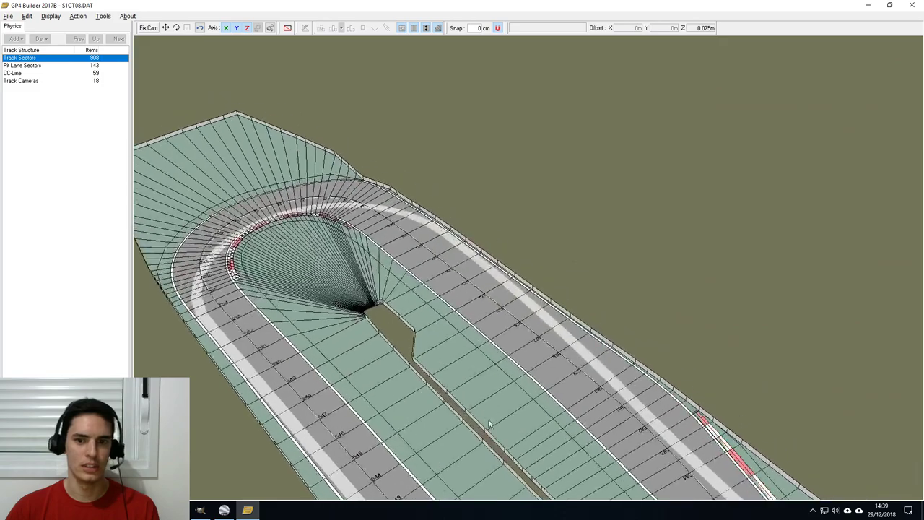
pyautogui.scroll(3, 383, 194)
pyautogui.moveTo(638, 422); pyautogui.dragTo(562, 331, button='middle')
pyautogui.moveTo(562, 332); pyautogui.dragTo(515, 278)
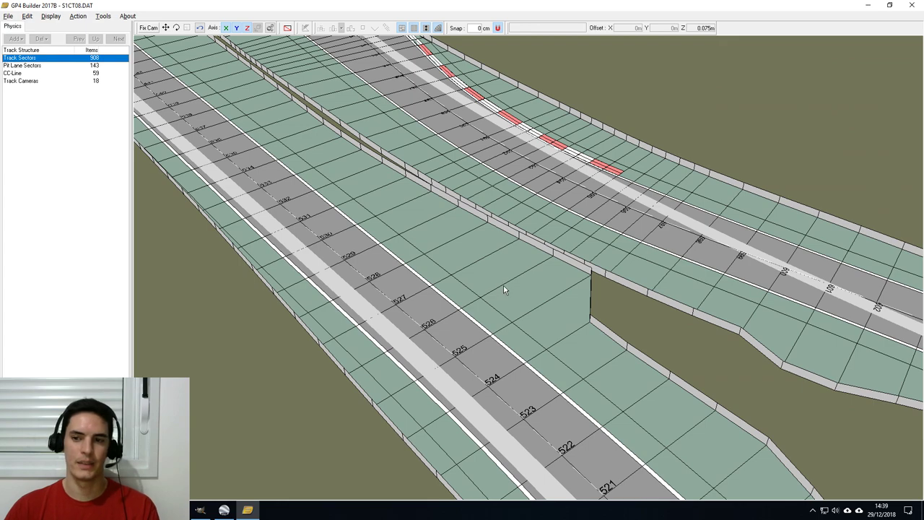
pyautogui.click(102, 16)
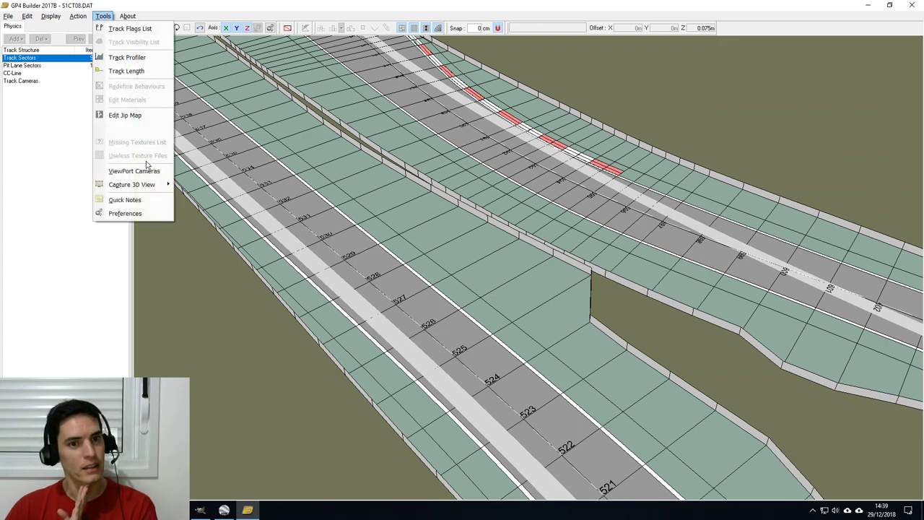
pyautogui.click(144, 215)
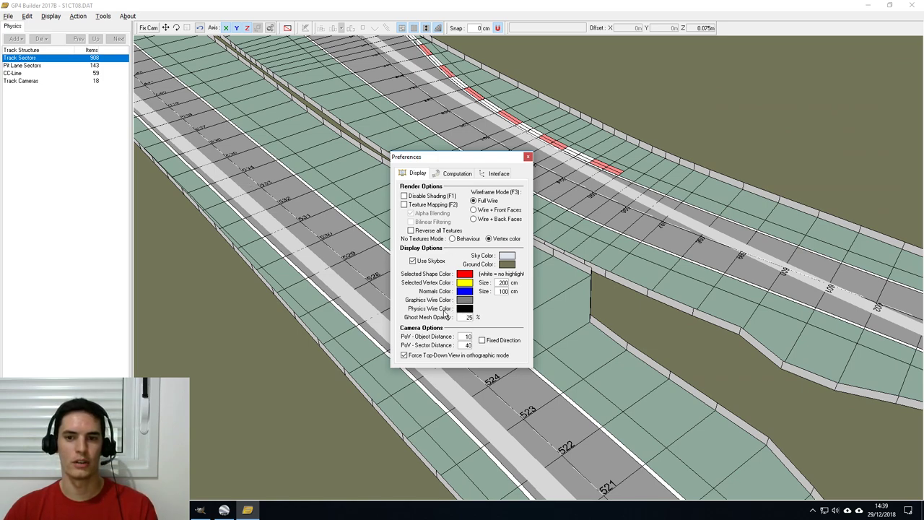
pyautogui.click(464, 309)
pyautogui.click(360, 160)
pyautogui.click(372, 269)
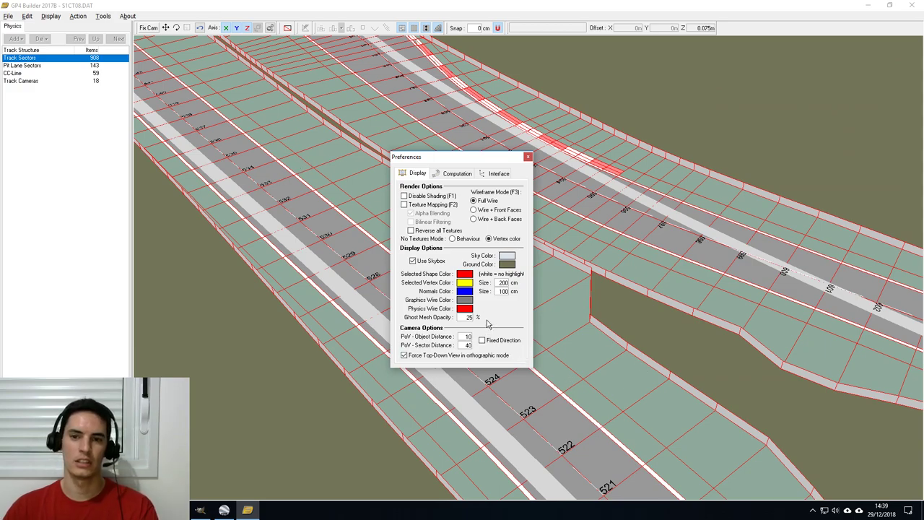
# Set the Physics Wire Color to black and close the display preferences.
pyautogui.click(466, 309)
pyautogui.click(361, 201)
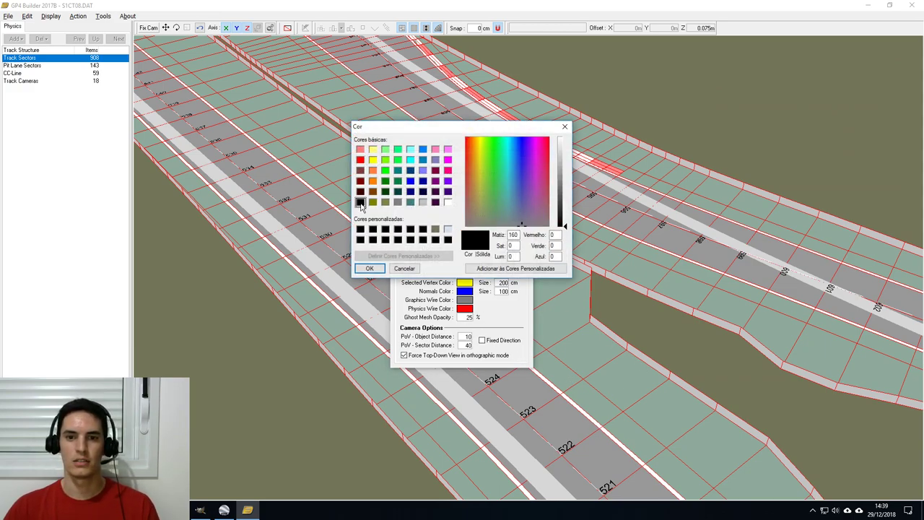
pyautogui.click(370, 268)
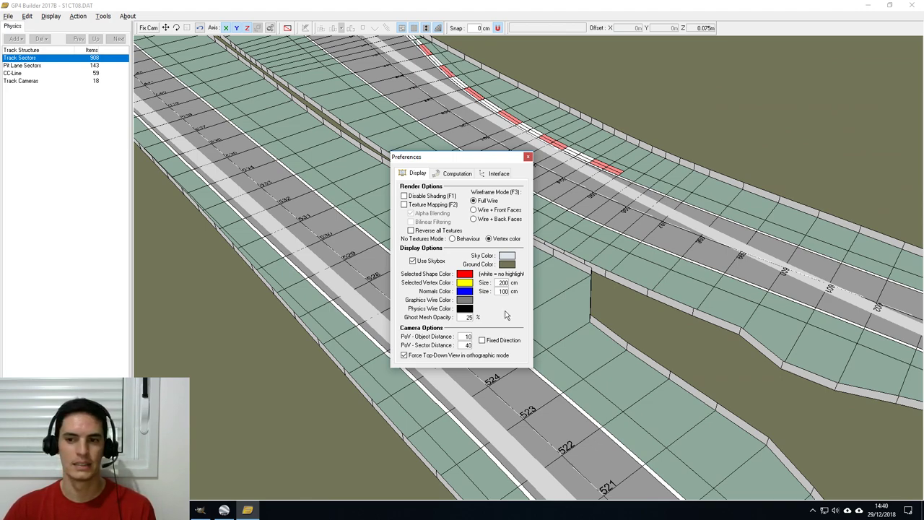
pyautogui.moveTo(507, 160); pyautogui.dragTo(180, 262)
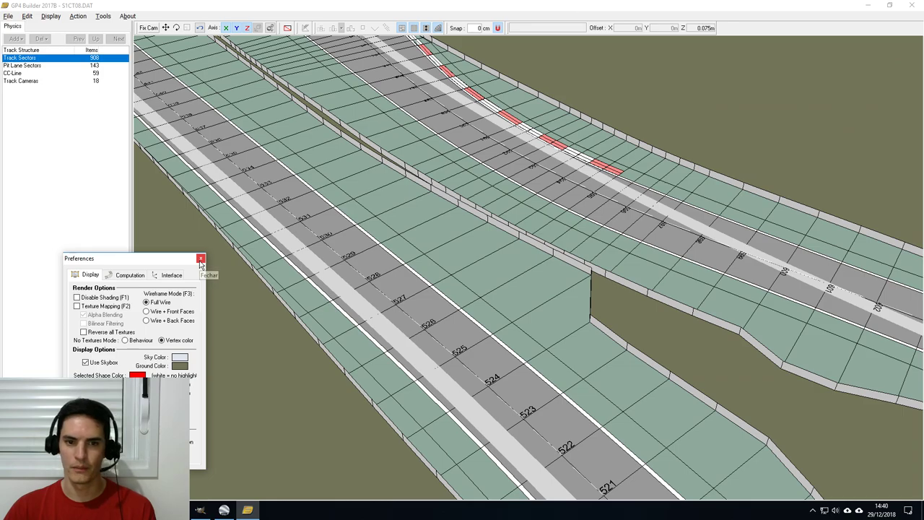
pyautogui.click(200, 260)
# Open the properties of track sector 522, on the straight near where the hairpin's two sides diverge.
pyautogui.moveTo(499, 425); pyautogui.dragTo(495, 387, button='middle')
pyautogui.moveTo(475, 340); pyautogui.dragTo(474, 306, button='middle')
pyautogui.moveTo(536, 386); pyautogui.dragTo(514, 351)
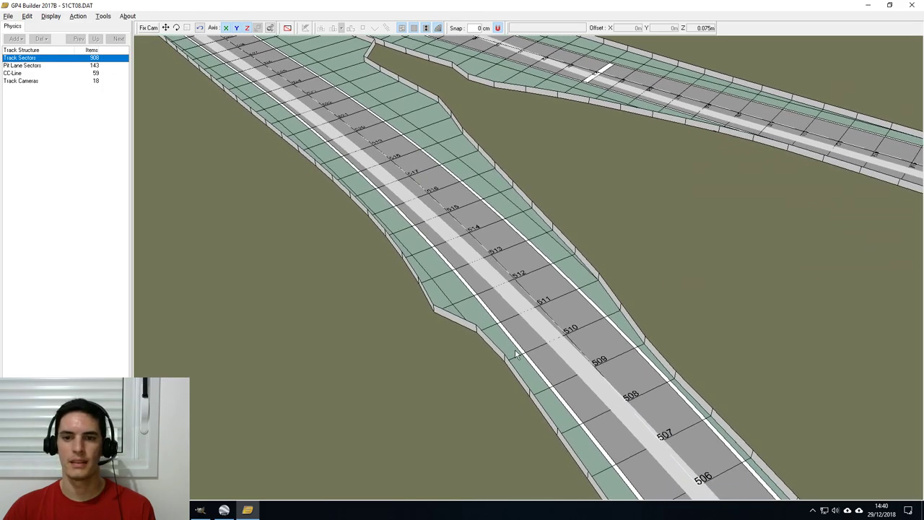
pyautogui.scroll(-5, 433, 303)
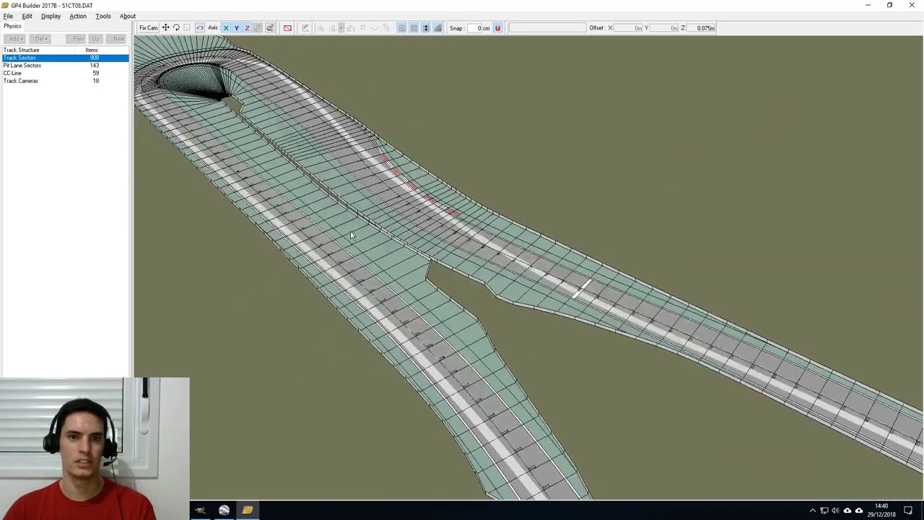
pyautogui.moveTo(350, 229); pyautogui.dragTo(421, 267, button='middle')
pyautogui.scroll(3, 421, 264)
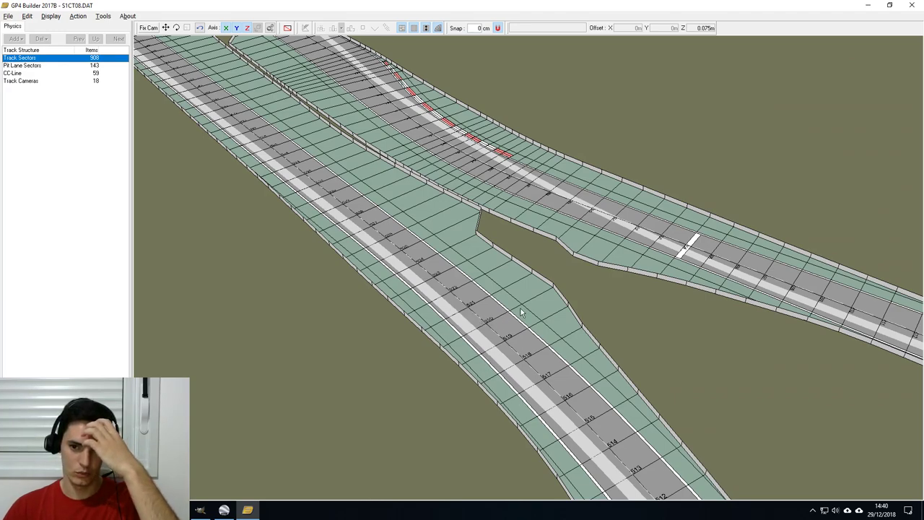
pyautogui.click(451, 290)
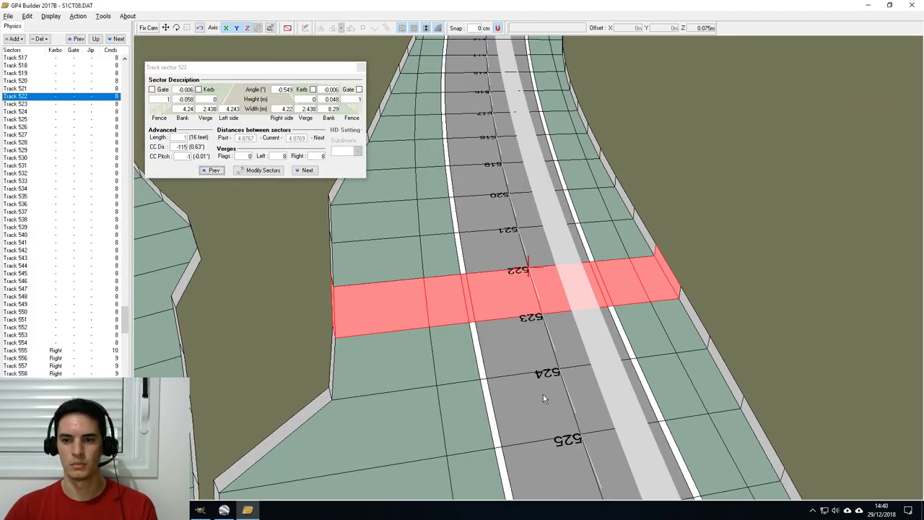
pyautogui.moveTo(199, 69); pyautogui.dragTo(197, 118)
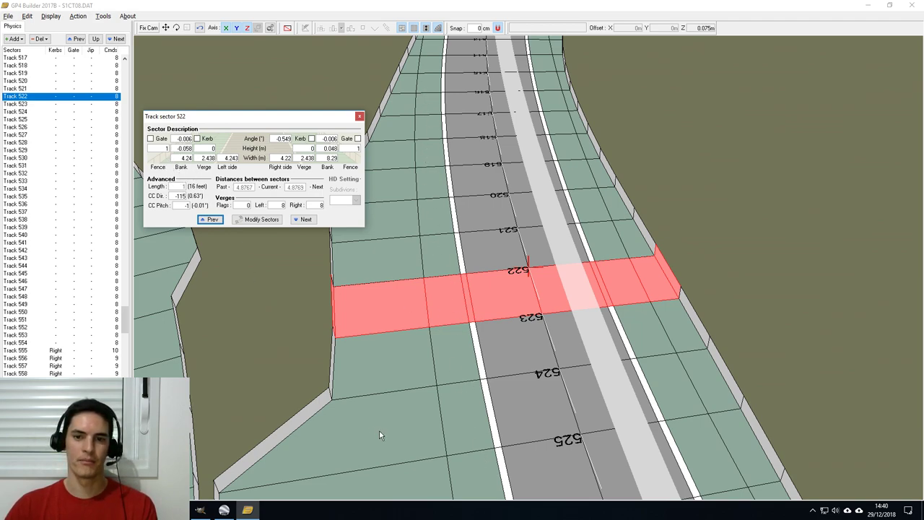
# Examine how the side, verge, bank and fence values of sector 522 correspond to its geometry.
pyautogui.moveTo(382, 191); pyautogui.dragTo(419, 272, button='middle')
pyautogui.moveTo(419, 271); pyautogui.dragTo(316, 376)
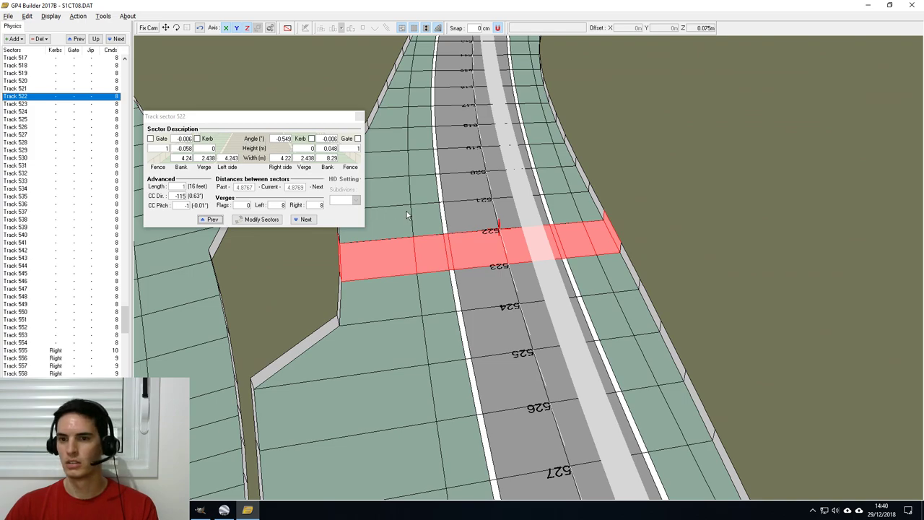
pyautogui.moveTo(514, 270); pyautogui.dragTo(518, 278, button='middle')
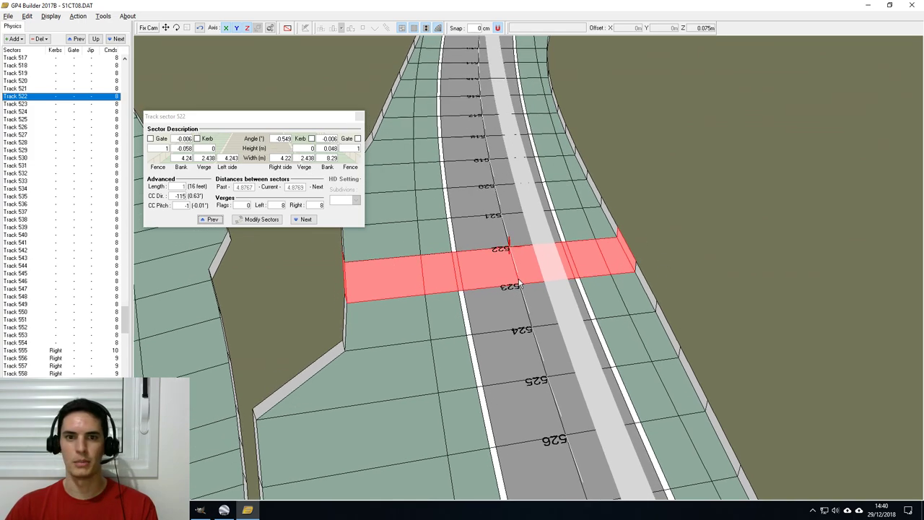
pyautogui.scroll(1, 518, 283)
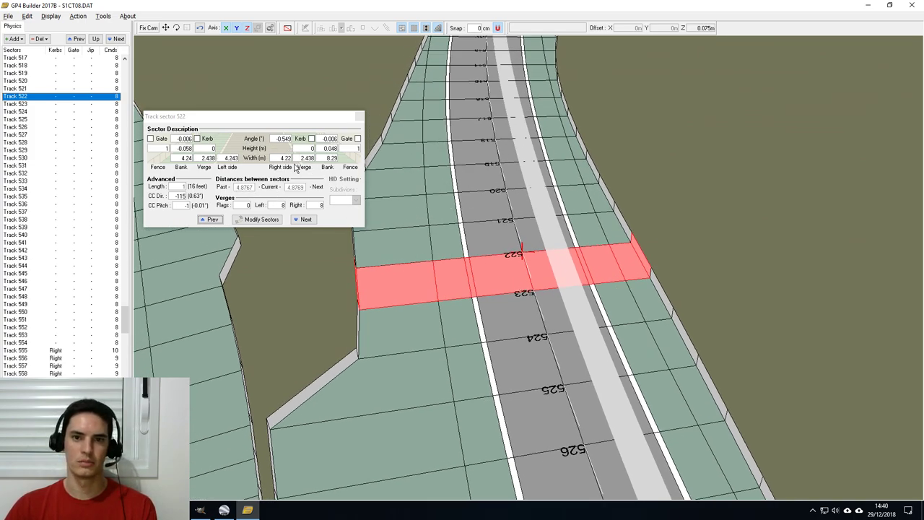
pyautogui.click(276, 171)
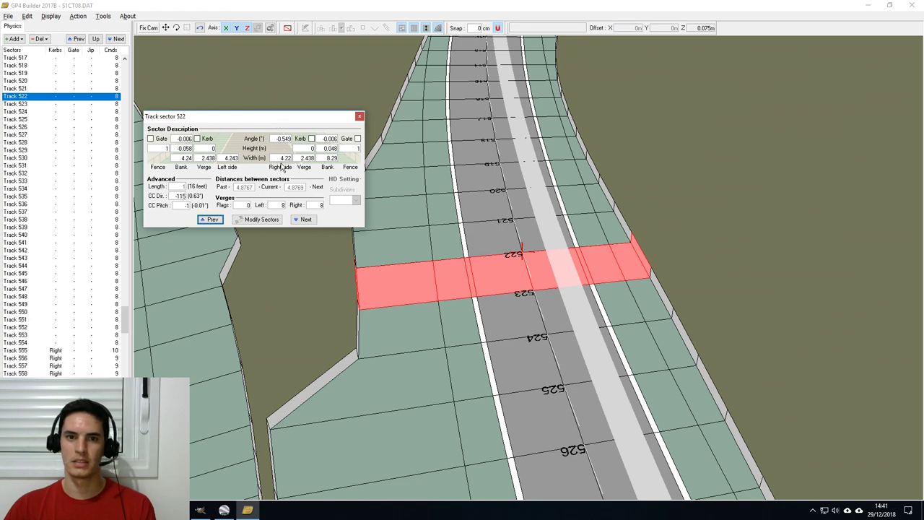
pyautogui.click(275, 158)
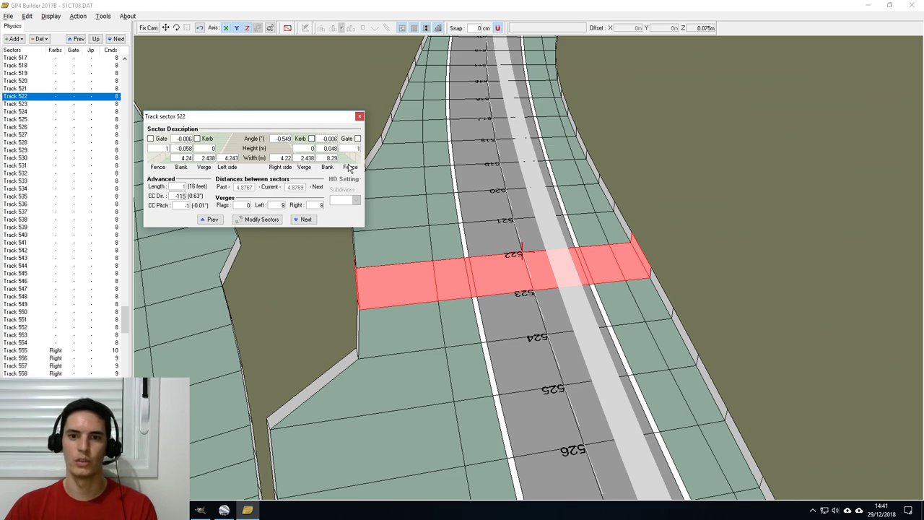
# Try a right bank width of 5 m on track sector 522.
pyautogui.moveTo(427, 236); pyautogui.dragTo(456, 210, button='middle')
pyautogui.click(318, 161)
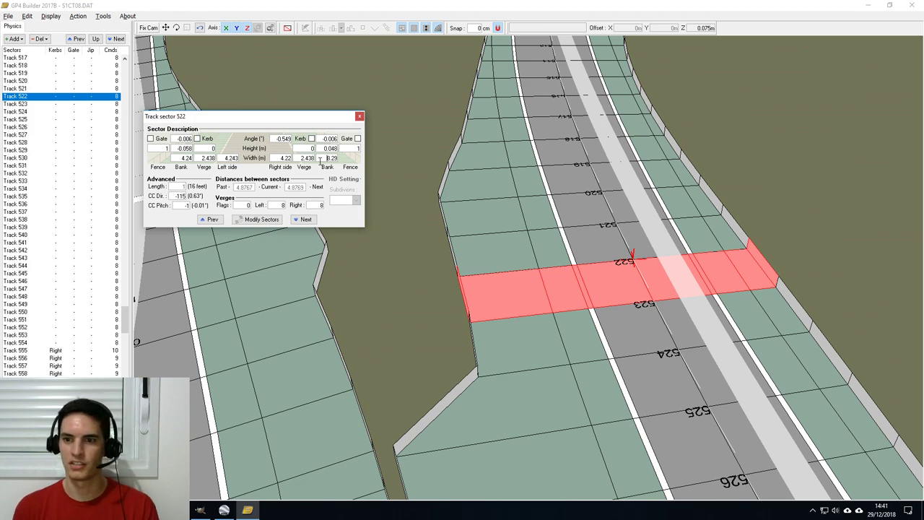
pyautogui.moveTo(319, 160); pyautogui.dragTo(347, 167)
pyautogui.write('5')
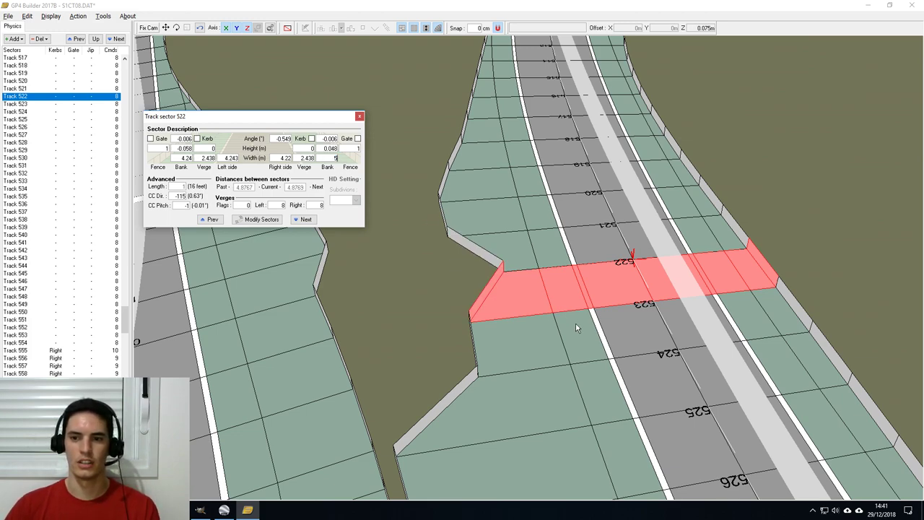
# Try a right bank height of 2 m on sector 522 and inspect the raised bank.
pyautogui.moveTo(319, 148); pyautogui.dragTo(353, 166)
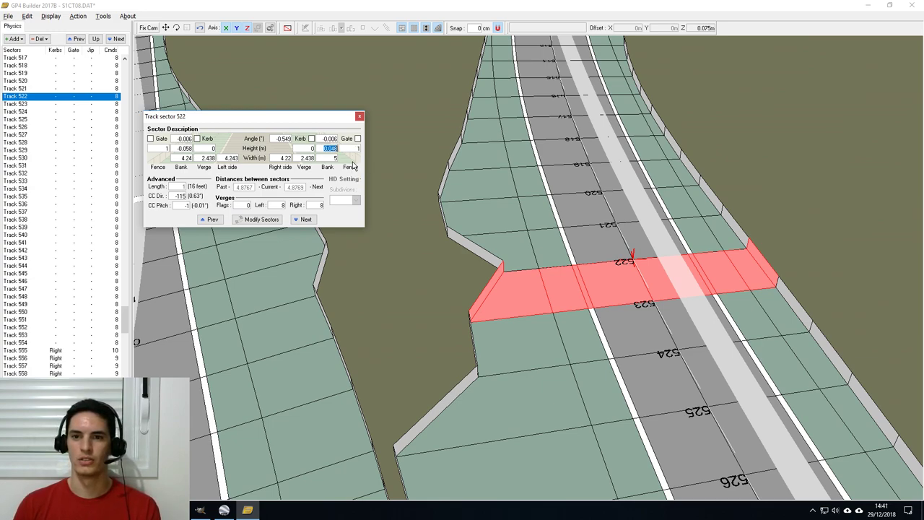
pyautogui.write('2')
pyautogui.moveTo(641, 327); pyautogui.dragTo(612, 261, button='middle')
pyautogui.moveTo(612, 260); pyautogui.dragTo(655, 305)
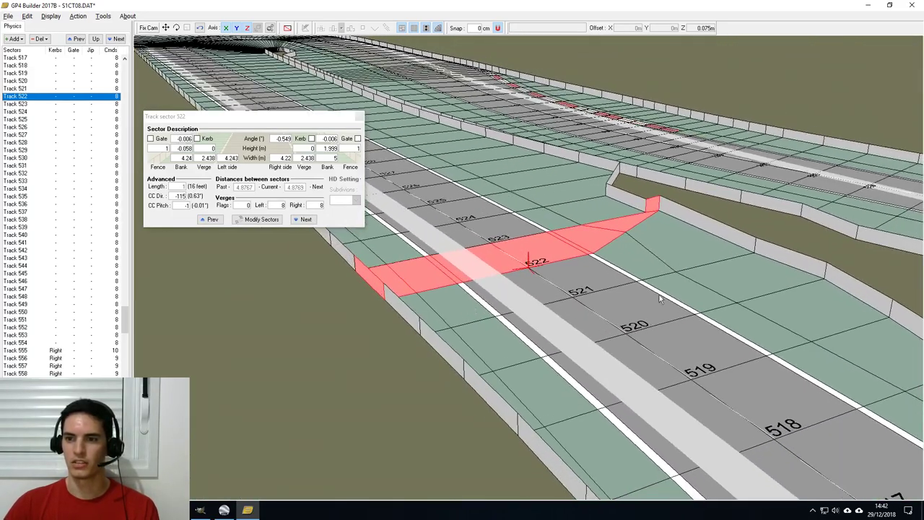
# Set the right bank height of sector 522 to 0 m.
pyautogui.moveTo(320, 149); pyautogui.dragTo(363, 149)
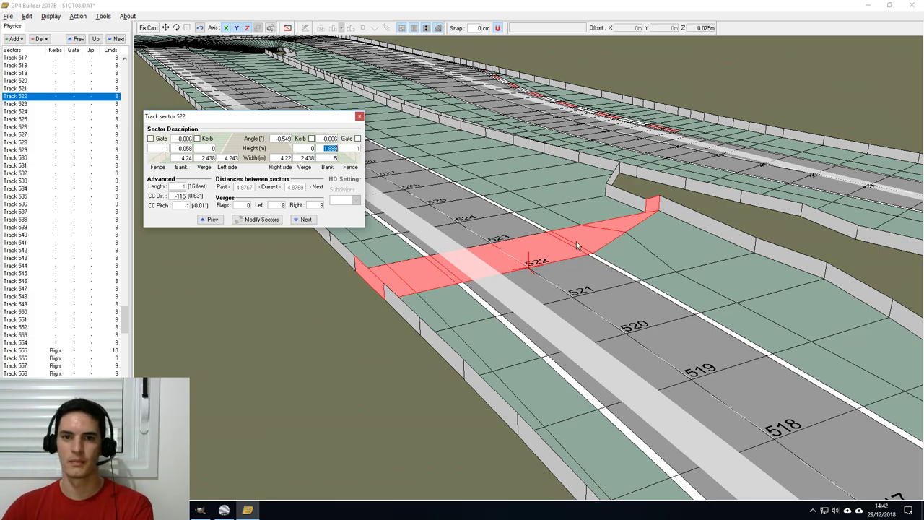
pyautogui.write('0')
pyautogui.moveTo(578, 250); pyautogui.dragTo(693, 318)
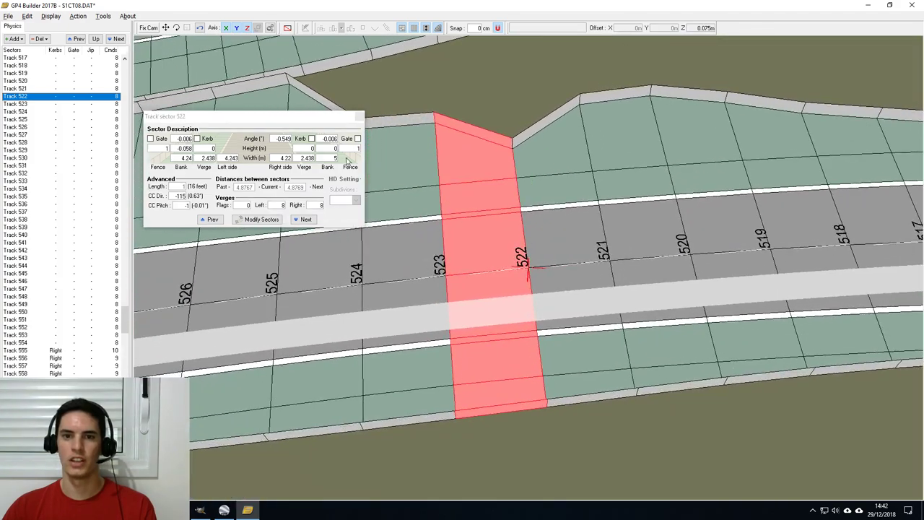
# Try right bank angles of 15 and 30 degrees on sector 522.
pyautogui.click(329, 138)
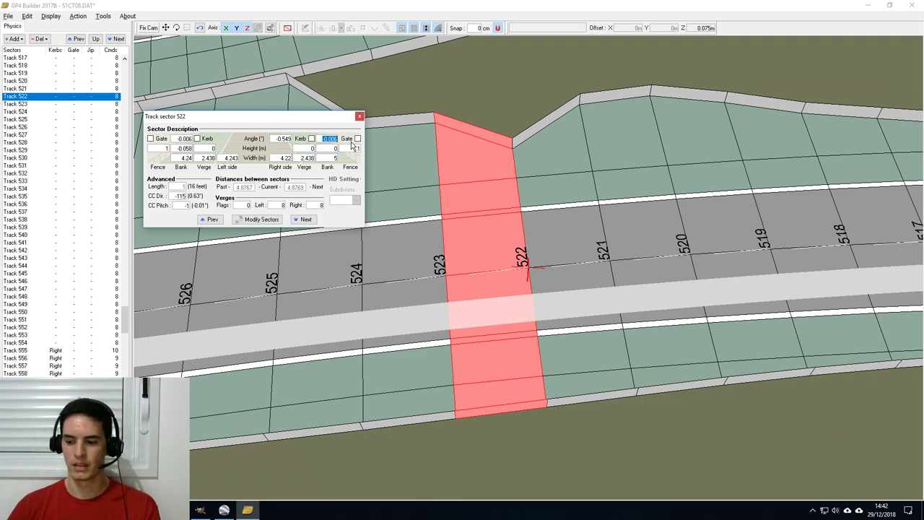
pyautogui.write('15')
pyautogui.moveTo(326, 140); pyautogui.dragTo(347, 142)
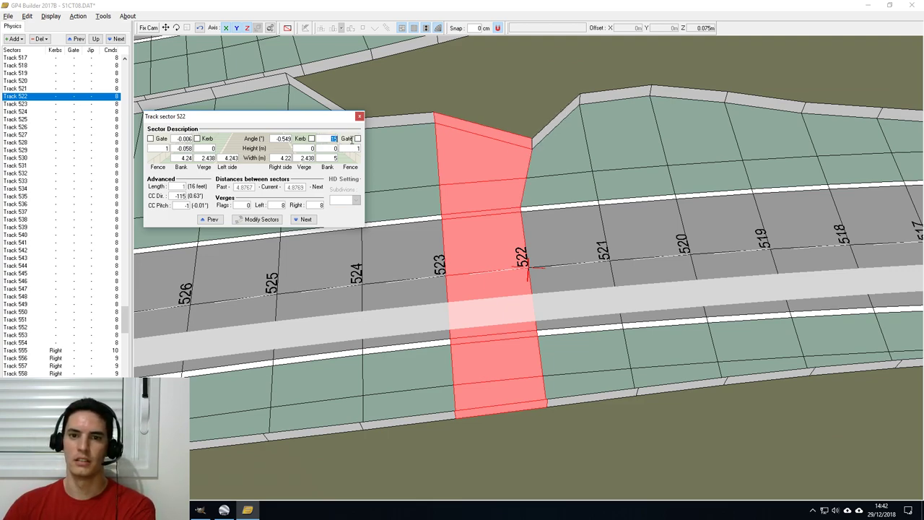
pyautogui.write('30')
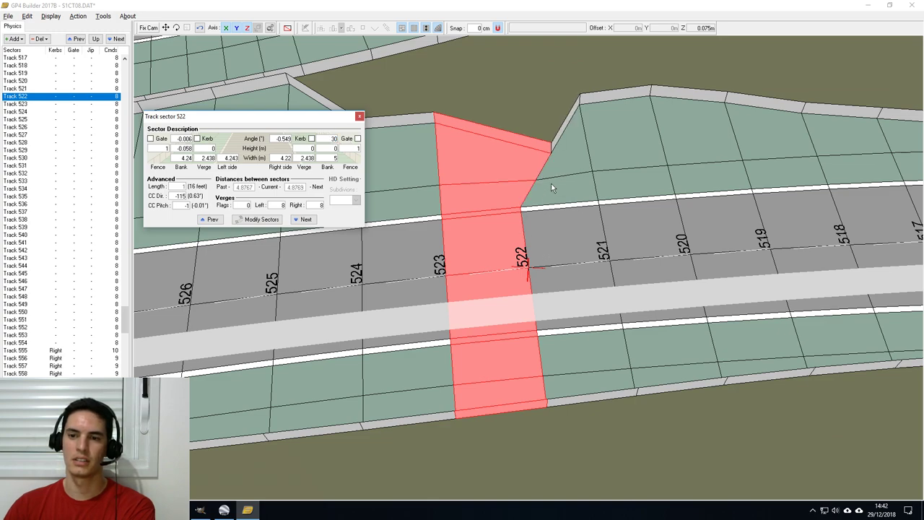
# Set the right bank angle of sector 522 to 0 degrees.
pyautogui.moveTo(324, 140); pyautogui.dragTo(346, 142)
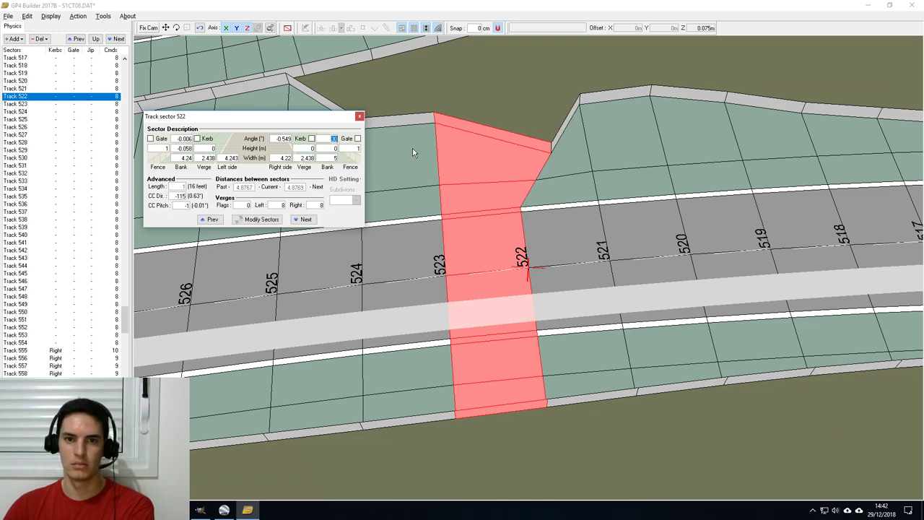
pyautogui.write('0')
pyautogui.press('Return')
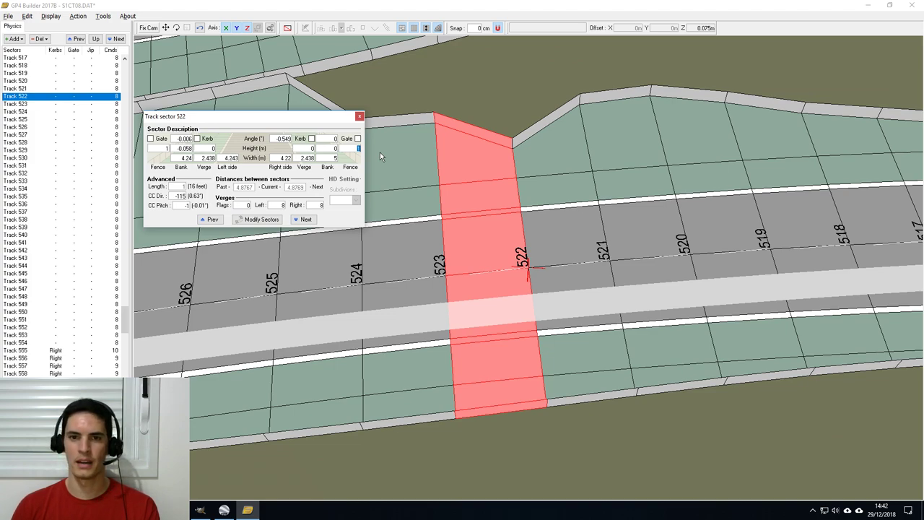
# Try a right fence height of 0.5 m on sector 522 and inspect the lowered wall up close.
pyautogui.write('0.5')
pyautogui.press('Return')
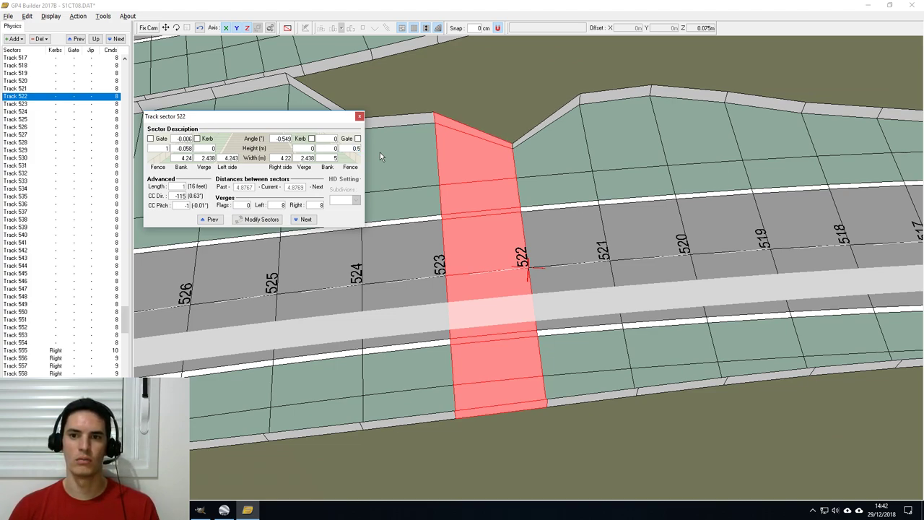
pyautogui.moveTo(510, 208); pyautogui.dragTo(522, 336, button='middle')
pyautogui.scroll(5, 524, 307)
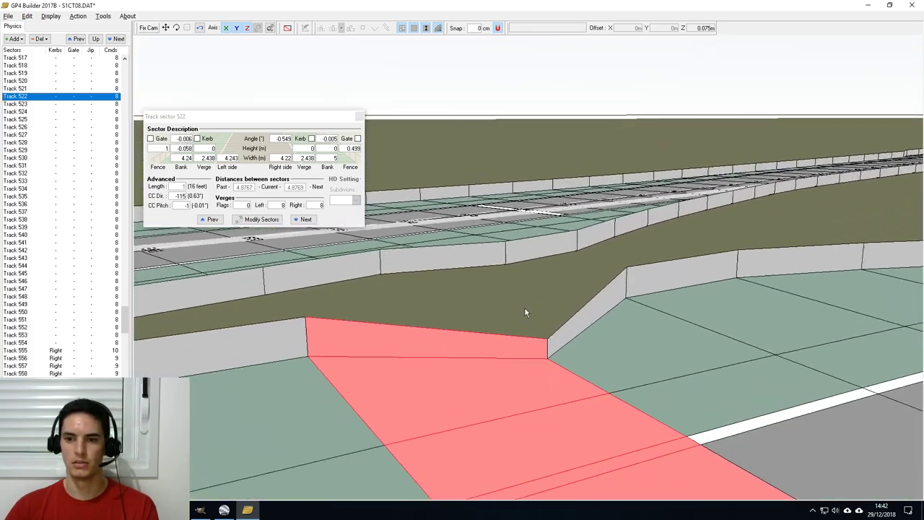
pyautogui.scroll(-2, 526, 314)
pyautogui.moveTo(551, 391); pyautogui.dragTo(542, 329, button='middle')
pyautogui.moveTo(548, 373); pyautogui.dragTo(545, 347, button='middle')
# Set the right fence height of sector 522 to 1 m.
pyautogui.moveTo(342, 148); pyautogui.dragTo(384, 159)
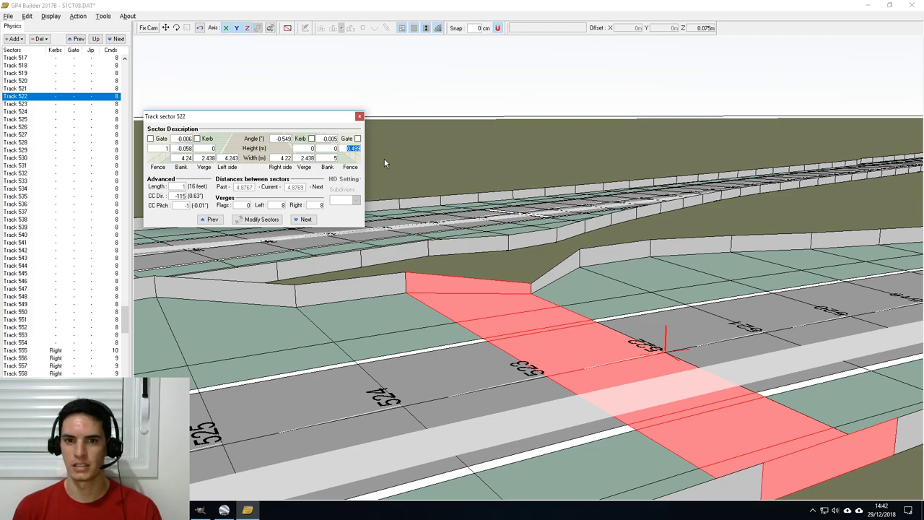
pyautogui.write('1')
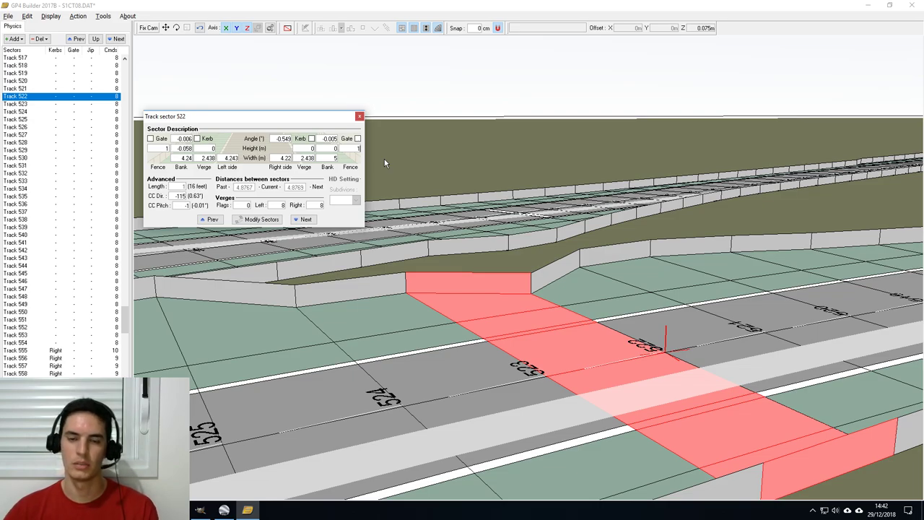
pyautogui.moveTo(496, 370); pyautogui.dragTo(547, 380, button='middle')
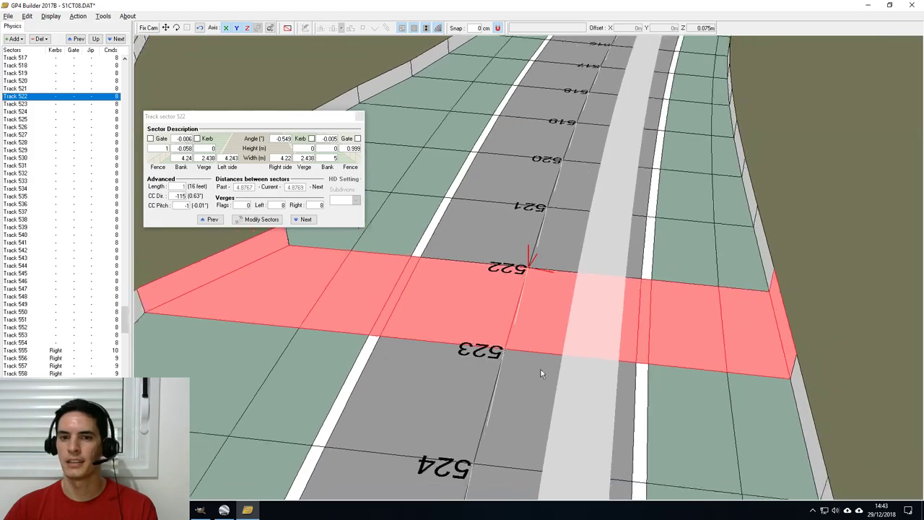
# Compare the walls around sector 522 with the Montreal hairpin video in the browser, and return to GP4 Builder.
pyautogui.scroll(-5, 513, 217)
pyautogui.moveTo(513, 217); pyautogui.dragTo(536, 274, button='middle')
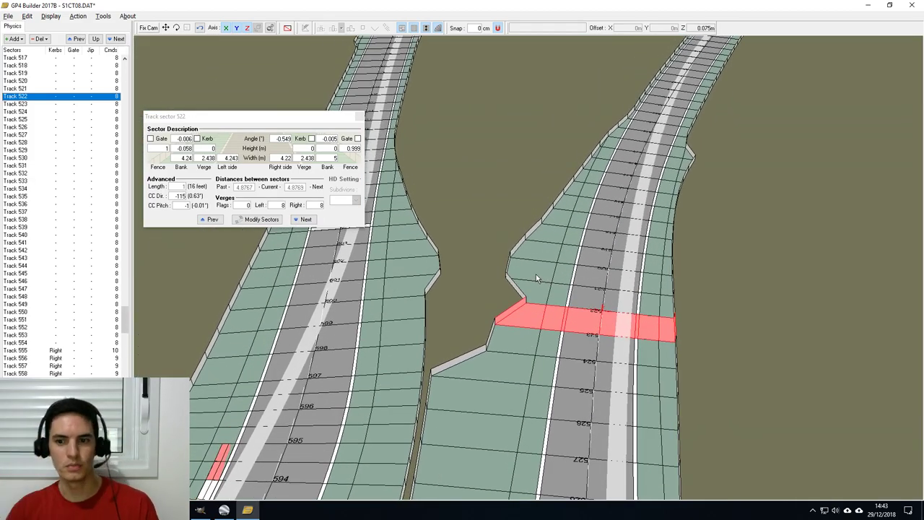
pyautogui.moveTo(536, 274); pyautogui.dragTo(447, 297, button='middle')
pyautogui.click(177, 510)
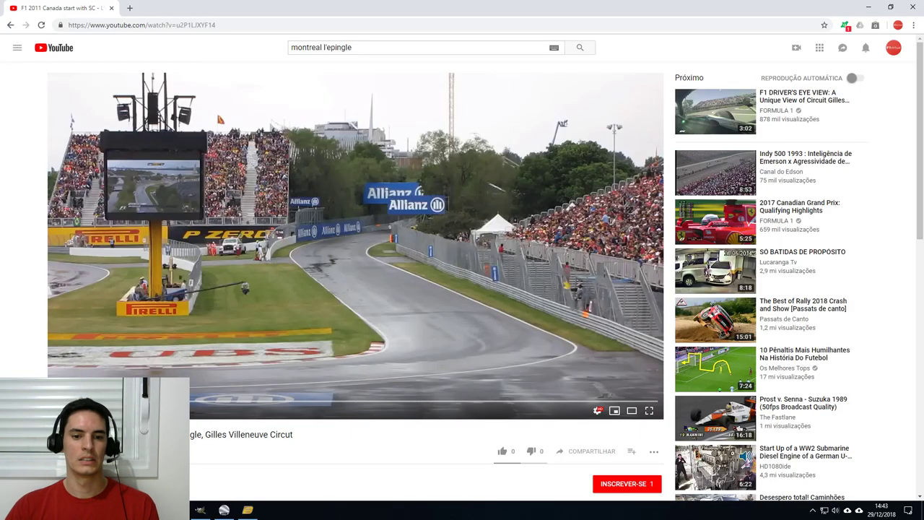
pyautogui.click(248, 510)
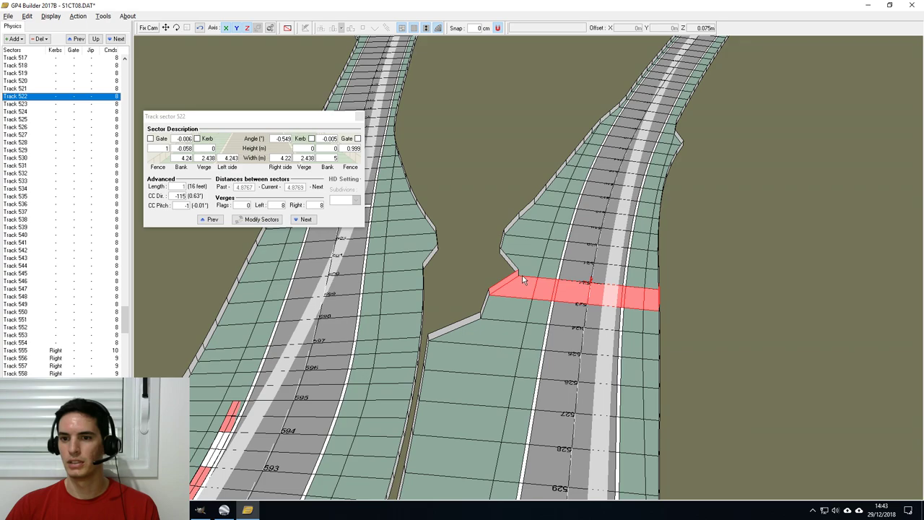
# Try a right bank width of 2 m on track sector 522.
pyautogui.scroll(3, 544, 295)
pyautogui.moveTo(328, 160); pyautogui.dragTo(354, 167)
pyautogui.write('2')
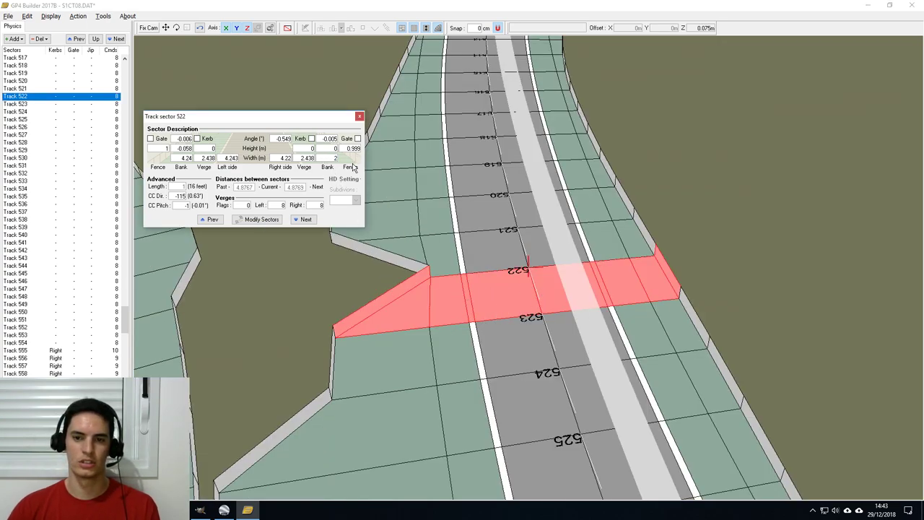
# Set the right bank width of sector 522 to 3 m.
pyautogui.doubleClick(336, 158)
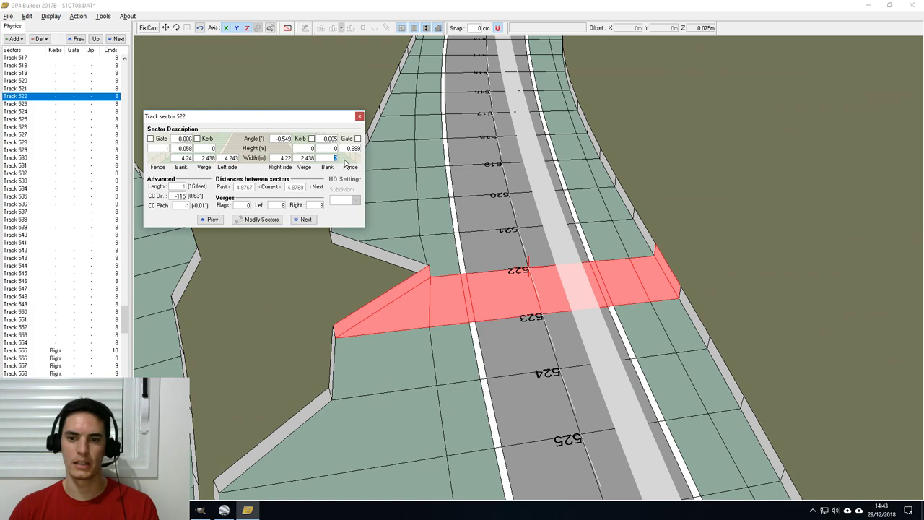
pyautogui.write('3')
pyautogui.press('Return')
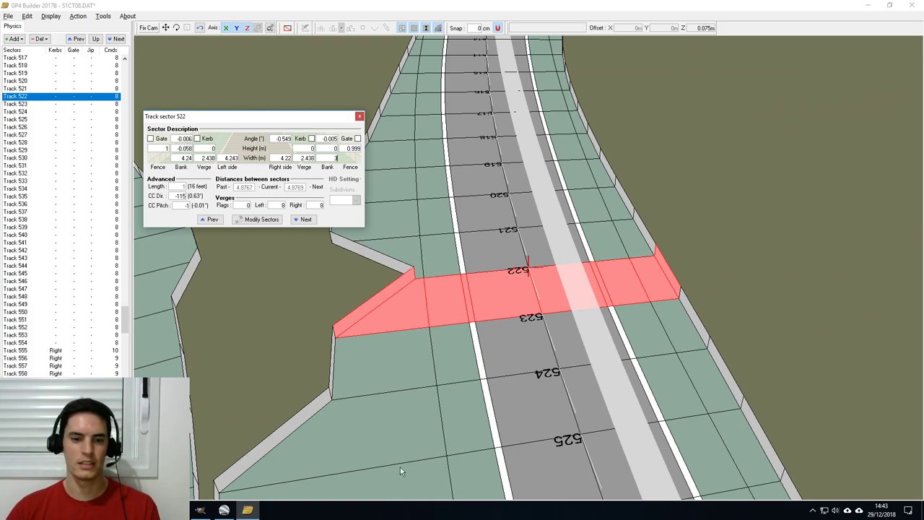
# Switch to the browser and play the Montreal hairpin video up to the cars passing the Allianz wall.
pyautogui.moveTo(374, 394); pyautogui.dragTo(480, 319, button='middle')
pyautogui.scroll(-3, 468, 321)
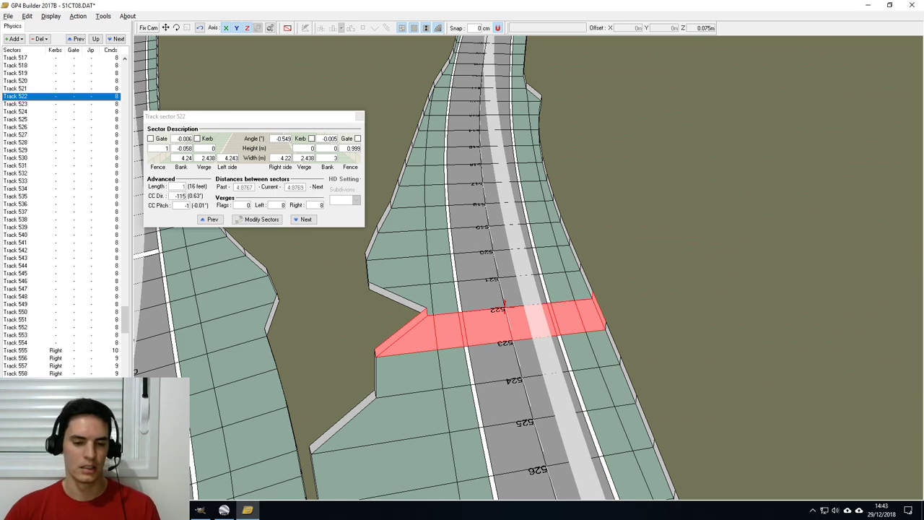
pyautogui.hotkey('alt', 'Tab')
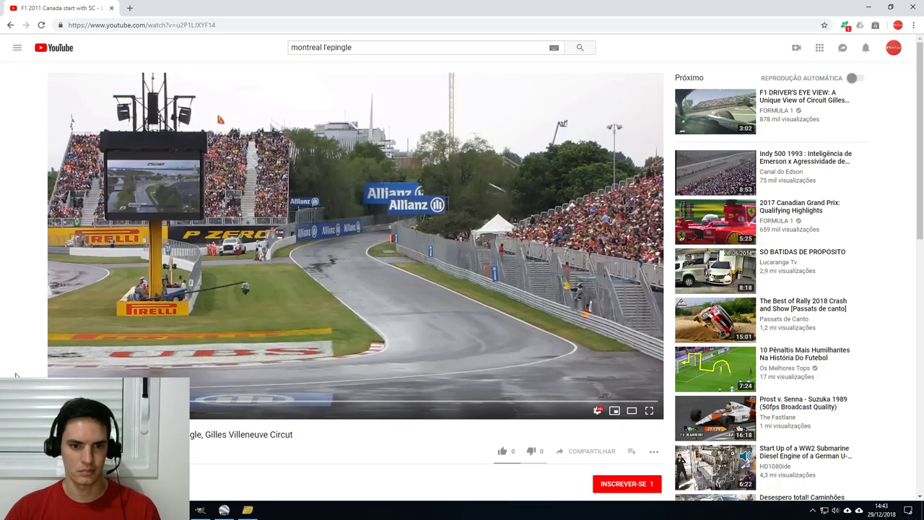
pyautogui.press('space')
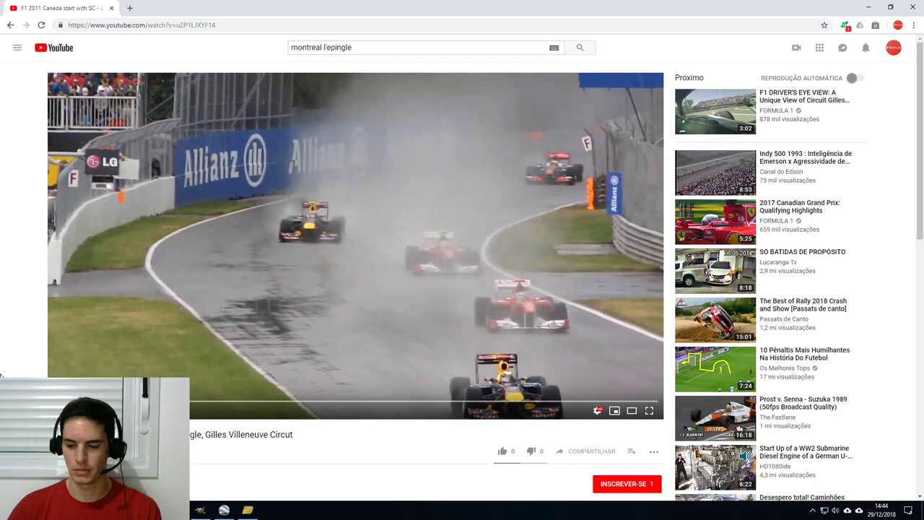
# Switch to GIMP and paste the captured video frame of the hairpin as a layer.
pyautogui.click(200, 510)
pyautogui.hotkey('ctrl', 'v')
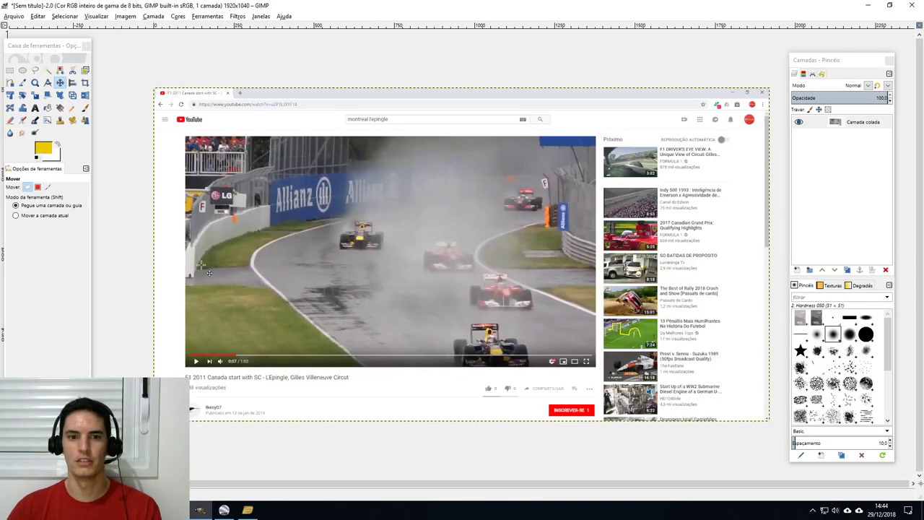
pyautogui.keyDown('ctrl'); pyautogui.scroll(1, 206, 264); pyautogui.keyUp('ctrl')
pyautogui.keyDown('ctrl'); pyautogui.scroll(1, 661, 267); pyautogui.keyUp('ctrl')
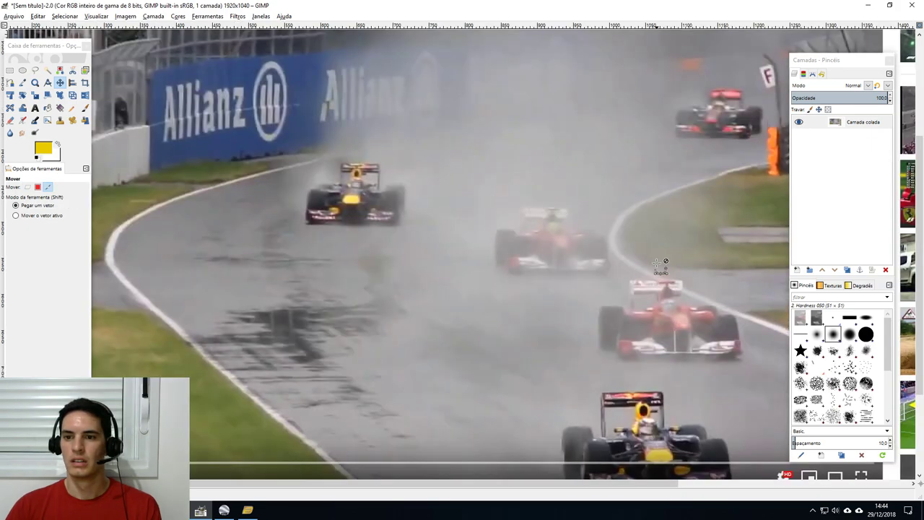
pyautogui.keyDown('ctrl'); pyautogui.scroll(1, 660, 267); pyautogui.keyUp('ctrl')
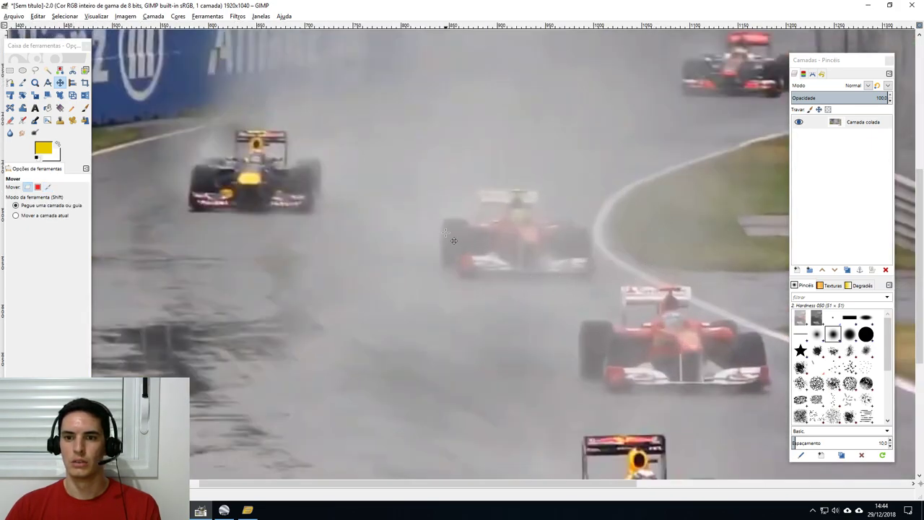
# Select the mist-covered red car in the middle of the frame with a rectangle of about 137 × 97 px.
pyautogui.press('r')
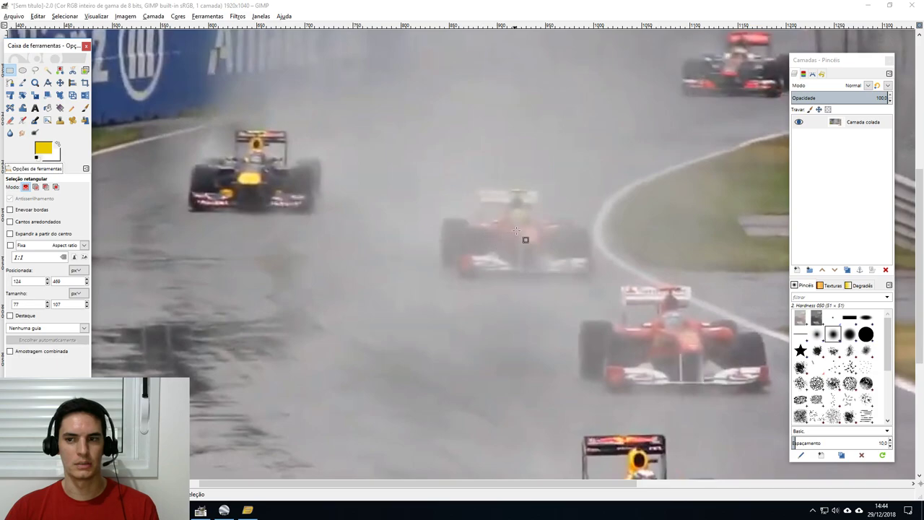
pyautogui.keyDown('ctrl'); pyautogui.scroll(-1, 570, 262); pyautogui.keyUp('ctrl')
pyautogui.keyDown('ctrl'); pyautogui.scroll(-1, 562, 289); pyautogui.keyUp('ctrl')
pyautogui.keyDown('ctrl'); pyautogui.scroll(1, 562, 288); pyautogui.keyUp('ctrl')
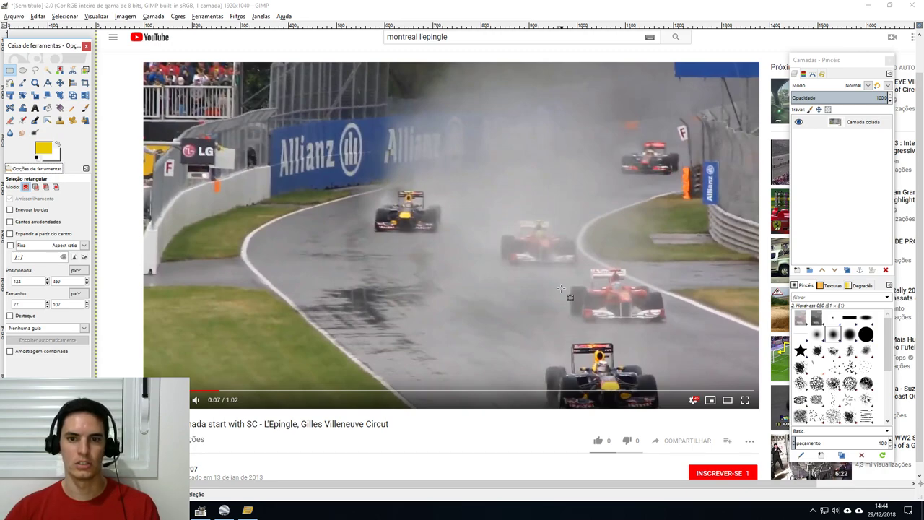
pyautogui.moveTo(504, 219); pyautogui.dragTo(521, 266)
pyautogui.click(467, 258)
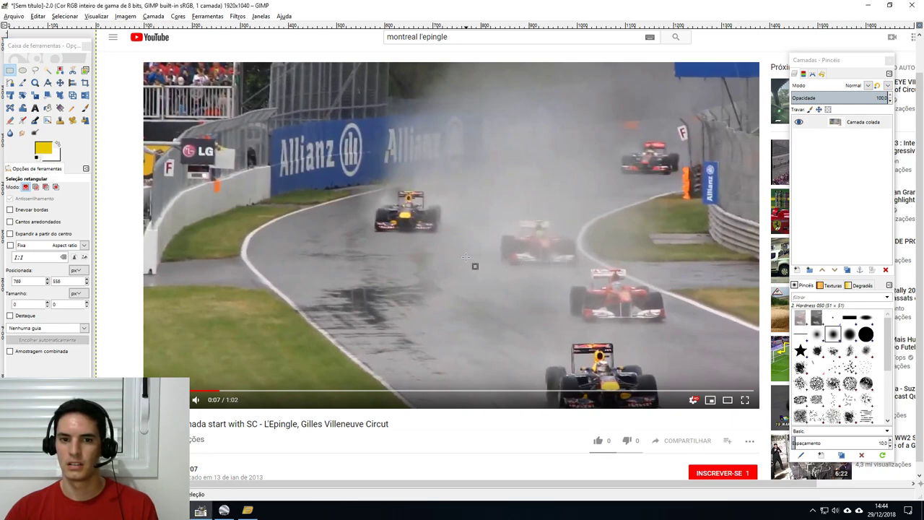
pyautogui.moveTo(514, 225); pyautogui.dragTo(515, 264)
pyautogui.click(514, 274)
pyautogui.moveTo(510, 233); pyautogui.dragTo(575, 265)
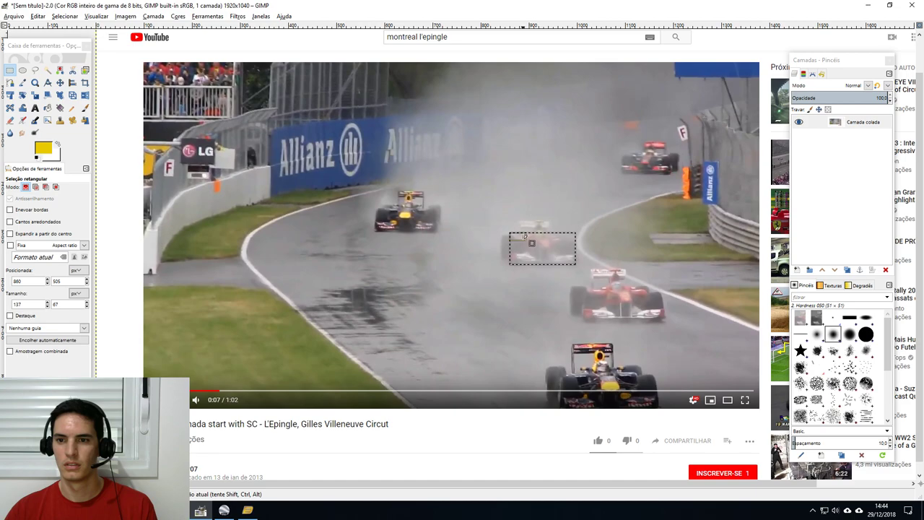
pyautogui.moveTo(542, 233); pyautogui.dragTo(540, 222)
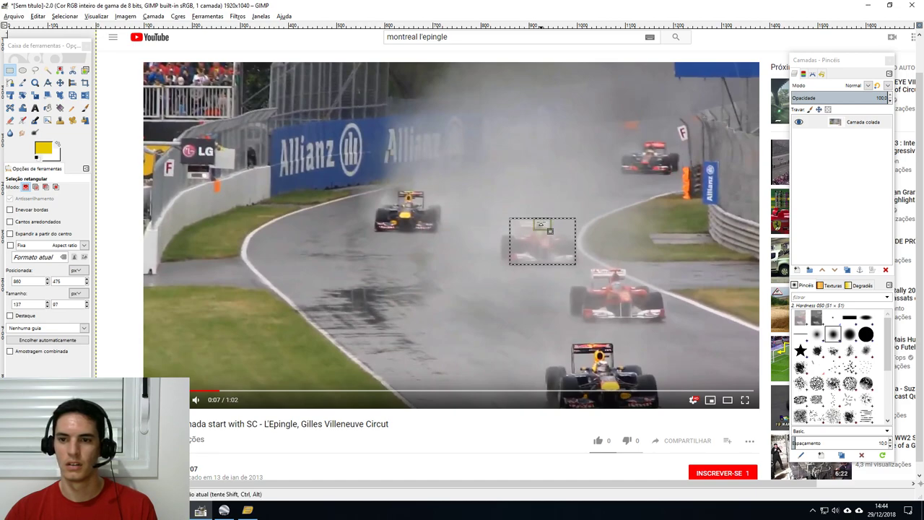
# Paste the car as a new layer and place it on the grass gap beside the white wall.
pyautogui.hotkey('ctrl', 'v')
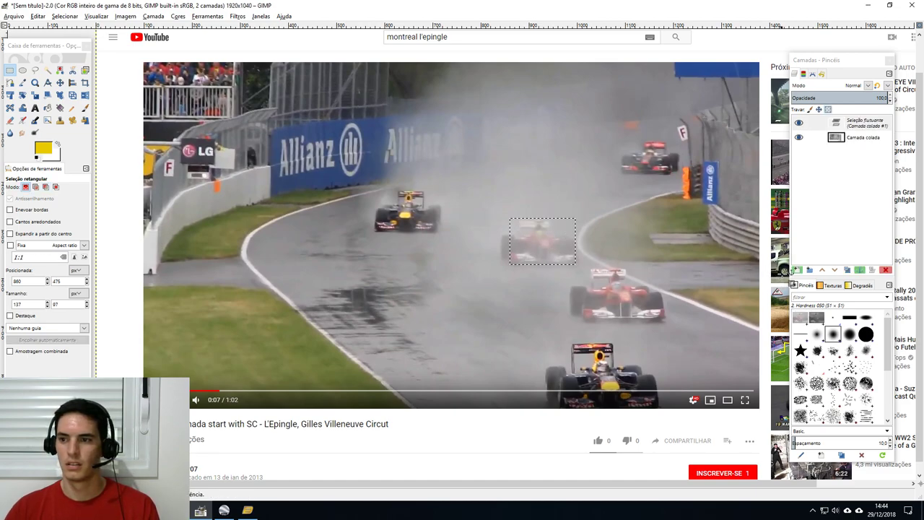
pyautogui.click(797, 269)
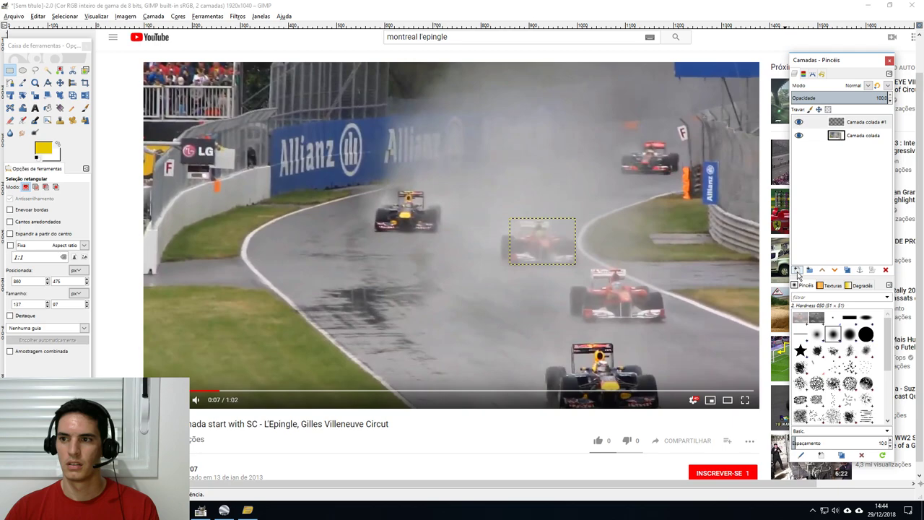
pyautogui.click(60, 82)
pyautogui.moveTo(535, 245); pyautogui.dragTo(195, 258)
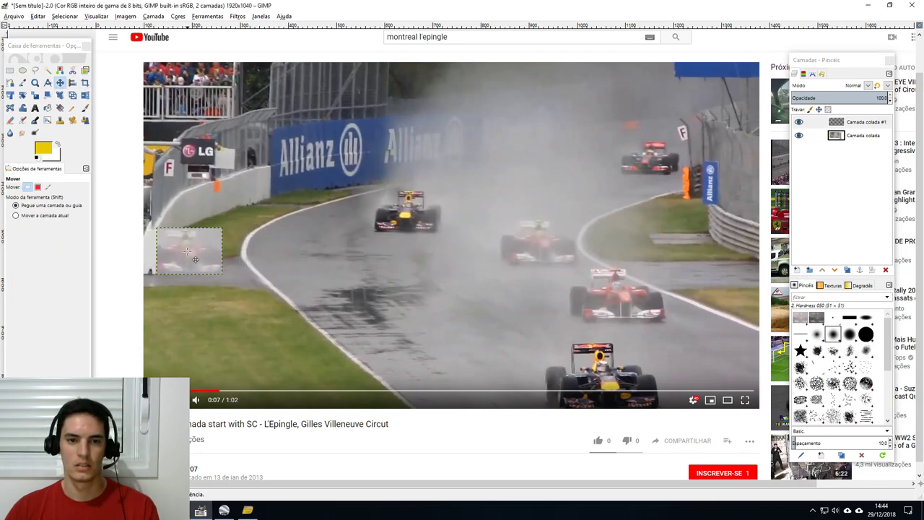
# Paste a second car copy as a new layer and place it next to the first, up to the track edge.
pyautogui.hotkey('ctrl', 'v')
pyautogui.click(798, 270)
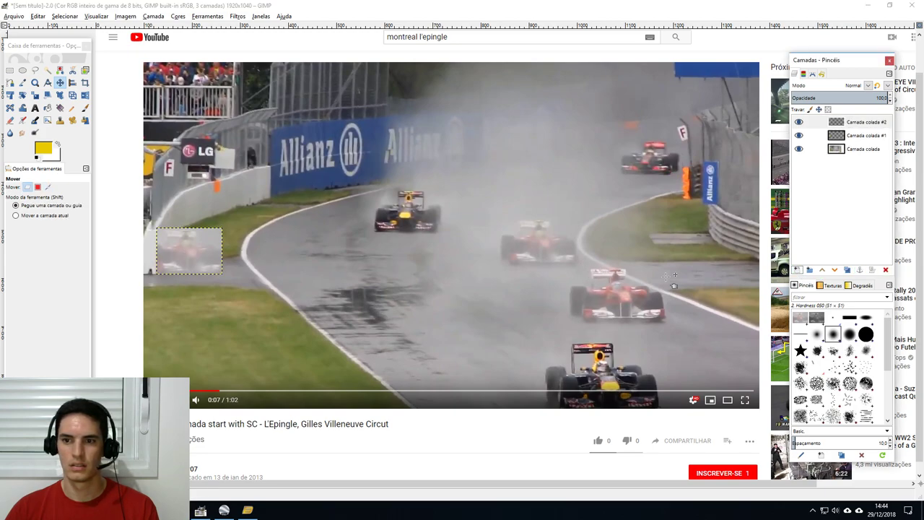
pyautogui.moveTo(213, 268); pyautogui.dragTo(244, 266)
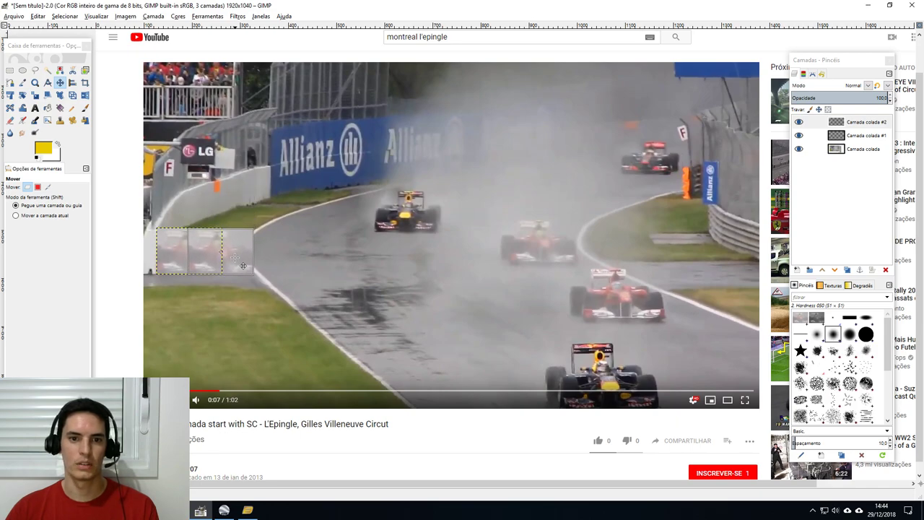
# Delete the overlapping strip from the second car copy using an 84 px wide selection, and make the base frame layer active.
pyautogui.click(10, 70)
pyautogui.moveTo(175, 203); pyautogui.dragTo(219, 293)
pyautogui.press('Delete')
pyautogui.hotkey('ctrl', 'shift', 'a')
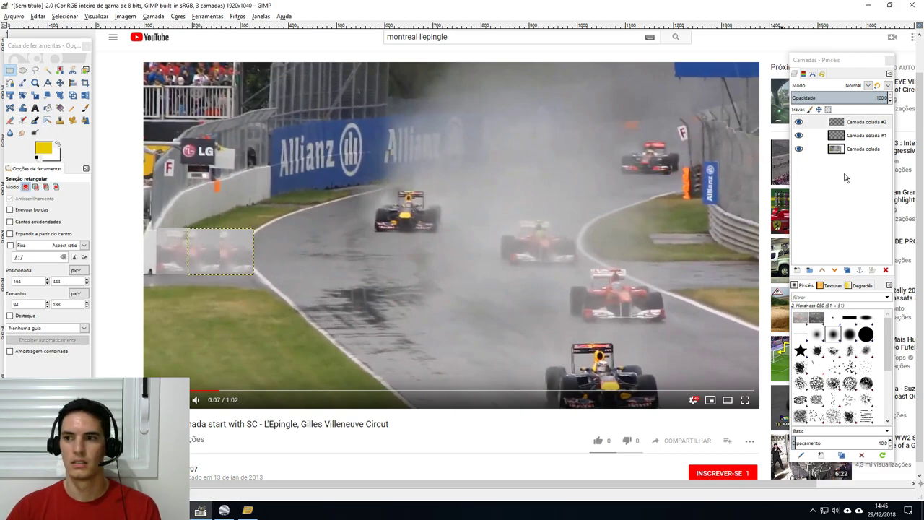
pyautogui.click(866, 150)
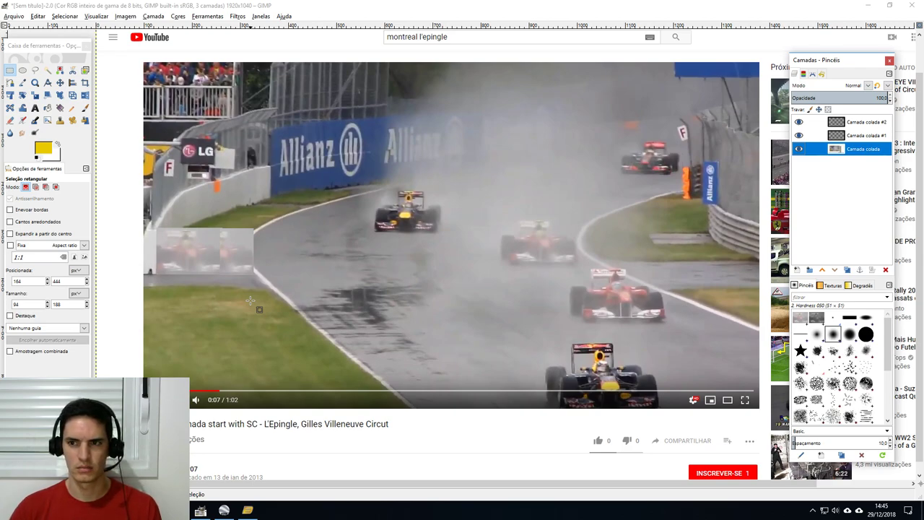
# Return to GP4 Builder and select track sector 512.
pyautogui.click(868, 5)
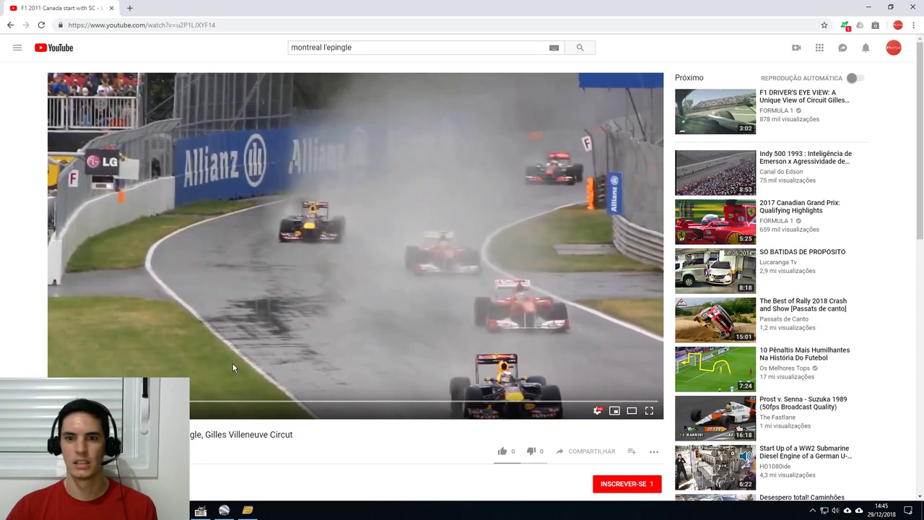
pyautogui.click(248, 510)
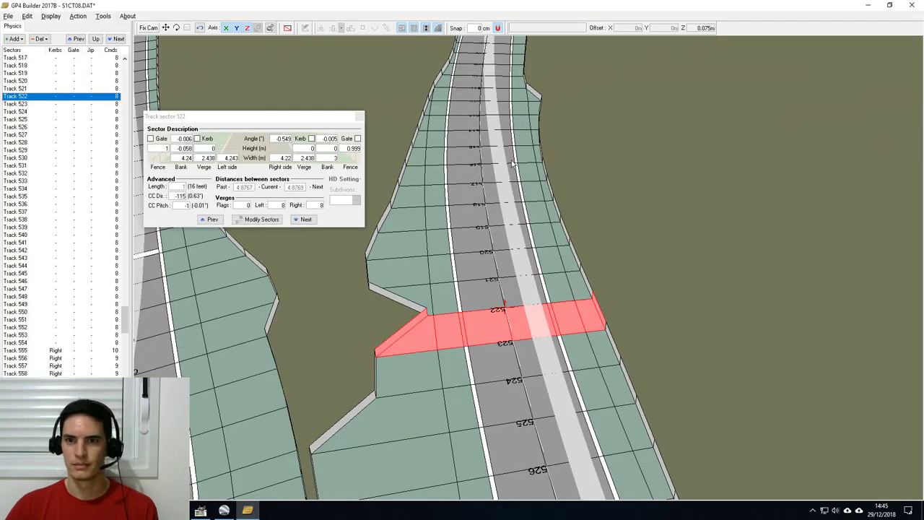
pyautogui.doubleClick(475, 74)
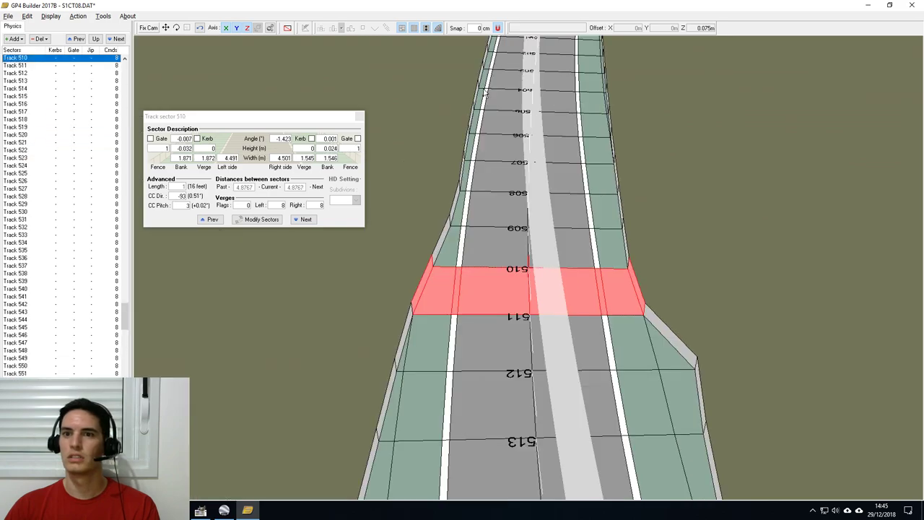
pyautogui.moveTo(493, 380); pyautogui.dragTo(474, 239, button='middle')
pyautogui.press('Down')
pyautogui.press('Down')
pyautogui.press('Up')
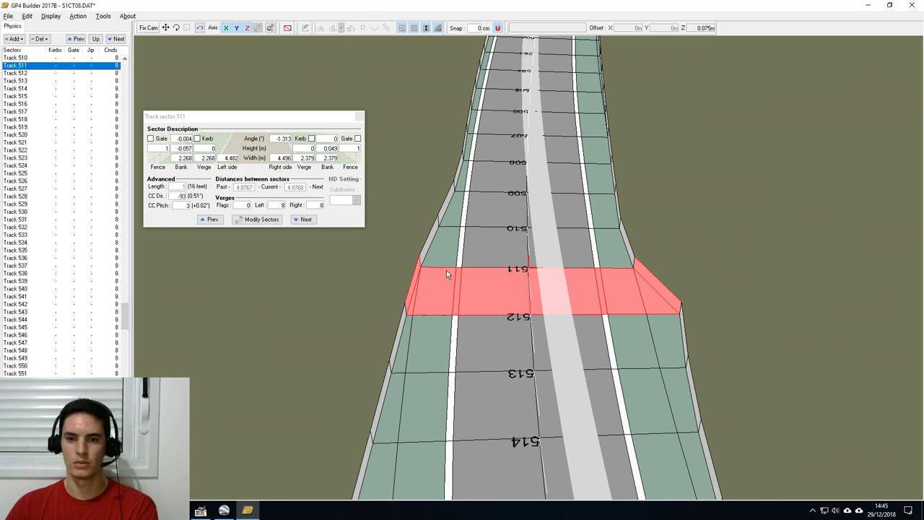
pyautogui.press('Down')
# Set the right bank width of sector 512 to 2.5 m, and fix the camera on the view of the hairpin approach.
pyautogui.moveTo(319, 158); pyautogui.dragTo(355, 163)
pyautogui.moveTo(479, 356); pyautogui.dragTo(483, 312, button='middle')
pyautogui.scroll(-8, 483, 311)
pyautogui.moveTo(449, 202)
pyautogui.mouseDown()
pyautogui.moveTo(503, 282)
pyautogui.moveTo(494, 310)
pyautogui.mouseUp()
pyautogui.click(149, 29)
pyautogui.moveTo(321, 157); pyautogui.dragTo(346, 159)
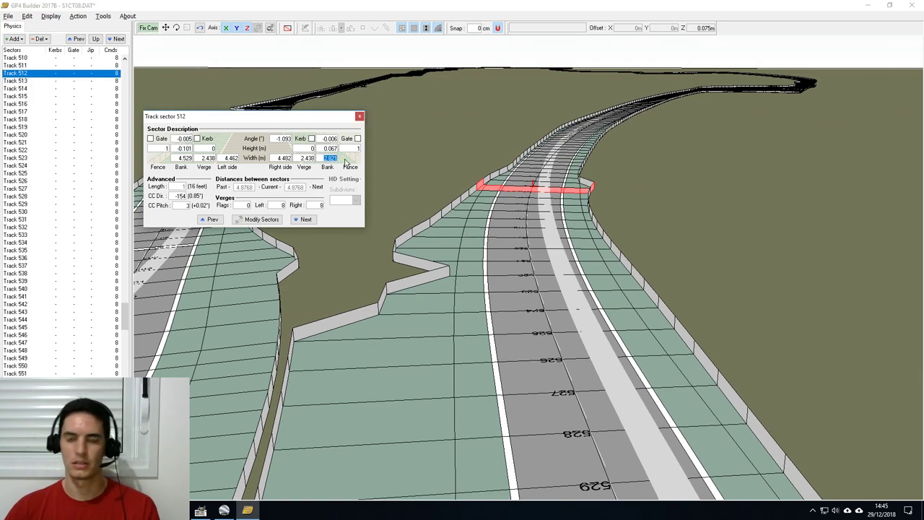
pyautogui.write('2.5')
pyautogui.press('Return')
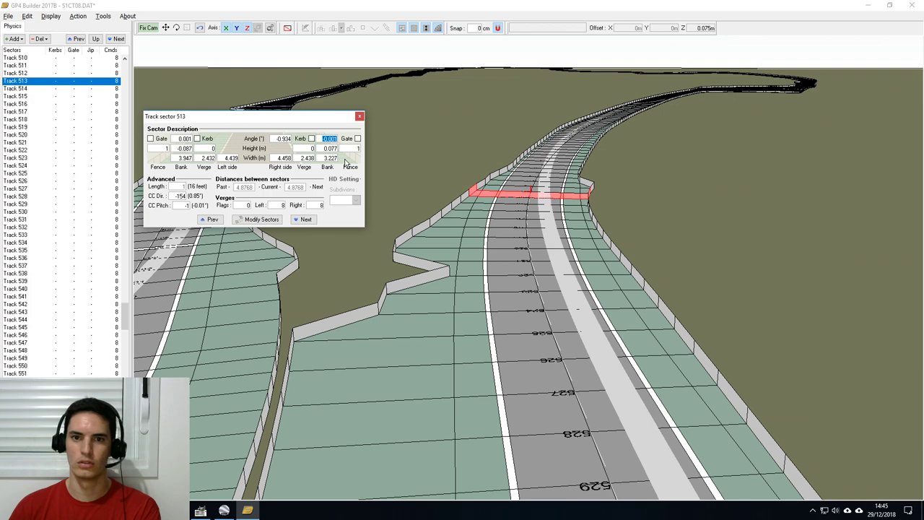
# Examine the right bank widths of sectors 509 to 513.
pyautogui.click(326, 158)
pyautogui.moveTo(318, 158); pyautogui.dragTo(346, 162)
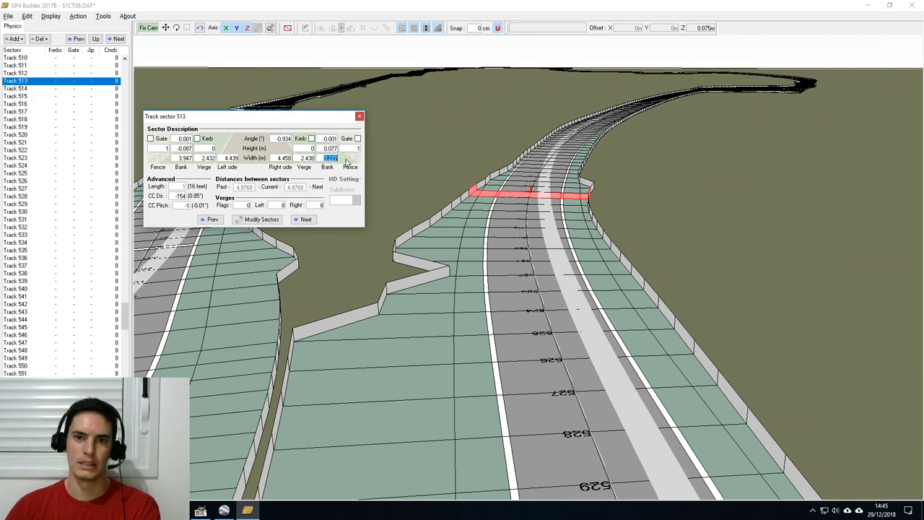
pyautogui.press('Up')
pyautogui.press('Up')
pyautogui.press('Up')
pyautogui.press('Up')
pyautogui.press('Down')
pyautogui.press('Down')
pyautogui.press('Down')
pyautogui.press('Down')
pyautogui.press('Down')
pyautogui.press('Down')
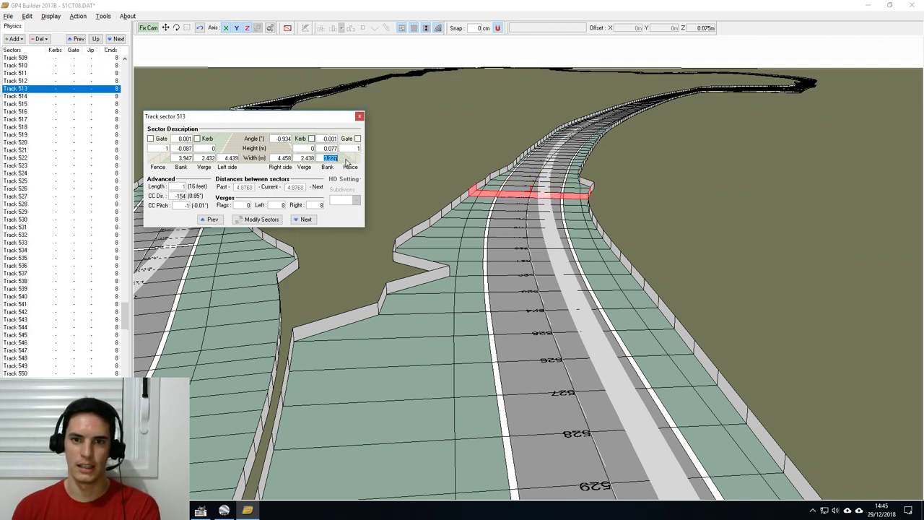
pyautogui.press('pageup')
pyautogui.press('pageup')
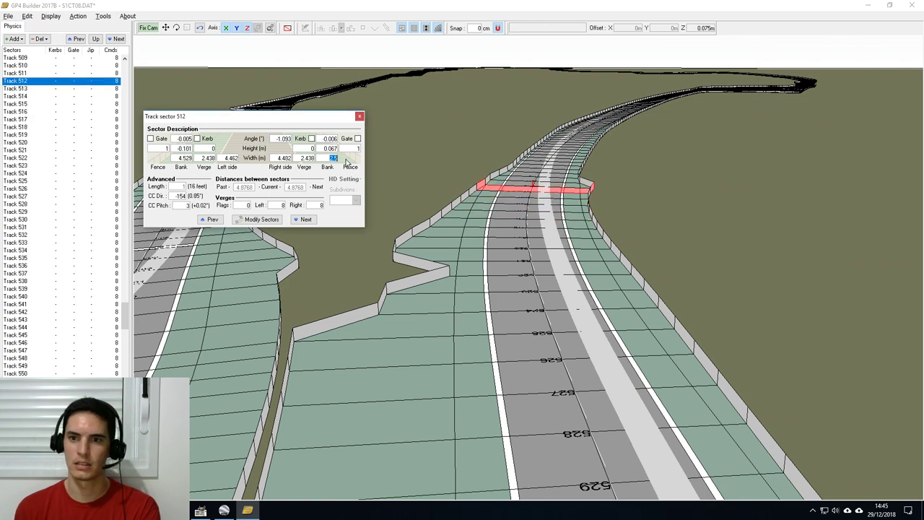
pyautogui.press('Up')
pyautogui.press('Up')
pyautogui.press('Down')
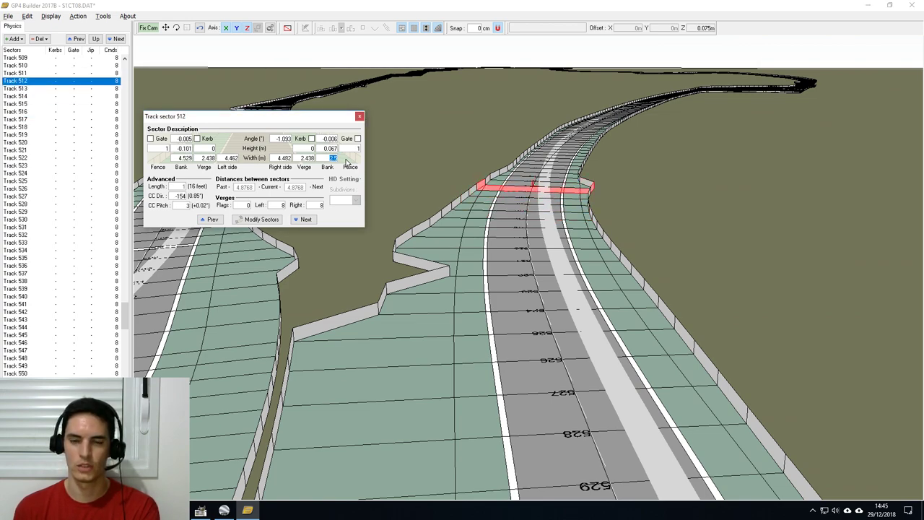
# Set the right bank width of sectors 513 through 522 to 2.5 m each.
pyautogui.press('pagedown')
pyautogui.press('pageup')
pyautogui.press('pagedown')
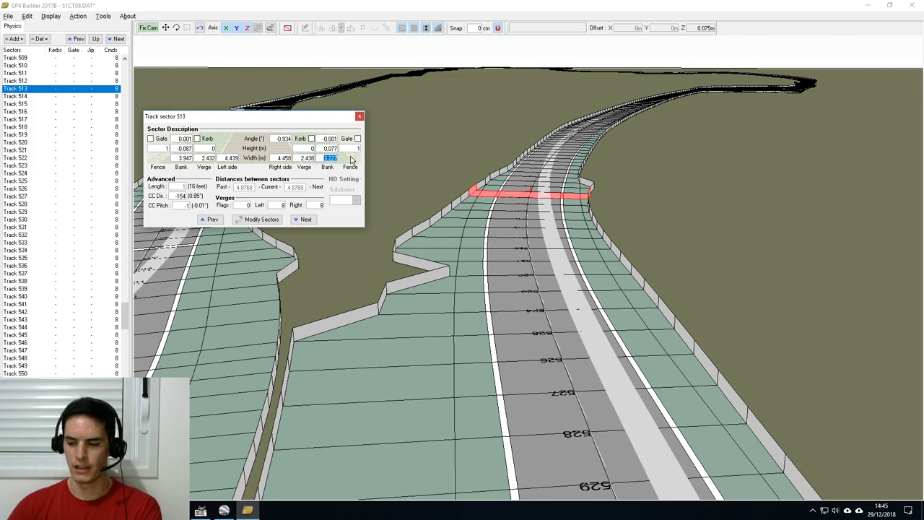
pyautogui.press('pagedown')
pyautogui.press('pagedown')
pyautogui.press('pagedown')
pyautogui.press('pagedown')
pyautogui.press('pagedown')
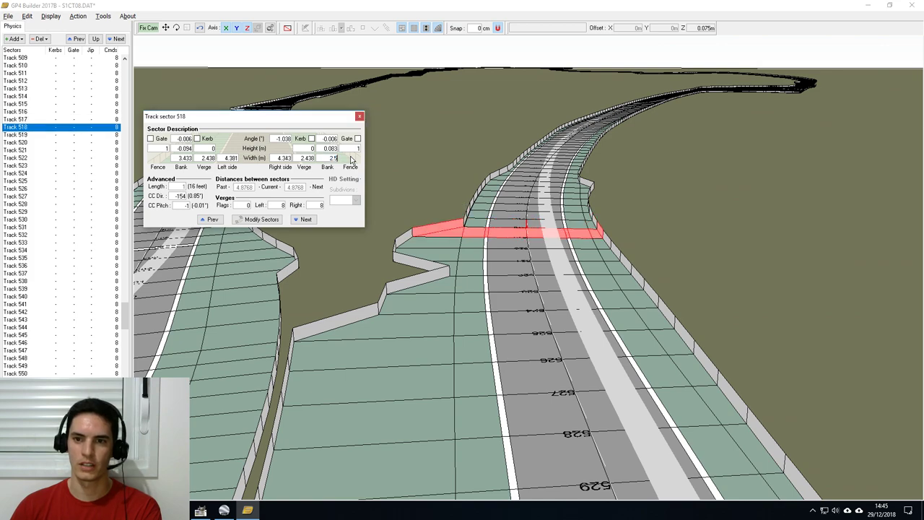
pyautogui.press('pagedown')
pyautogui.press('pagedown')
pyautogui.press('pagedown')
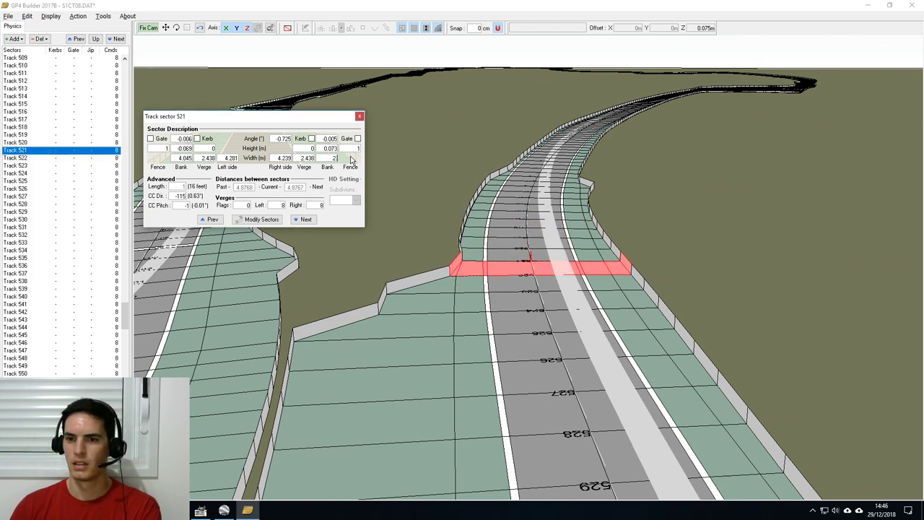
pyautogui.press('pagedown')
pyautogui.press('pagedown')
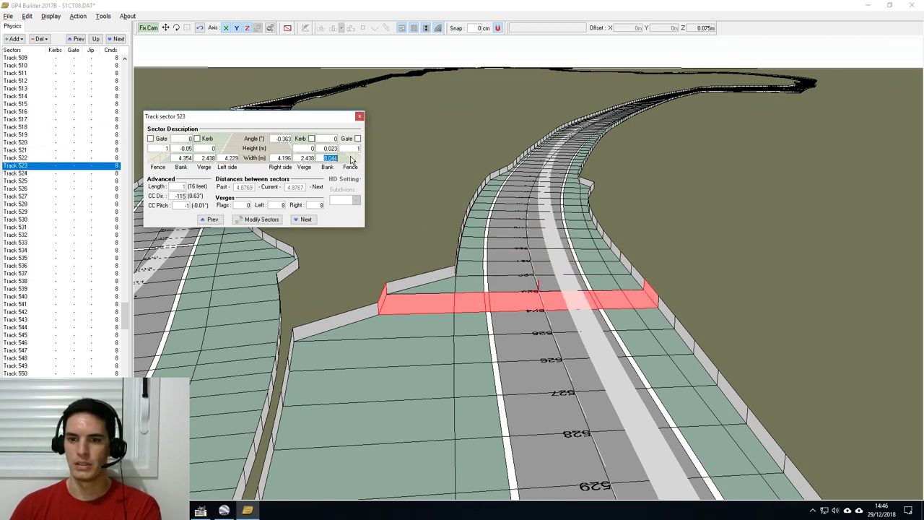
# Compare the reshaped wall leading to sector 523 with the hairpin video in the browser, and return to GP4 Builder.
pyautogui.moveTo(542, 331); pyautogui.dragTo(565, 306, button='middle')
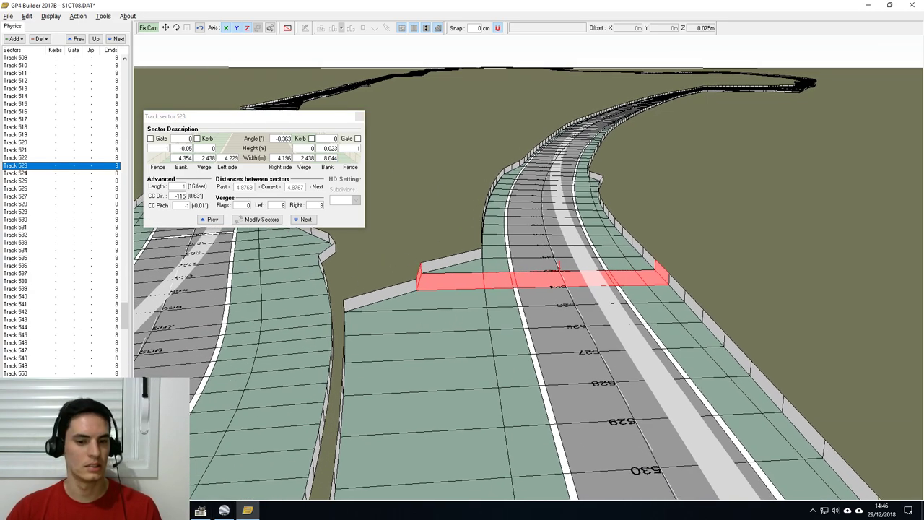
pyautogui.click(177, 510)
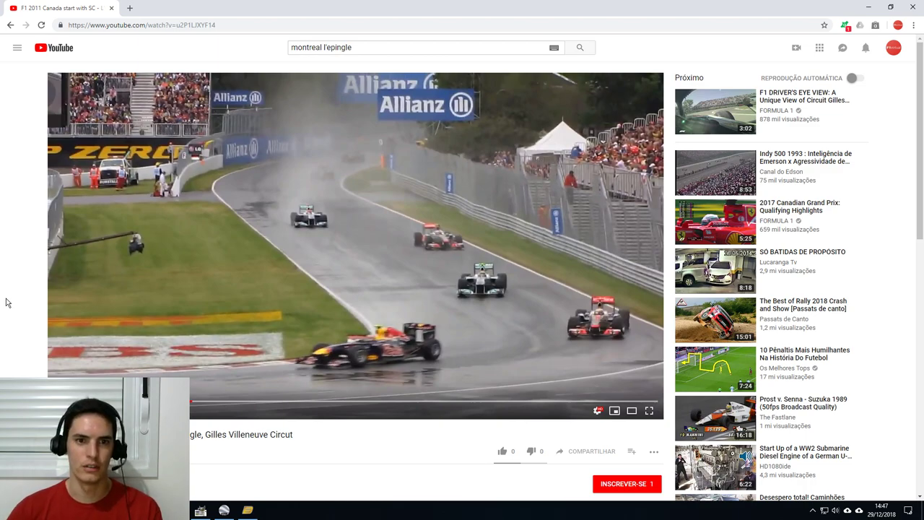
pyautogui.click(252, 511)
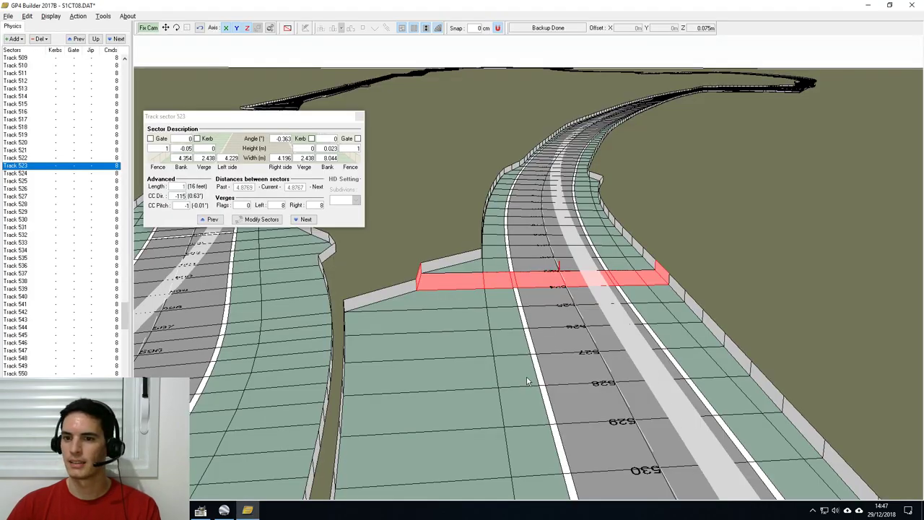
# Set the right bank width of track sectors 523, 524 and 525 to 2.5 m each.
pyautogui.moveTo(526, 376); pyautogui.dragTo(497, 340, button='middle')
pyautogui.moveTo(497, 345); pyautogui.dragTo(521, 257)
pyautogui.moveTo(322, 158); pyautogui.dragTo(347, 160)
pyautogui.write('2.5')
pyautogui.press('Down')
pyautogui.write('2.5')
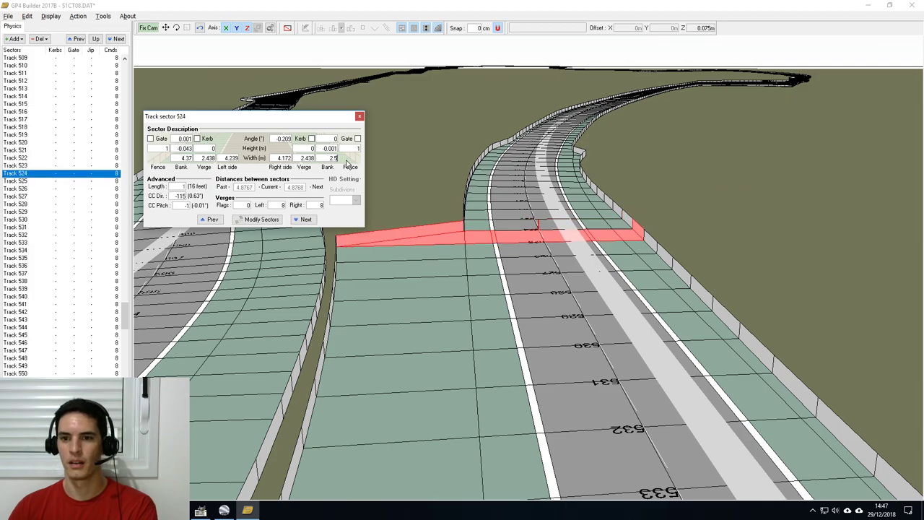
pyautogui.press('Down')
pyautogui.write('2.5')
# Set the right bank width of track sector 526 to 2.5 m.
pyautogui.moveTo(582, 402); pyautogui.dragTo(563, 196)
pyautogui.moveTo(502, 312); pyautogui.dragTo(504, 429)
pyautogui.scroll(-4, 490, 312)
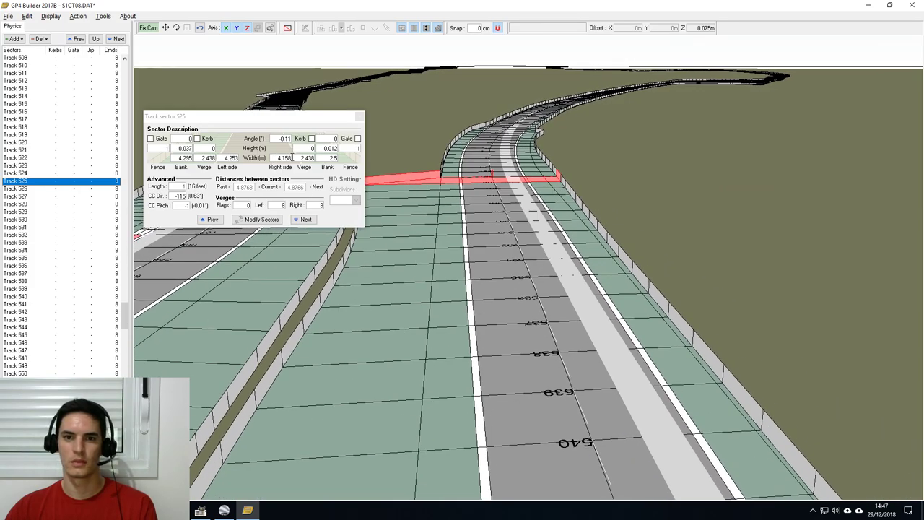
pyautogui.click(324, 158)
pyautogui.press('Down')
pyautogui.write('2.5')
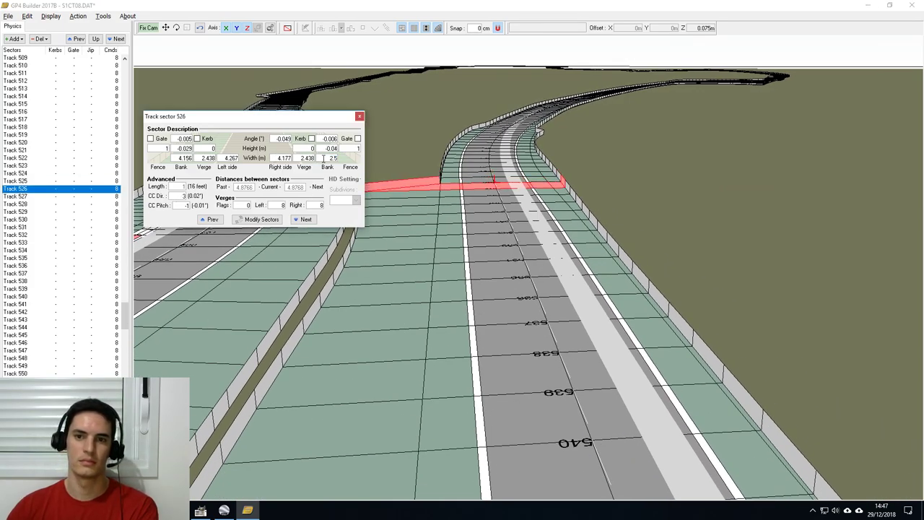
pyautogui.scroll(-5, 541, 390)
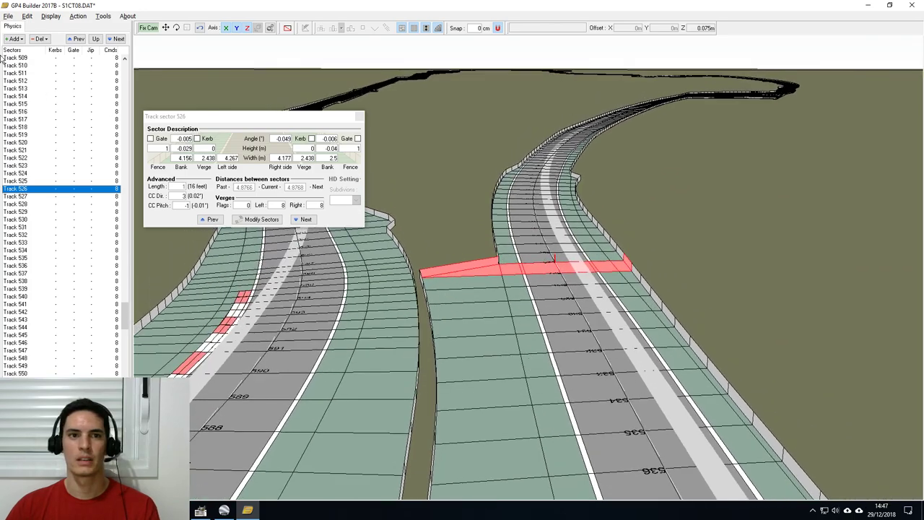
# Save the changes to S1CT08.DAT and close GP4 Builder.
pyautogui.click(9, 15)
pyautogui.click(40, 64)
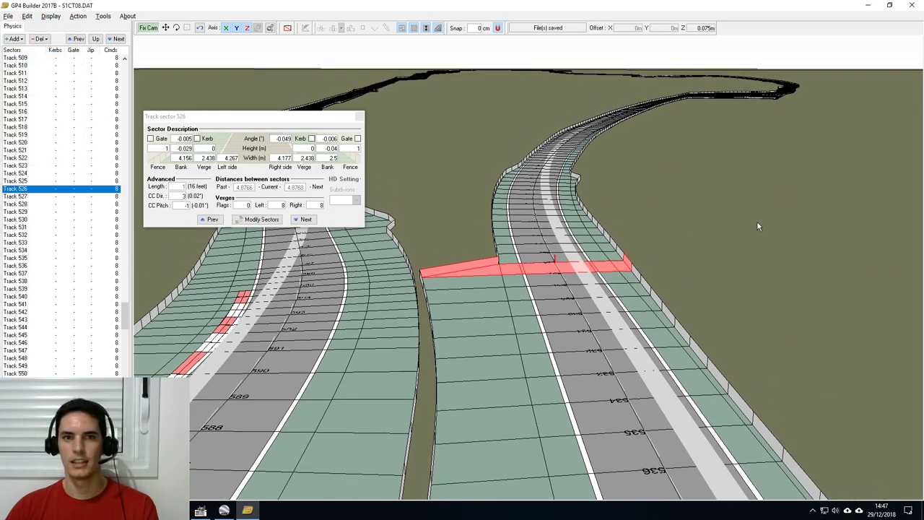
pyautogui.click(912, 5)
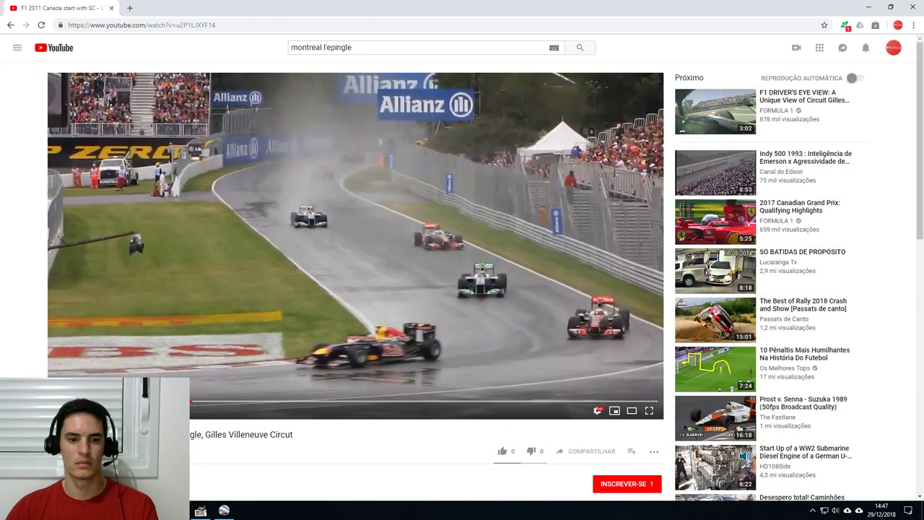
# Launch Grand Prix 4 through GPxPatch.exe and start the free practice session at Montreal.
pyautogui.click(869, 7)
pyautogui.doubleClick(137, 365)
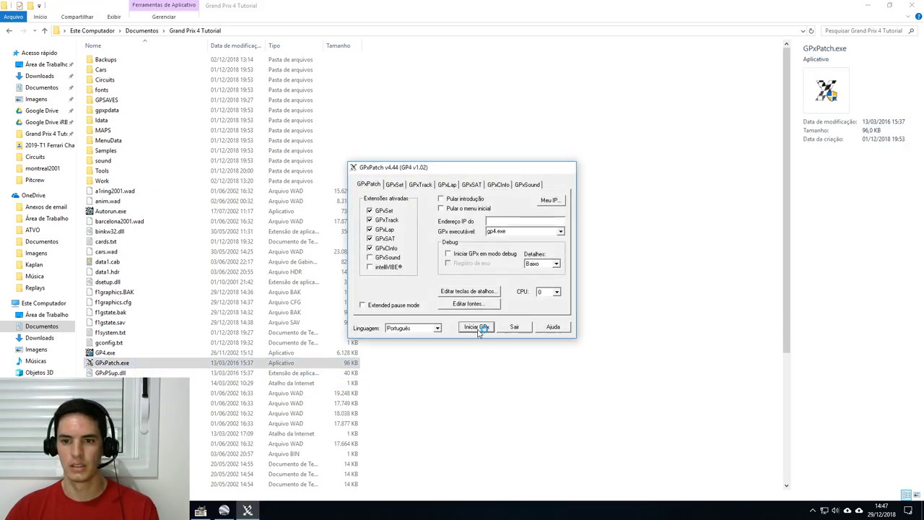
pyautogui.click(476, 327)
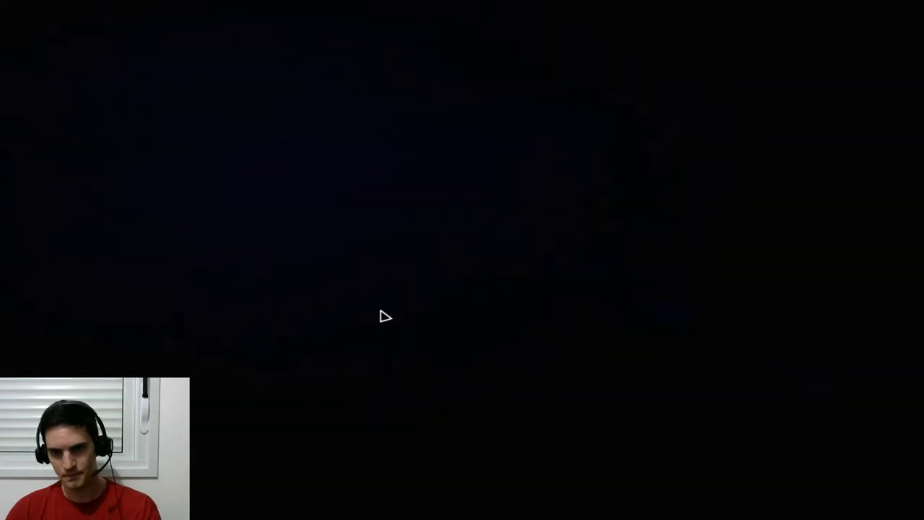
pyautogui.click(247, 209)
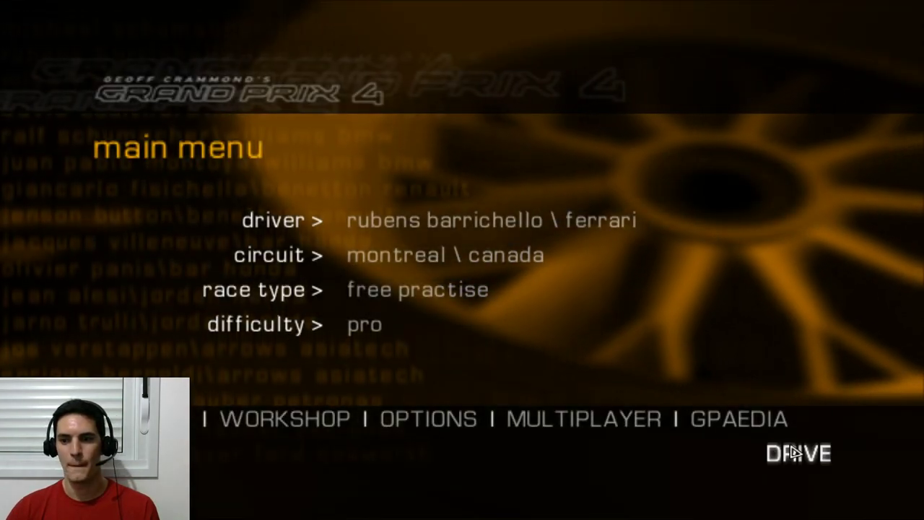
pyautogui.click(776, 455)
pyautogui.click(810, 455)
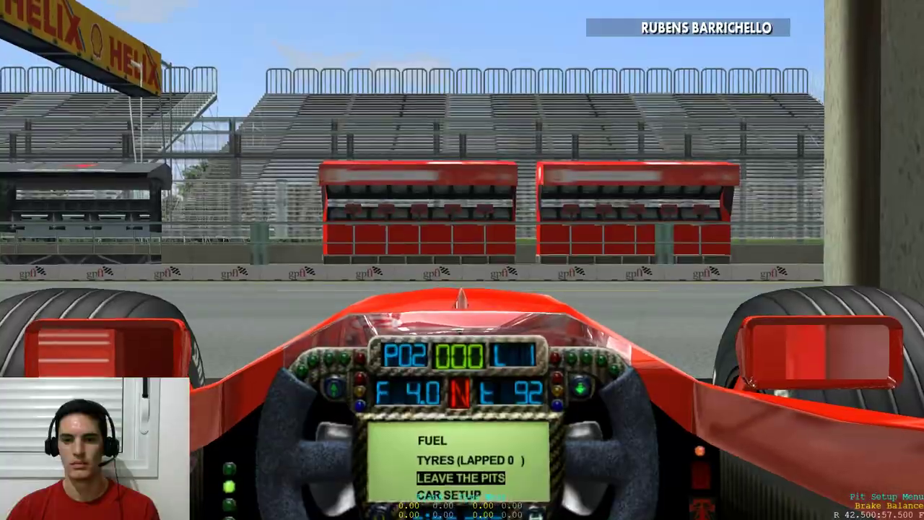
# Leave the pits and drive to the hairpin to inspect the reshaped walls in the game.
pyautogui.press('Return')
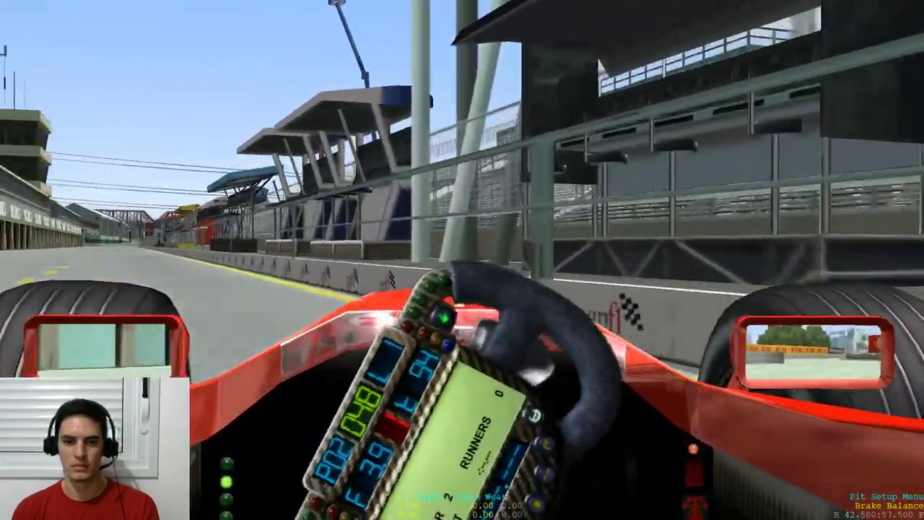
pyautogui.press('Home')
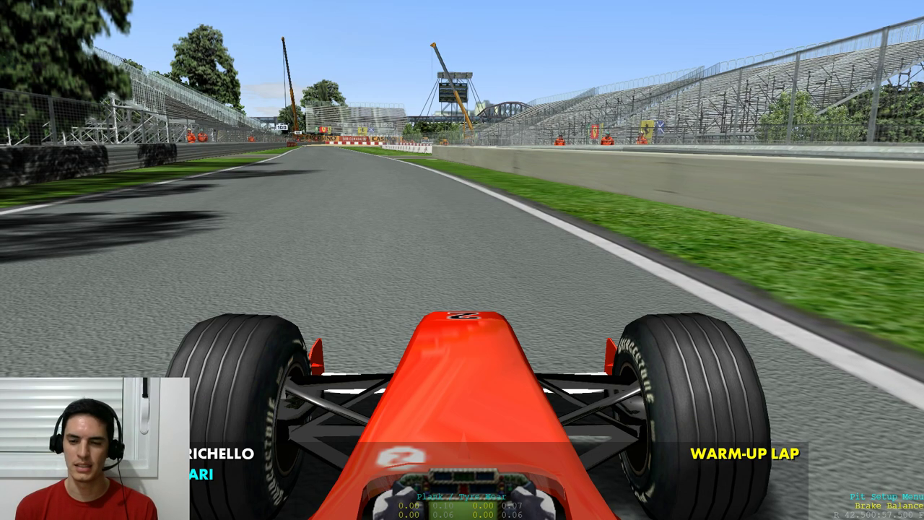
pyautogui.press('m')
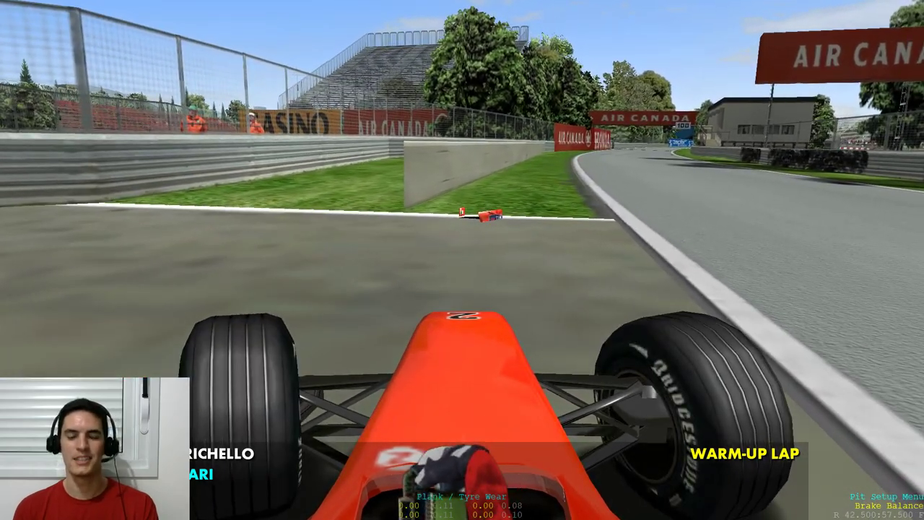
# End the free practice session and exit Grand Prix 4.
pyautogui.press('Escape')
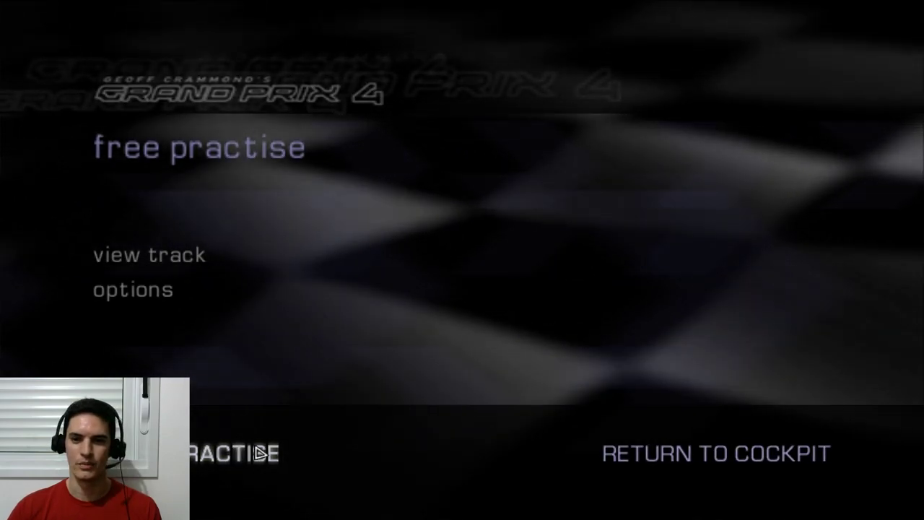
pyautogui.click(238, 447)
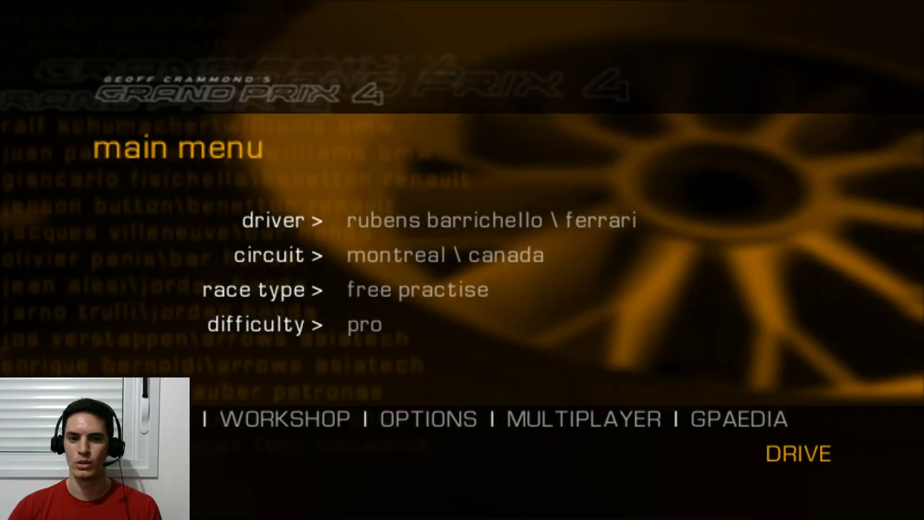
pyautogui.press('Escape')
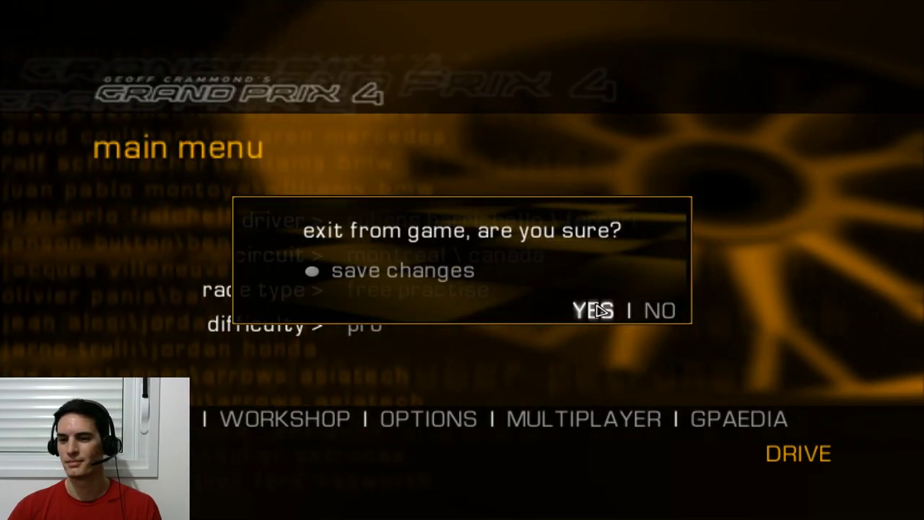
pyautogui.press('Return')
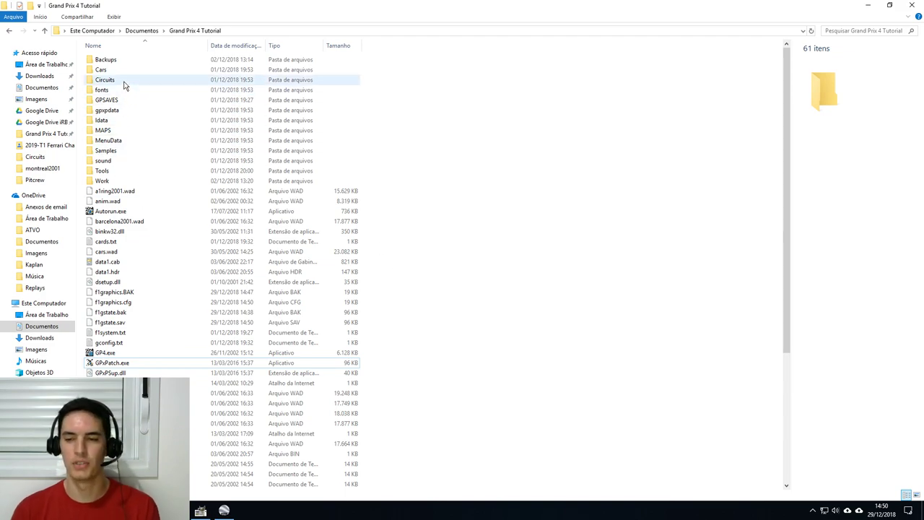
# Copy S1CT08.DAT from the Circuits folder into Work\Montreal\montreal2001\maps\montreal2001.
pyautogui.doubleClick(124, 80)
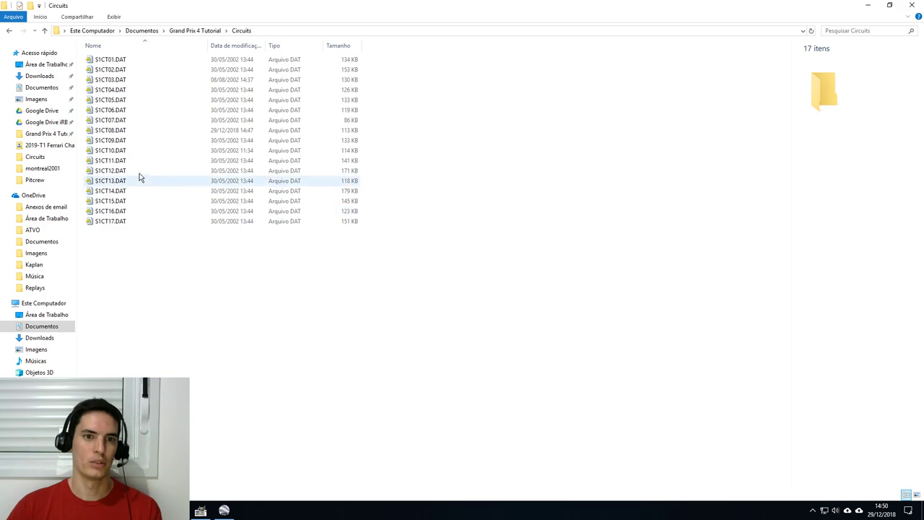
pyautogui.click(109, 131)
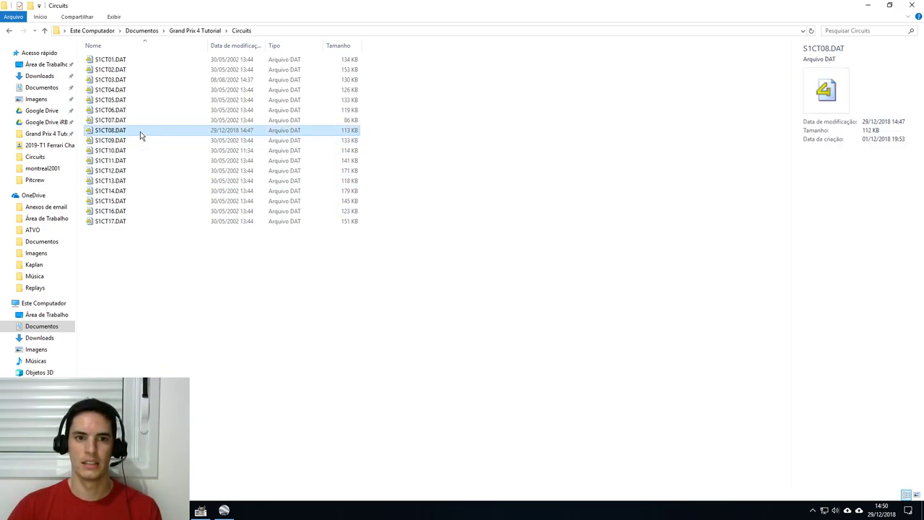
pyautogui.click(195, 31)
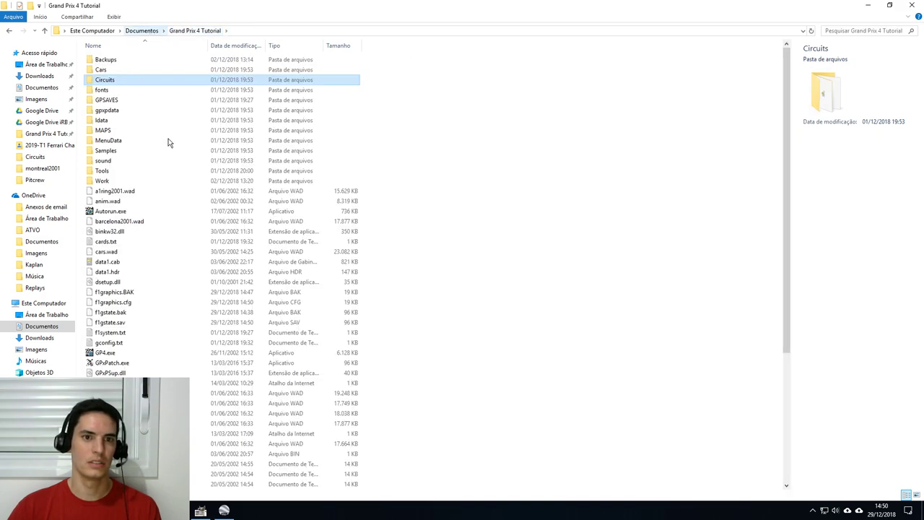
pyautogui.doubleClick(126, 179)
pyautogui.doubleClick(127, 62)
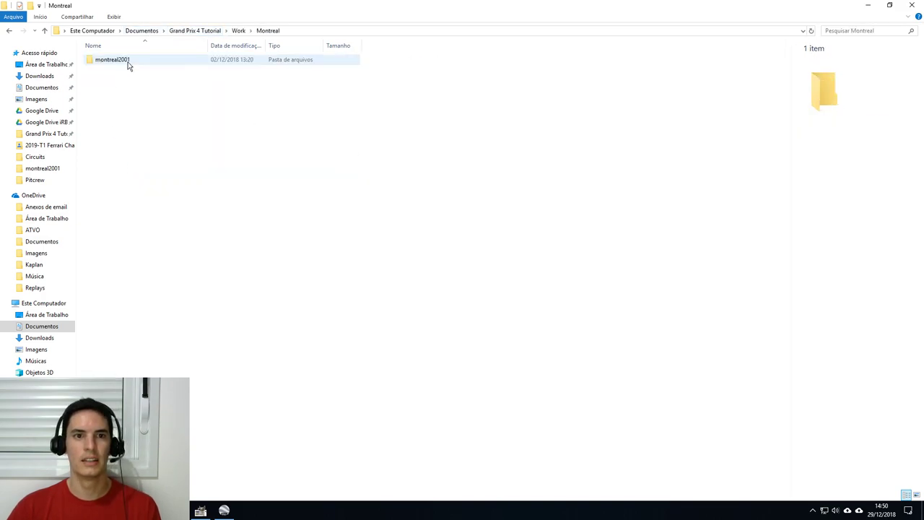
pyautogui.doubleClick(134, 64)
pyautogui.click(115, 72)
pyautogui.doubleClick(116, 72)
pyautogui.doubleClick(154, 62)
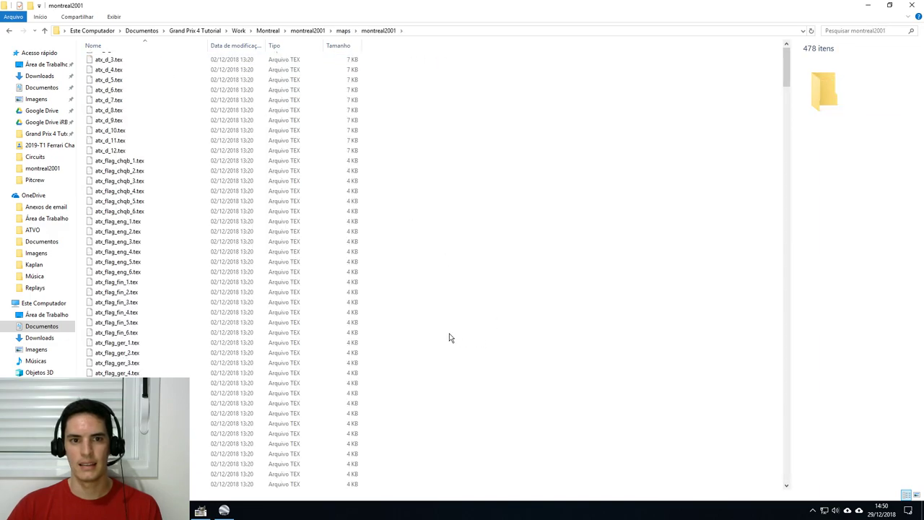
pyautogui.scroll(-20, 447, 332)
pyautogui.click(135, 313)
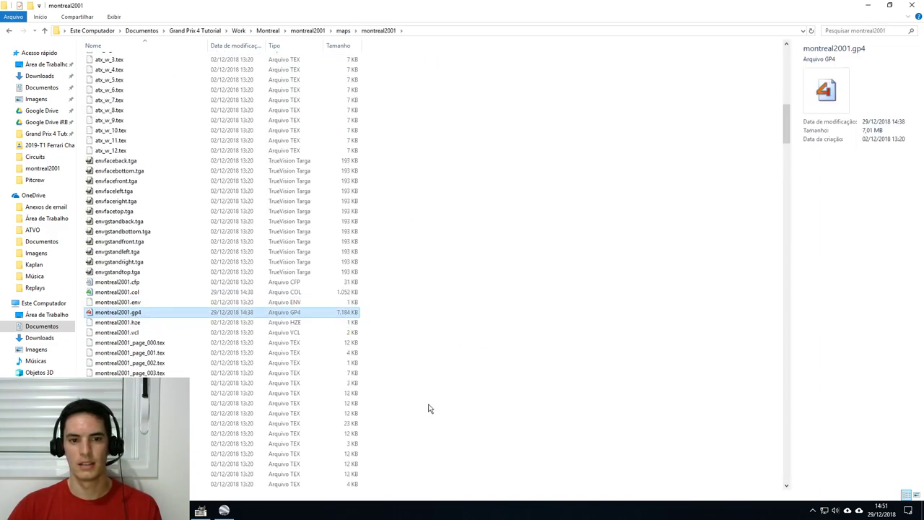
pyautogui.press('s')
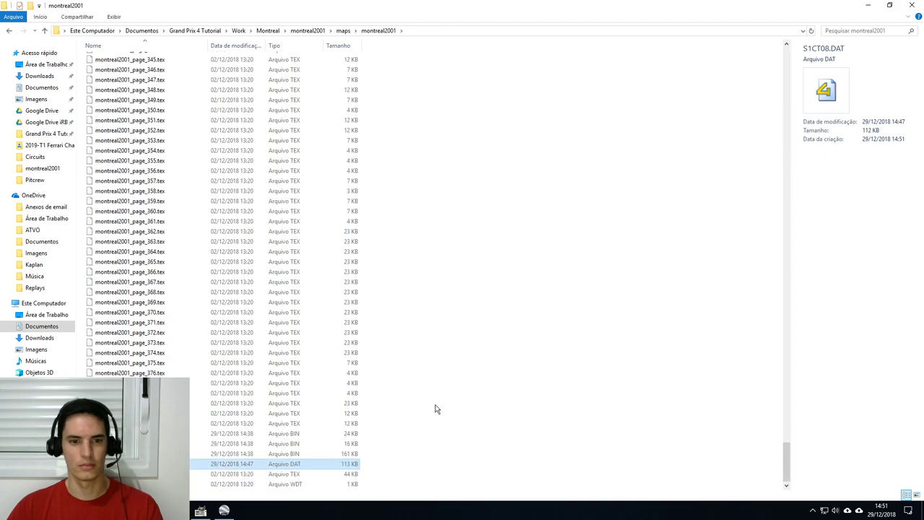
pyautogui.click(450, 269)
# Launch GP4 Builder 2017B.exe from the Tools\GP4 Builder 2017B folder of Grand Prix 4 Tutorial.
pyautogui.click(198, 31)
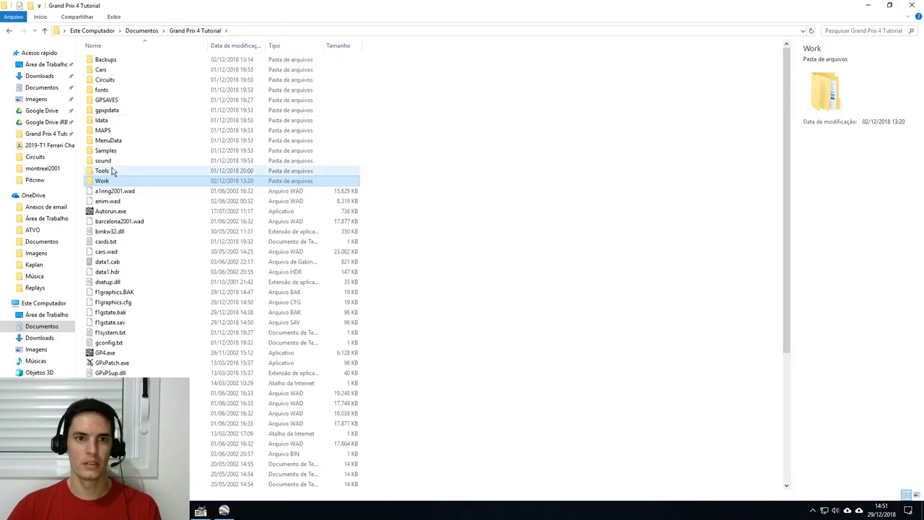
pyautogui.doubleClick(108, 177)
pyautogui.doubleClick(116, 59)
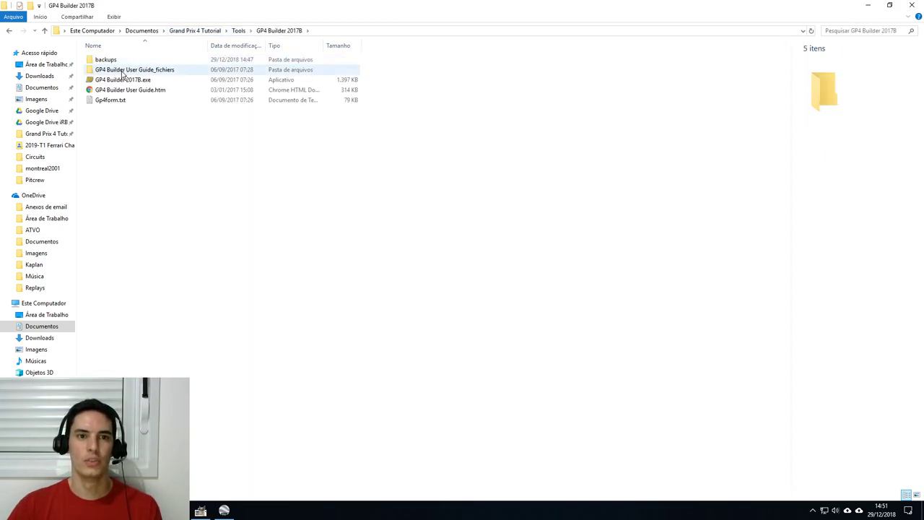
pyautogui.doubleClick(124, 79)
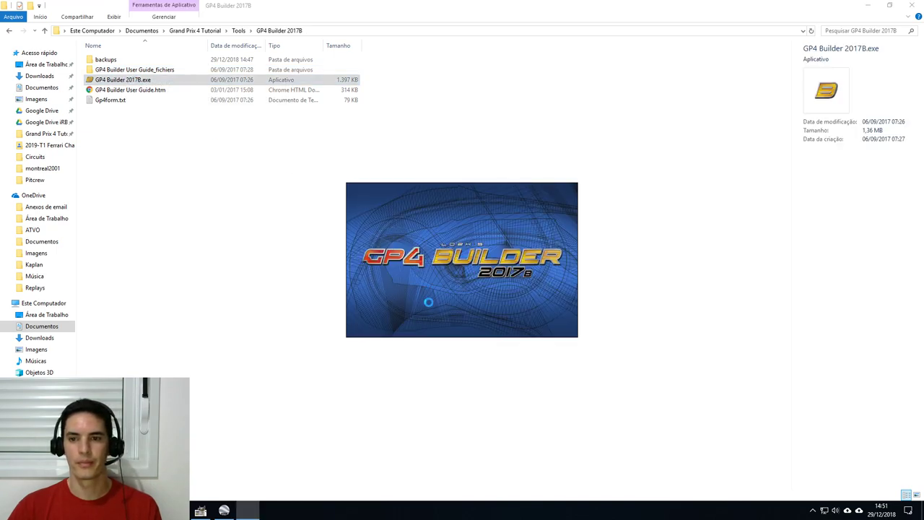
# Browse for a file to open in the Montreal work project's innermost montreal2001 folder, inside maps.
pyautogui.click(337, 179)
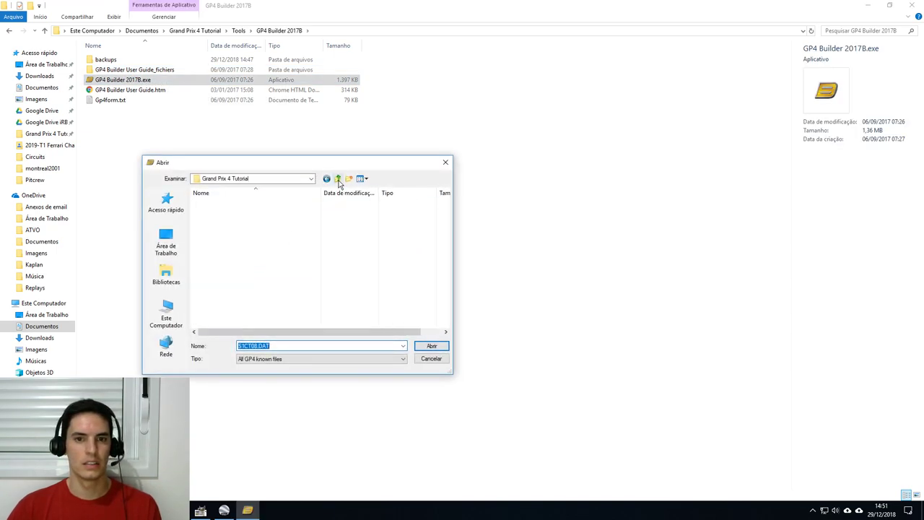
pyautogui.doubleClick(221, 315)
pyautogui.doubleClick(230, 205)
pyautogui.doubleClick(226, 214)
pyautogui.doubleClick(220, 204)
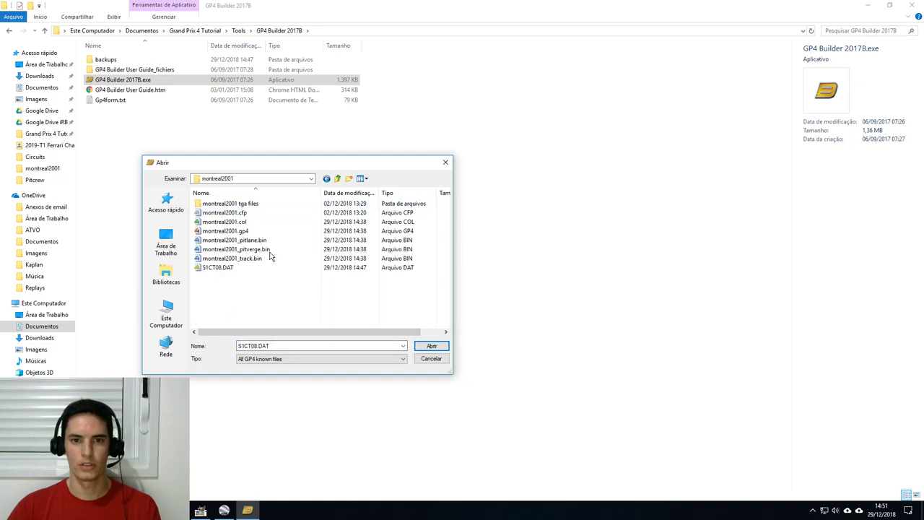
pyautogui.click(238, 231)
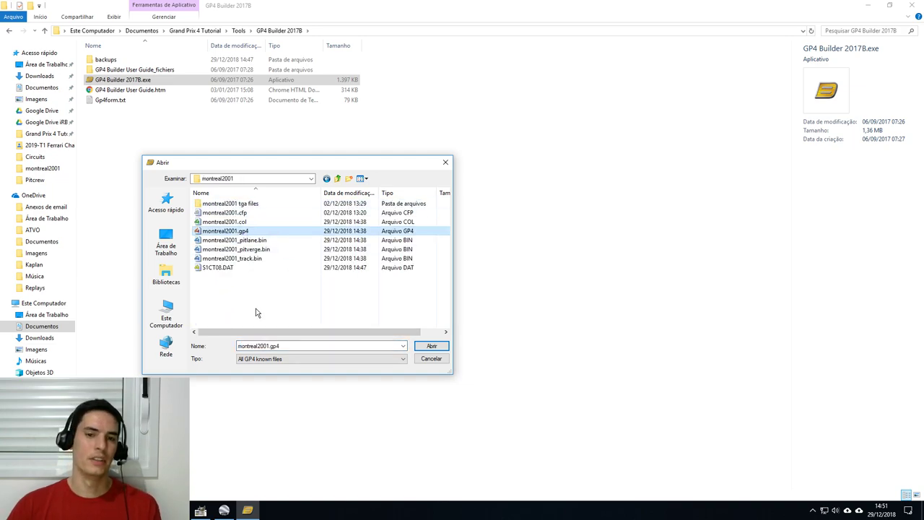
pyautogui.click(230, 267)
pyautogui.click(228, 231)
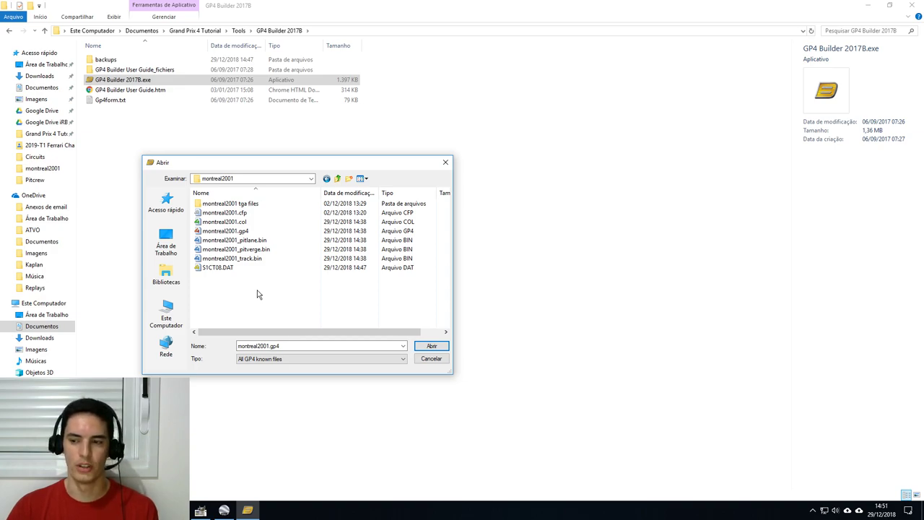
pyautogui.click(254, 270)
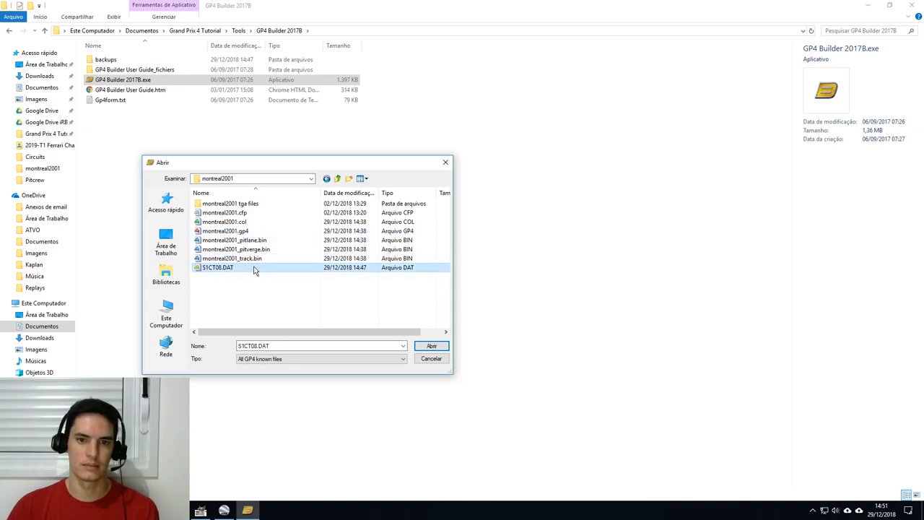
pyautogui.click(242, 231)
pyautogui.click(253, 268)
pyautogui.click(244, 232)
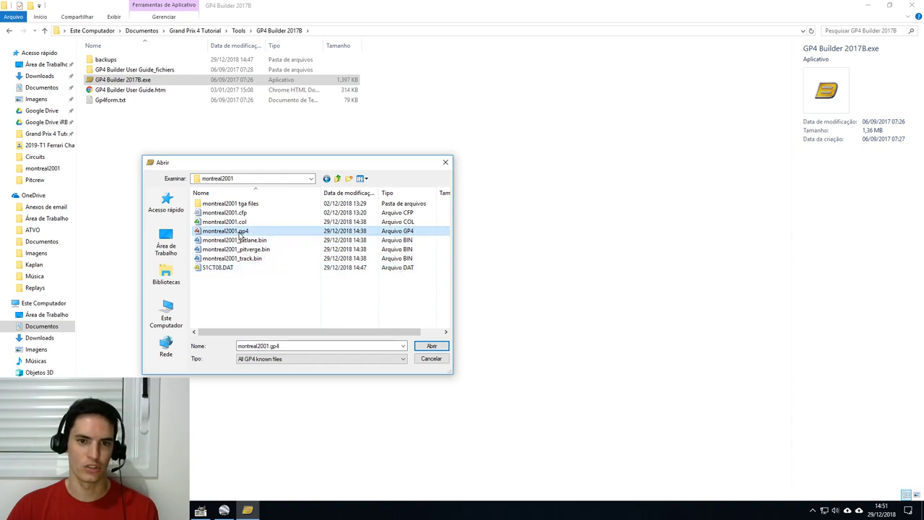
pyautogui.click(229, 268)
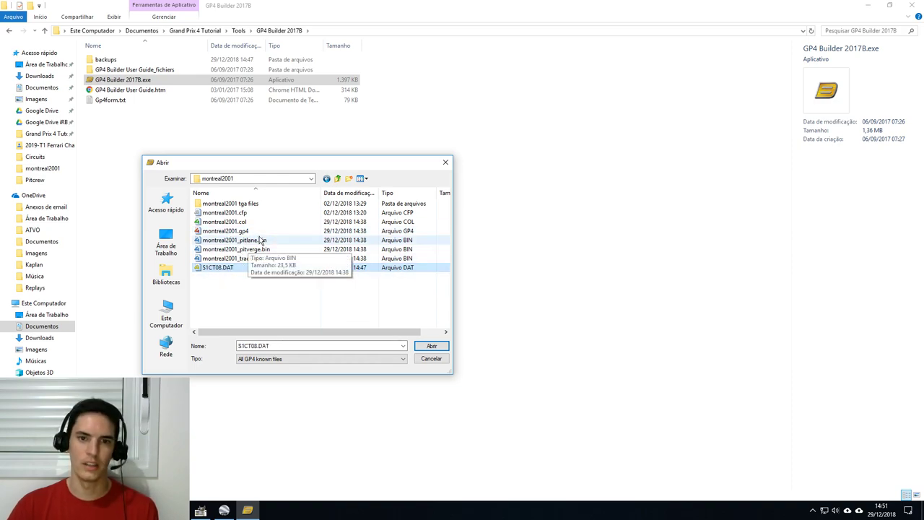
pyautogui.click(244, 231)
pyautogui.click(249, 268)
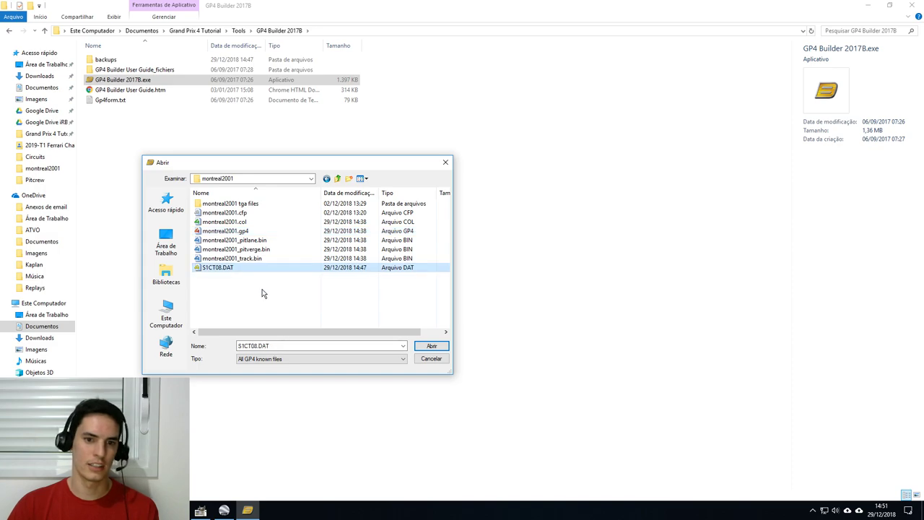
# Open montreal2001.gp4 with its S1CT08.DAT and examine the physics track sectors on the hairpin approach around sectors 510 to 525.
pyautogui.click(259, 232)
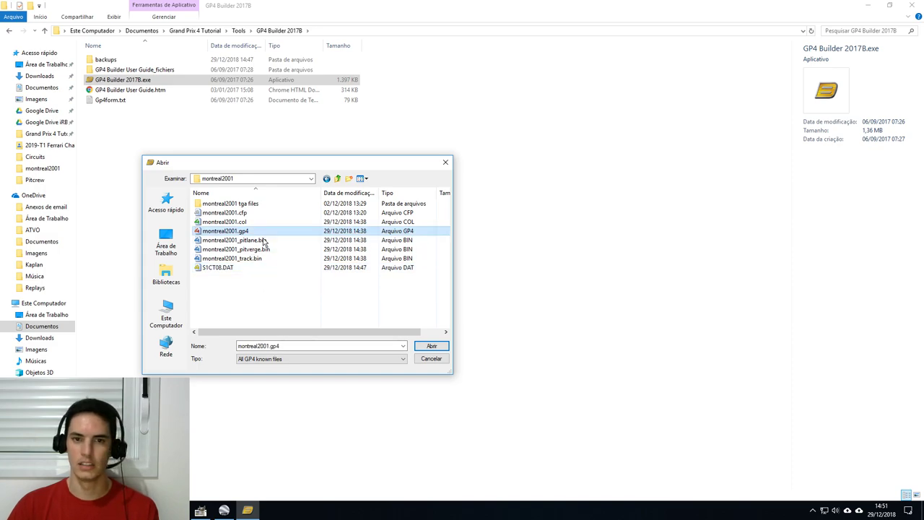
pyautogui.click(431, 345)
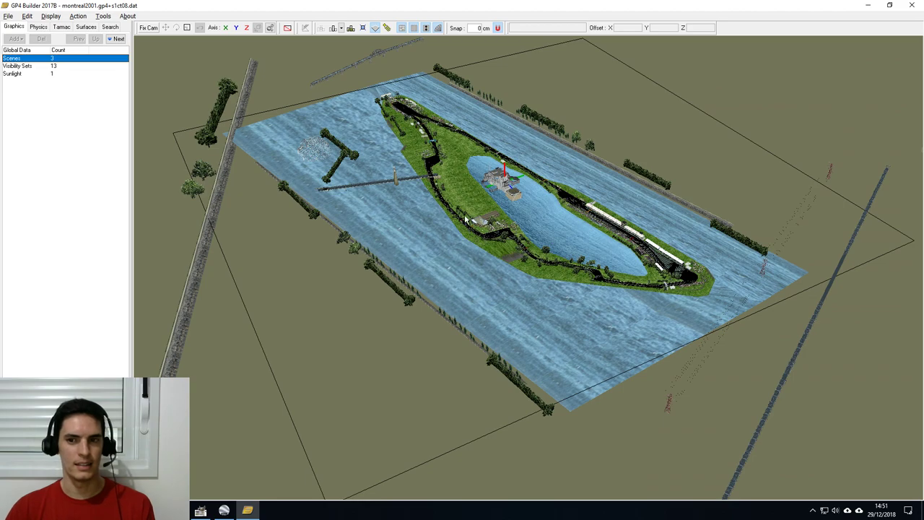
pyautogui.click(40, 27)
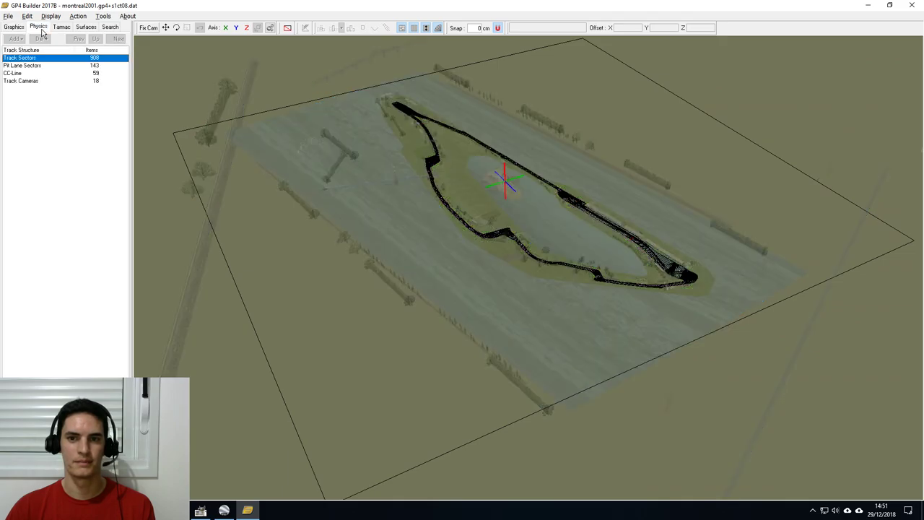
pyautogui.moveTo(428, 150); pyautogui.dragTo(535, 186, button='right')
pyautogui.moveTo(536, 192); pyautogui.dragTo(436, 264)
pyautogui.moveTo(434, 259); pyautogui.dragTo(418, 309, button='right')
pyautogui.moveTo(418, 312); pyautogui.dragTo(412, 313)
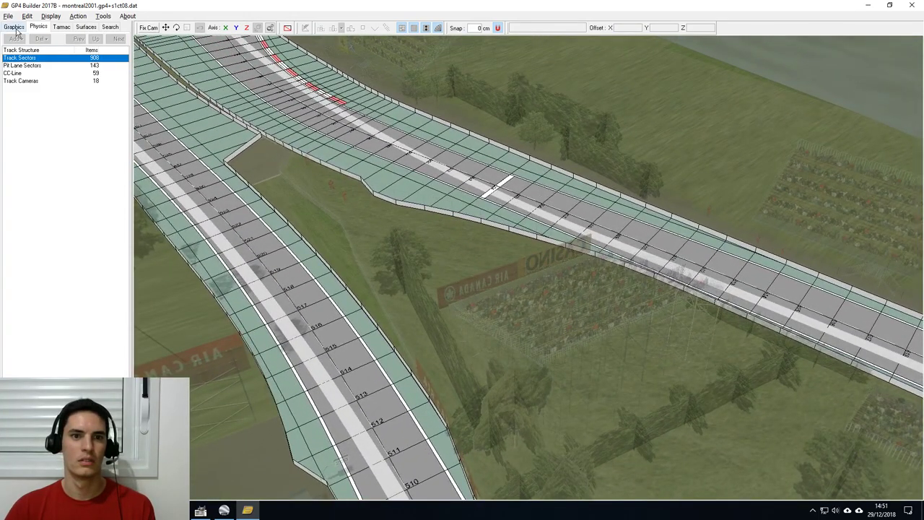
# Return to the graphics data and turn off the Plain physics display so the approach wall shows only the physics wireframe.
pyautogui.click(14, 26)
pyautogui.moveTo(313, 238); pyautogui.dragTo(348, 194, button='right')
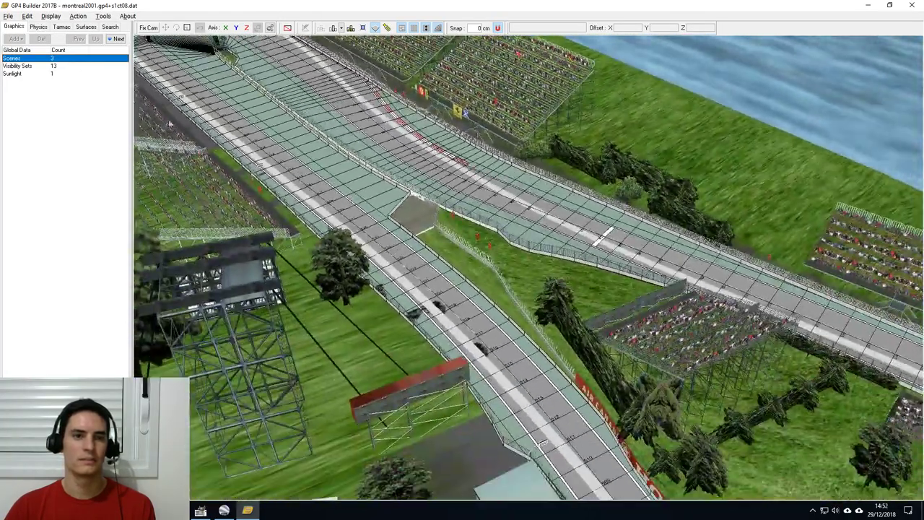
pyautogui.moveTo(478, 330); pyautogui.dragTo(443, 320)
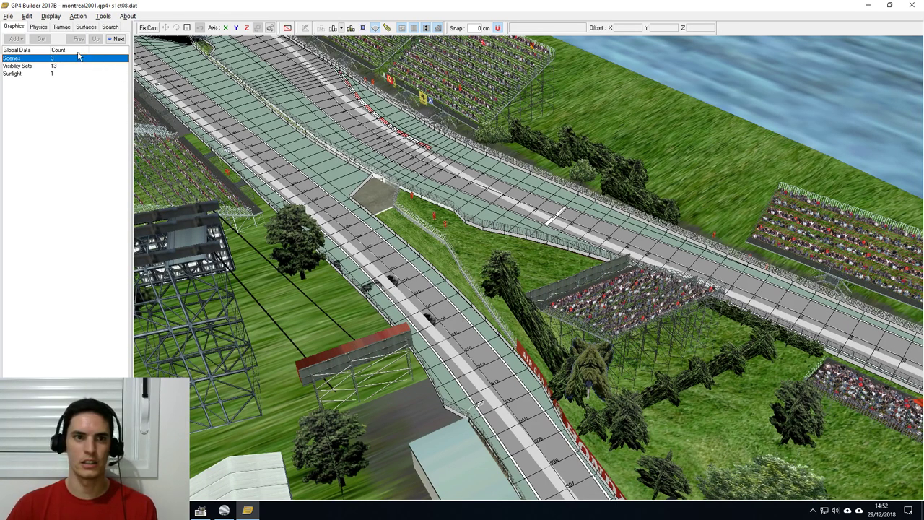
pyautogui.click(53, 18)
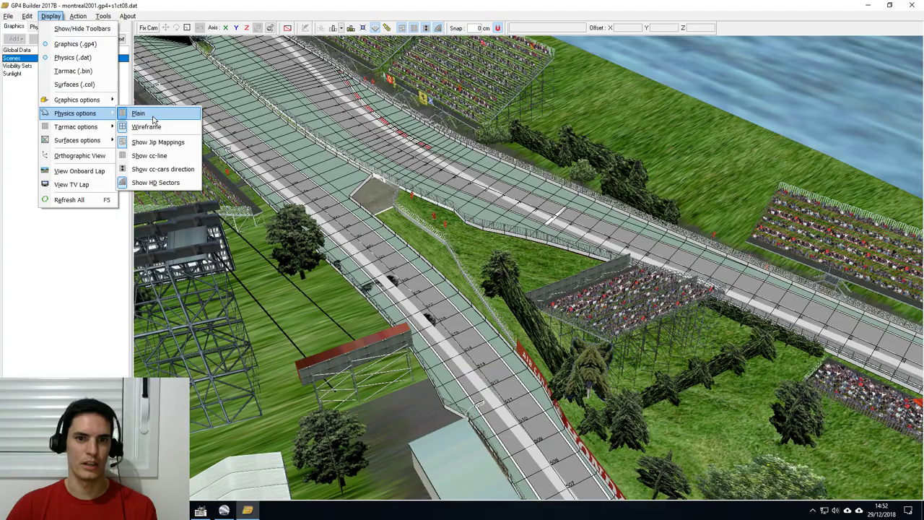
pyautogui.click(151, 117)
pyautogui.moveTo(362, 152); pyautogui.dragTo(379, 329, button='middle')
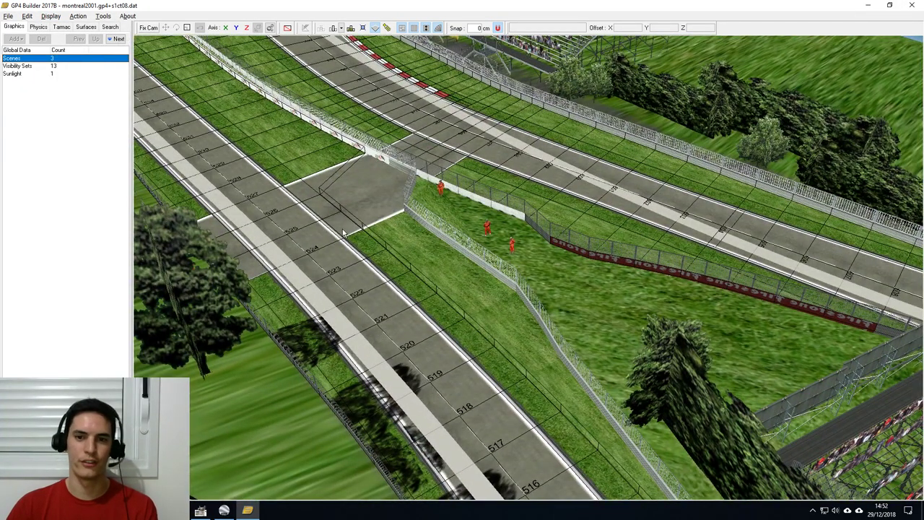
pyautogui.moveTo(399, 281); pyautogui.dragTo(425, 334, button='middle')
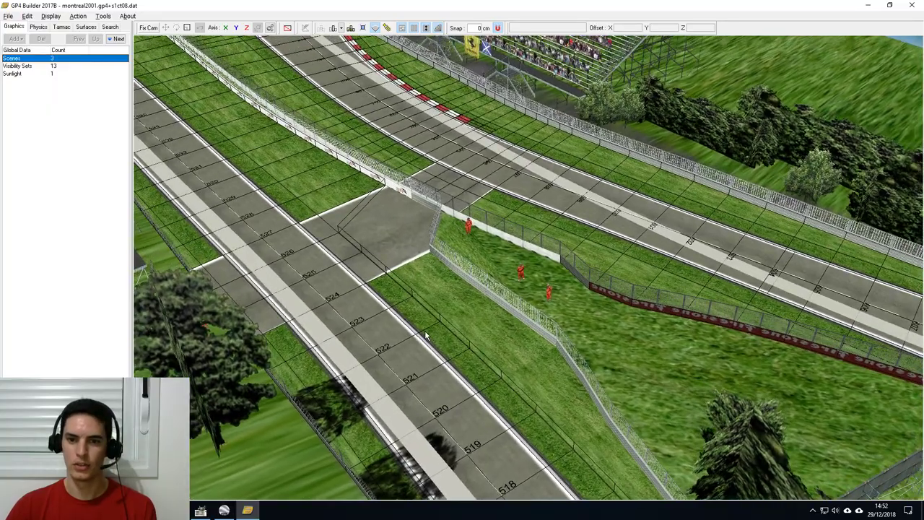
pyautogui.moveTo(481, 428); pyautogui.dragTo(431, 317, button='middle')
pyautogui.moveTo(431, 319); pyautogui.dragTo(441, 343)
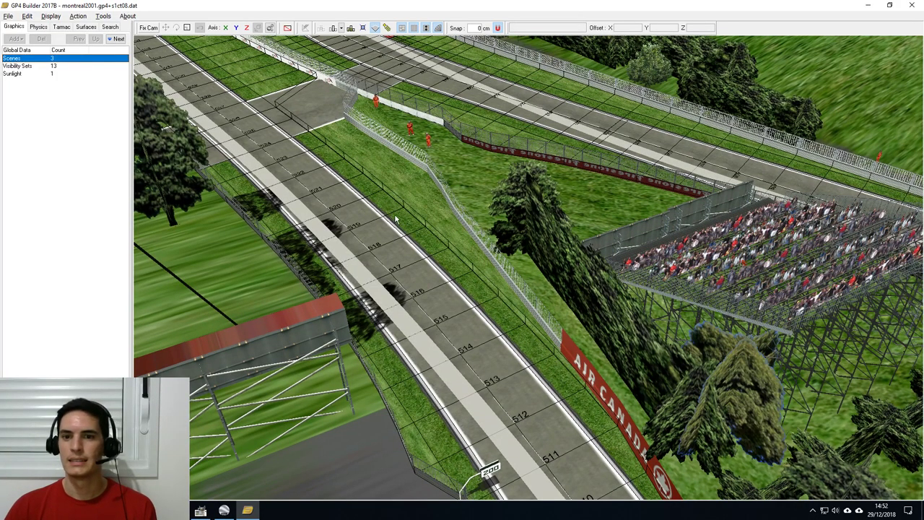
pyautogui.moveTo(561, 392); pyautogui.dragTo(555, 384)
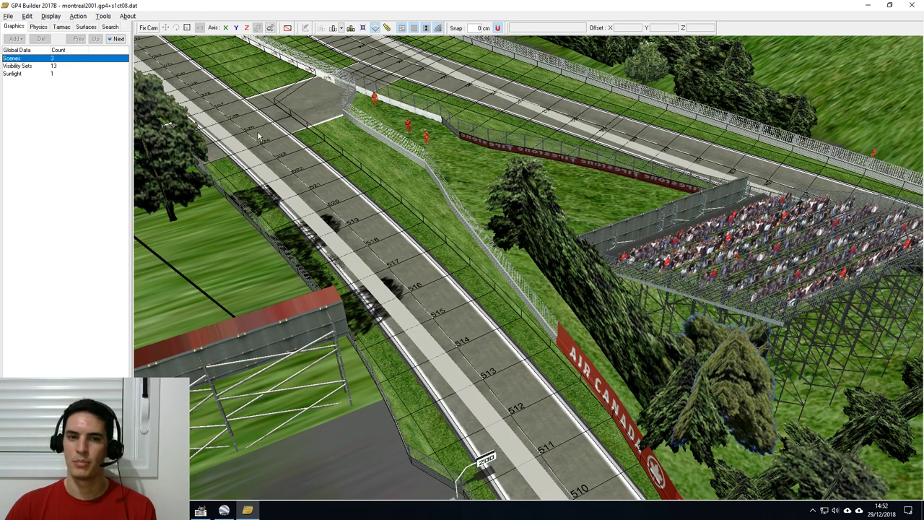
# Fix the camera, select the wall_51 object along the approach straight, and move its attributes window clear of the track.
pyautogui.click(148, 28)
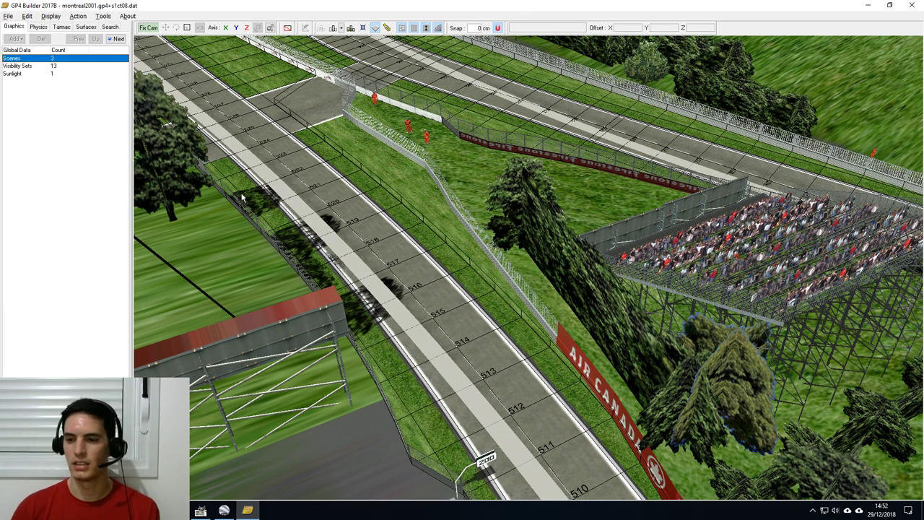
pyautogui.click(431, 214)
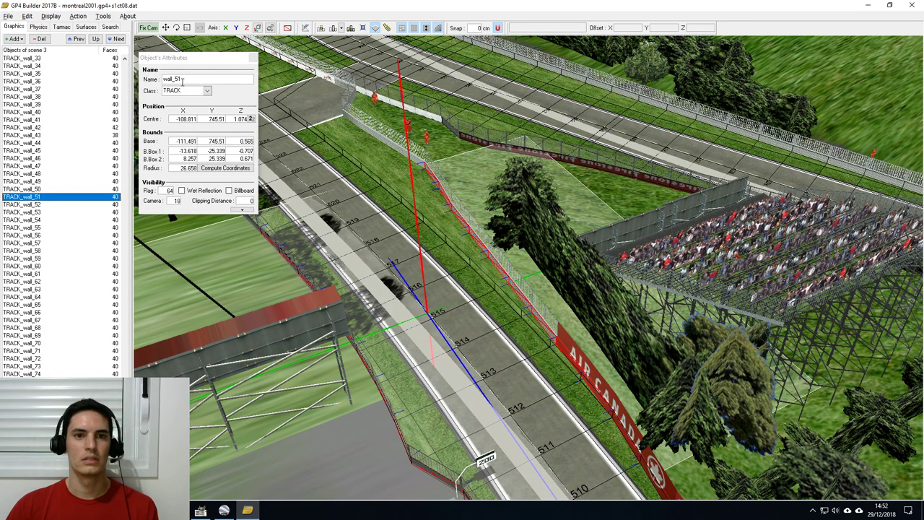
pyautogui.moveTo(229, 63); pyautogui.dragTo(764, 145)
pyautogui.moveTo(577, 244)
pyautogui.mouseDown()
pyautogui.moveTo(569, 260)
pyautogui.moveTo(577, 247)
pyautogui.mouseUp()
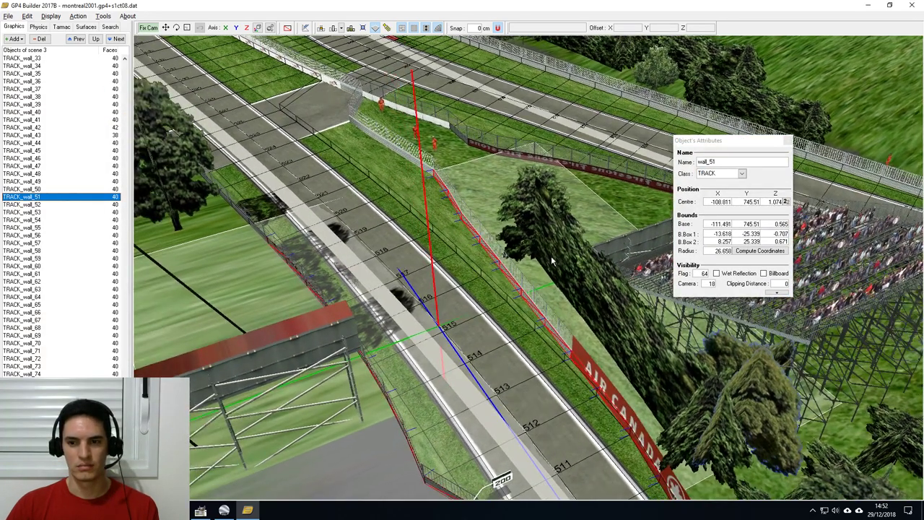
pyautogui.moveTo(561, 273); pyautogui.dragTo(556, 267)
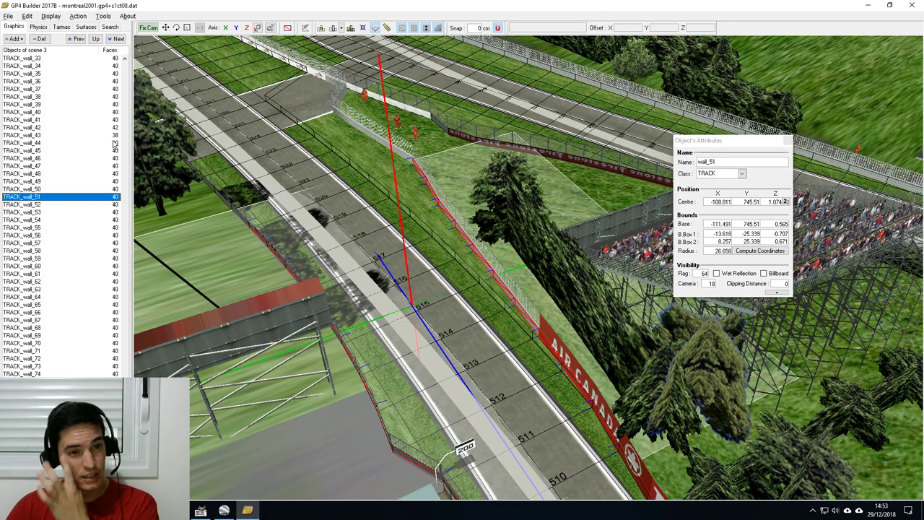
# Start adding track objects from the .dat file, excluding tarmac, side line, verge, bank, kerbs and CC-line and keeping only the wall.
pyautogui.click(14, 38)
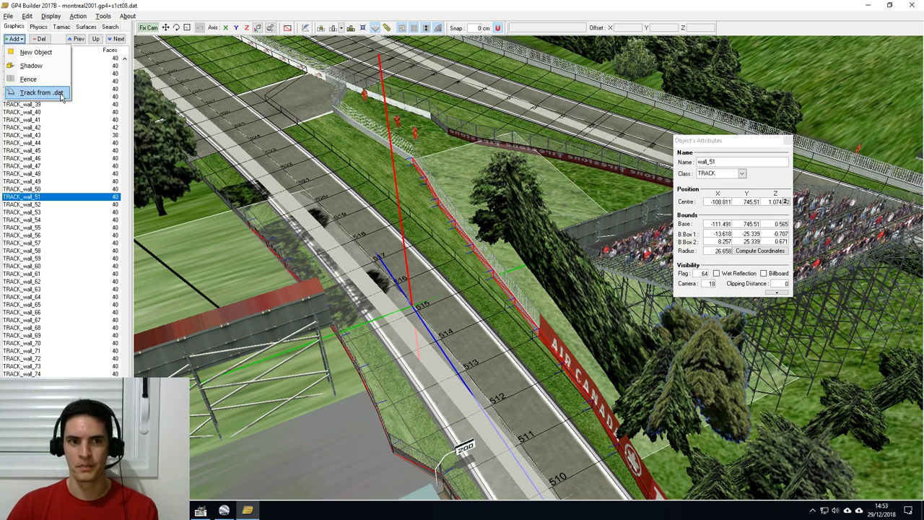
pyautogui.click(57, 98)
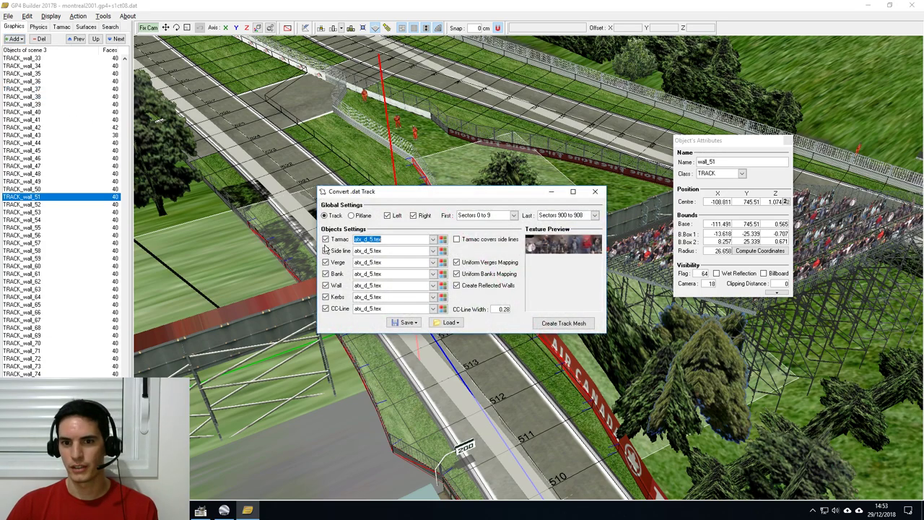
pyautogui.moveTo(393, 195); pyautogui.dragTo(200, 272)
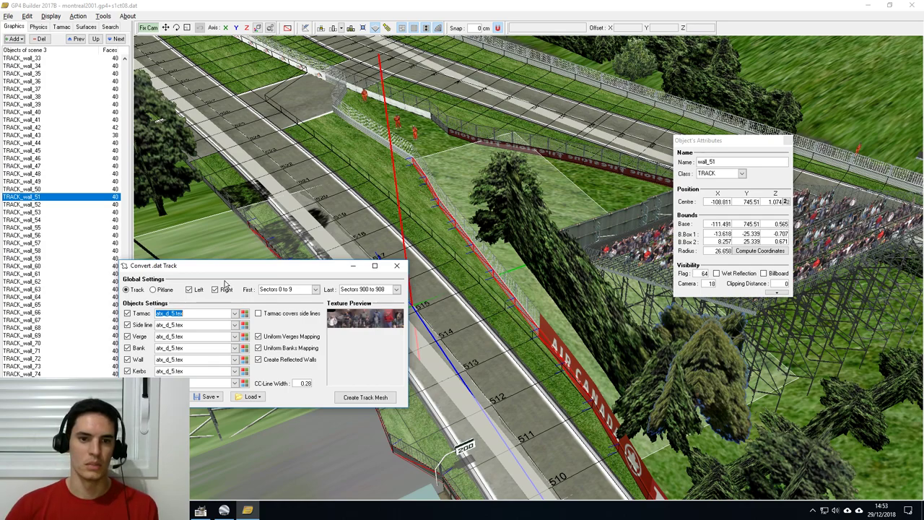
pyautogui.moveTo(259, 269); pyautogui.dragTo(242, 258)
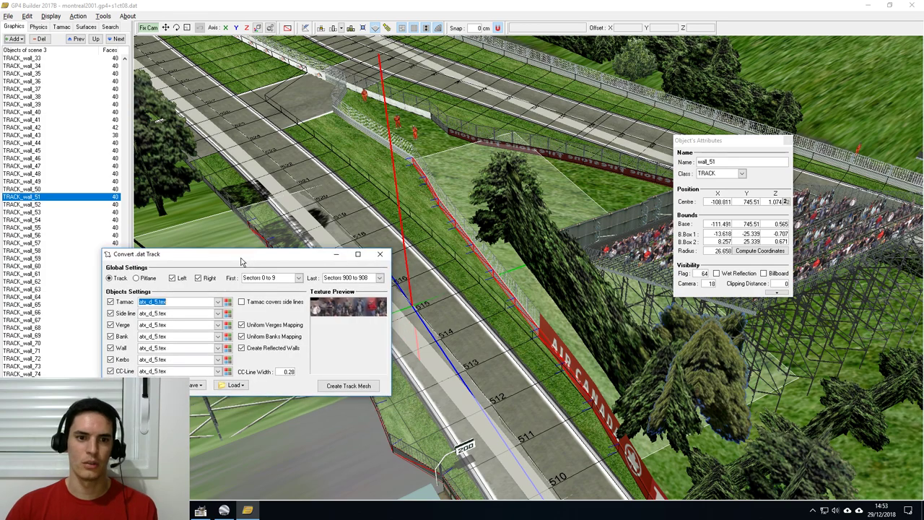
pyautogui.click(110, 301)
pyautogui.click(110, 313)
pyautogui.click(110, 325)
pyautogui.click(110, 336)
pyautogui.click(110, 360)
pyautogui.click(110, 371)
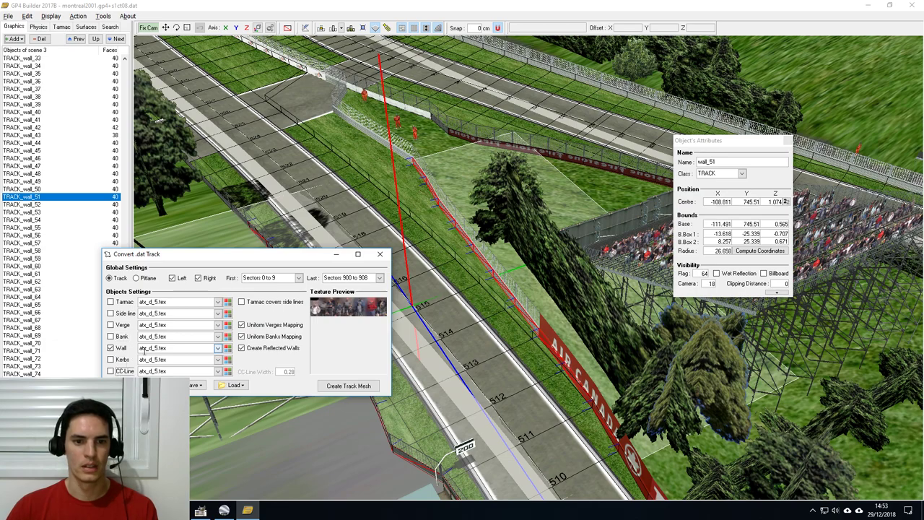
# Assign the concrete texture montreal2001_page_032.tex to the wall and exclude the track's left side from the conversion.
pyautogui.click(228, 348)
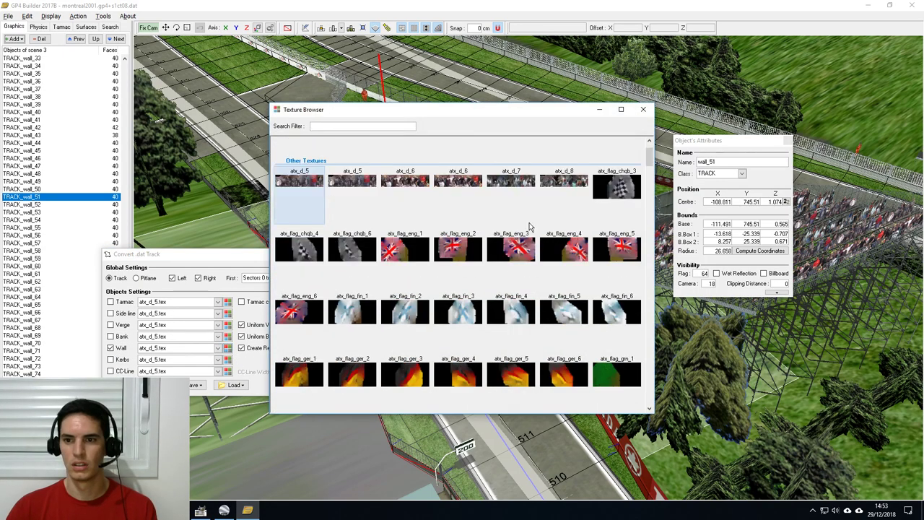
pyautogui.scroll(-10, 530, 227)
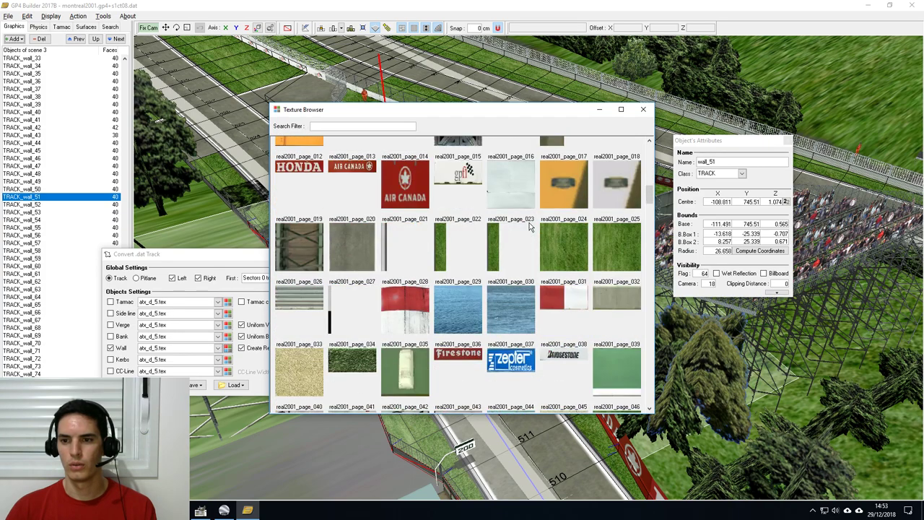
pyautogui.doubleClick(615, 298)
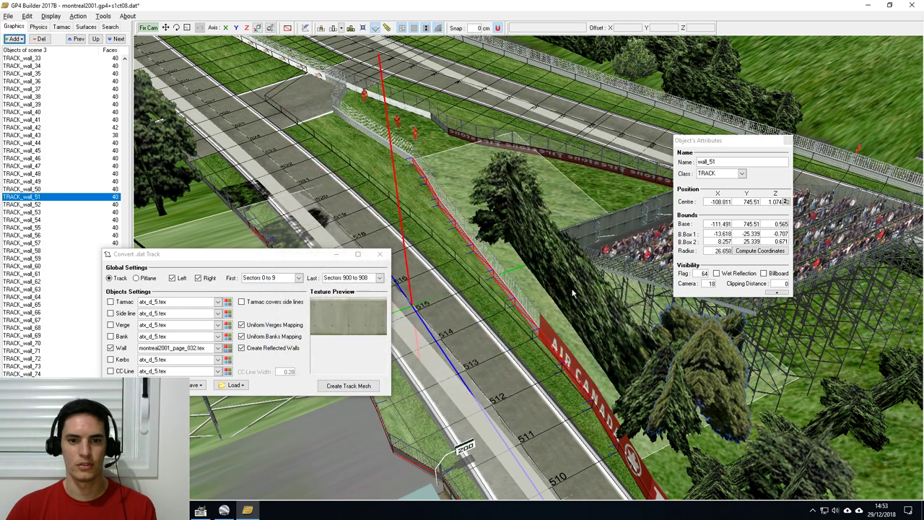
pyautogui.click(128, 266)
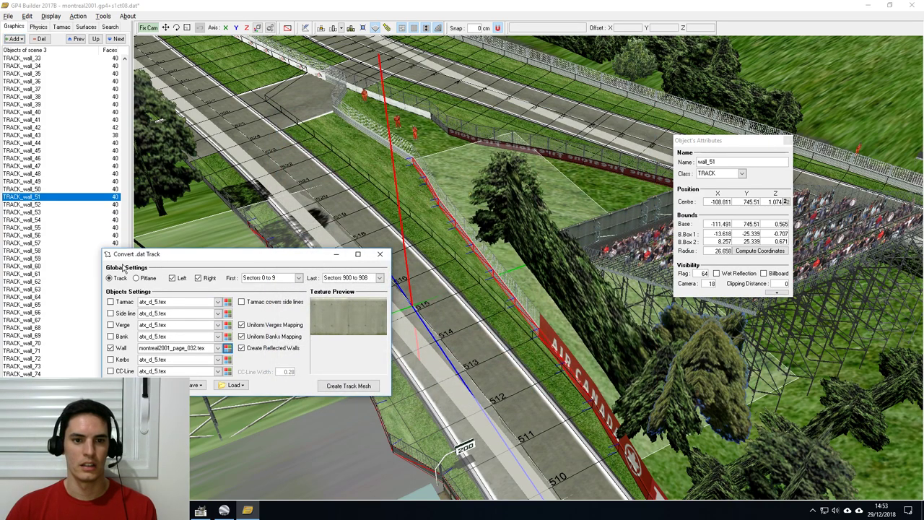
pyautogui.click(173, 278)
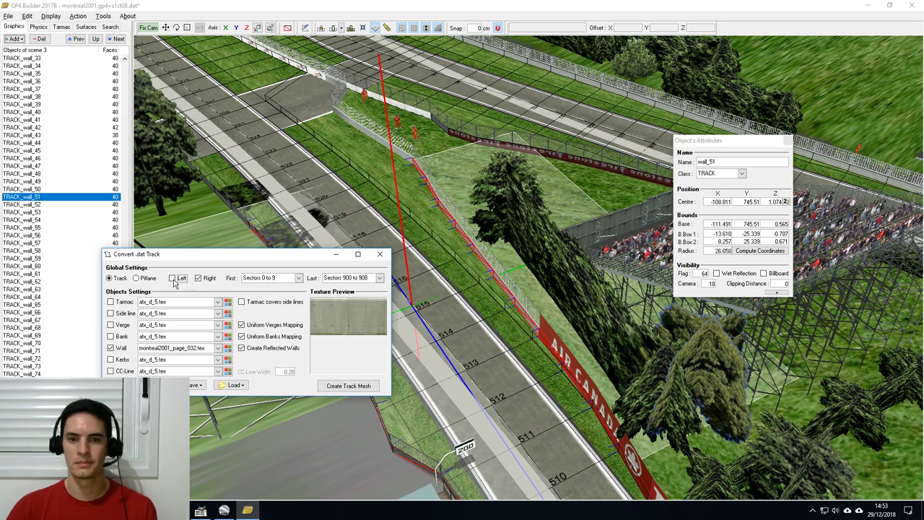
# Check the sector numbers beside the Air Canada wall and set the conversion's first range to Sectors 510 to 519.
pyautogui.moveTo(235, 258); pyautogui.dragTo(180, 270)
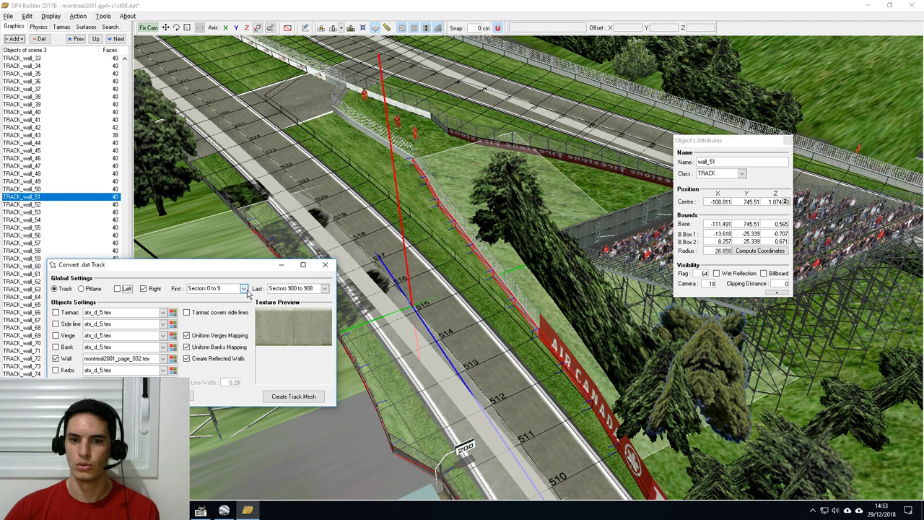
pyautogui.moveTo(463, 256); pyautogui.dragTo(472, 273)
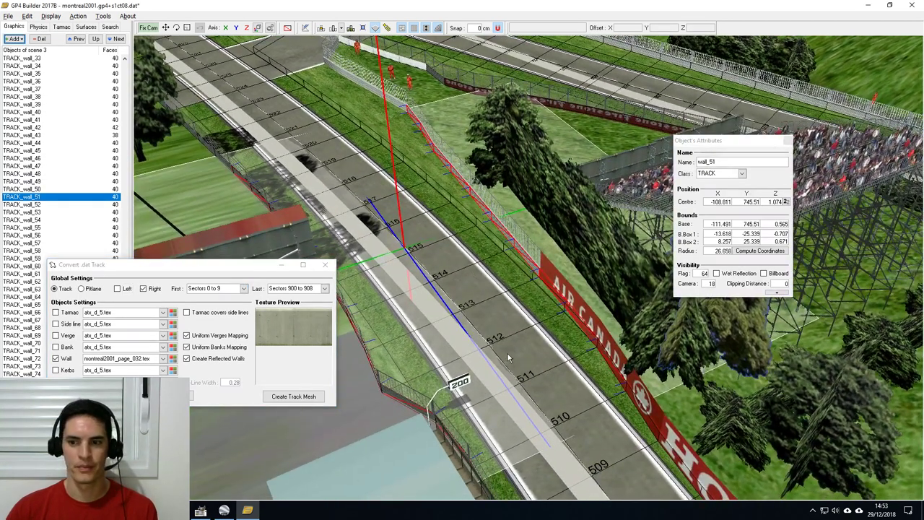
pyautogui.moveTo(514, 331); pyautogui.dragTo(528, 299)
pyautogui.moveTo(528, 299); pyautogui.dragTo(505, 274, button='right')
pyautogui.moveTo(505, 274); pyautogui.dragTo(497, 322)
pyautogui.moveTo(497, 322); pyautogui.dragTo(574, 339, button='right')
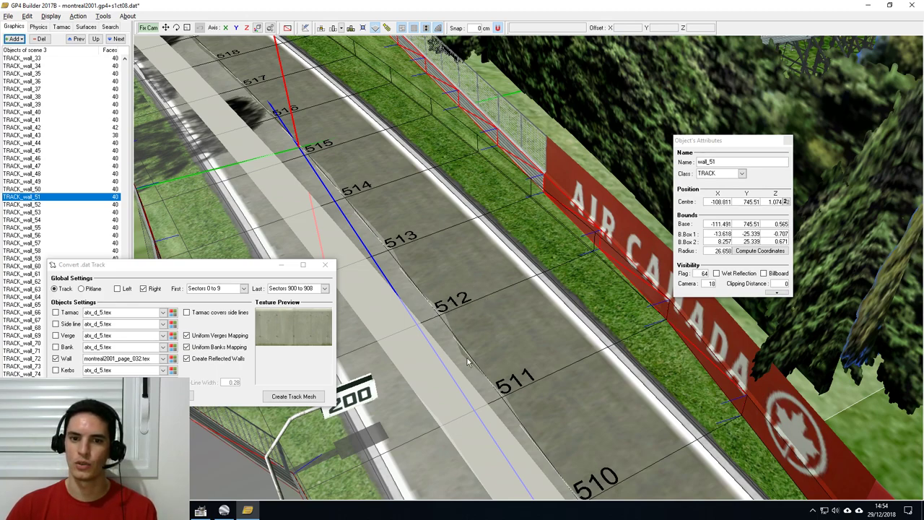
pyautogui.click(244, 288)
pyautogui.moveTo(246, 307); pyautogui.dragTo(246, 386)
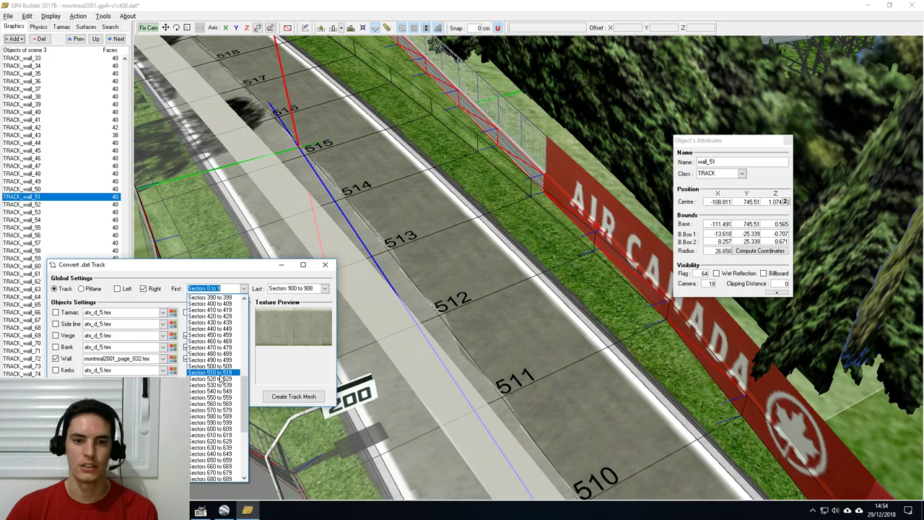
pyautogui.click(213, 374)
# Set the conversion's last range to Sectors 520 to 529 and create the track mesh for the right-hand wall.
pyautogui.moveTo(338, 145); pyautogui.dragTo(499, 374)
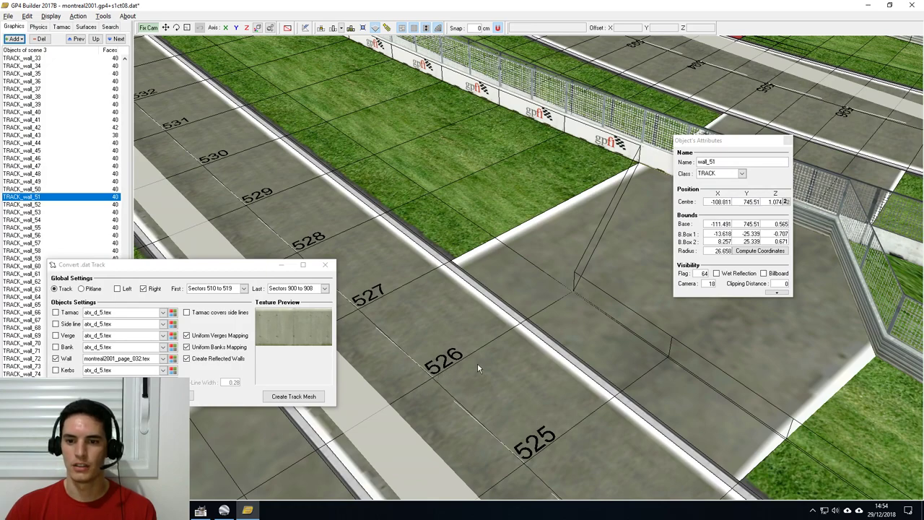
pyautogui.click(325, 288)
pyautogui.moveTo(323, 427); pyautogui.dragTo(324, 405)
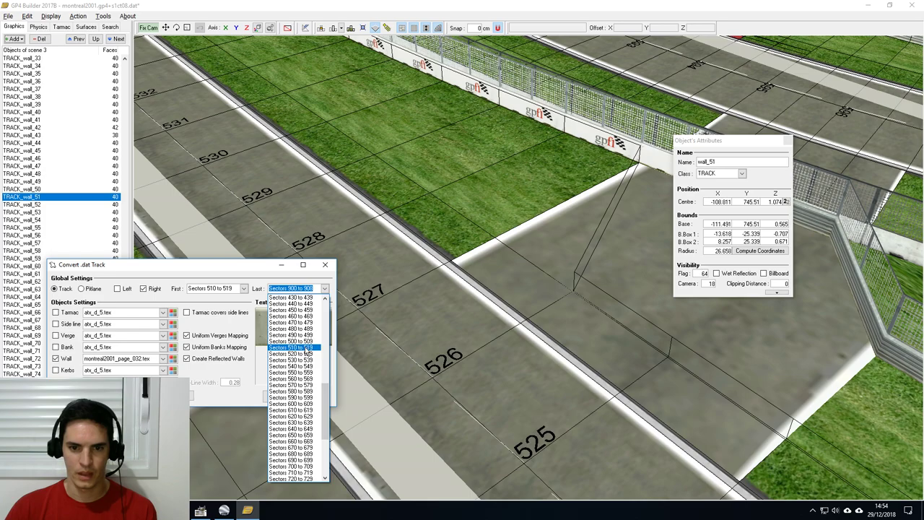
pyautogui.click(299, 353)
pyautogui.moveTo(555, 436); pyautogui.dragTo(469, 359, button='middle')
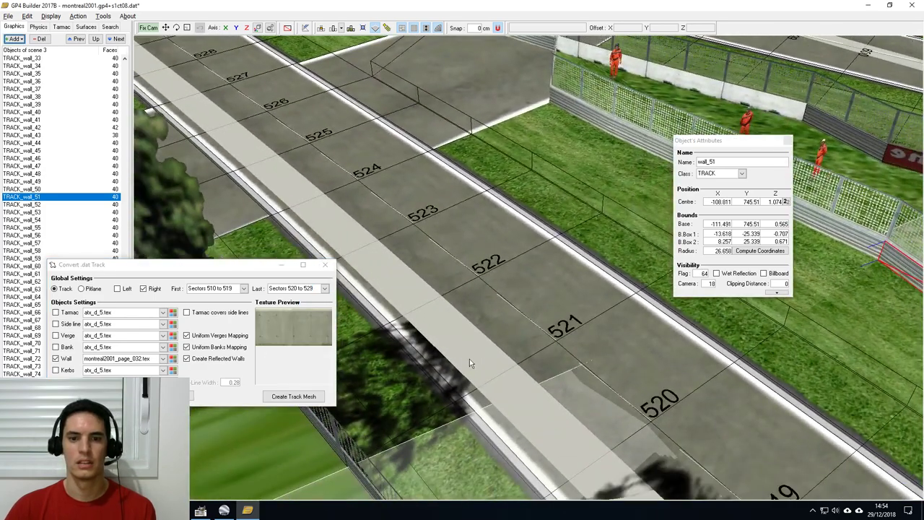
pyautogui.click(315, 399)
# Inspect the new concrete wall along the hairpin approach and select its piece beside sectors 510 to 519.
pyautogui.scroll(6, 562, 371)
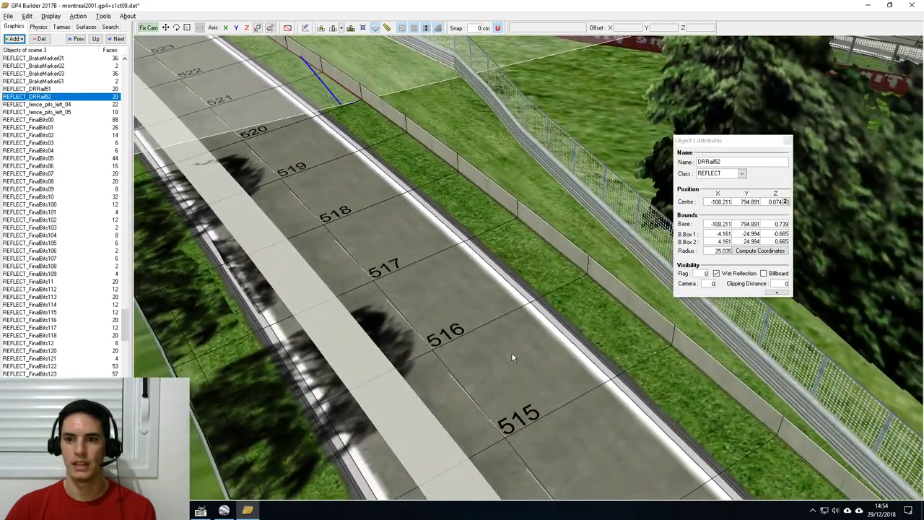
pyautogui.moveTo(553, 431)
pyautogui.mouseDown(button='middle')
pyautogui.moveTo(507, 356)
pyautogui.moveTo(540, 419)
pyautogui.mouseUp(button='middle')
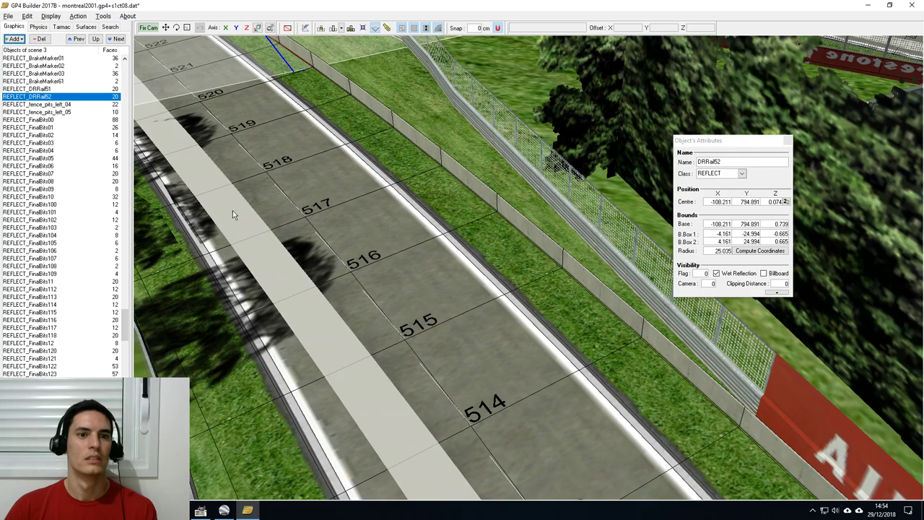
pyautogui.click(350, 87)
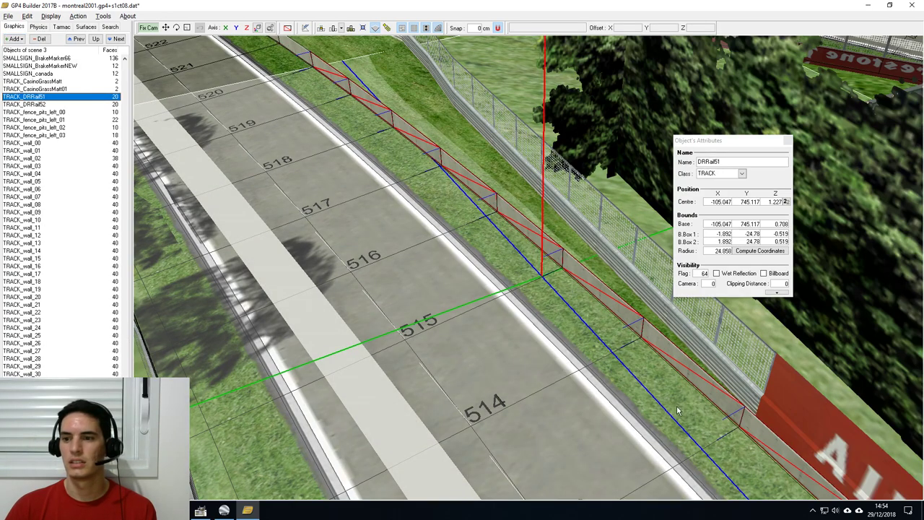
# Inspect the new concrete wall from the Air Canada board to its slanted end beside the gpfi barrier near sector 527.
pyautogui.scroll(5, 583, 365)
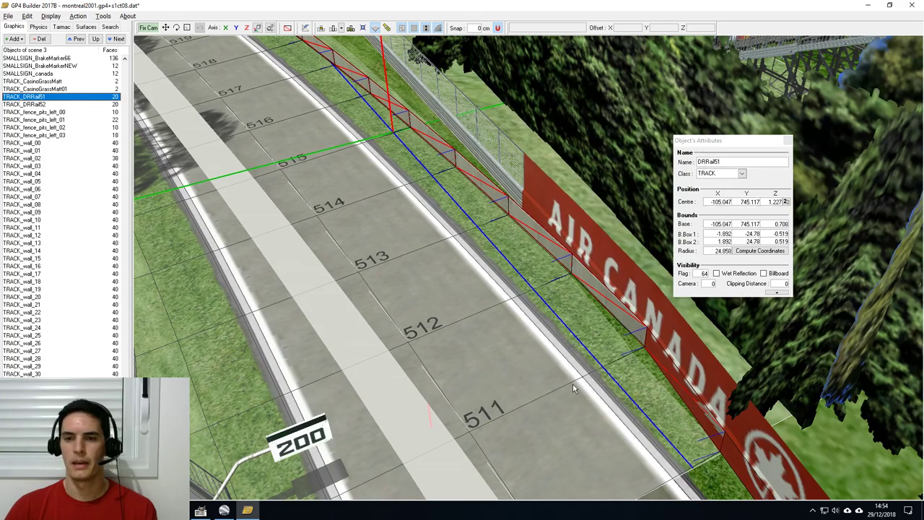
pyautogui.moveTo(343, 161); pyautogui.dragTo(458, 368, button='middle')
pyautogui.moveTo(347, 198); pyautogui.dragTo(442, 318, button='middle')
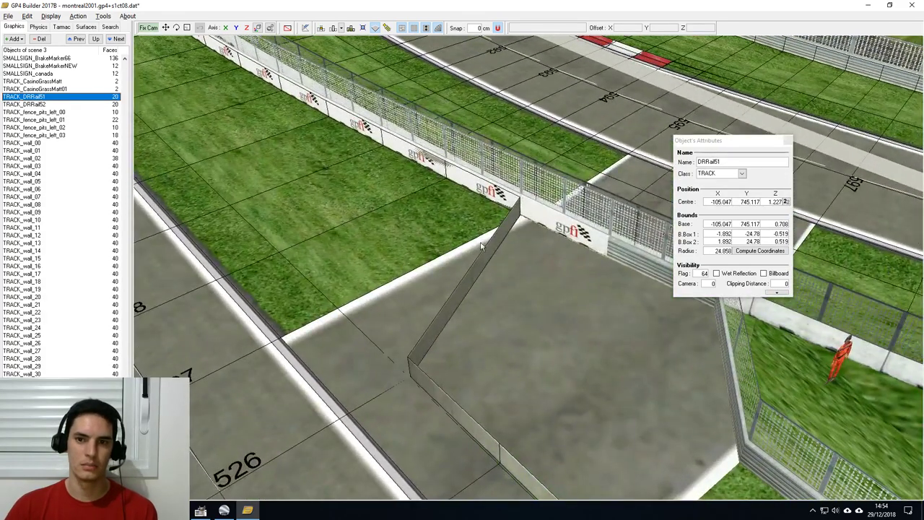
pyautogui.click(491, 247)
pyautogui.scroll(-5, 364, 261)
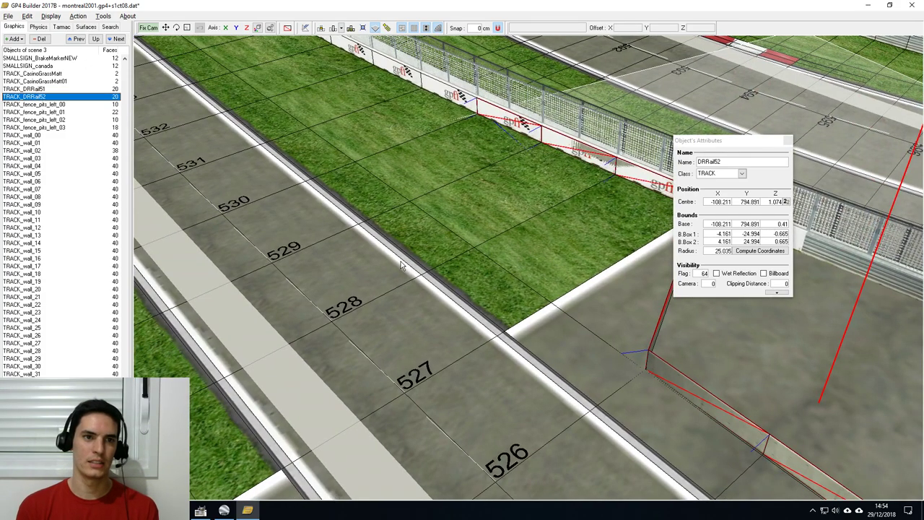
pyautogui.click(14, 39)
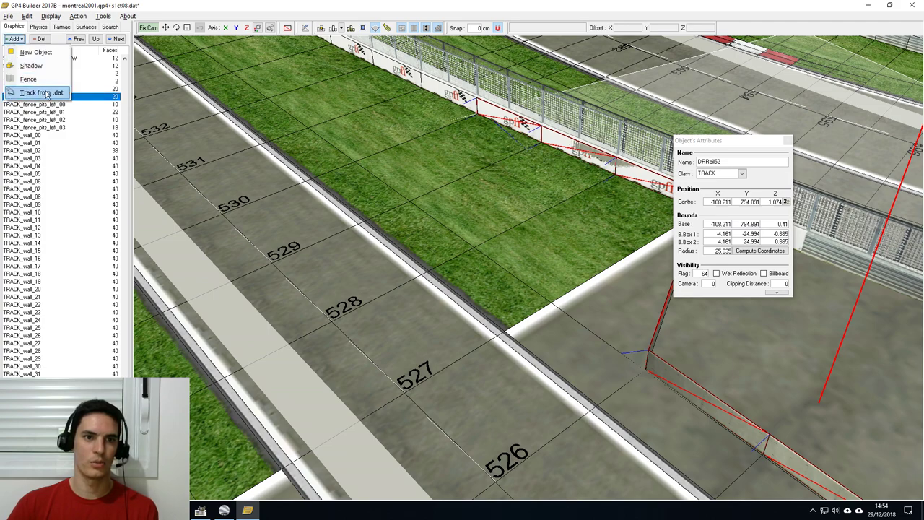
pyautogui.click(311, 186)
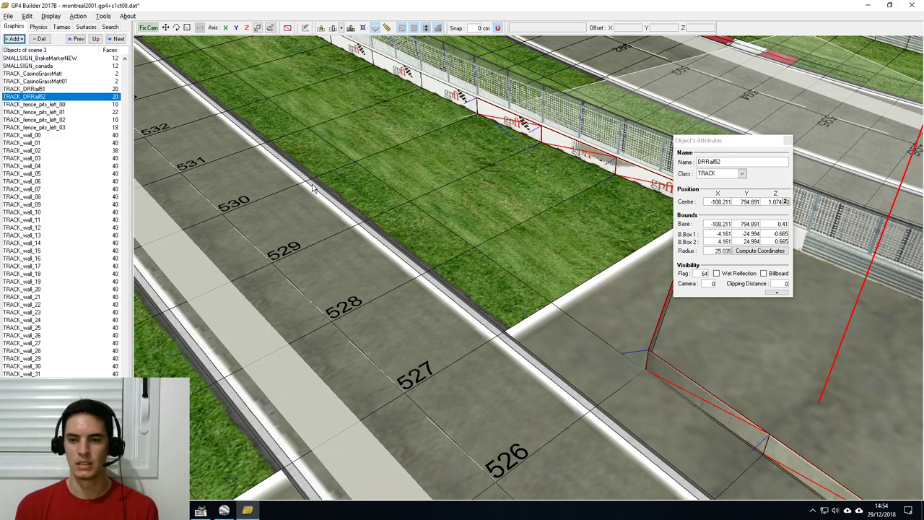
pyautogui.moveTo(514, 393); pyautogui.dragTo(495, 404, button='middle')
pyautogui.press('Up')
pyautogui.press('Up')
pyautogui.press('Up')
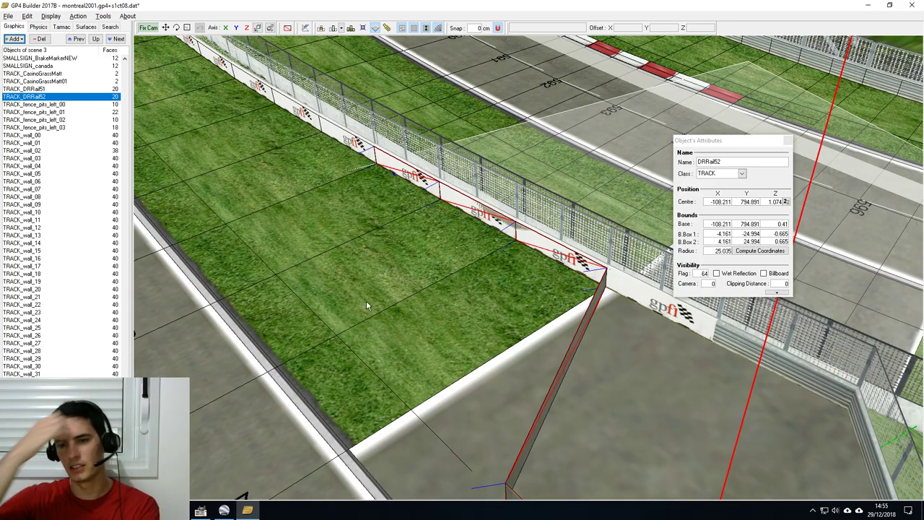
pyautogui.moveTo(457, 368); pyautogui.dragTo(397, 310, button='middle')
pyautogui.moveTo(570, 415); pyautogui.dragTo(538, 312, button='middle')
# Delete Face 0 and Face 1 of TRACK_DRRail51, the wall segment overlapping the Air Canada board between sectors 510 and 511.
pyautogui.click(576, 252)
pyautogui.moveTo(580, 345); pyautogui.dragTo(538, 336, button='middle')
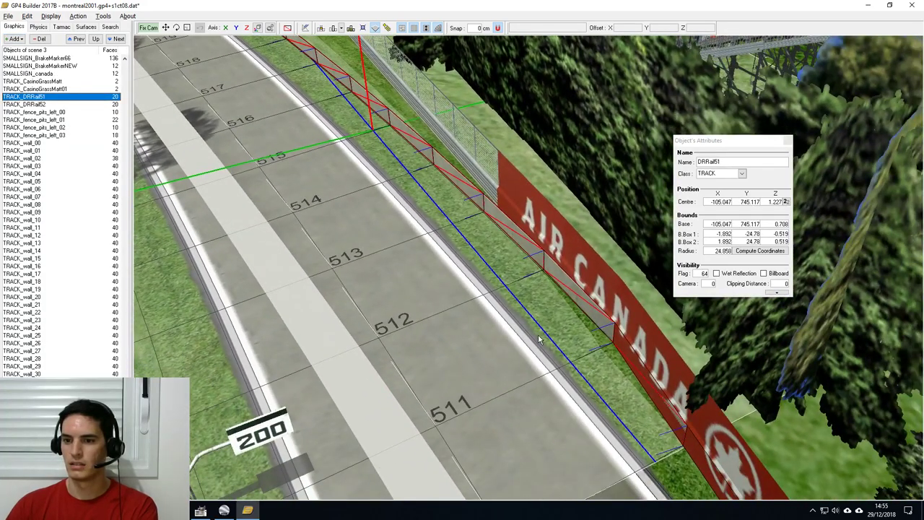
pyautogui.click(205, 193)
pyautogui.click(641, 394)
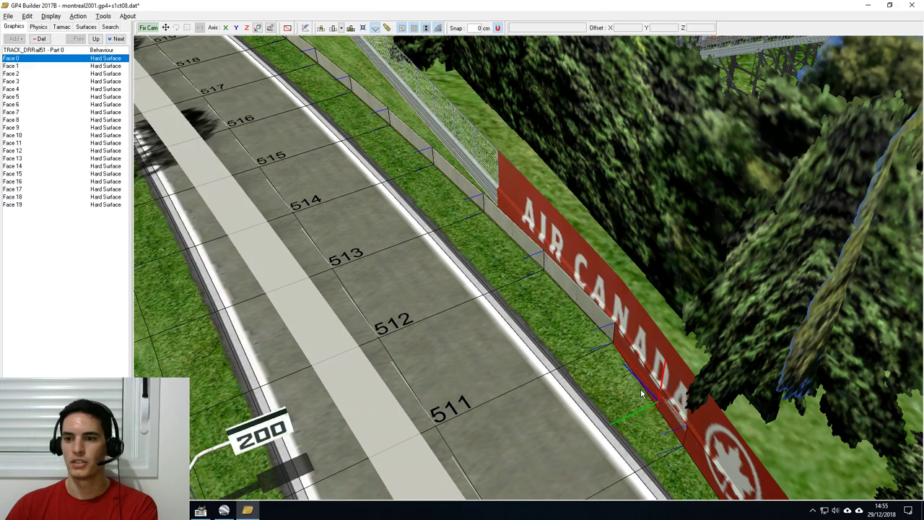
pyautogui.keyDown('ctrl'); pyautogui.click(68, 66); pyautogui.keyUp('ctrl')
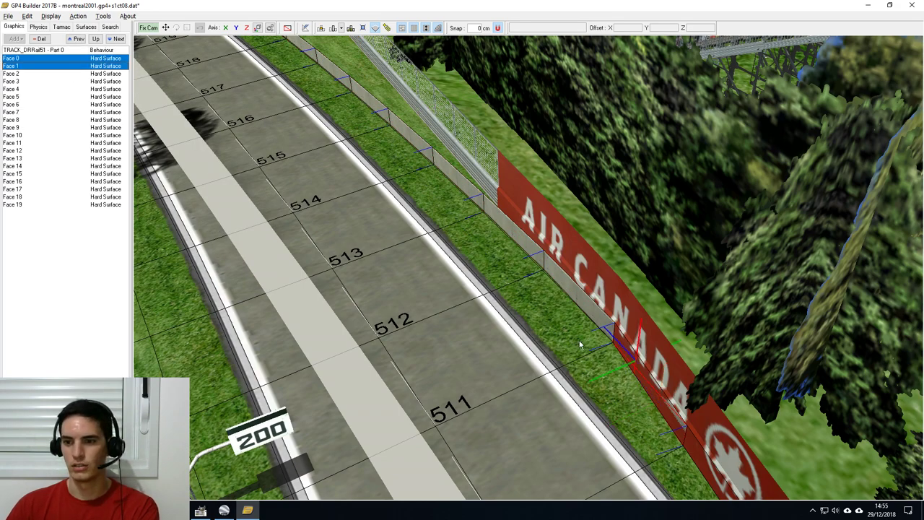
pyautogui.click(638, 388)
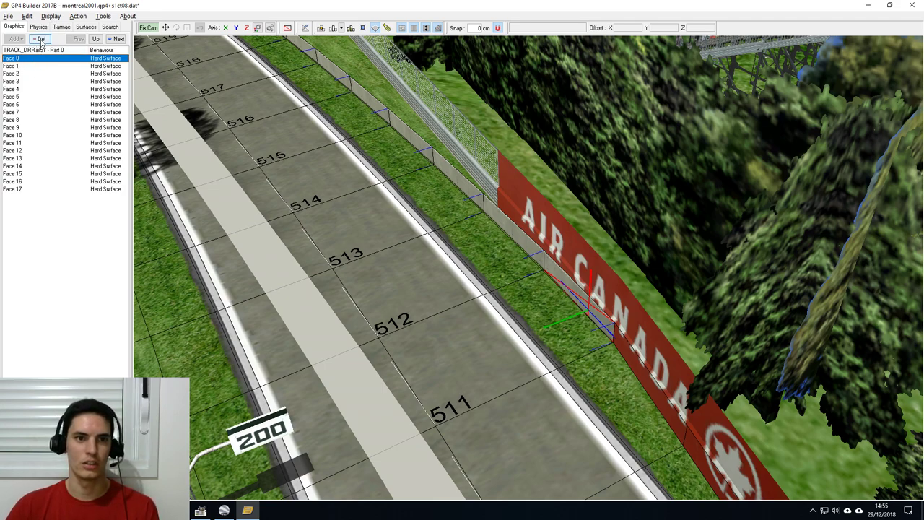
pyautogui.click(95, 38)
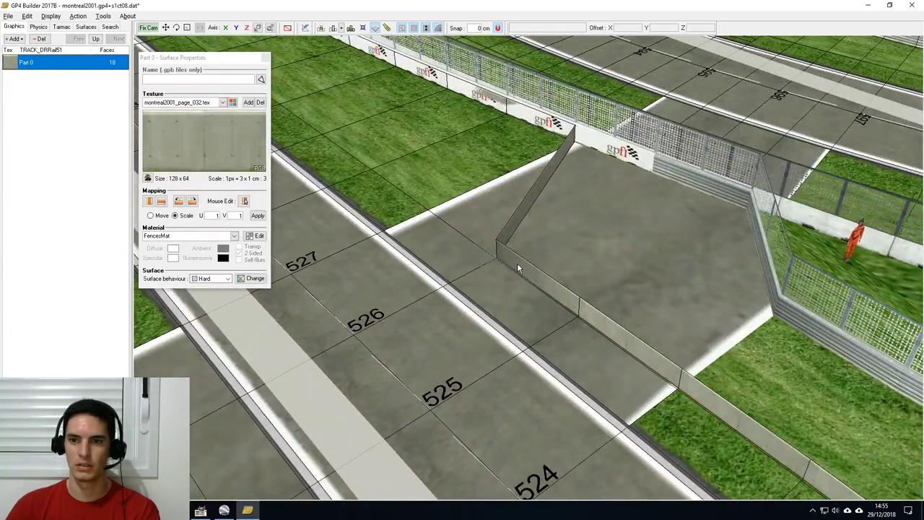
pyautogui.click(518, 264)
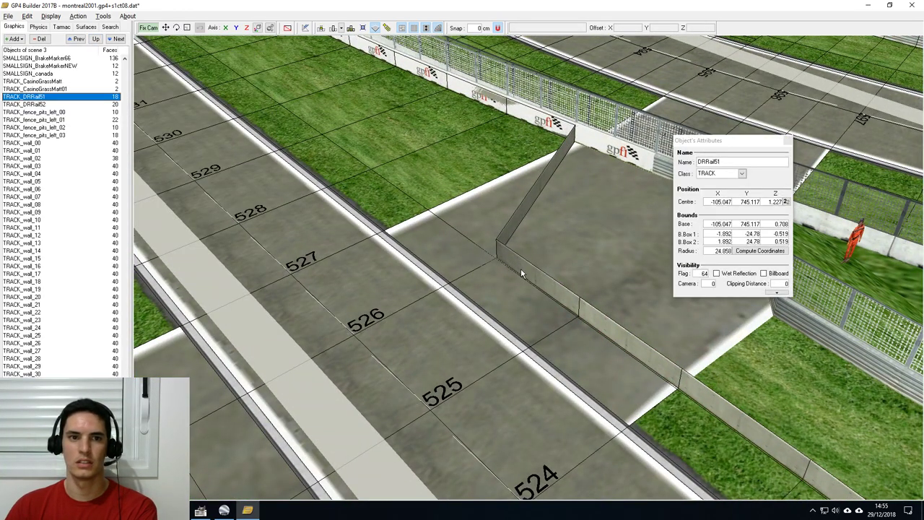
# Delete Face 14 to Face 19 of TRACK_DRRail52, the segments running along the gpfi barrier beyond the wall's slanted end.
pyautogui.click(520, 264)
pyautogui.moveTo(501, 264); pyautogui.dragTo(463, 246)
pyautogui.press('Return')
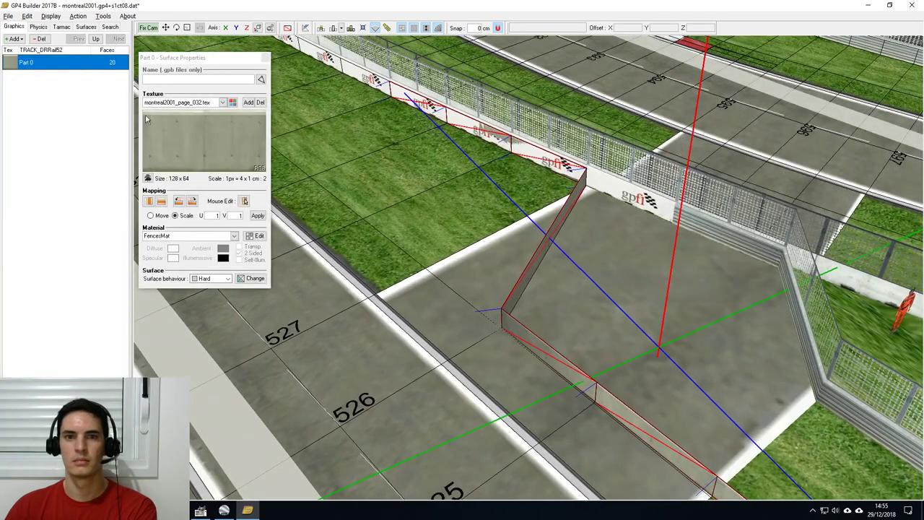
pyautogui.press('Return')
pyautogui.click(24, 206)
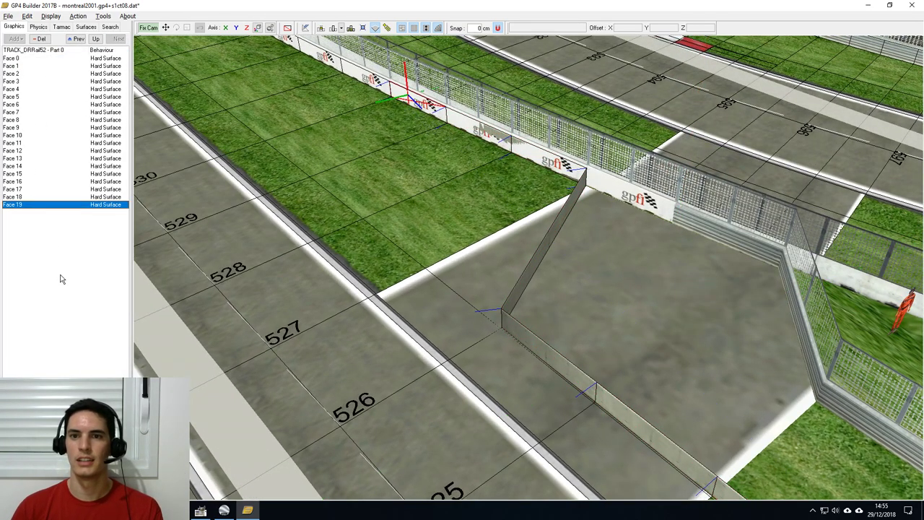
pyautogui.hotkey('shift', 'Up')
pyautogui.hotkey('shift', 'Up')
pyautogui.hotkey('shift', 'Up')
pyautogui.hotkey('shift', 'Up')
pyautogui.hotkey('shift', 'Up')
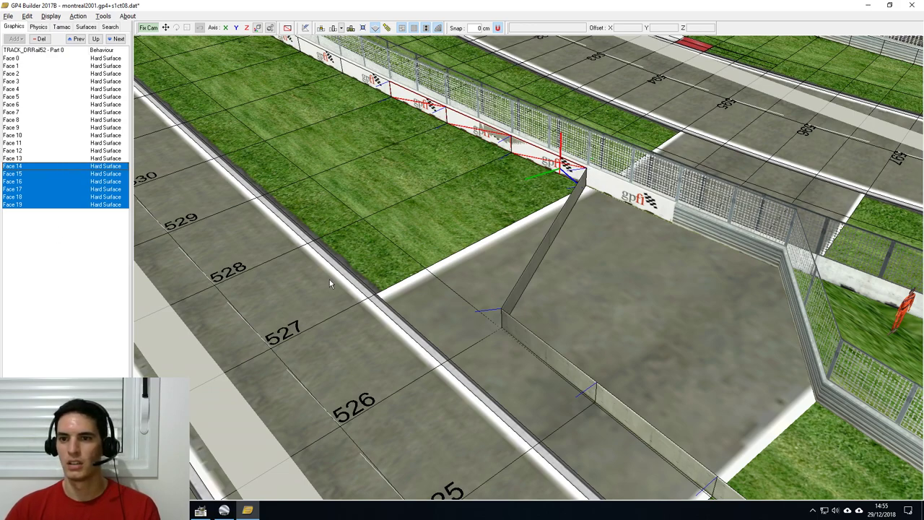
pyautogui.press('Delete')
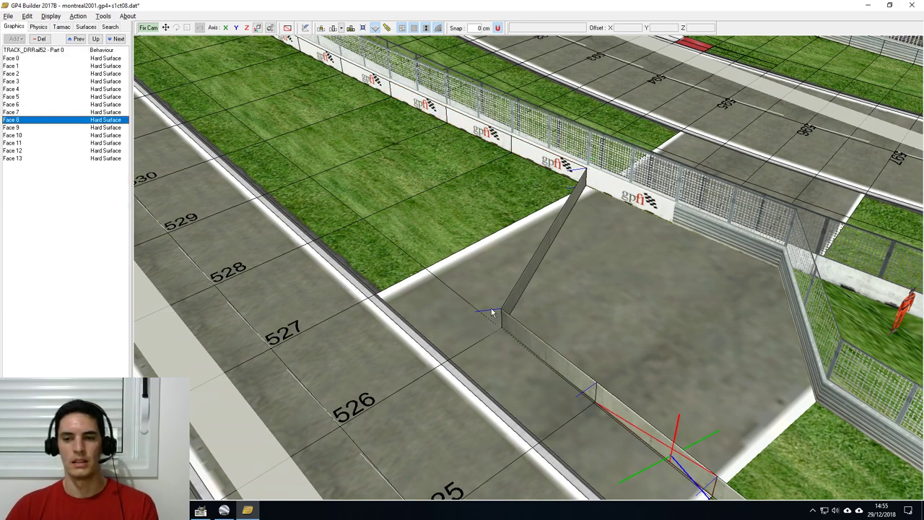
# Select Face 12 and Face 13 of the slanted end wall and compare its placement with the YouTube footage of the hairpin.
pyautogui.click(543, 250)
pyautogui.keyDown('ctrl'); pyautogui.click(536, 264); pyautogui.keyUp('ctrl')
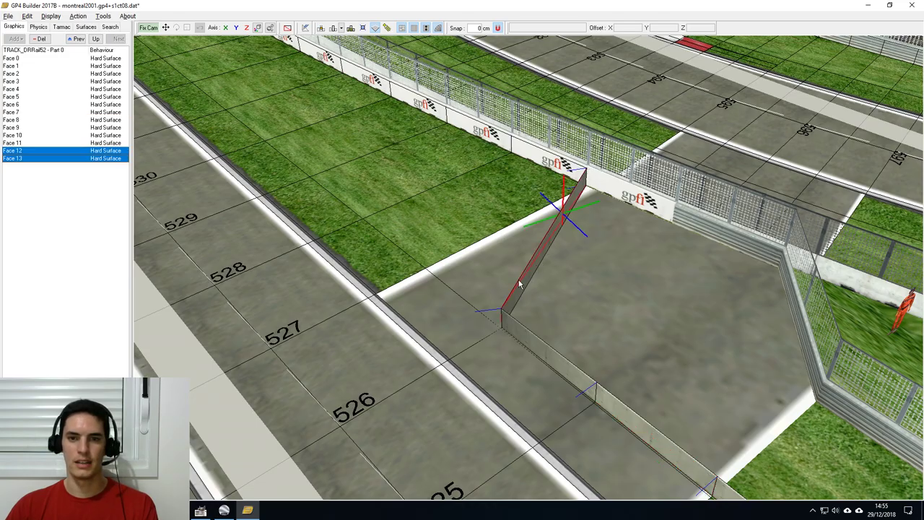
pyautogui.moveTo(374, 280); pyautogui.dragTo(550, 262, button='middle')
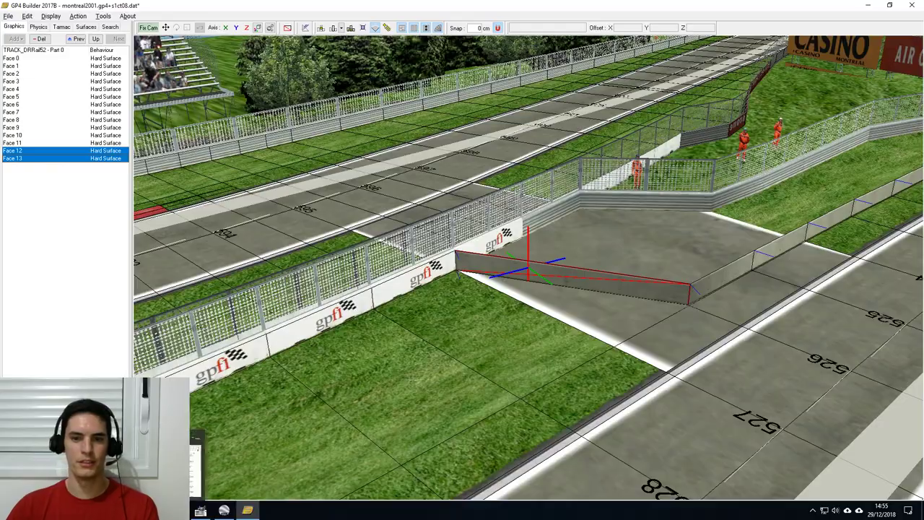
pyautogui.click(153, 510)
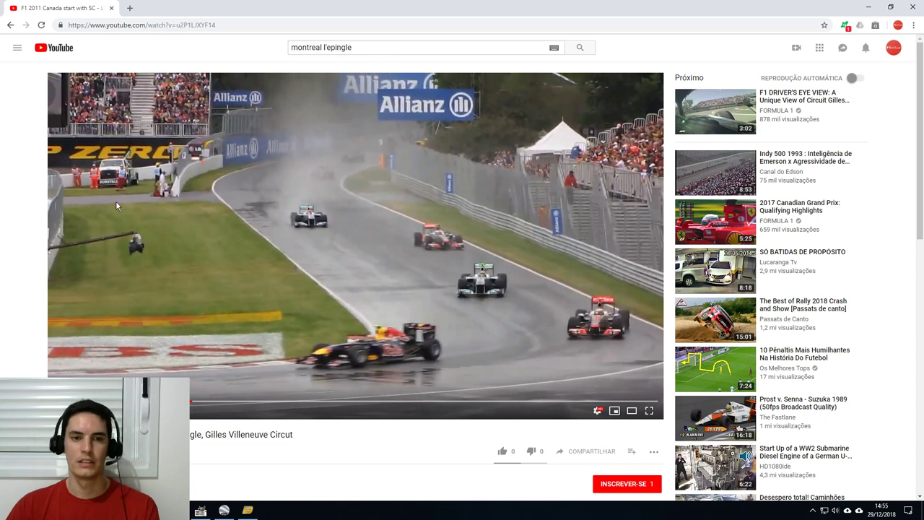
pyautogui.click(248, 509)
pyautogui.moveTo(503, 343); pyautogui.dragTo(576, 329, button='middle')
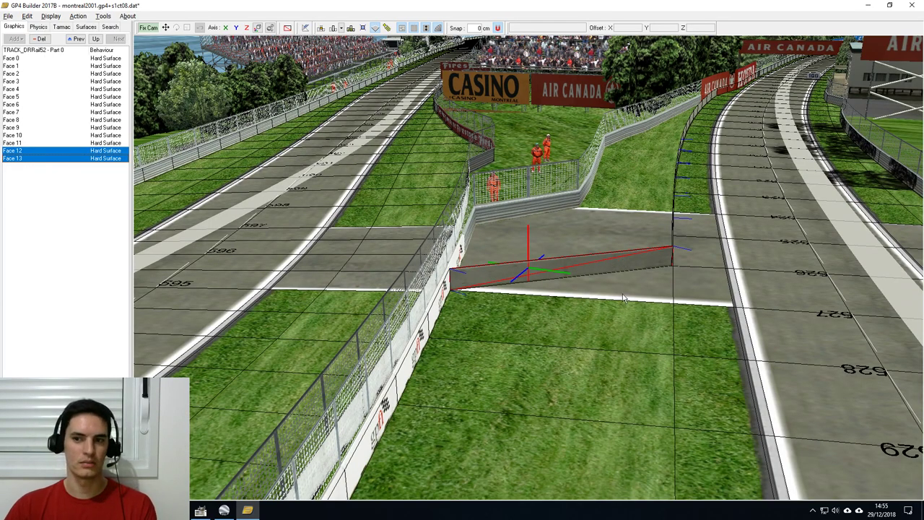
pyautogui.press('Right')
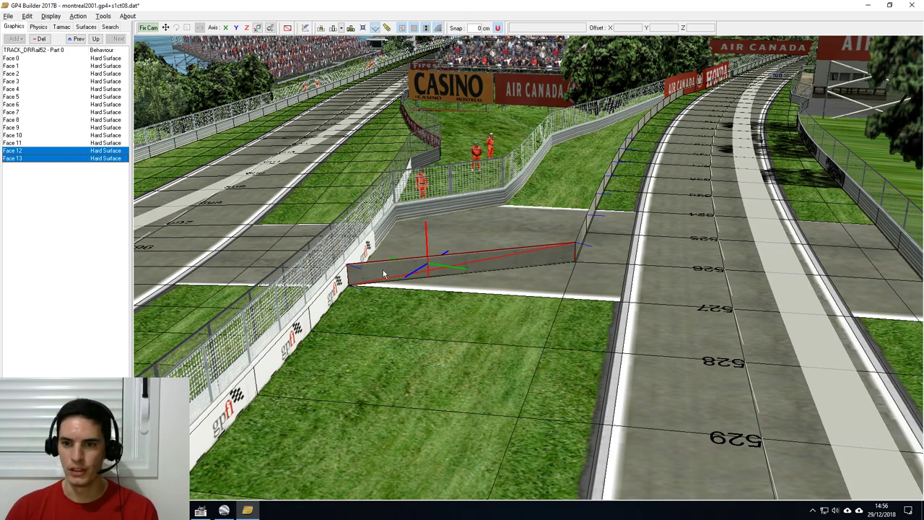
# Return to the scene list, save the edited Montreal track and close GP4 Builder.
pyautogui.click(96, 40)
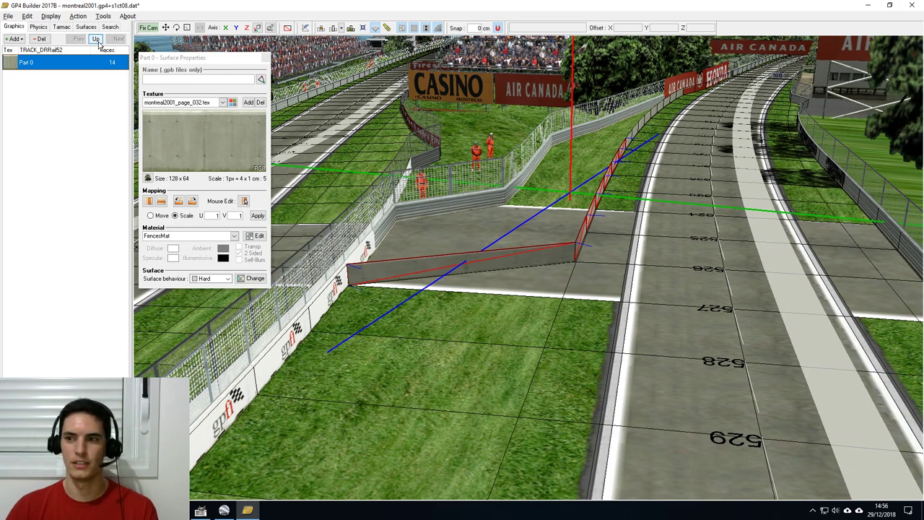
pyautogui.click(96, 39)
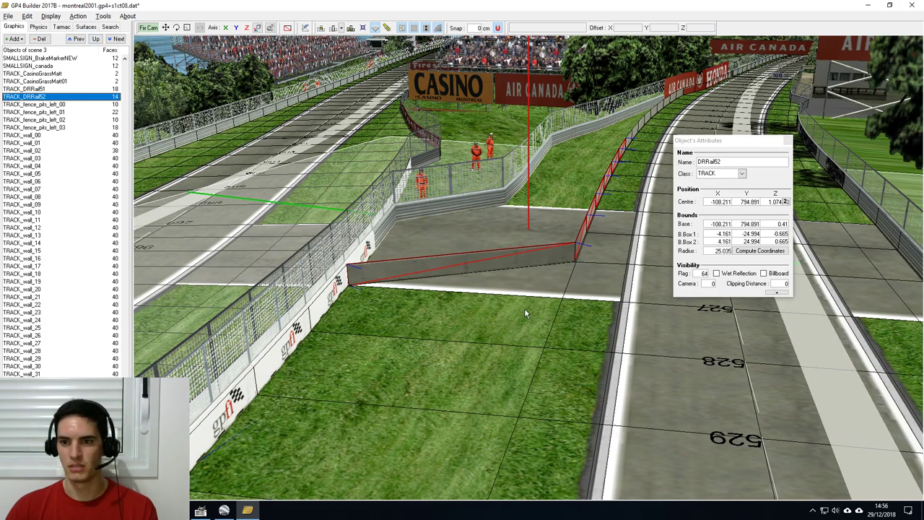
pyautogui.moveTo(513, 325); pyautogui.dragTo(510, 325, button='middle')
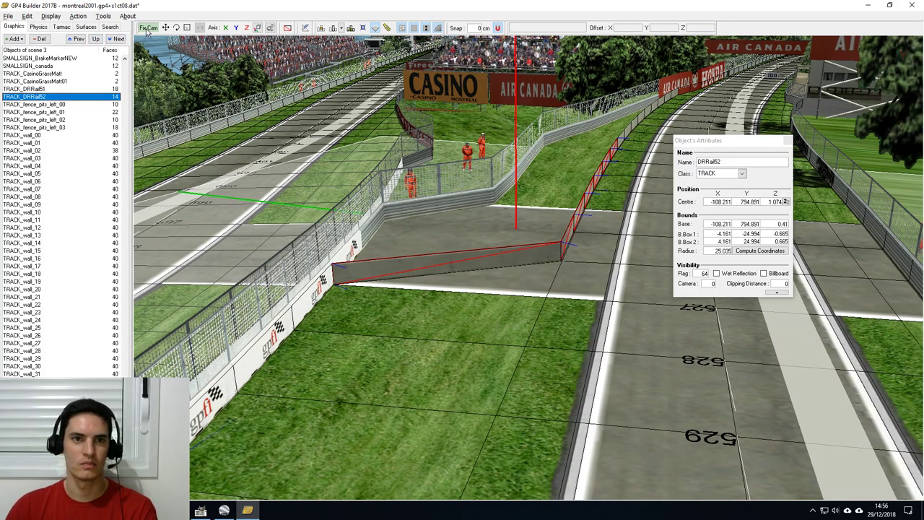
pyautogui.click(96, 40)
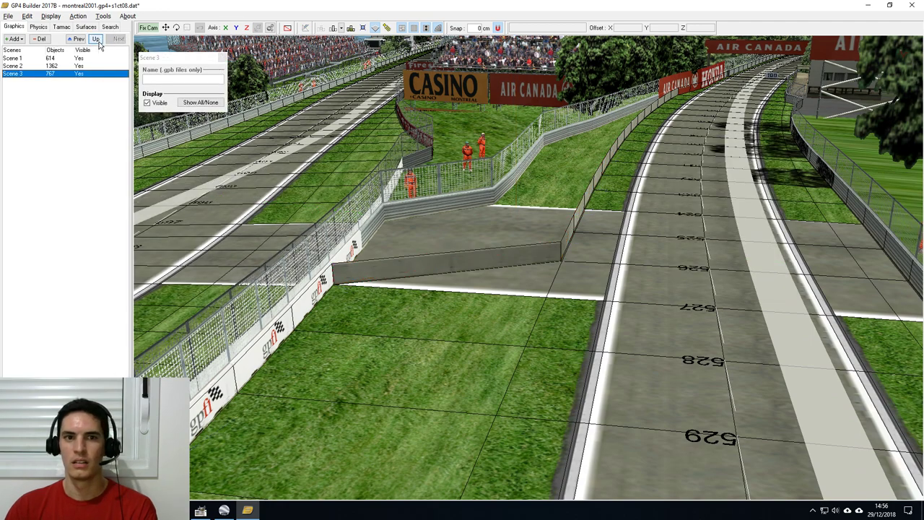
pyautogui.click(8, 16)
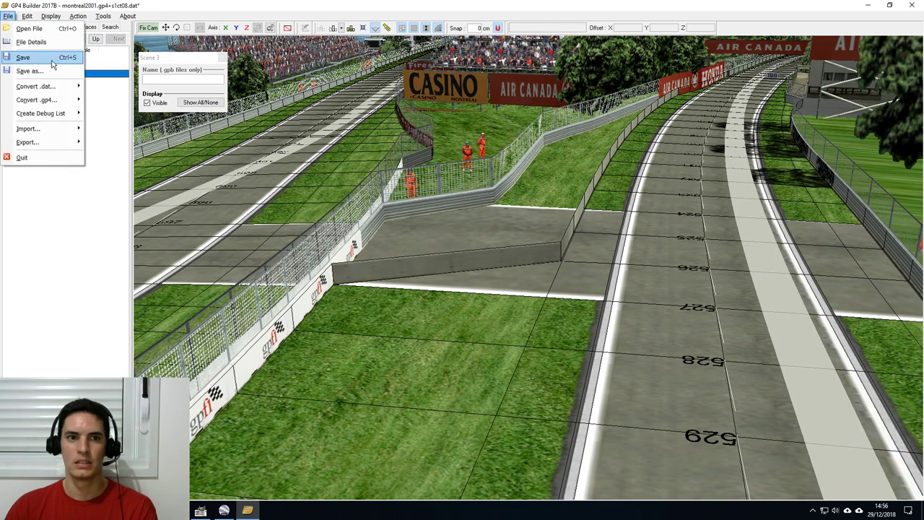
pyautogui.click(52, 59)
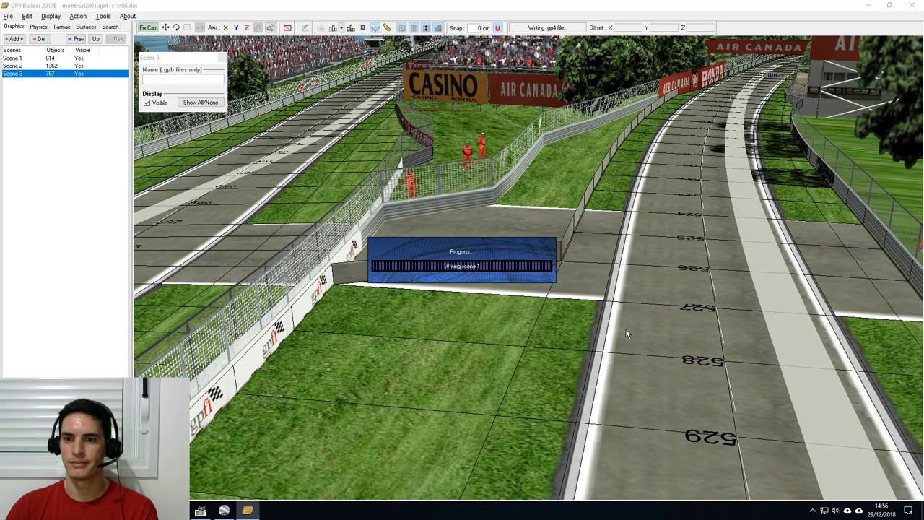
pyautogui.click(912, 6)
# Switch to File Explorer and launch WadUpdater 4.2.exe from the Grand Prix 4 Tutorial's Tools folder.
pyautogui.click(200, 510)
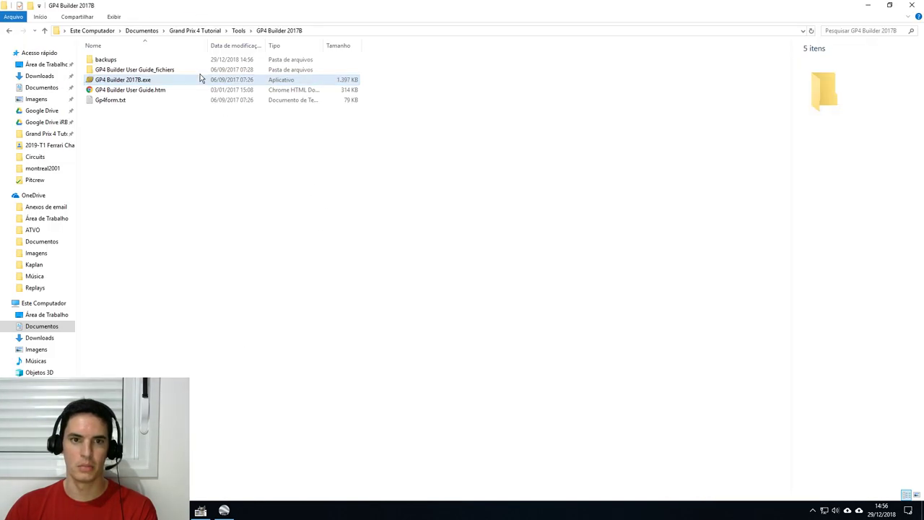
pyautogui.click(210, 31)
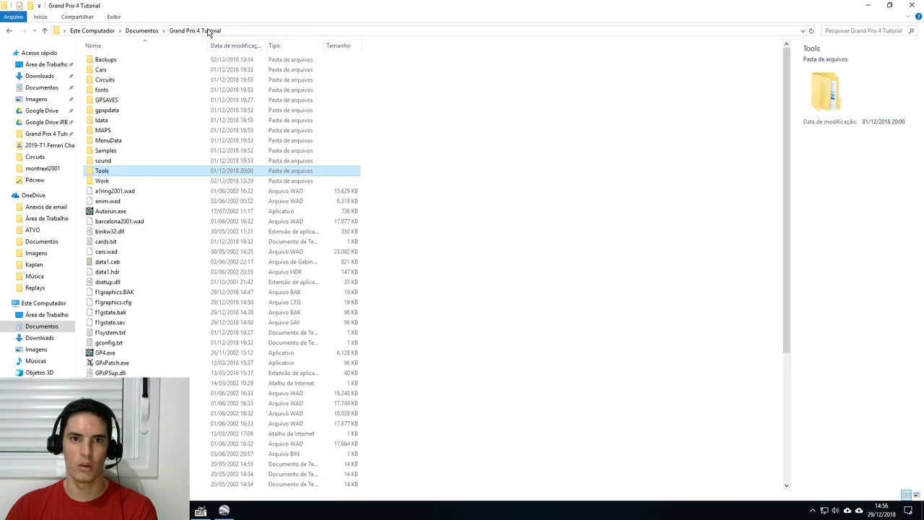
pyautogui.doubleClick(120, 181)
pyautogui.click(208, 31)
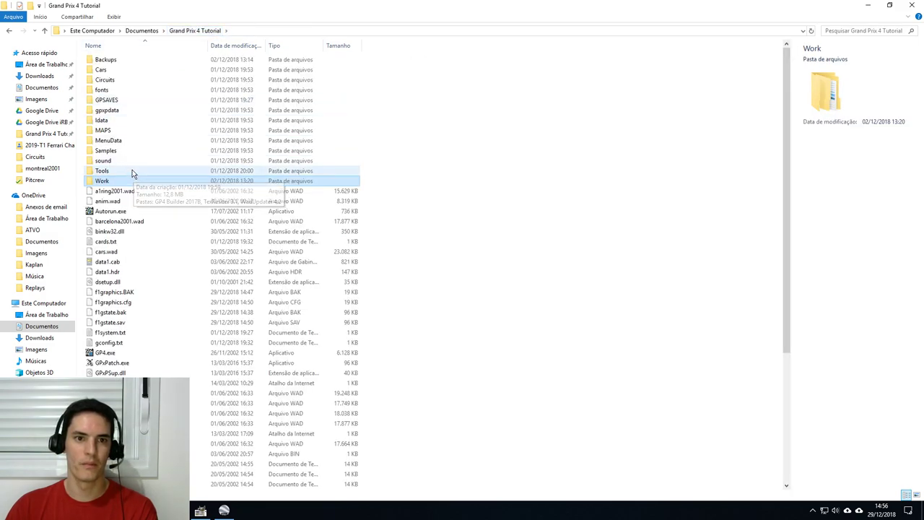
pyautogui.doubleClick(132, 170)
pyautogui.doubleClick(111, 80)
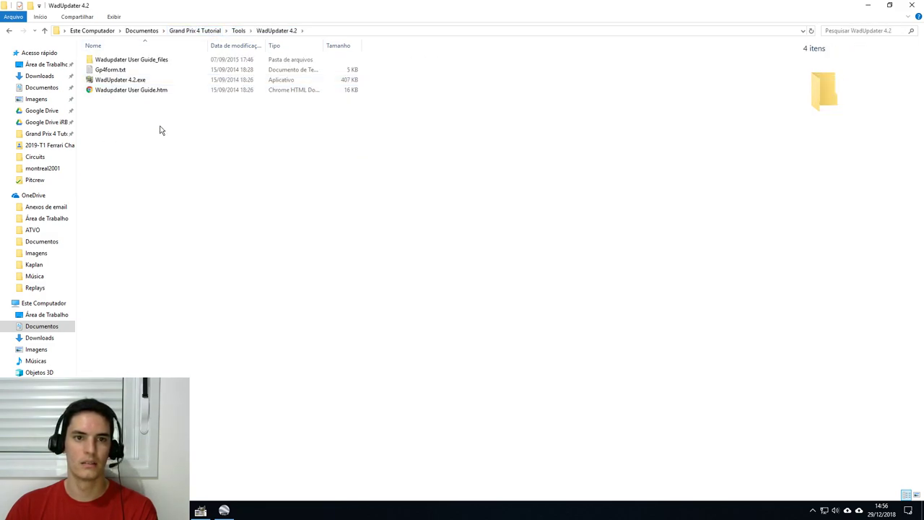
pyautogui.doubleClick(121, 81)
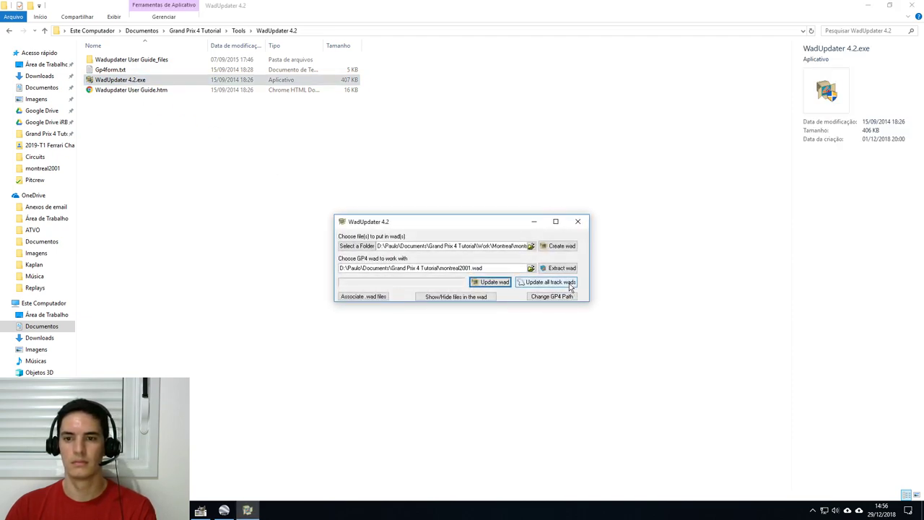
# Check the source path of montreal2001.gp4, update montreal2001.wad with it and close WadUpdater.
pyautogui.moveTo(503, 248); pyautogui.dragTo(532, 248)
pyautogui.click(508, 248)
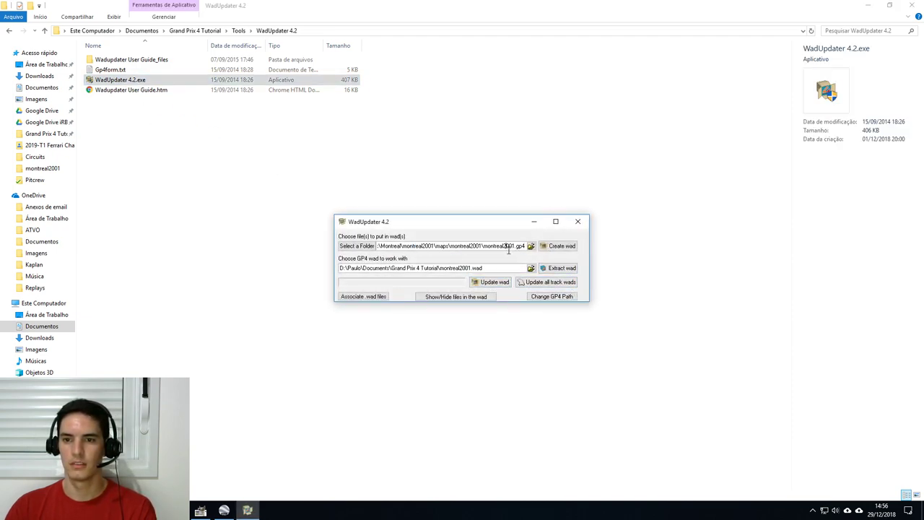
pyautogui.click(498, 282)
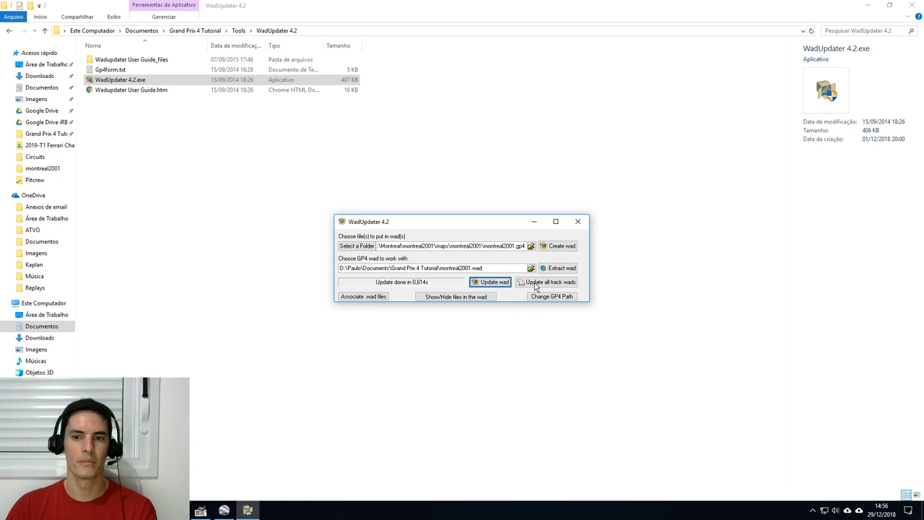
pyautogui.click(577, 221)
# Launch Grand Prix 4 through GPxPatch.exe and start the Montreal free practise session with the camera above the car.
pyautogui.click(193, 31)
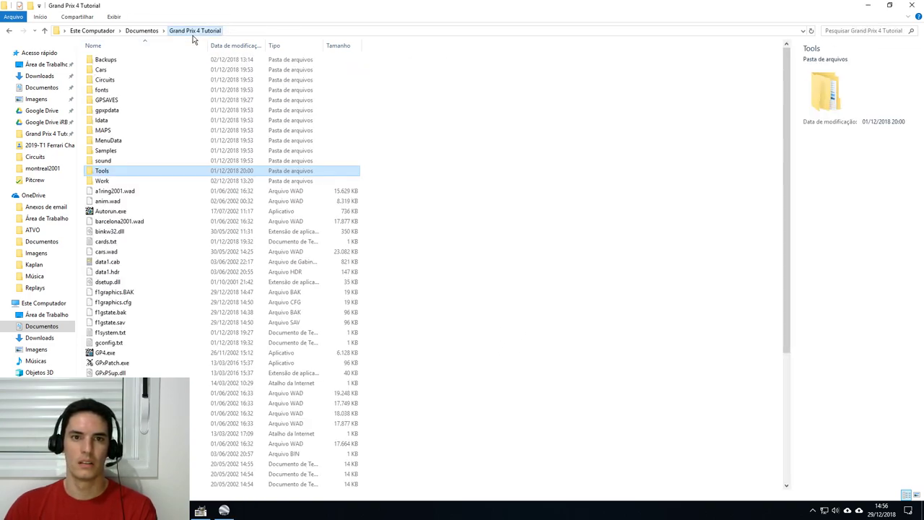
pyautogui.doubleClick(112, 362)
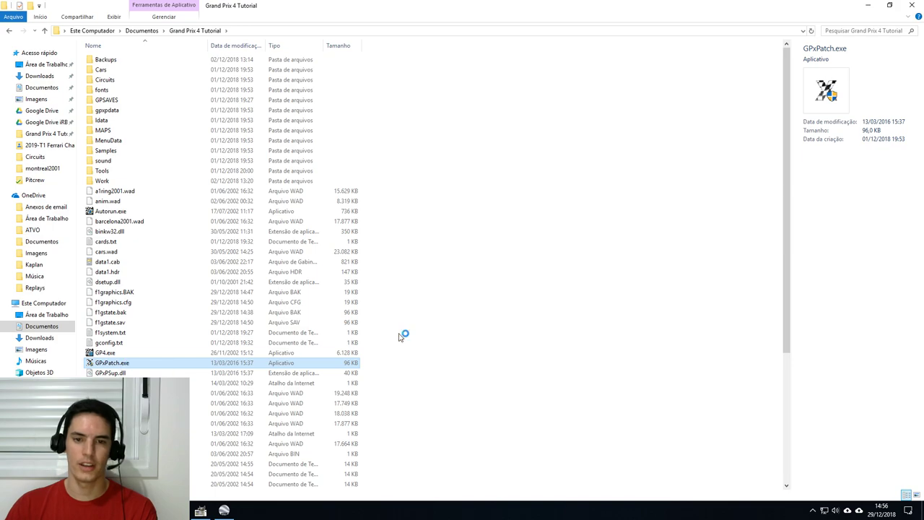
pyautogui.click(474, 327)
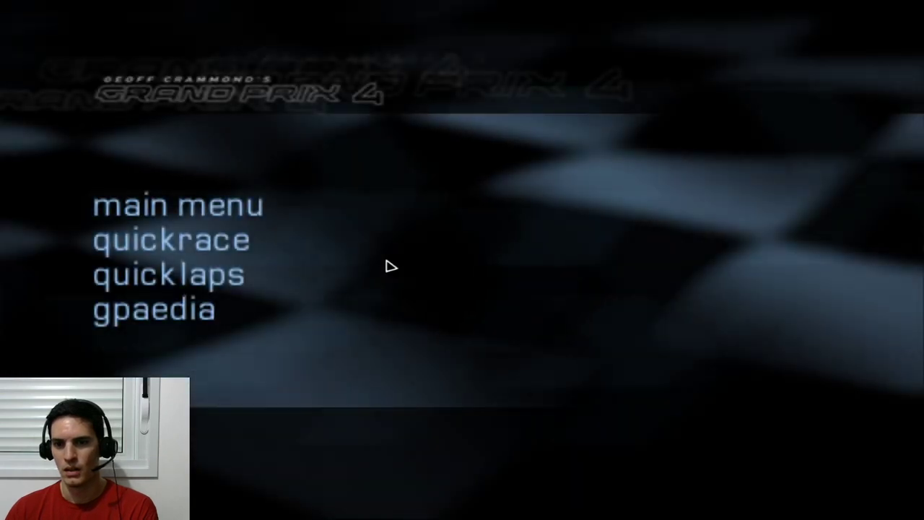
pyautogui.click(261, 213)
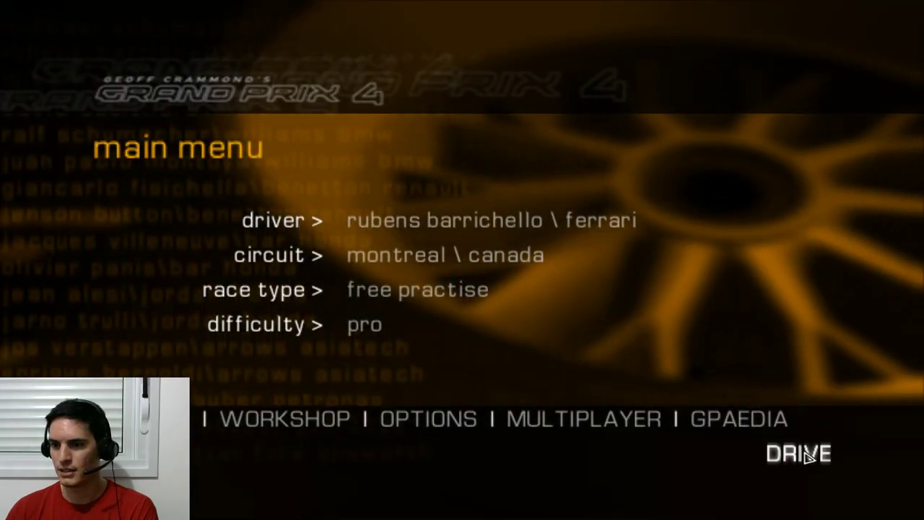
pyautogui.click(806, 453)
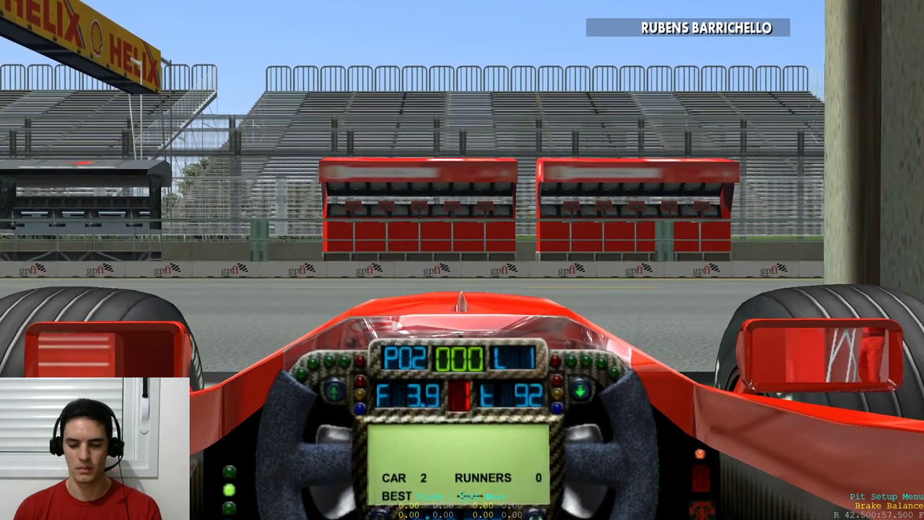
pyautogui.press('Home')
pyautogui.press('Home')
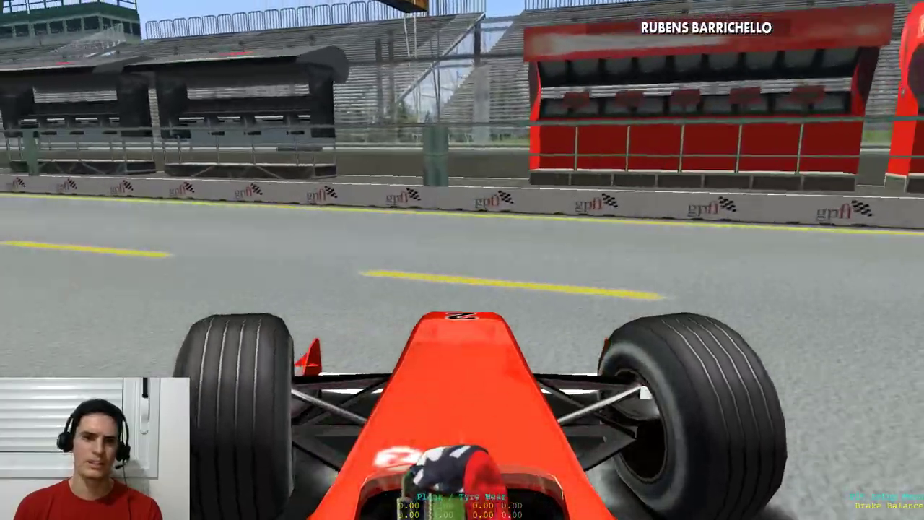